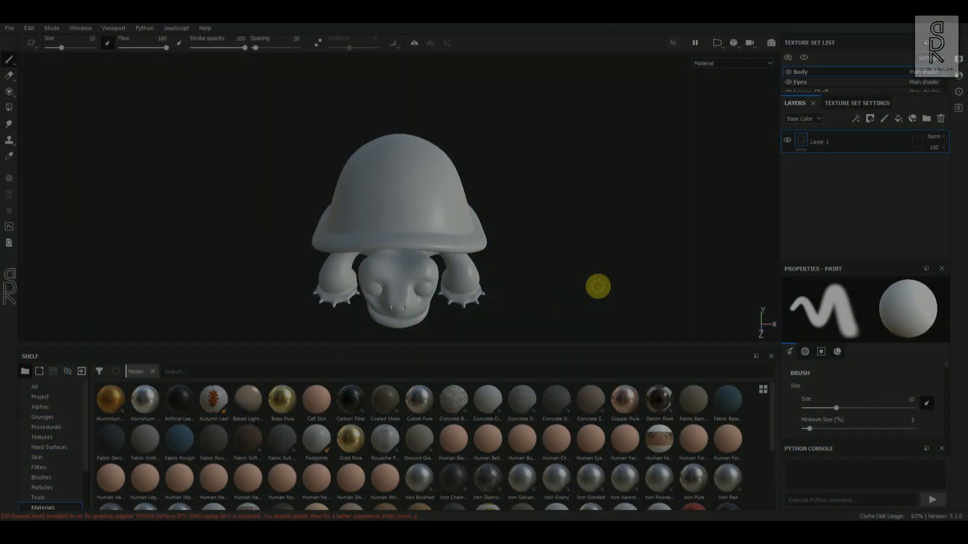
mouse_move(605, 262)
alt+mouse_down()
mouse_move(529, 231)
mouse_move(376, 216)
mouse_move(380, 231)
mouse_move(311, 248)
alt+mouse_up()
mouse_move(624, 242)
shift+right_down()
mouse_move(469, 255)
mouse_move(515, 265)
shift+right_up()
alt+drag(515, 265, 634, 258)
alt+drag(395, 257, 418, 283)
alt+drag(493, 258, 663, 267)
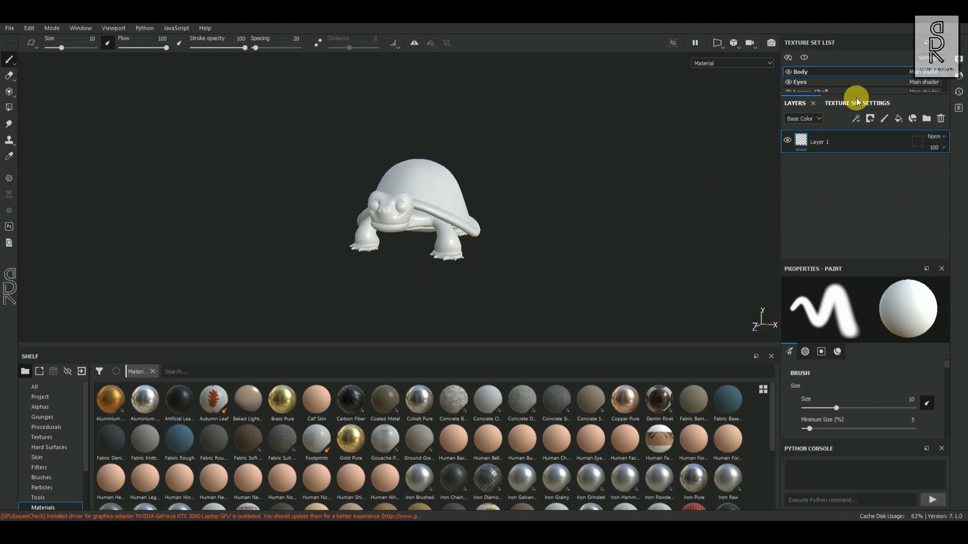
Enlarge the texture set list and isolate the Body by hiding Upper_Shell, Lower_Shell and Eyes.
drag(861, 97, 857, 165)
alt+drag(558, 177, 595, 215)
click(788, 71)
click(788, 72)
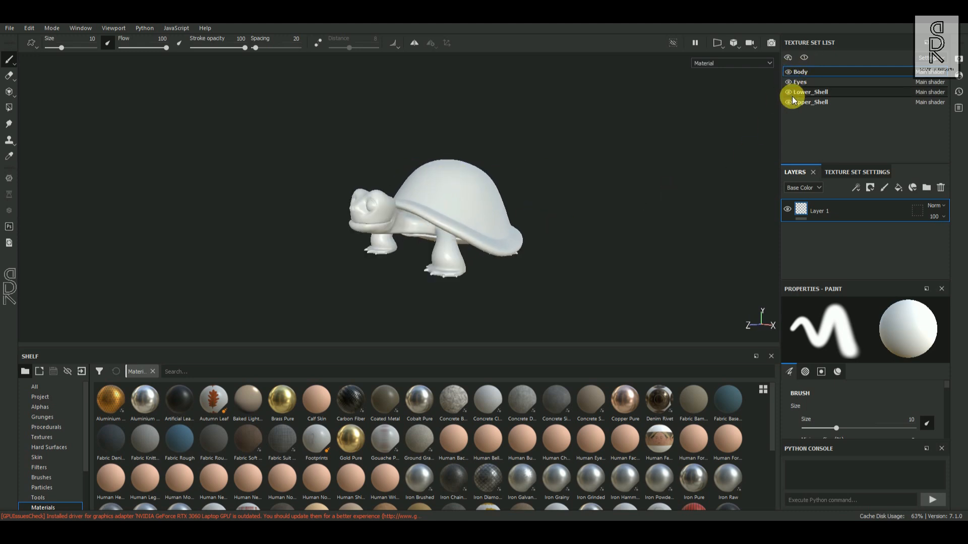
click(790, 101)
click(790, 92)
click(790, 83)
alt+drag(514, 180, 538, 234)
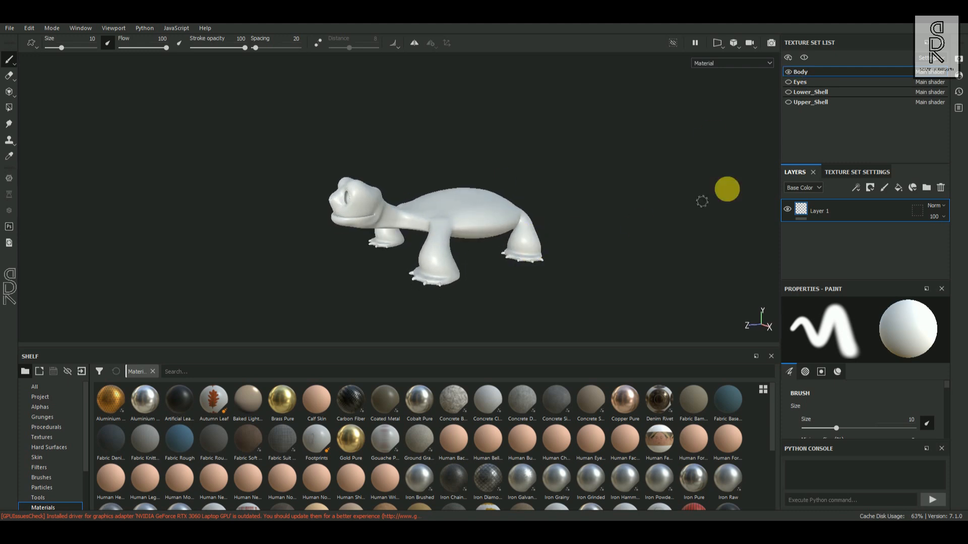
click(788, 72)
click(787, 72)
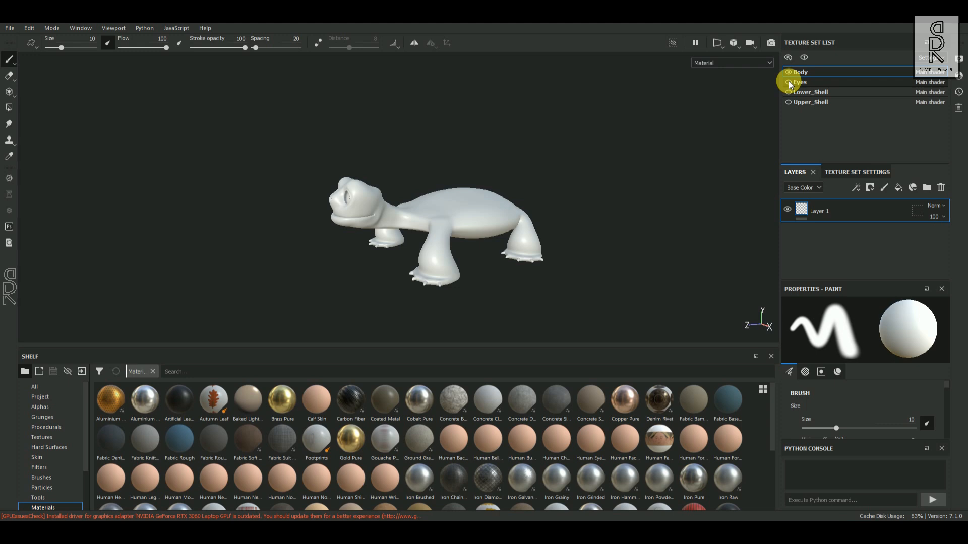
Show the Eyes, Lower_Shell and Upper_Shell texture sets again one by one, checking the model from different sides.
click(788, 82)
alt+drag(439, 234, 620, 190)
click(788, 92)
alt+drag(580, 151, 438, 161)
click(788, 102)
alt+drag(398, 264, 350, 216)
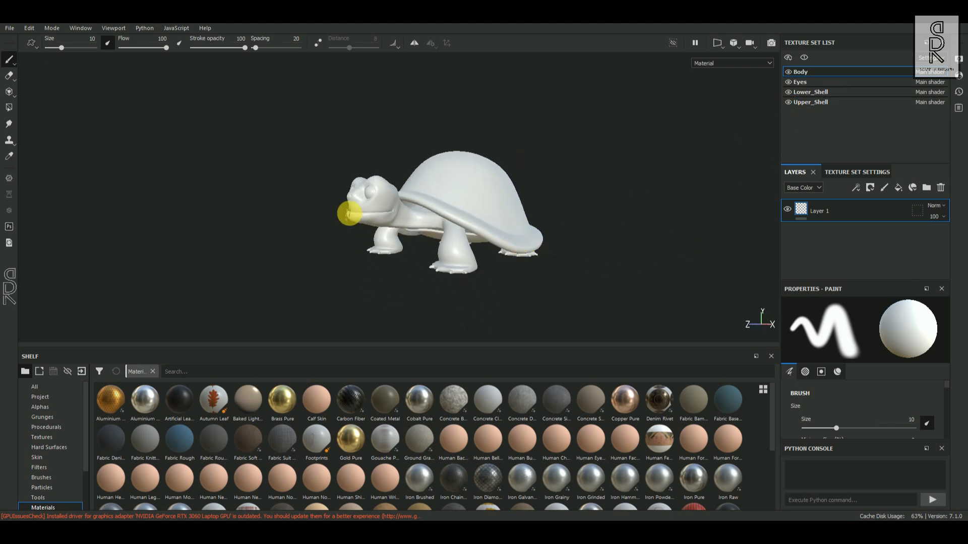
Delete Layer 1 from the Body texture set and open the mesh map baking settings.
click(941, 189)
click(843, 174)
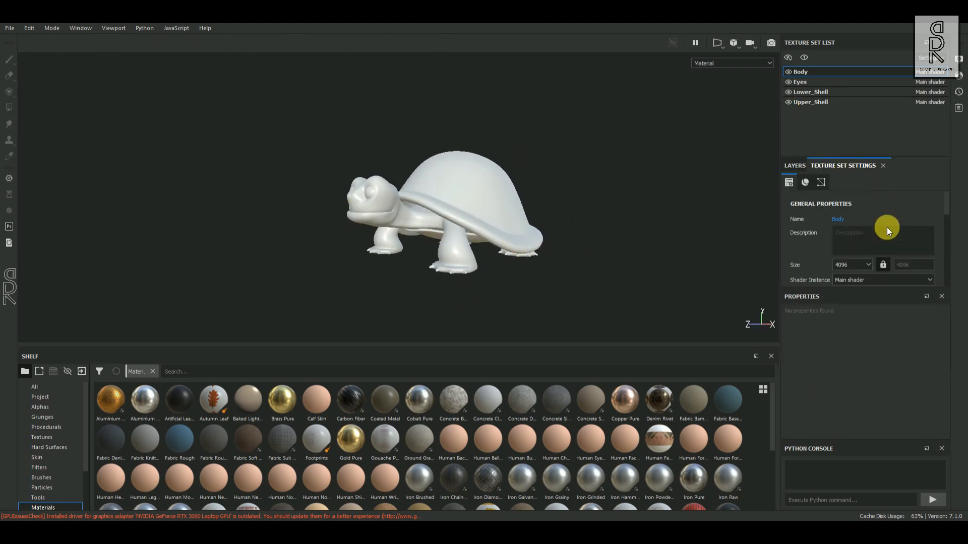
drag(945, 209, 947, 282)
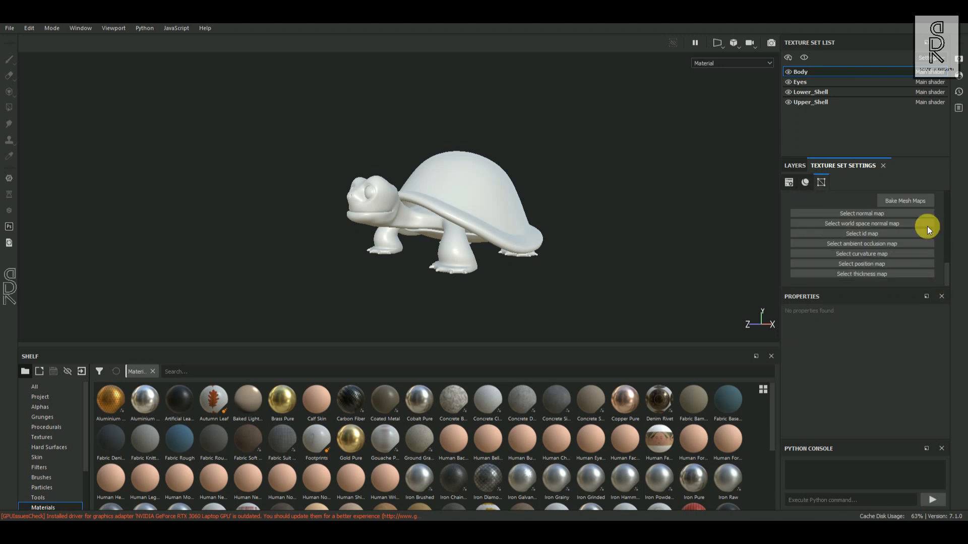
click(918, 202)
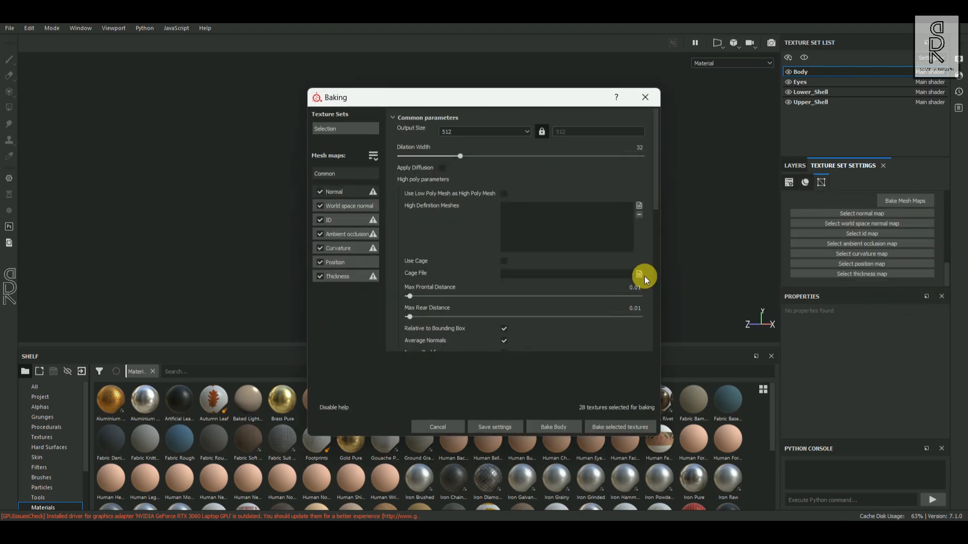
Bake the mesh maps for all selected texture sets at an output size of 8192, with the ID map excluded.
click(318, 220)
click(504, 131)
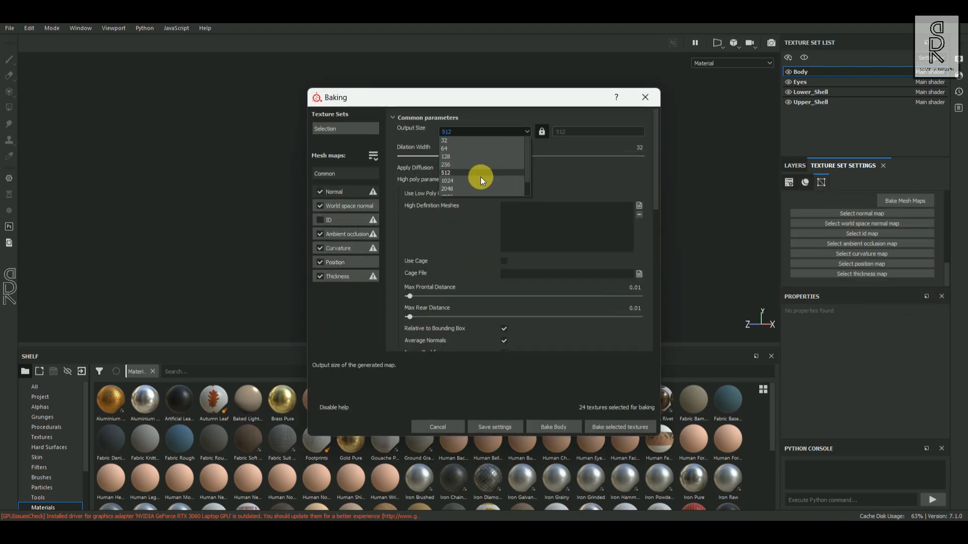
click(459, 189)
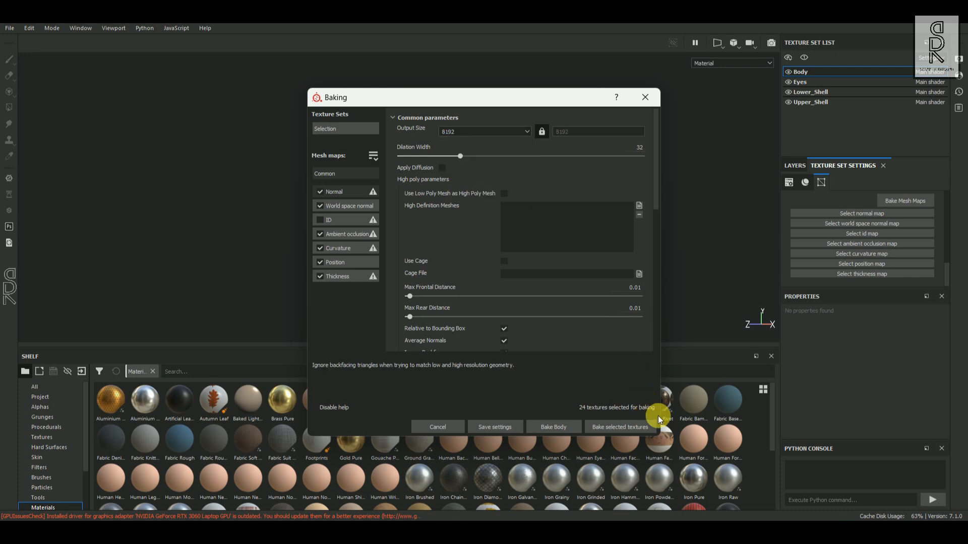
click(634, 428)
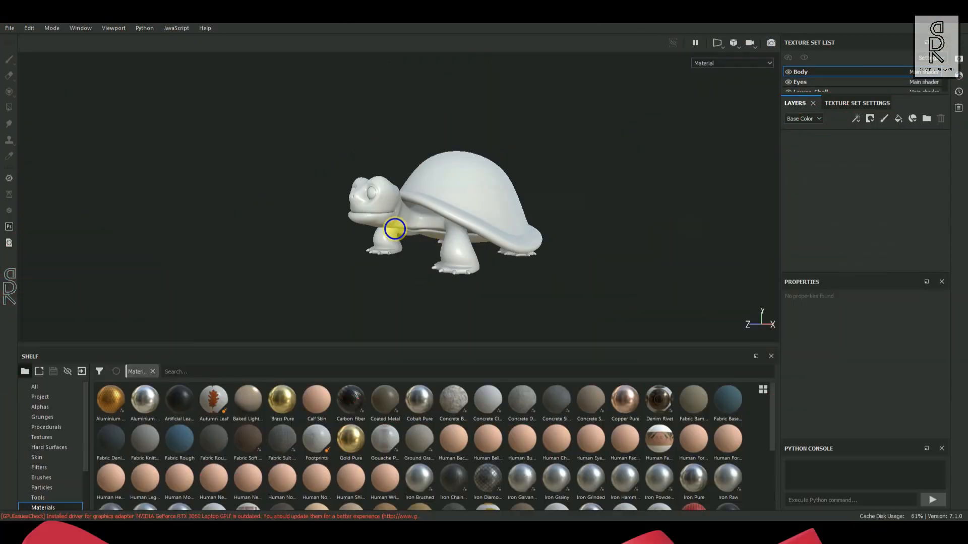
Apply the Human Bumpy Skin material to the Body texture set as a fill layer.
mouse_move(393, 227)
alt+mouse_down()
mouse_move(514, 259)
mouse_move(590, 265)
mouse_move(508, 270)
mouse_move(495, 262)
mouse_move(633, 252)
mouse_move(619, 256)
alt+mouse_up()
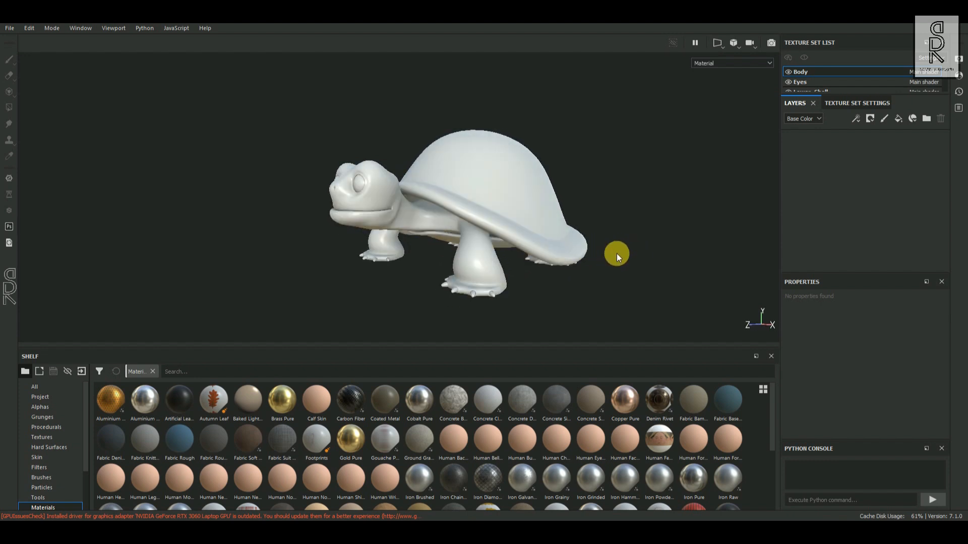
drag(851, 99, 868, 137)
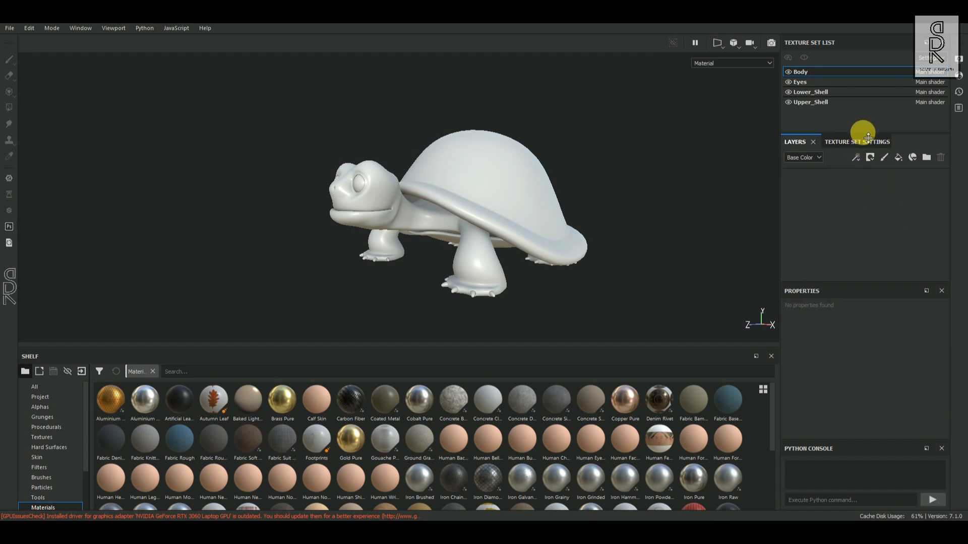
click(524, 441)
drag(815, 194, 554, 270)
shift+right_drag(548, 265, 571, 272)
alt+drag(386, 235, 383, 237)
alt+right_drag(383, 238, 525, 276)
alt+drag(525, 277, 478, 276)
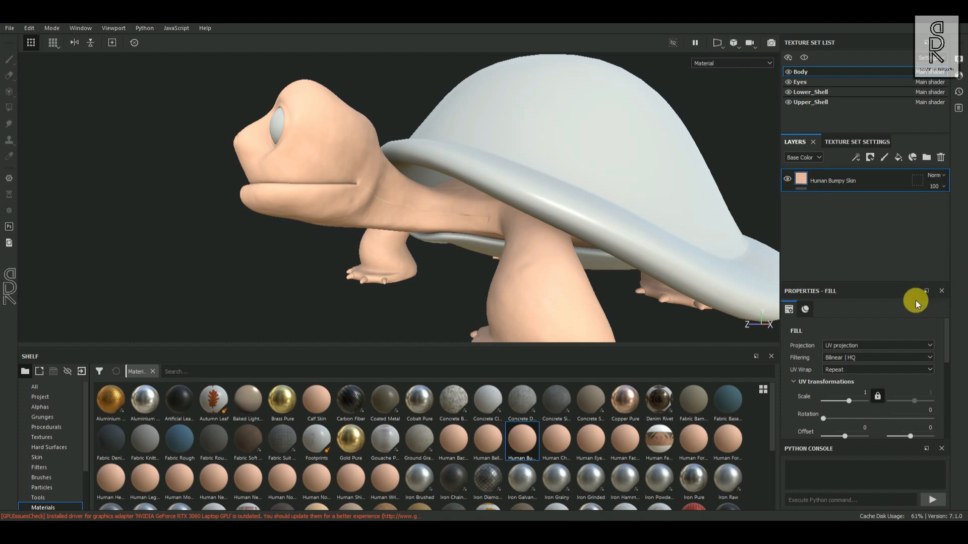
Set the Human Bumpy Skin layer's projection to Tri-planar projection.
click(869, 347)
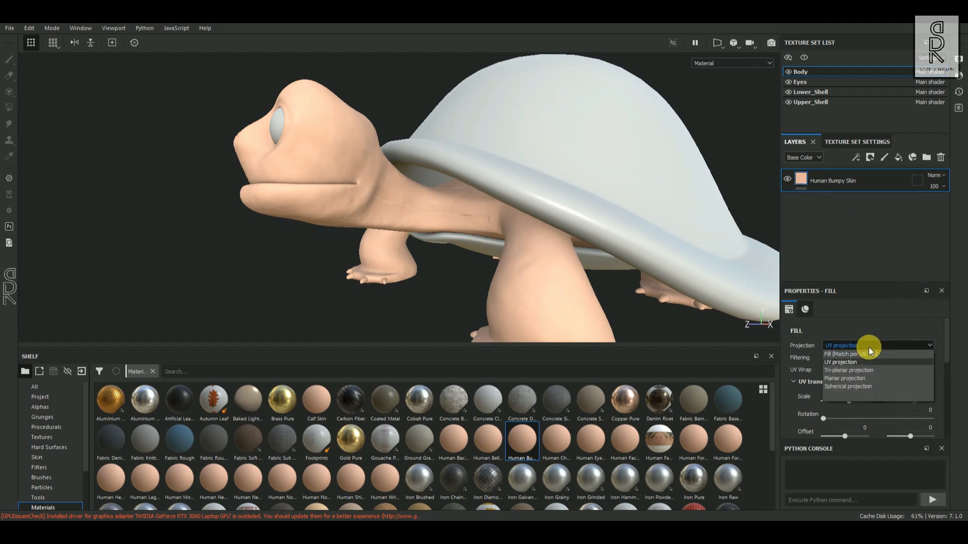
click(858, 372)
mouse_move(527, 258)
alt+mouse_down()
mouse_move(506, 282)
mouse_move(599, 276)
mouse_move(522, 270)
mouse_move(385, 231)
mouse_move(404, 224)
alt+mouse_up()
alt+right_drag(403, 225, 417, 220)
alt+middle_drag(417, 220, 339, 234)
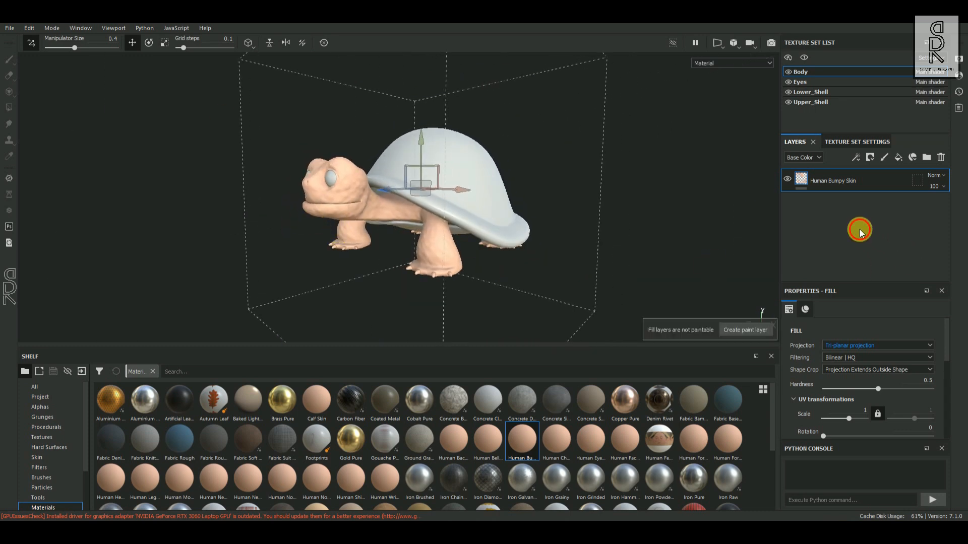
Set the Human Bumpy Skin layer's roughness to 0.7 and its color to olive green, about RGB 0.36, 0.38, 0.14.
scroll(877, 388, down, 2)
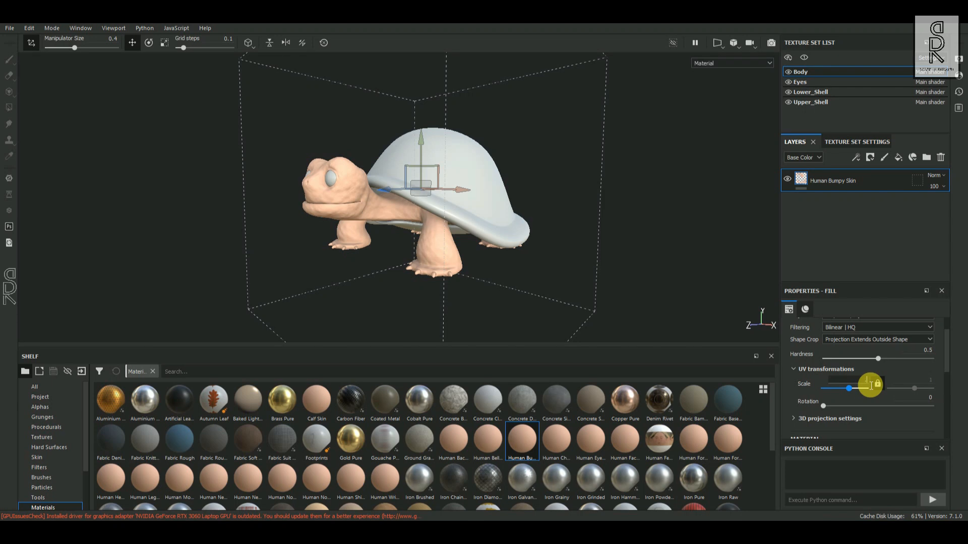
alt+drag(222, 197, 430, 246)
scroll(924, 385, down, 6)
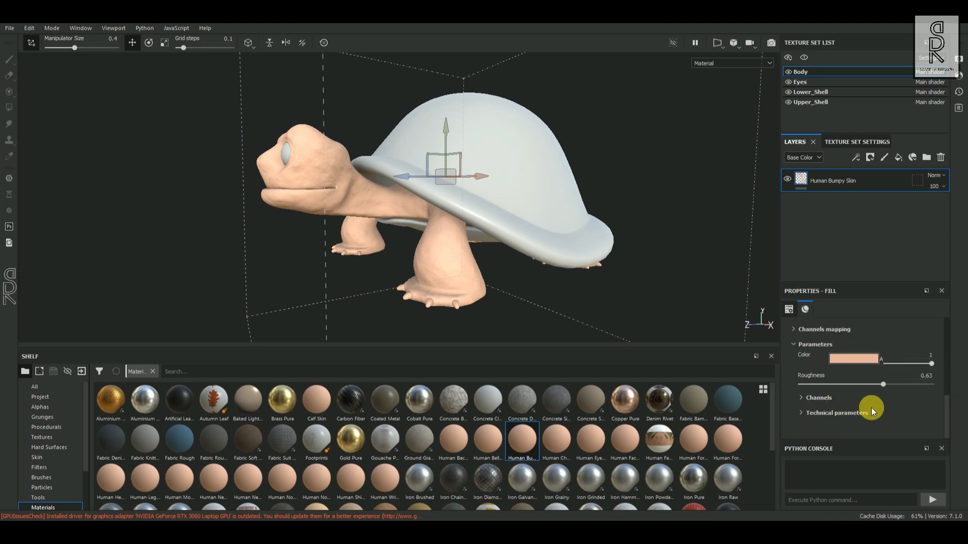
click(934, 379)
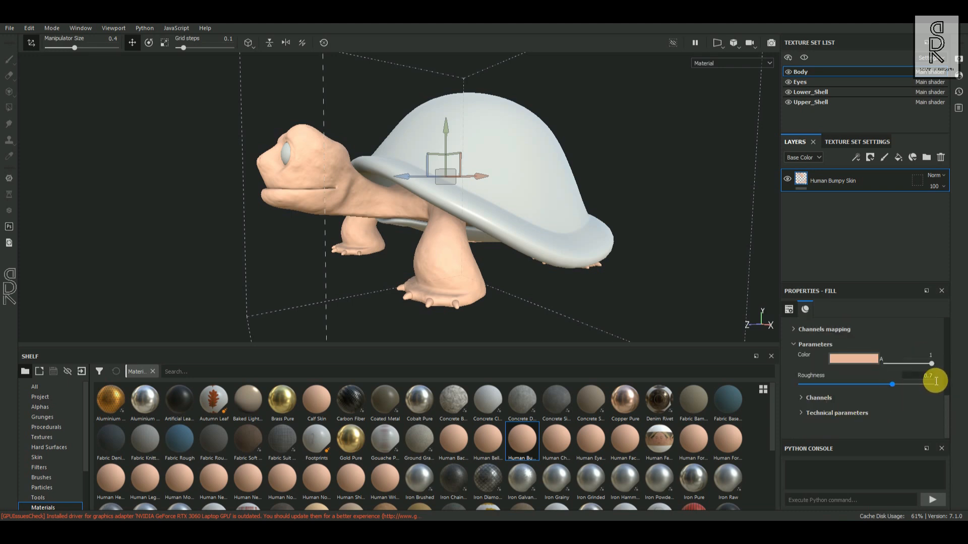
click(851, 359)
drag(914, 456, 954, 435)
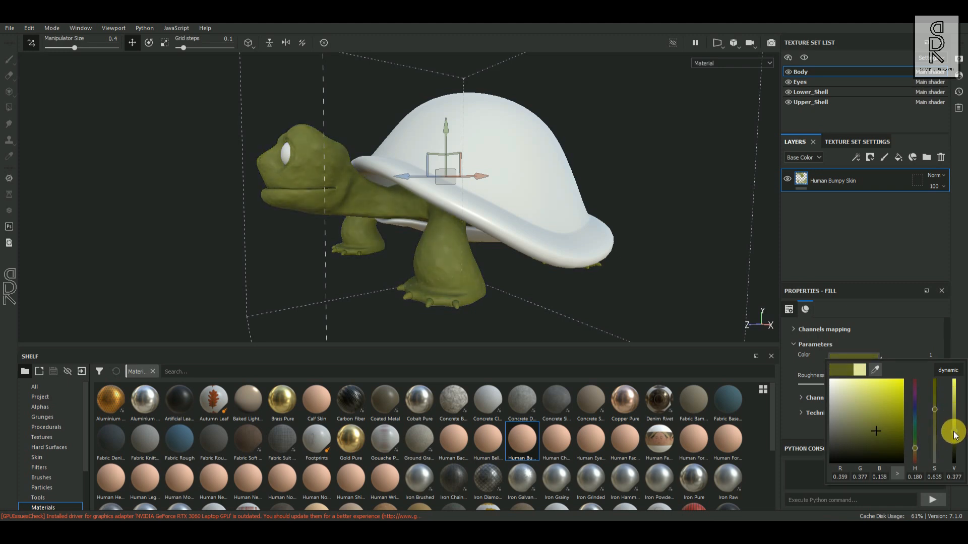
alt+drag(530, 293, 506, 260)
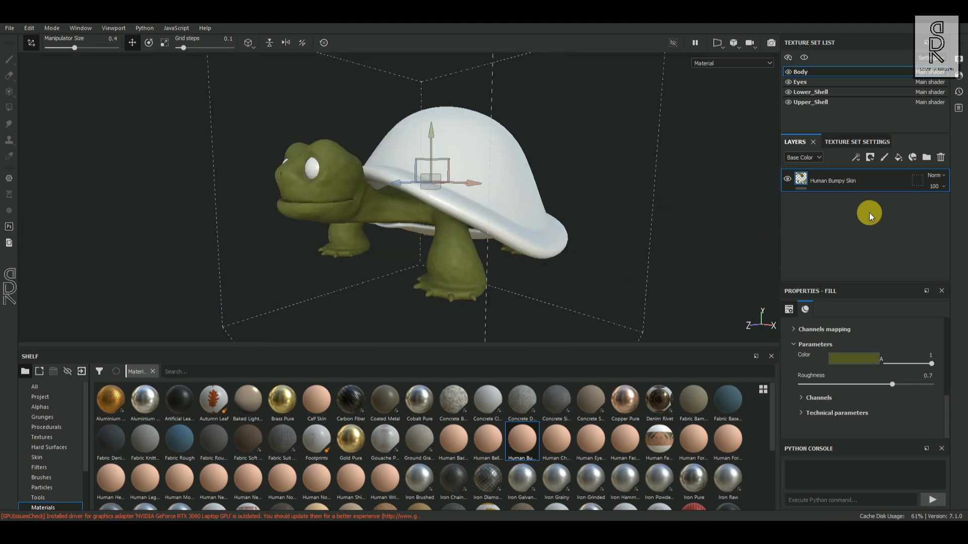
Add a fill layer above Human Bumpy Skin and leave only its color channel active.
click(898, 158)
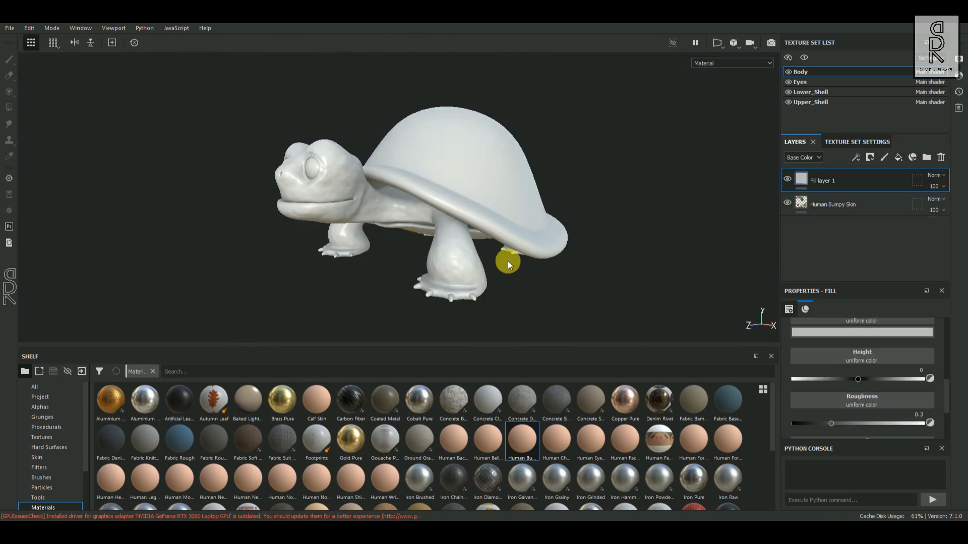
scroll(909, 380, up, 5)
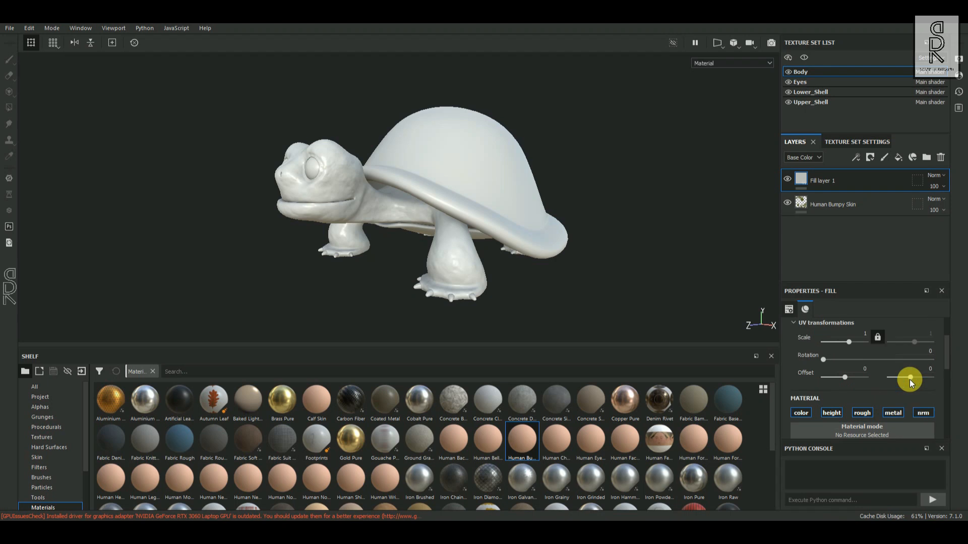
click(924, 384)
click(892, 383)
click(861, 383)
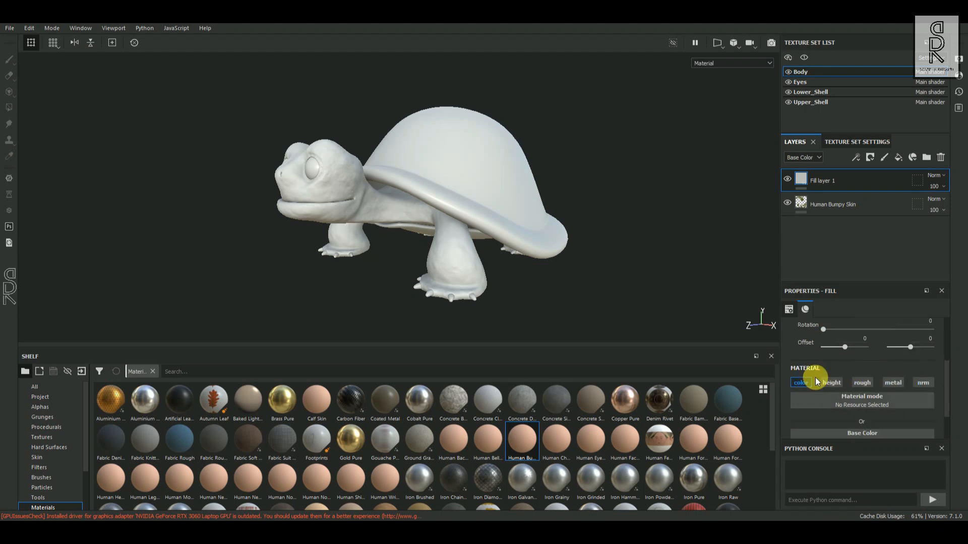
Set the new fill layer's base color to a khaki beige, about RGB 0.26, 0.22, 0.09.
scroll(886, 389, down, 2)
drag(869, 282, 870, 219)
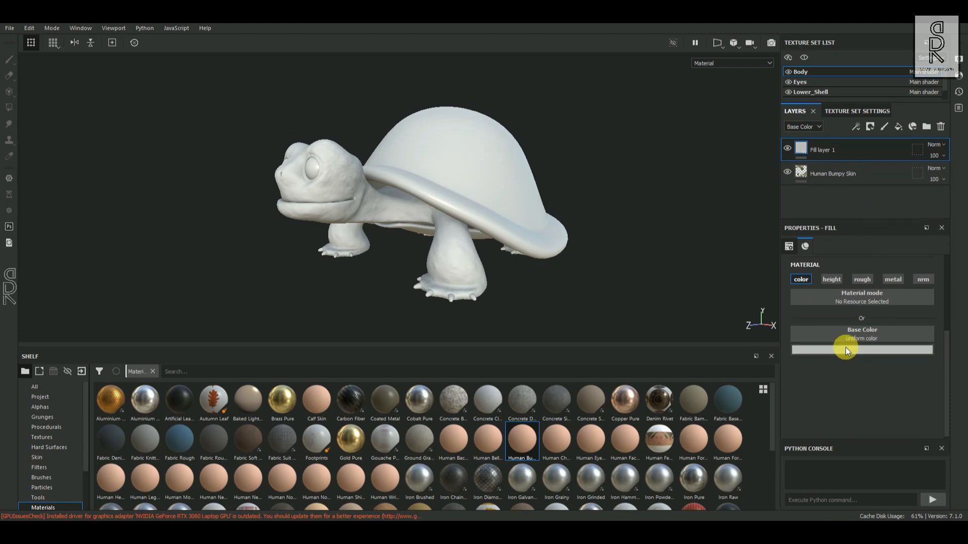
click(851, 350)
drag(915, 451, 958, 410)
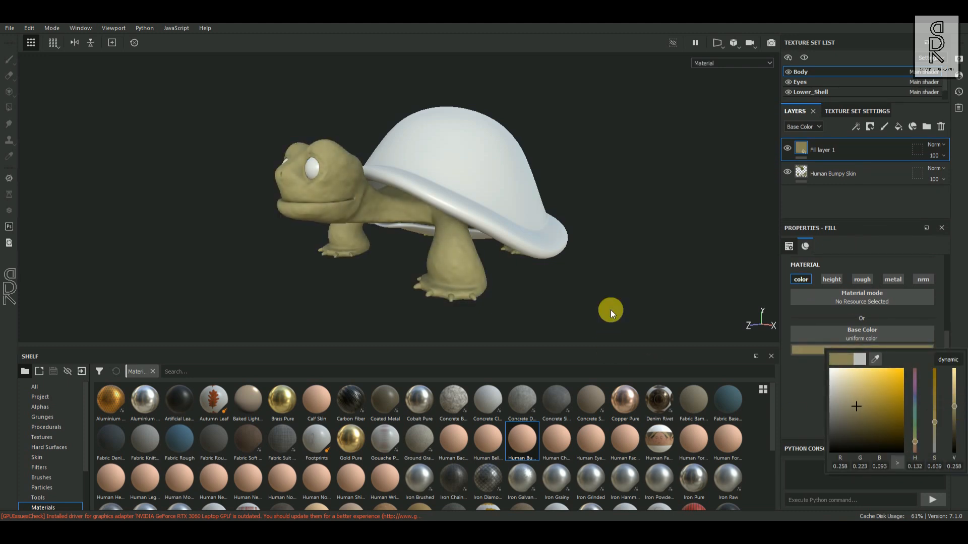
Add a black mask to Fill layer 1.
alt+drag(540, 260, 283, 225)
scroll(283, 225, up, 1)
click(870, 126)
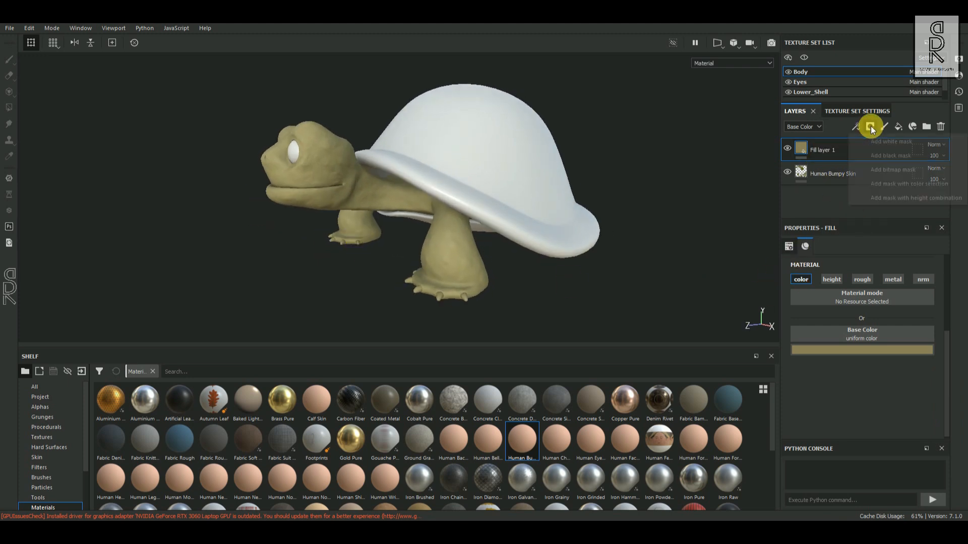
click(883, 156)
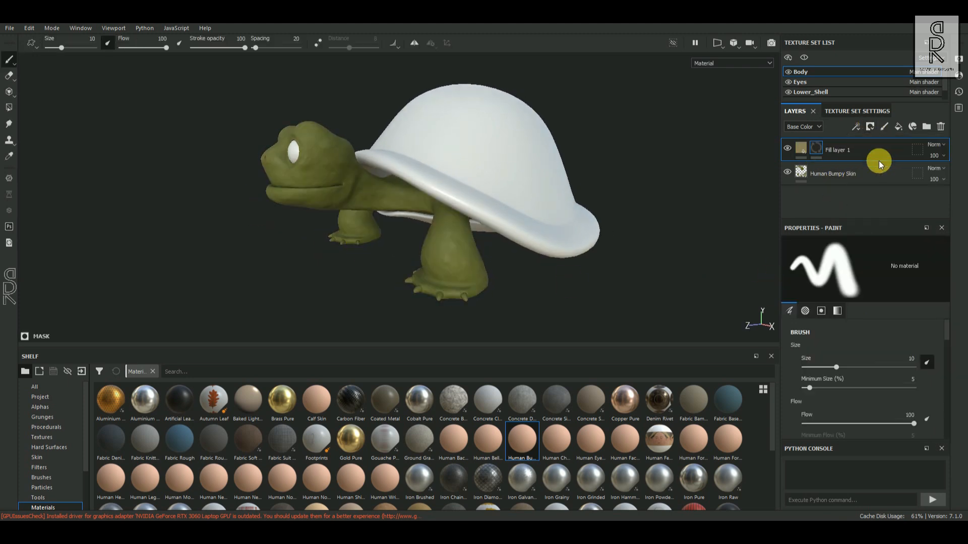
Reveal the beige fill on the turtle's lower jaw and neck underside using Polygon Fill in UV chunk mode on the mask.
click(9, 108)
alt+right_drag(240, 246, 432, 302)
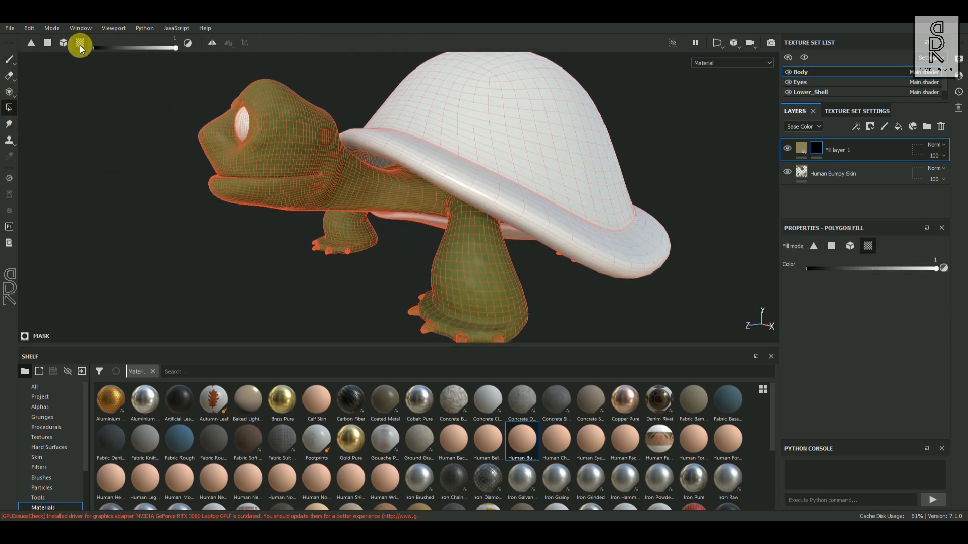
click(318, 213)
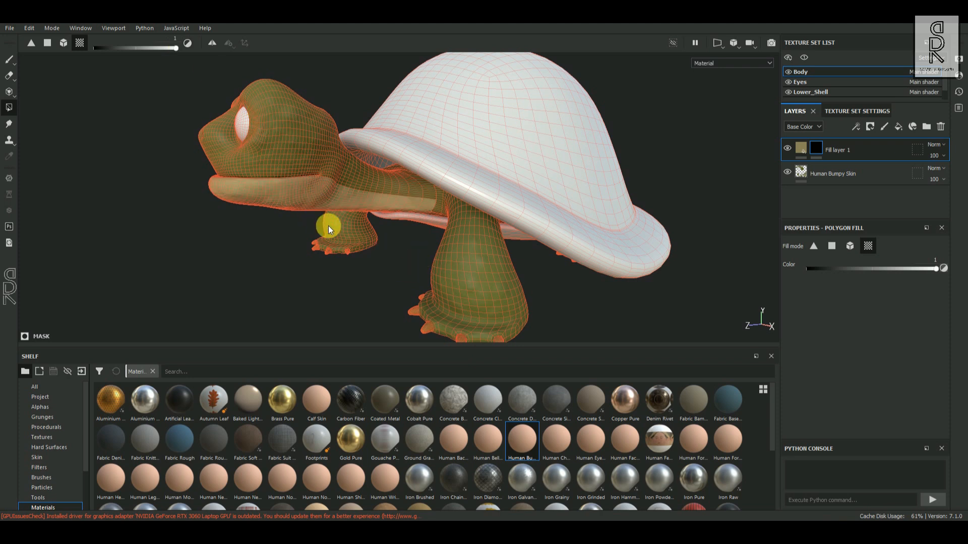
Switch to the Paint tool and choose the Sponge brush for painting Fill layer 1's mask.
alt+drag(447, 234, 500, 228)
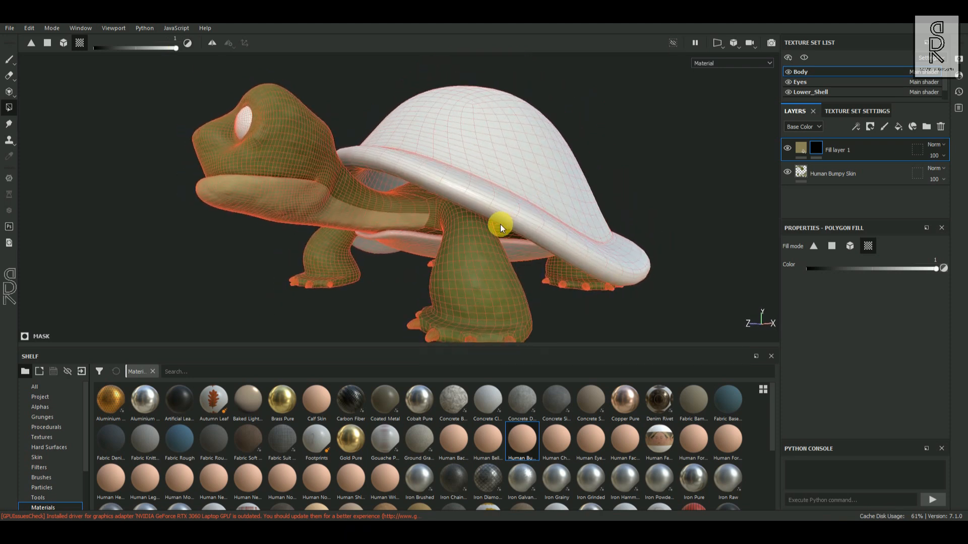
click(9, 62)
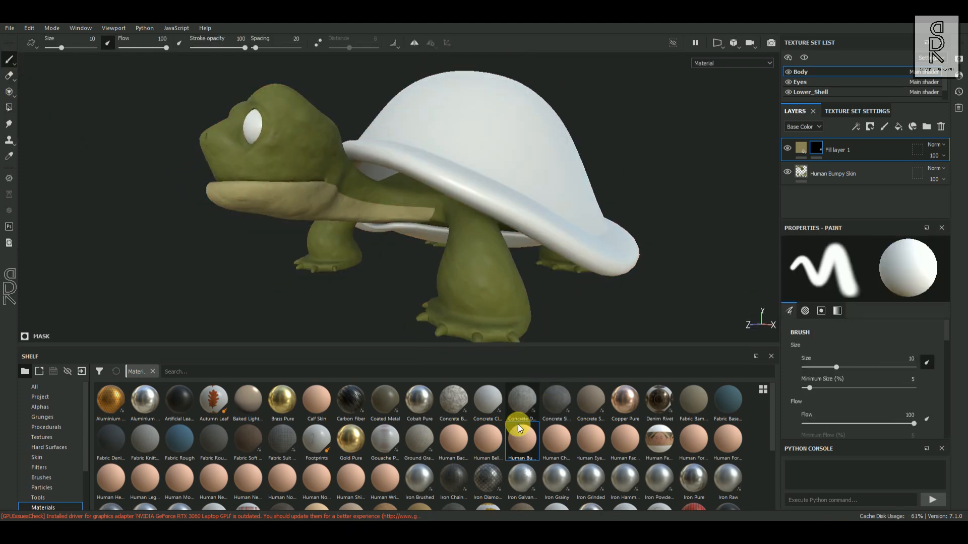
scroll(46, 467, down, 3)
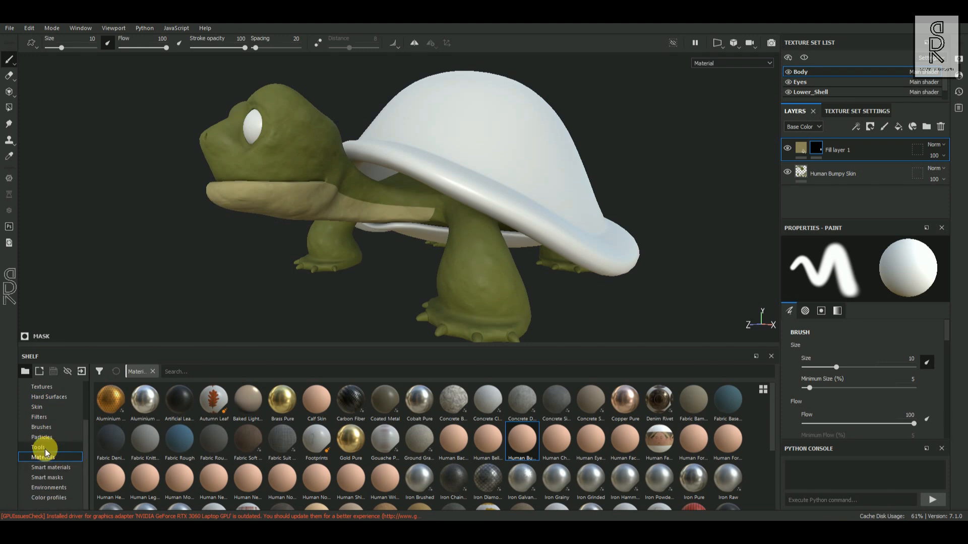
click(48, 431)
click(452, 444)
scroll(527, 453, down, 10)
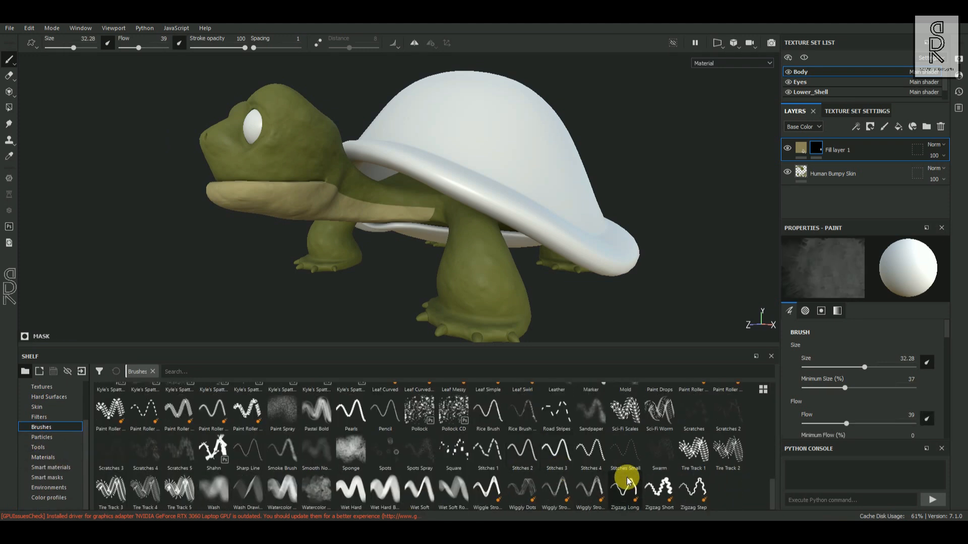
click(351, 450)
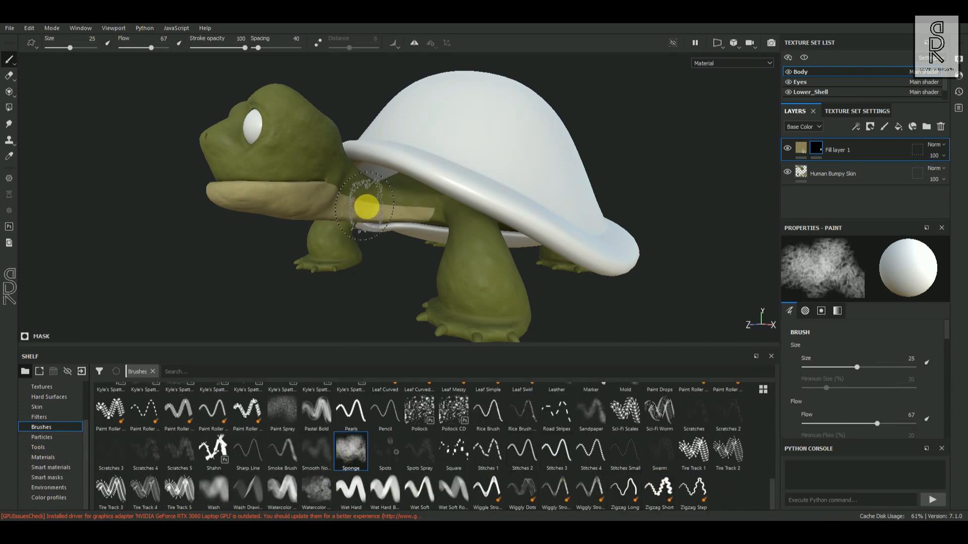
Blend the beige edge along the side of the neck on Fill layer 1's mask with the Sponge brush at size 10.24.
key(bracketleft)
key(bracketleft)
key(bracketleft)
key(bracketleft)
alt+drag(364, 210, 401, 222)
alt+right_drag(400, 222, 436, 279)
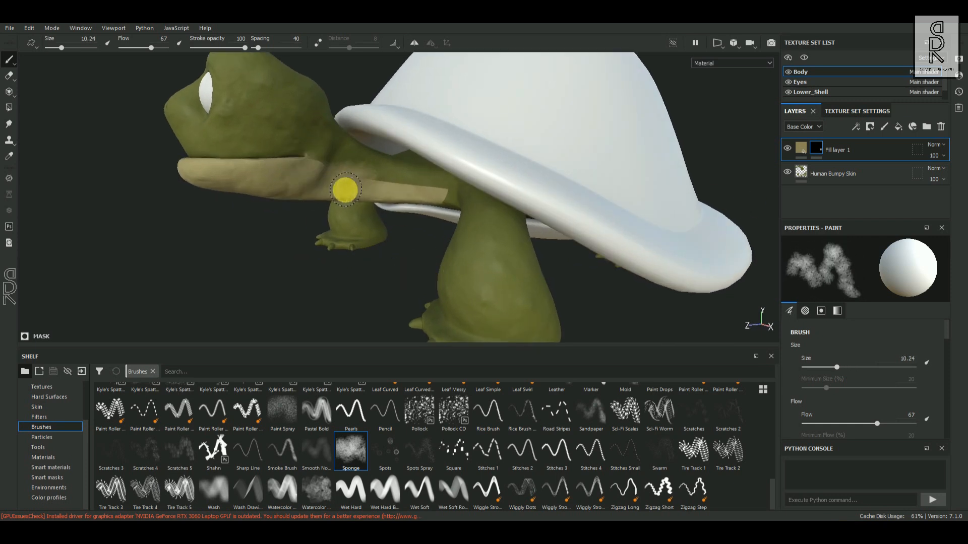
alt+drag(346, 177, 323, 180)
alt+right_drag(446, 262, 217, 229)
alt+drag(217, 229, 429, 224)
alt+right_drag(429, 225, 429, 171)
alt+drag(428, 171, 348, 161)
Turn on symmetry and extend the beige blending along the neck toward the front leg's shoulder.
click(415, 43)
alt+drag(415, 234, 449, 279)
alt+right_drag(449, 279, 439, 219)
mouse_move(476, 220)
mouse_down()
mouse_move(454, 212)
mouse_move(568, 232)
mouse_move(542, 230)
mouse_move(559, 231)
mouse_move(492, 252)
mouse_up()
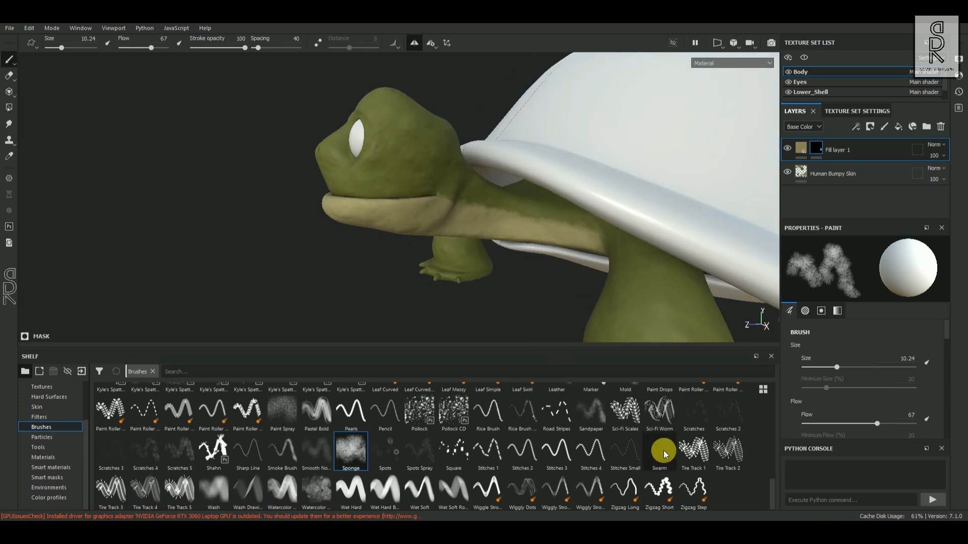
Choose the Dirt 2 brush for the mask and reduce its size to 13.53.
scroll(579, 459, up, 10)
click(694, 441)
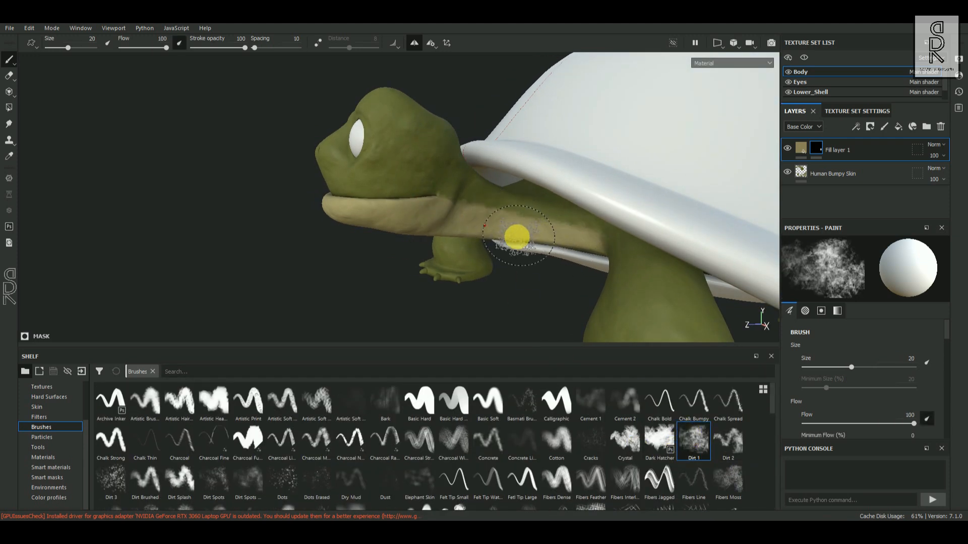
click(454, 401)
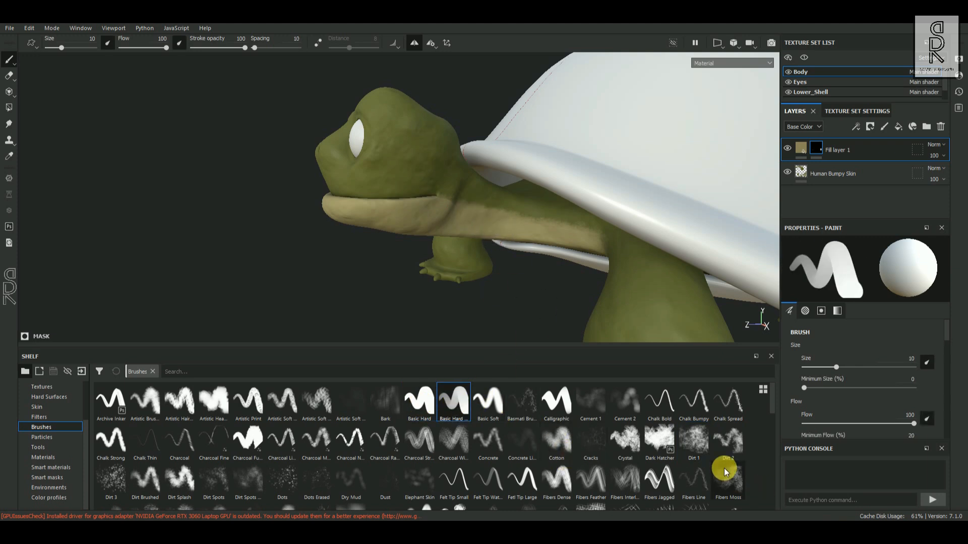
click(728, 441)
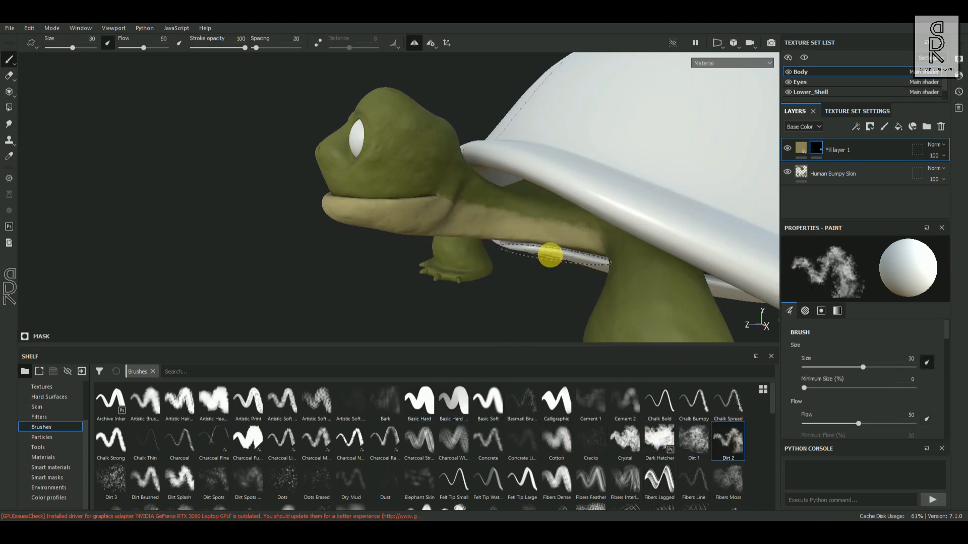
key(bracketleft)
key(bracketleft)
key(bracketleft)
key(bracketleft)
key(bracketleft)
key(bracketleft)
key(bracketleft)
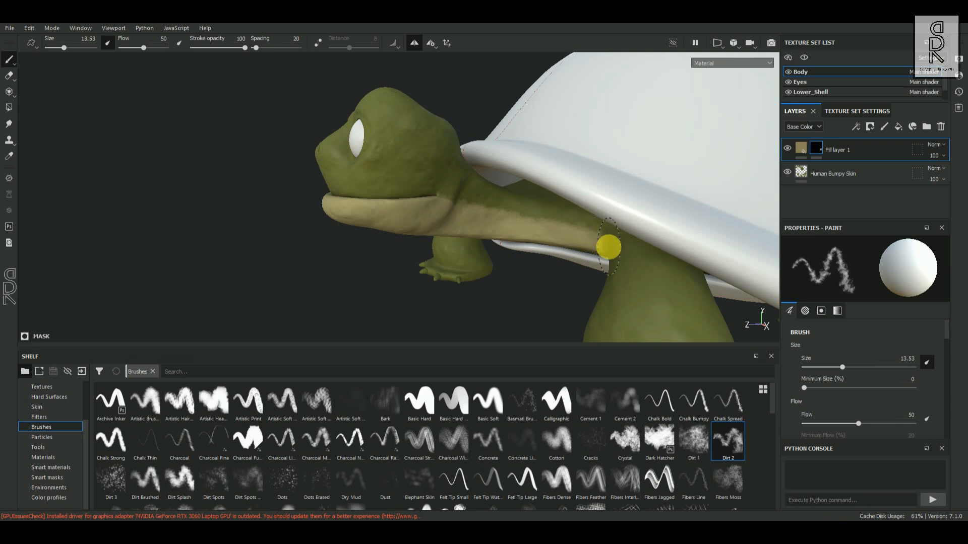
Hide the eyes and shell texture sets, keeping only the Body on view.
alt+drag(662, 307, 605, 277)
alt+drag(520, 310, 548, 284)
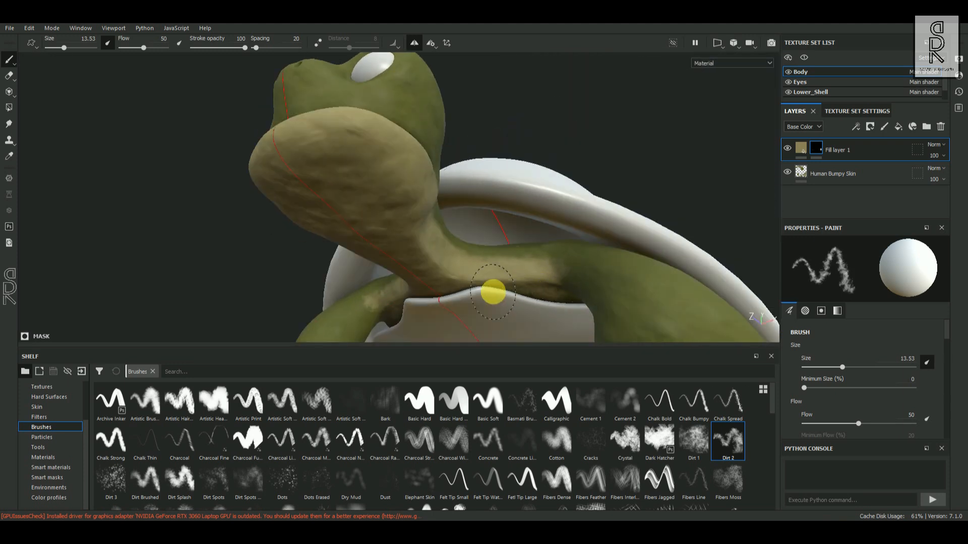
alt+drag(462, 280, 751, 199)
click(789, 83)
click(789, 92)
scroll(794, 96, down, 1)
click(786, 93)
alt+drag(580, 309, 662, 174)
click(789, 92)
scroll(800, 83, up, 1)
alt+drag(496, 272, 477, 199)
Touch up the neck transition on Fill layer 1's mask with the Dirt 2 brush at size 27.85 and grayscale 0.1136.
click(818, 147)
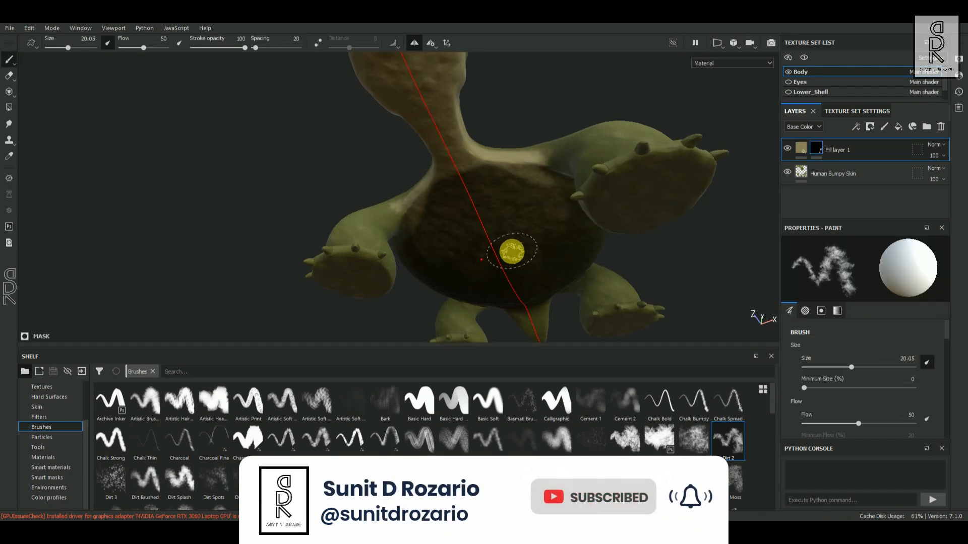
ctrl+right_drag(511, 252, 526, 233)
mouse_move(526, 234)
alt+mouse_down()
mouse_move(529, 259)
mouse_move(538, 220)
mouse_move(562, 237)
mouse_move(536, 205)
mouse_move(731, 282)
alt+mouse_up()
scroll(927, 396, down, 5)
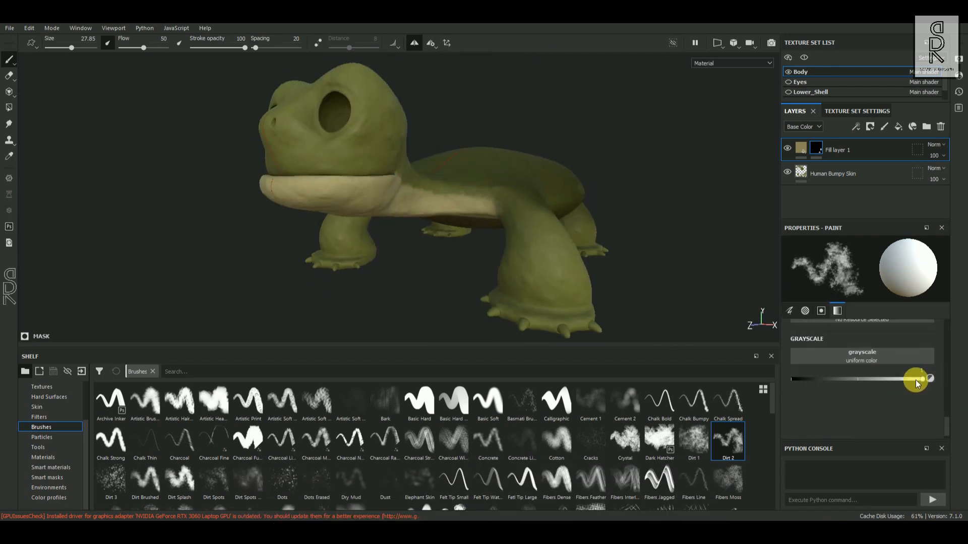
drag(916, 383, 775, 392)
click(807, 394)
scroll(558, 277, up, 5)
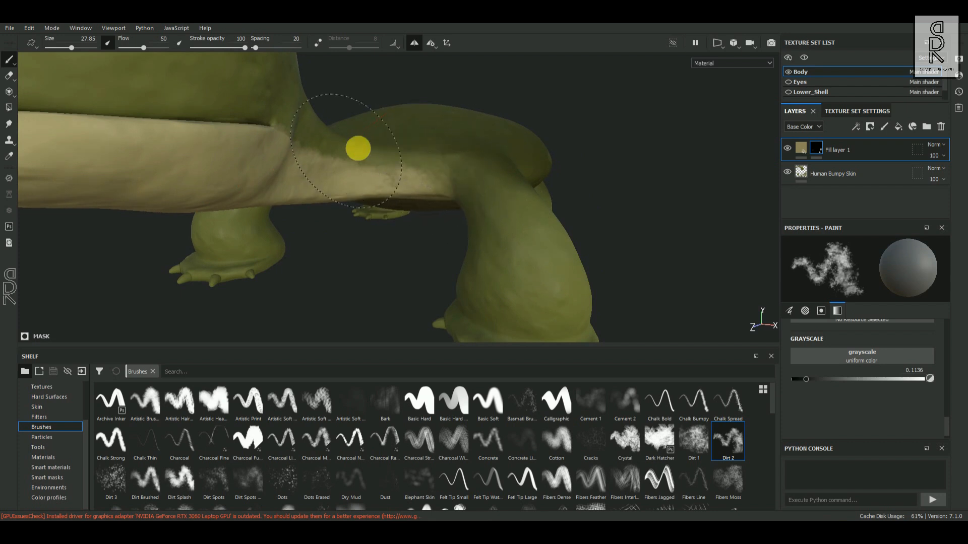
mouse_move(358, 148)
alt+mouse_down()
mouse_move(380, 166)
mouse_move(424, 155)
mouse_move(580, 328)
alt+mouse_up()
Switch the mask painting back to the Sponge brush at size 10.24 with grayscale 1.
scroll(655, 484, down, 8)
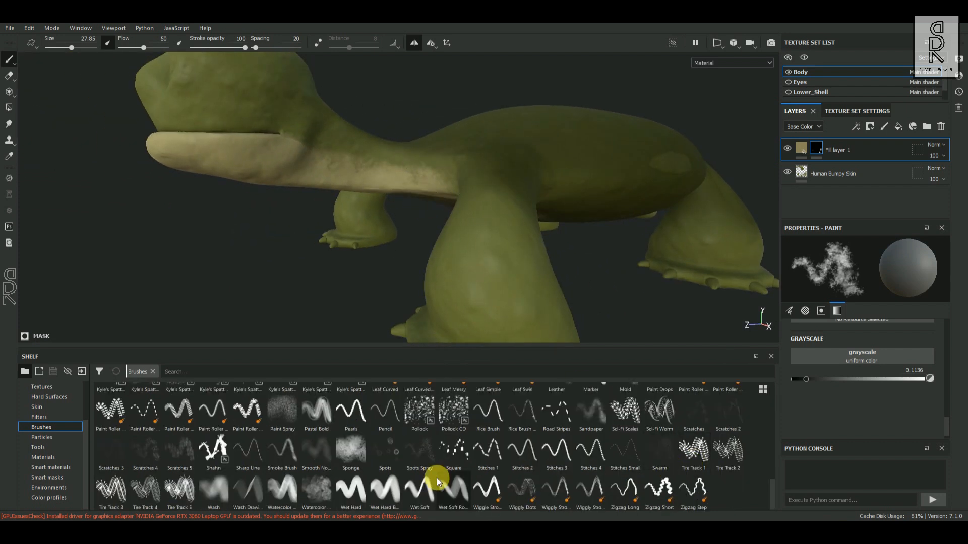
click(354, 456)
key(bracketleft)
key(bracketleft)
key(bracketleft)
drag(838, 371, 927, 372)
key(bracketleft)
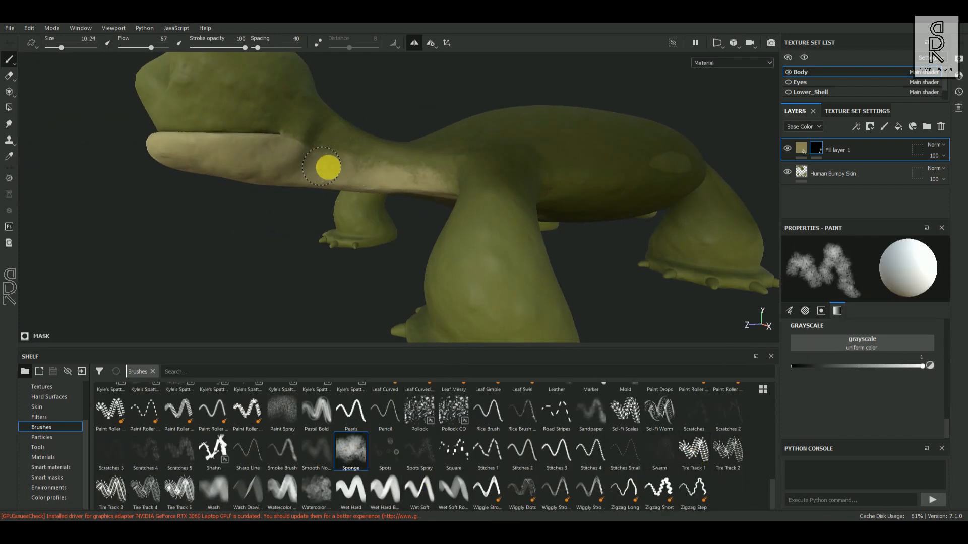
Soften the beige edge along the neck and mouth corner with the Sponge brush, including strokes at grayscale 0.6136.
mouse_move(458, 191)
alt+mouse_down()
mouse_move(469, 186)
mouse_move(496, 242)
alt+mouse_up()
alt+drag(497, 242, 515, 252)
mouse_move(549, 307)
alt+mouse_down()
mouse_move(518, 233)
mouse_move(528, 262)
mouse_move(341, 169)
mouse_move(432, 150)
mouse_move(555, 245)
alt+mouse_up()
mouse_move(385, 151)
alt+mouse_down()
mouse_move(352, 222)
mouse_move(302, 217)
mouse_move(706, 284)
alt+mouse_up()
drag(817, 366, 873, 366)
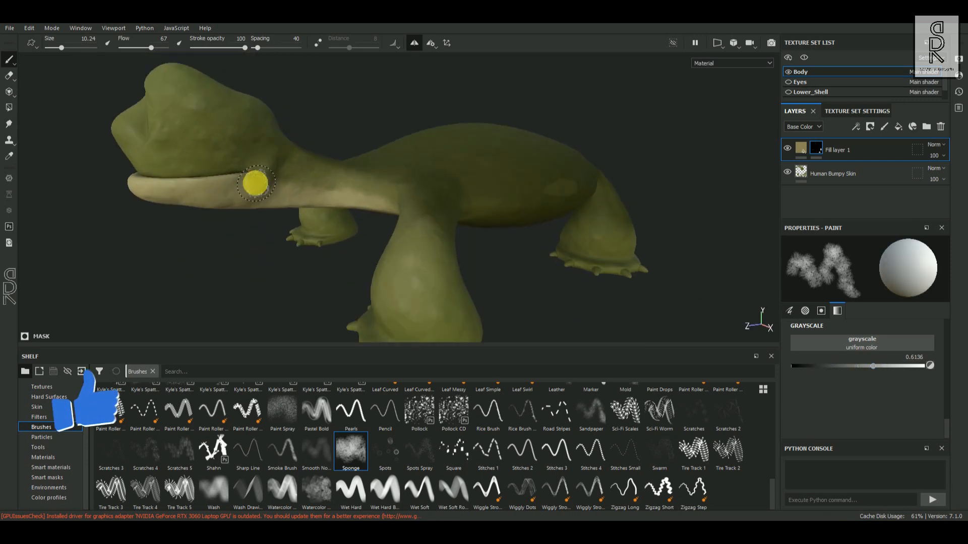
mouse_move(353, 202)
alt+mouse_down()
mouse_move(580, 202)
mouse_move(655, 221)
mouse_move(617, 132)
mouse_move(407, 194)
mouse_move(287, 175)
alt+mouse_up()
alt+drag(414, 226, 698, 272)
Paint a soft beige tint on the tail, trimming the excess with the brush grayscale at 0.
drag(873, 366, 824, 365)
alt+drag(631, 250, 544, 268)
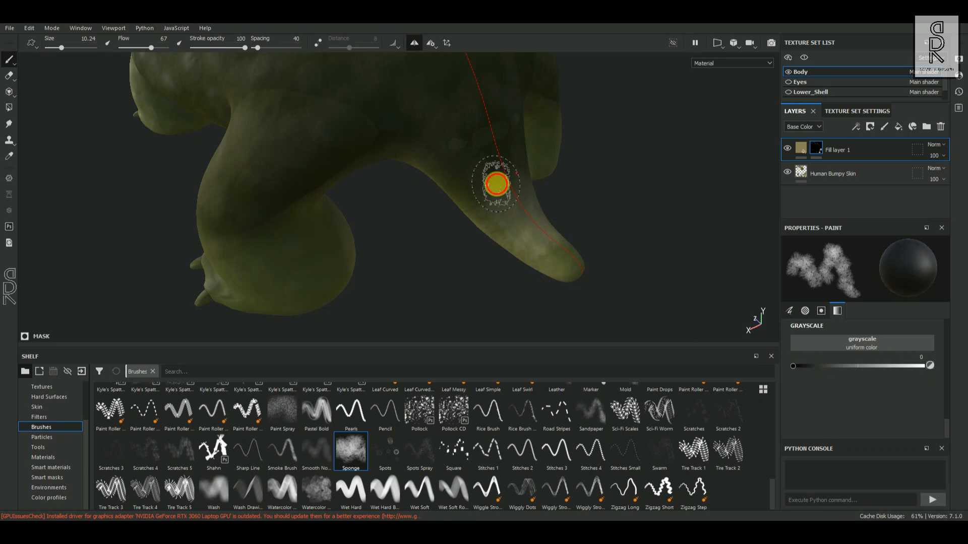
alt+drag(608, 271, 584, 209)
alt+drag(638, 278, 368, 164)
Enlarge the Sponge brush to 19.36 and add a faint beige tint to the body and legs at grayscale 0.2955.
ctrl+right_drag(399, 229, 414, 229)
mouse_move(404, 191)
mouse_down()
mouse_move(393, 227)
mouse_move(369, 212)
mouse_move(398, 186)
mouse_up()
drag(922, 365, 810, 370)
alt+drag(434, 231, 287, 202)
drag(808, 366, 830, 366)
mouse_move(274, 218)
alt+mouse_down()
mouse_move(433, 225)
mouse_move(558, 264)
alt+mouse_up()
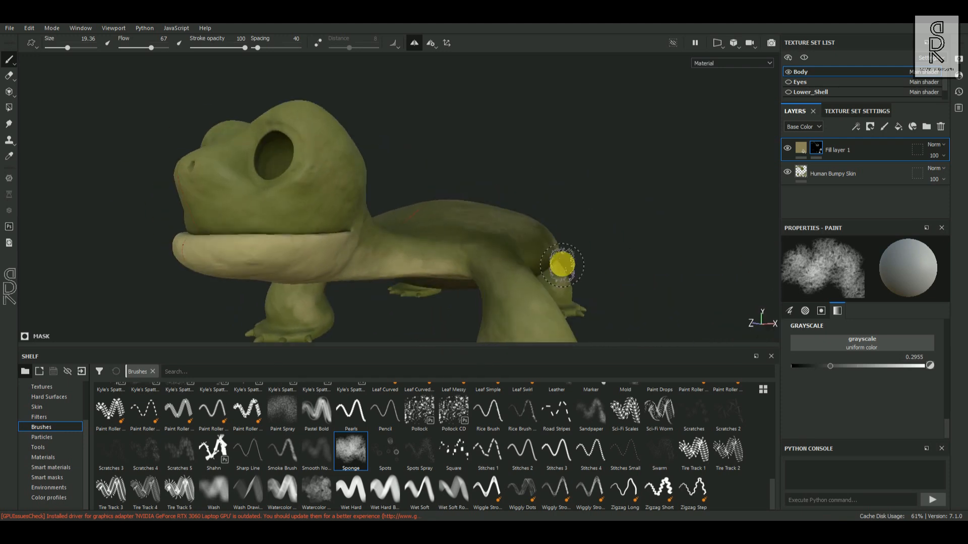
Add a fill layer above Fill layer 1 with only the color channel enabled.
click(801, 148)
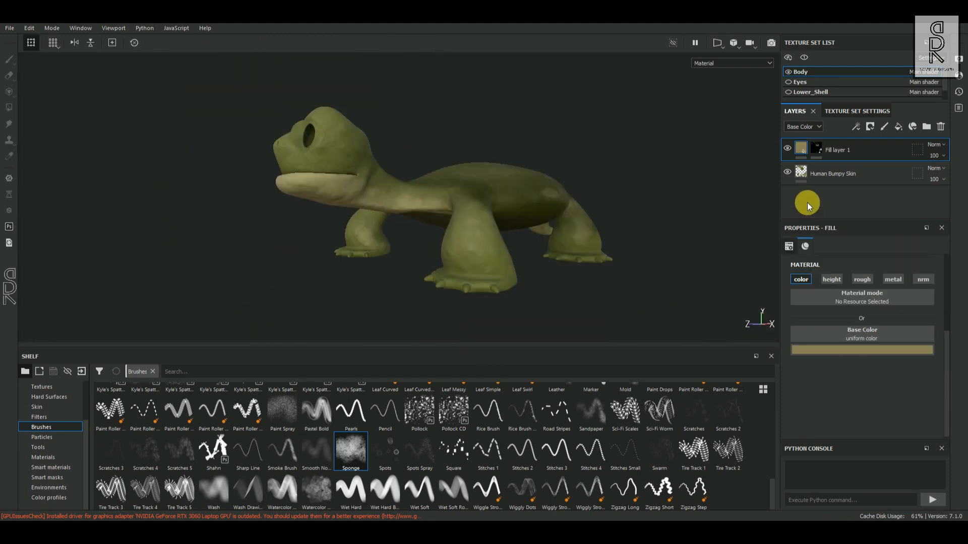
click(898, 127)
click(923, 279)
click(893, 279)
click(862, 279)
click(830, 280)
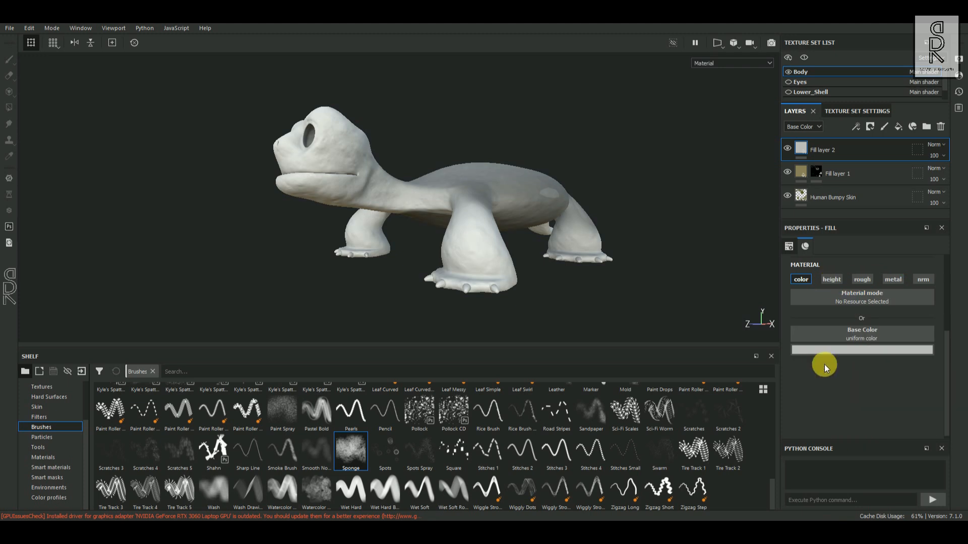
Set Fill layer 2's base color to a dark ochre brown.
click(820, 348)
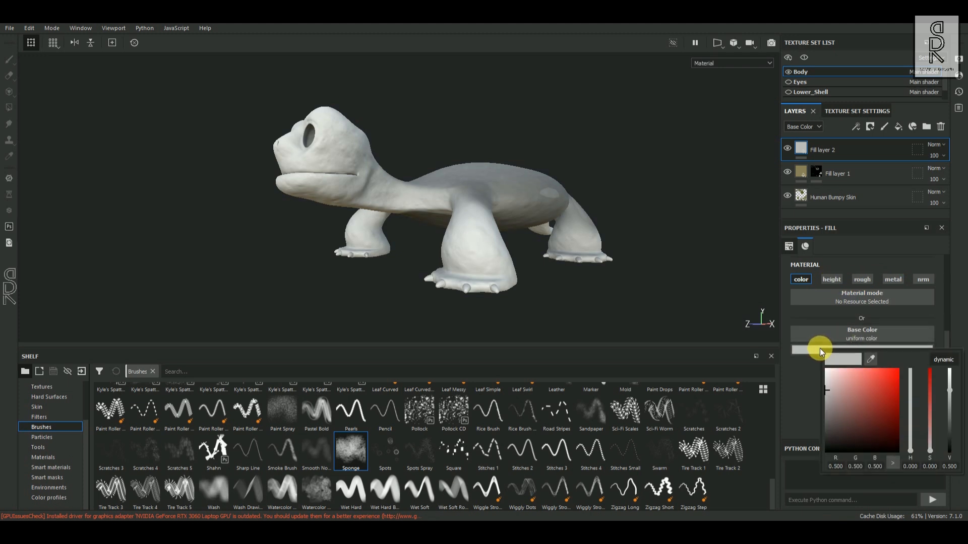
click(910, 445)
drag(929, 456, 956, 423)
click(668, 261)
alt+drag(676, 264, 696, 242)
Add a black mask to Fill layer 2.
click(870, 128)
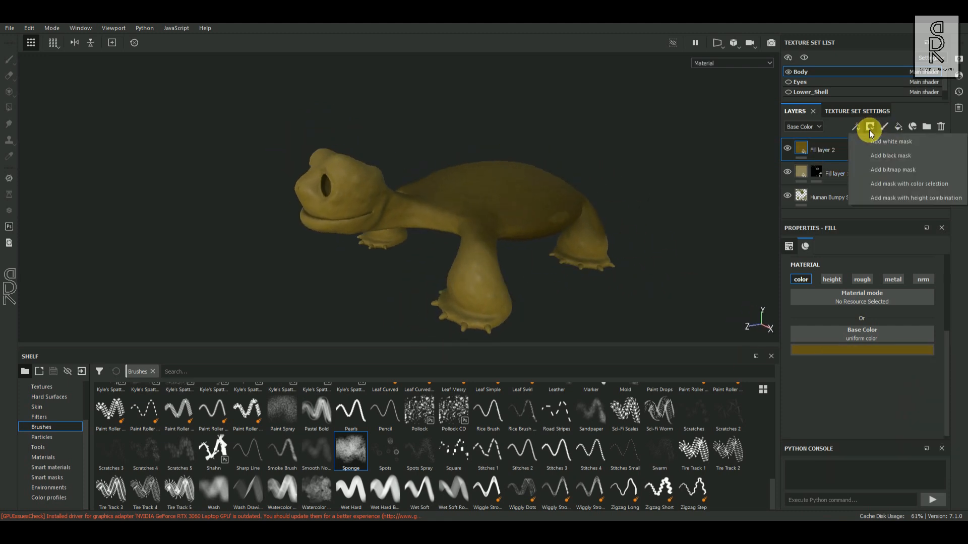
click(891, 159)
mouse_move(605, 222)
alt+mouse_down()
mouse_move(501, 231)
mouse_move(568, 249)
mouse_move(539, 250)
mouse_move(642, 294)
mouse_move(569, 246)
alt+mouse_up()
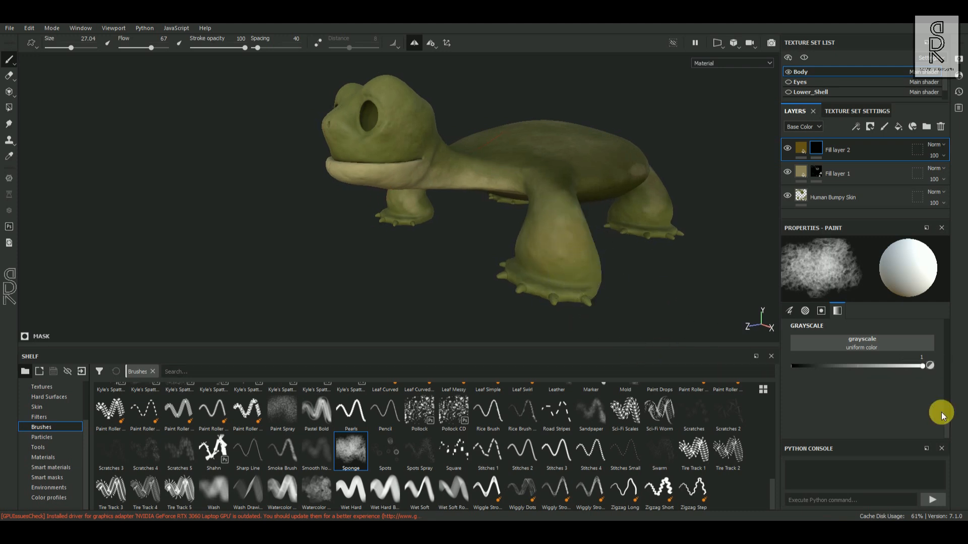
Paint a light ochre tint on the legs with the Sponge brush at size 27.04, using grayscale 0.2424 and 0.3598.
mouse_move(405, 164)
alt+mouse_down()
mouse_move(504, 162)
mouse_move(417, 173)
mouse_move(540, 253)
mouse_move(523, 190)
mouse_move(374, 183)
alt+mouse_up()
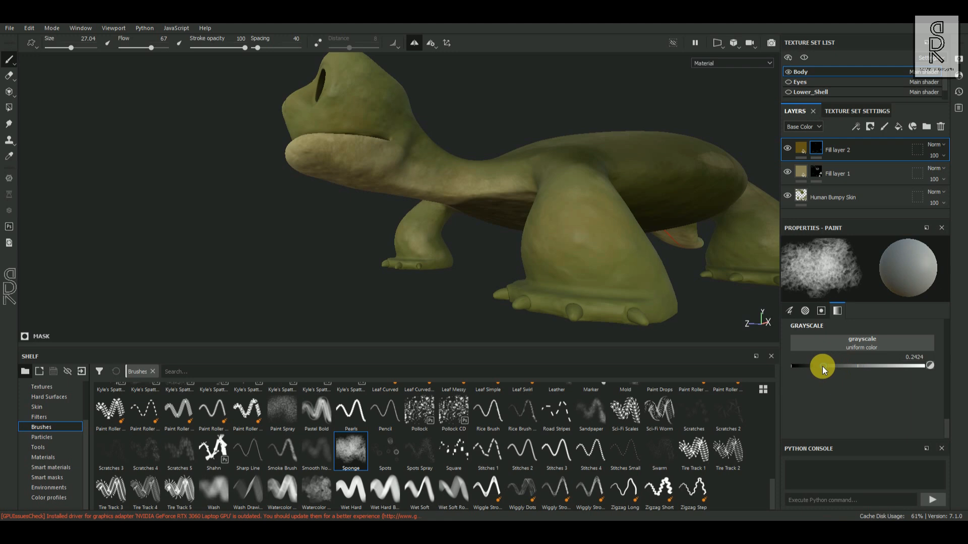
mouse_move(601, 234)
alt+mouse_down()
mouse_move(607, 205)
mouse_move(590, 237)
alt+mouse_up()
drag(821, 367, 839, 367)
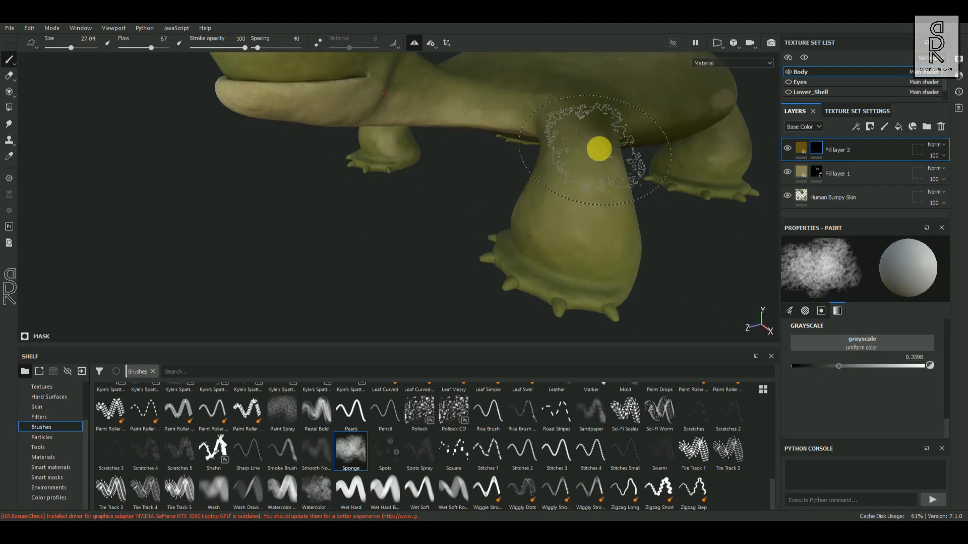
alt+drag(605, 211, 600, 186)
Paint ochre variation over the head, neck and body on Fill layer 2's mask, varying the grayscale up to 1 and ending at 0.5947.
drag(839, 367, 962, 379)
mouse_move(766, 272)
alt+mouse_down()
mouse_move(731, 255)
mouse_move(506, 240)
mouse_move(502, 214)
mouse_move(548, 224)
alt+mouse_up()
alt+right_drag(548, 224, 440, 177)
alt+drag(441, 177, 453, 197)
click(821, 366)
alt+right_drag(319, 153, 371, 183)
alt+drag(371, 182, 480, 169)
alt+right_drag(479, 168, 545, 202)
click(871, 368)
mouse_move(564, 202)
alt+mouse_down()
mouse_move(512, 147)
mouse_move(533, 205)
mouse_move(625, 203)
mouse_move(592, 259)
mouse_move(368, 195)
mouse_move(560, 266)
alt+mouse_up()
alt+right_drag(559, 267, 444, 232)
alt+drag(444, 232, 368, 199)
alt+right_drag(367, 198, 424, 222)
Isolate Fill layer 2 by hiding Fill layer 1 and the Human Bumpy Skin layer.
click(787, 150)
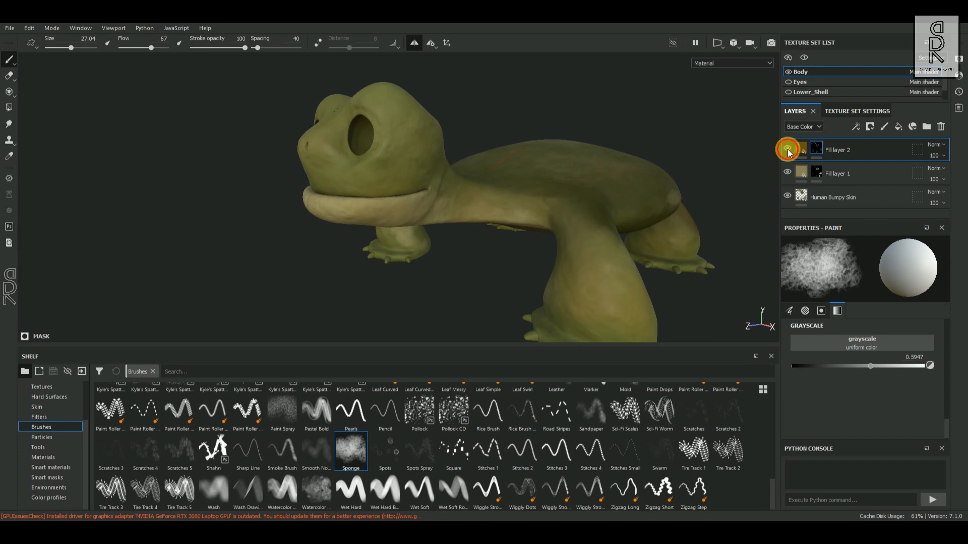
alt+drag(577, 214, 647, 158)
alt+right_drag(646, 158, 564, 191)
click(787, 173)
click(788, 195)
mouse_move(721, 222)
alt+mouse_down()
mouse_move(640, 244)
mouse_move(564, 224)
alt+mouse_up()
Paint subtle ochre around the head and body on Fill layer 2's mask with the faint Concrete brush variant at size 9.84.
scroll(691, 457, up, 10)
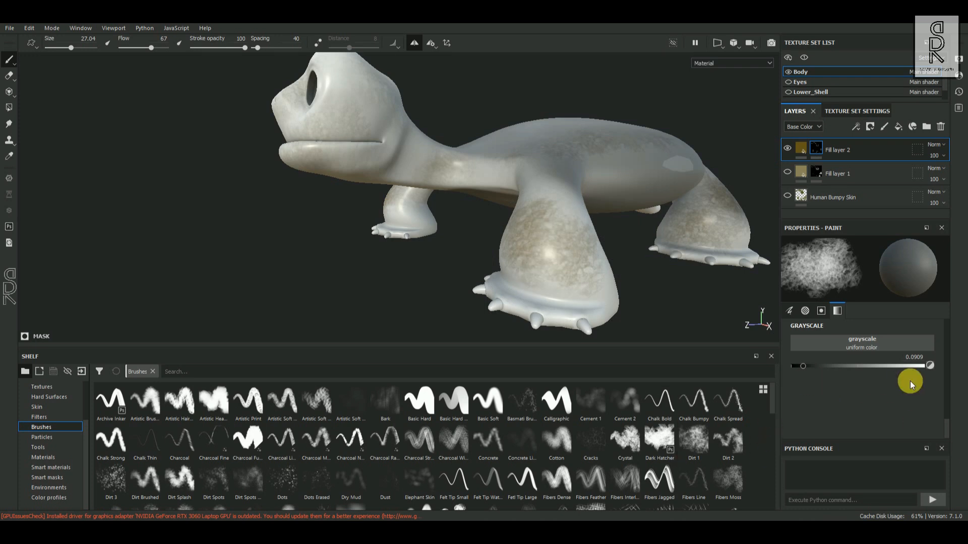
click(523, 441)
alt+right_drag(563, 267, 596, 265)
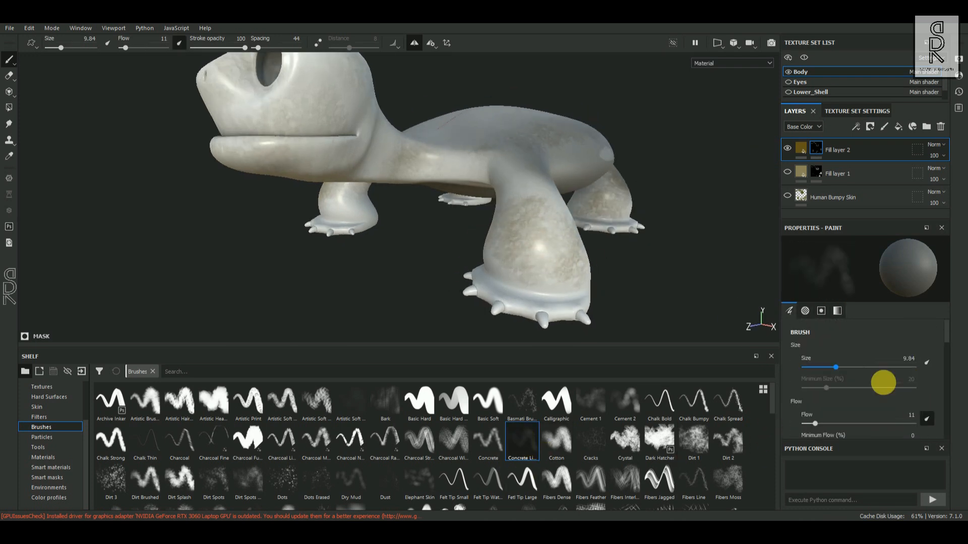
scroll(884, 383, down, 5)
alt+drag(570, 258, 438, 127)
mouse_move(515, 166)
alt+mouse_down()
mouse_move(358, 104)
mouse_move(454, 205)
mouse_move(401, 241)
alt+mouse_up()
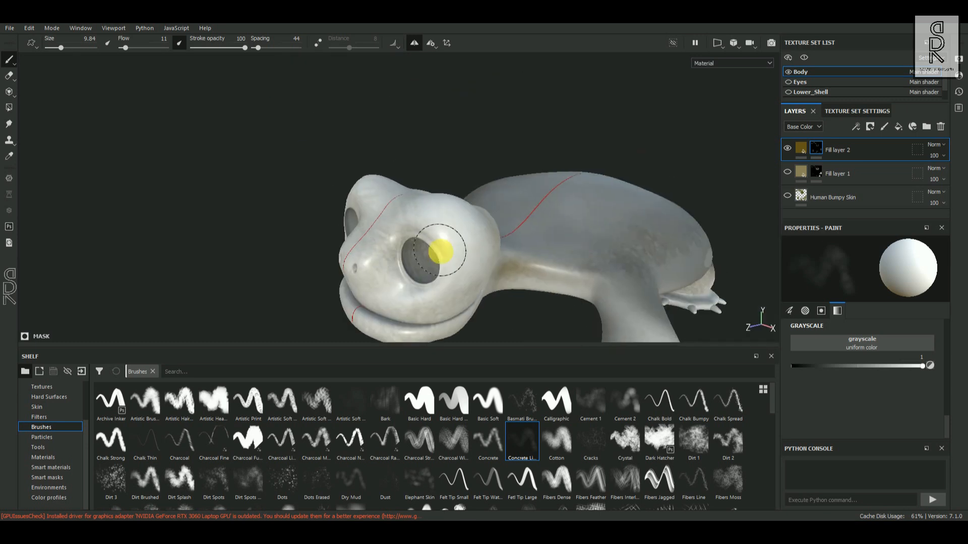
drag(887, 376, 932, 374)
alt+drag(476, 282, 366, 265)
Show Fill layer 1 and the Human Bumpy Skin layer again.
click(787, 172)
click(787, 196)
alt+drag(527, 212, 471, 233)
mouse_move(437, 203)
alt+mouse_down()
mouse_move(586, 222)
mouse_move(579, 192)
mouse_move(437, 225)
mouse_move(647, 208)
mouse_move(395, 221)
mouse_move(572, 191)
mouse_move(560, 233)
mouse_move(638, 200)
mouse_move(679, 227)
mouse_move(747, 244)
alt+mouse_up()
Choose the Concrete brush and select Fill layer 1's mask for painting.
click(801, 172)
scroll(494, 266, up, 3)
alt+drag(495, 266, 519, 267)
click(488, 441)
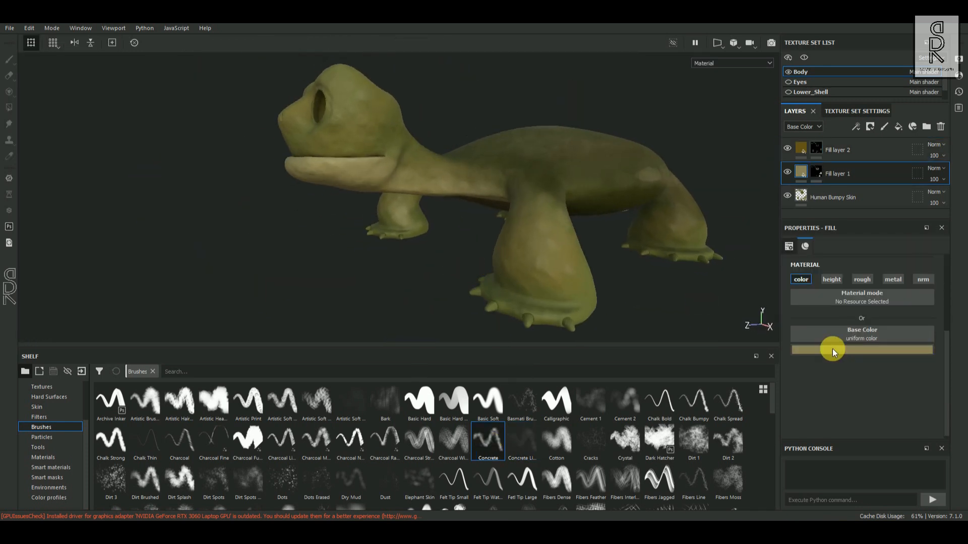
click(817, 172)
scroll(423, 208, up, 3)
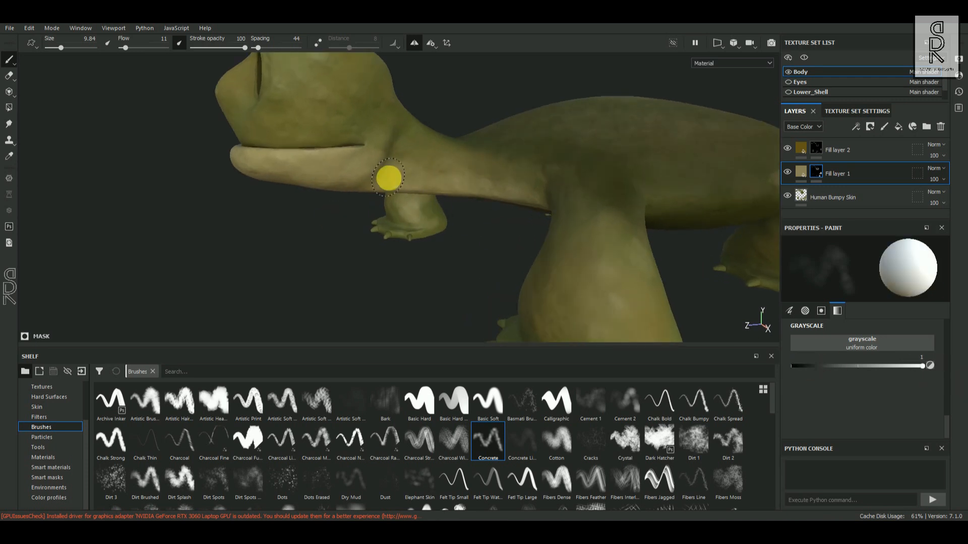
Refine the beige edge around the jaw and neck on Fill layer 1's mask with the Basic Soft and Concrete brushes, including grayscale 0.
click(419, 403)
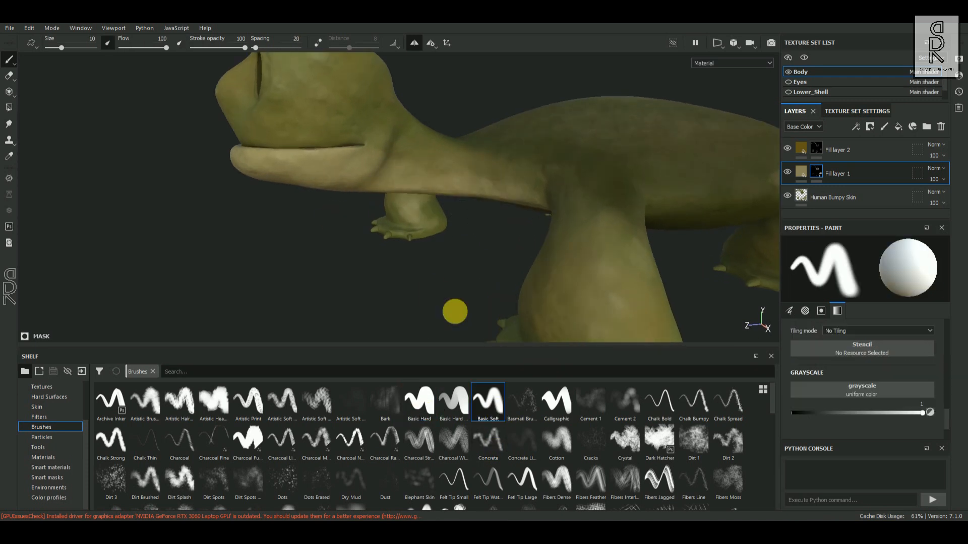
scroll(533, 204, down, 3)
scroll(494, 203, up, 3)
alt+drag(430, 201, 466, 203)
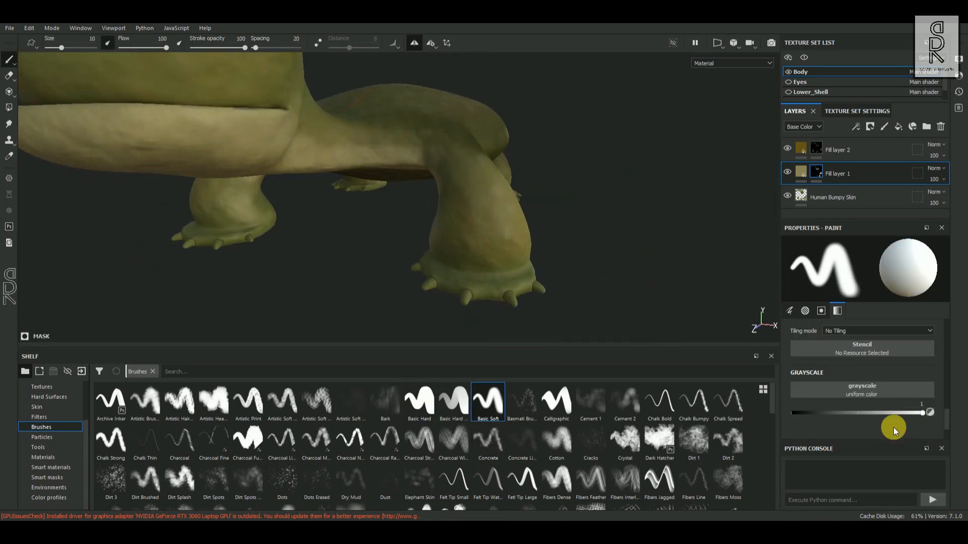
drag(925, 413, 790, 414)
click(488, 441)
mouse_move(358, 144)
alt+mouse_down()
mouse_move(447, 162)
mouse_move(423, 147)
mouse_move(428, 245)
mouse_move(467, 268)
mouse_move(410, 235)
mouse_move(651, 269)
mouse_move(594, 227)
mouse_move(465, 282)
mouse_move(614, 277)
mouse_move(570, 262)
mouse_move(666, 273)
mouse_move(751, 257)
mouse_move(513, 222)
mouse_move(549, 246)
mouse_move(545, 224)
mouse_move(672, 252)
mouse_move(672, 195)
mouse_move(631, 93)
mouse_move(503, 227)
alt+mouse_up()
click(888, 366)
Paint faint ochre around the tail on Fill layer 2's mask with the Concrete brush at size 13.1, using grayscale 0.3561 and 0.2235.
click(816, 148)
click(822, 366)
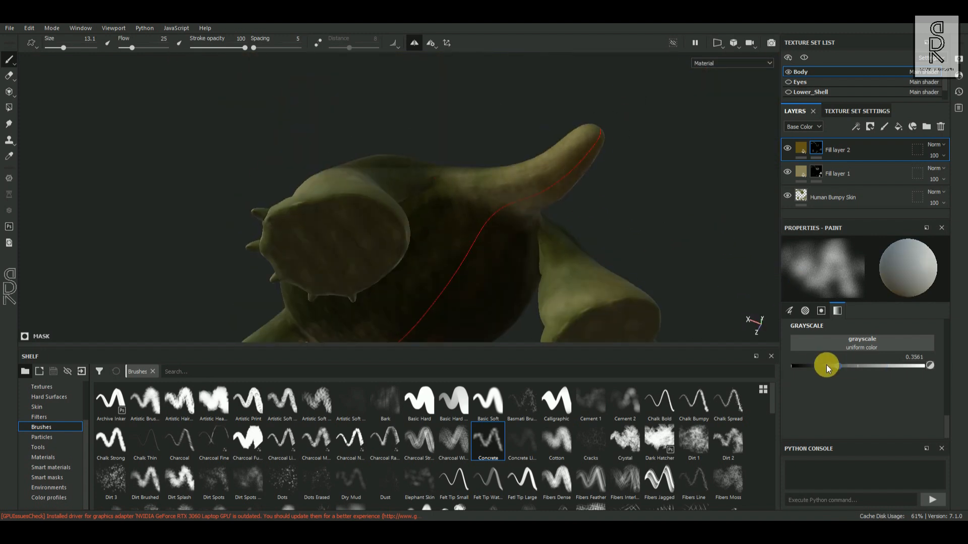
alt+drag(528, 198, 570, 307)
alt+drag(641, 186, 553, 253)
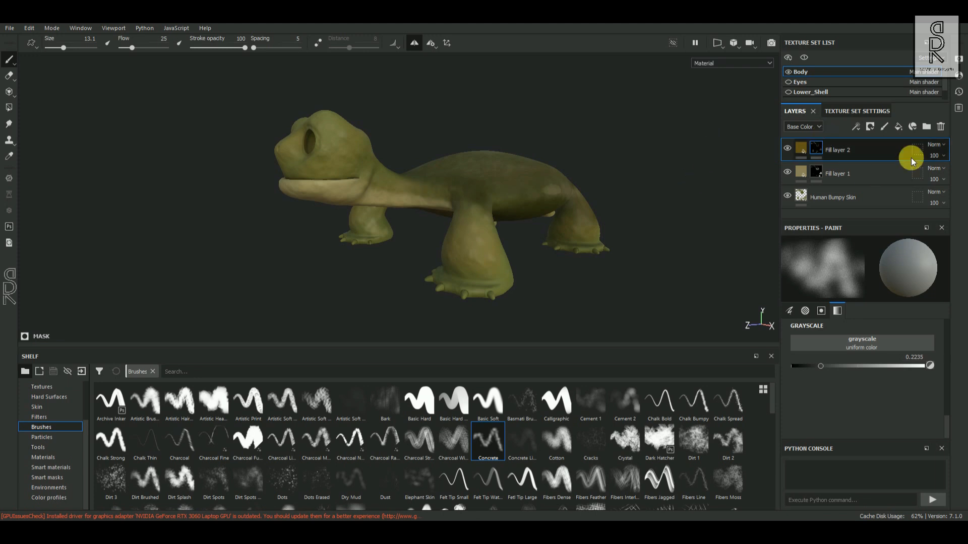
Add a fill layer above Fill layer 2, disable its roughness and metallic channels, and adjust its height.
click(899, 129)
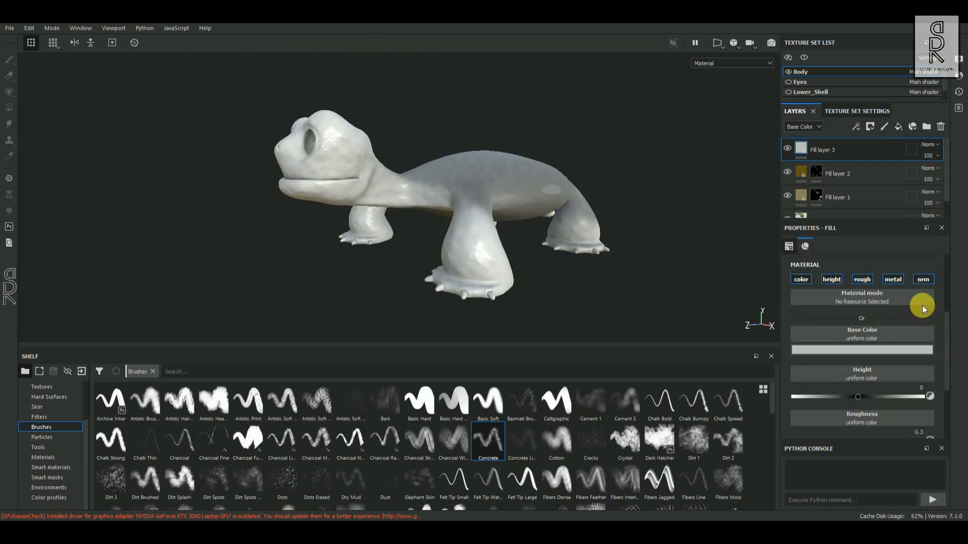
click(899, 280)
click(862, 280)
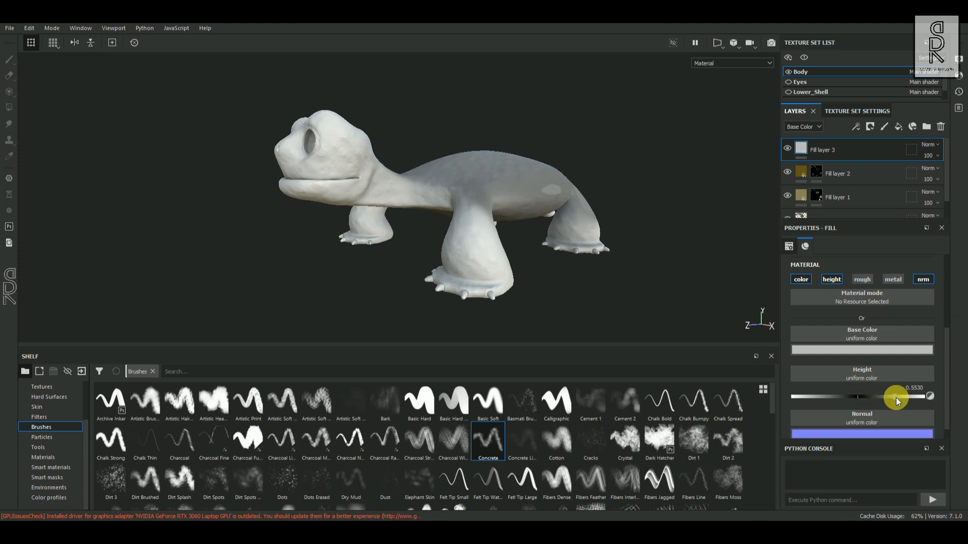
key(BackSpace)
key(BackSpace)
key(BackSpace)
key(Return)
Set Fill layer 3's base color to a dark brown with hue 0.120, saturation 0.754 and value 0.095.
click(839, 350)
click(915, 444)
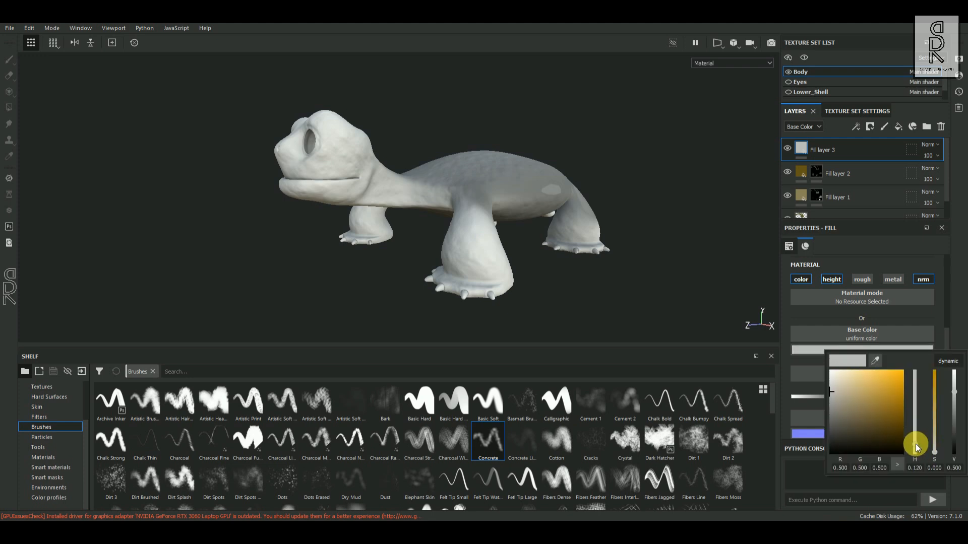
drag(928, 396, 956, 429)
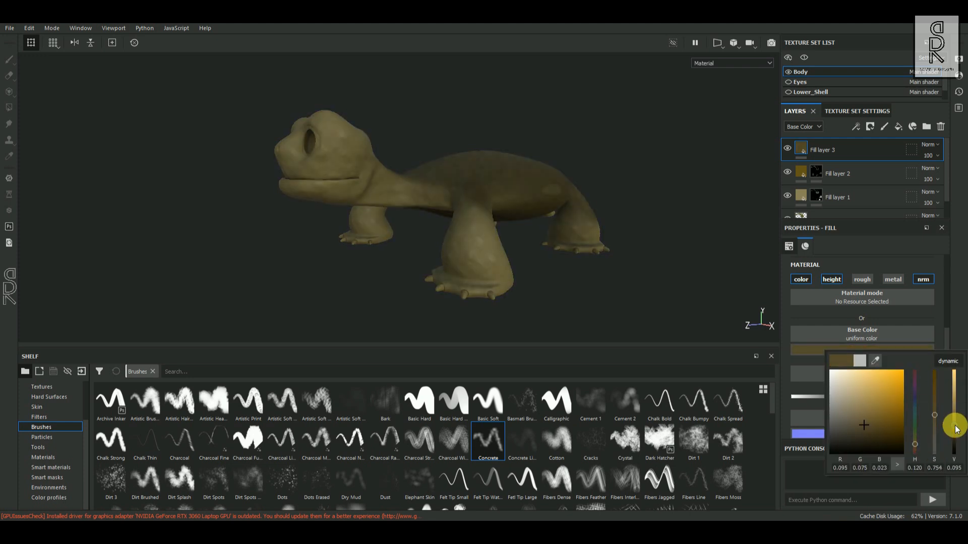
alt+drag(367, 195, 524, 258)
Add a black mask to Fill layer 3 and add a paint effect to that mask.
click(871, 127)
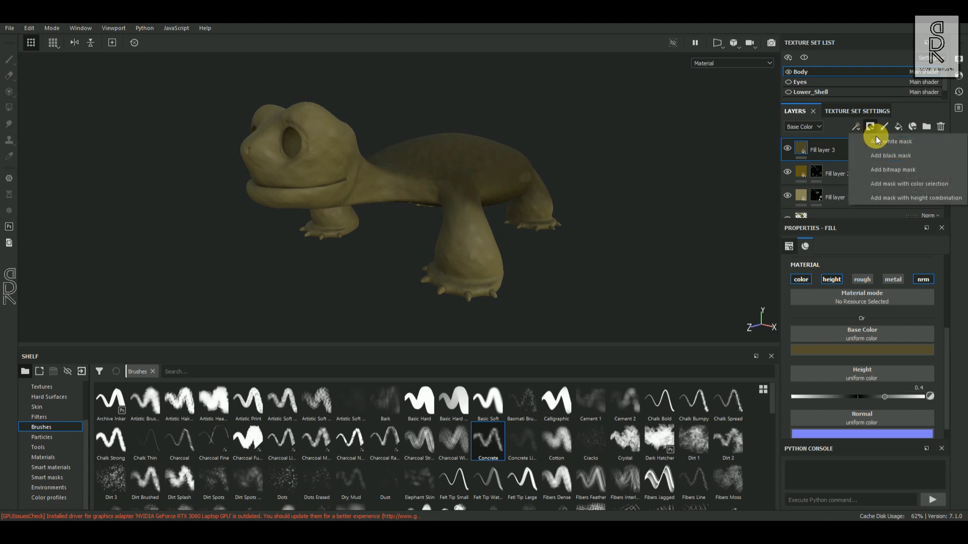
click(893, 160)
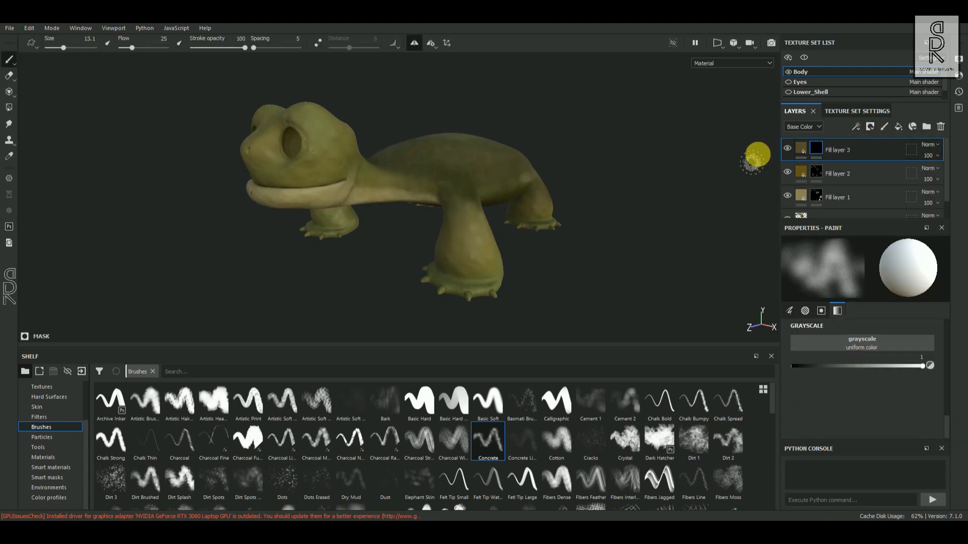
right_click(818, 146)
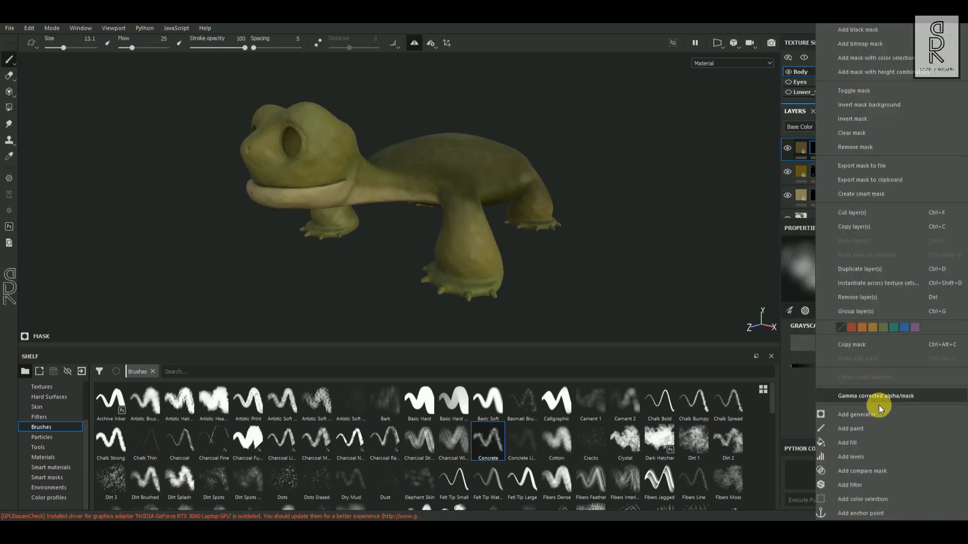
click(847, 429)
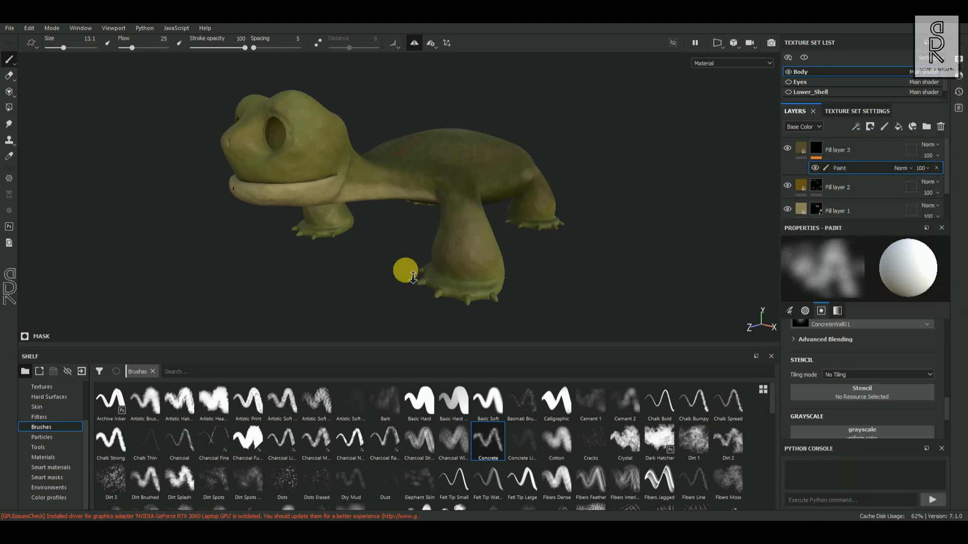
Stamp raised brown spots on the turtle's front leg with a Kyle's Real splatter brush at sizes 48.64 and 38.12.
scroll(519, 280, up, 3)
scroll(766, 443, down, 10)
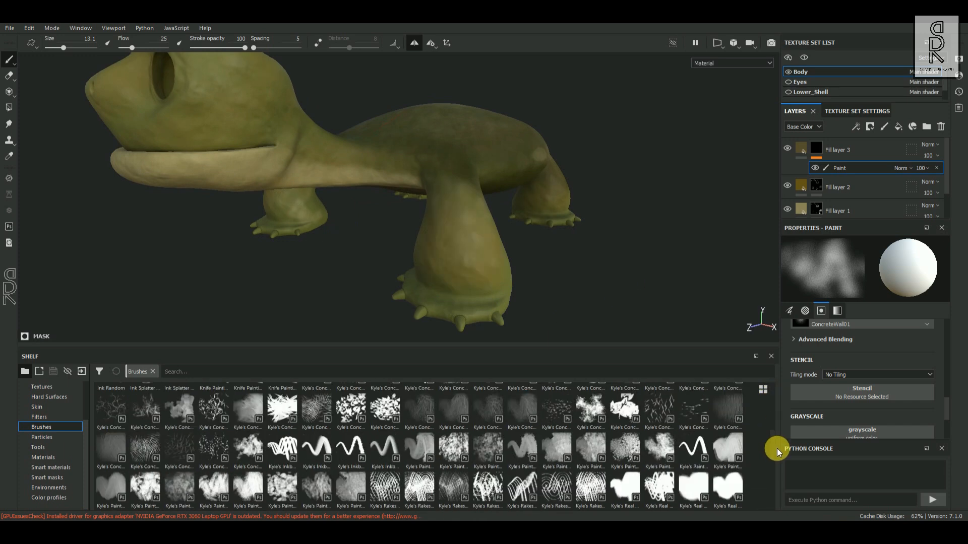
scroll(774, 473, up, 2)
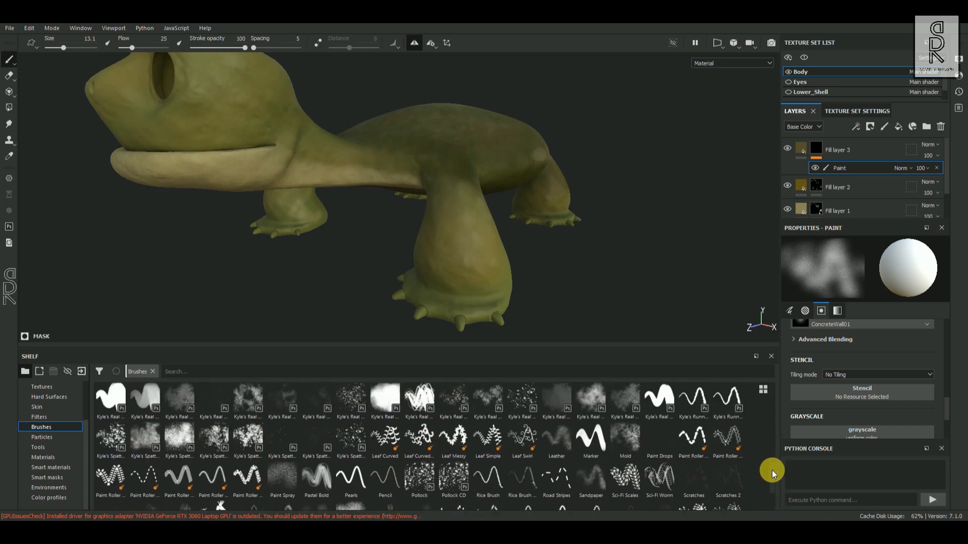
click(522, 407)
alt+drag(436, 217, 531, 200)
scroll(380, 207, down, 4)
scroll(562, 222, up, 4)
click(563, 223)
mouse_move(612, 220)
alt+mouse_down()
mouse_move(615, 234)
mouse_move(526, 247)
mouse_move(547, 308)
alt+mouse_up()
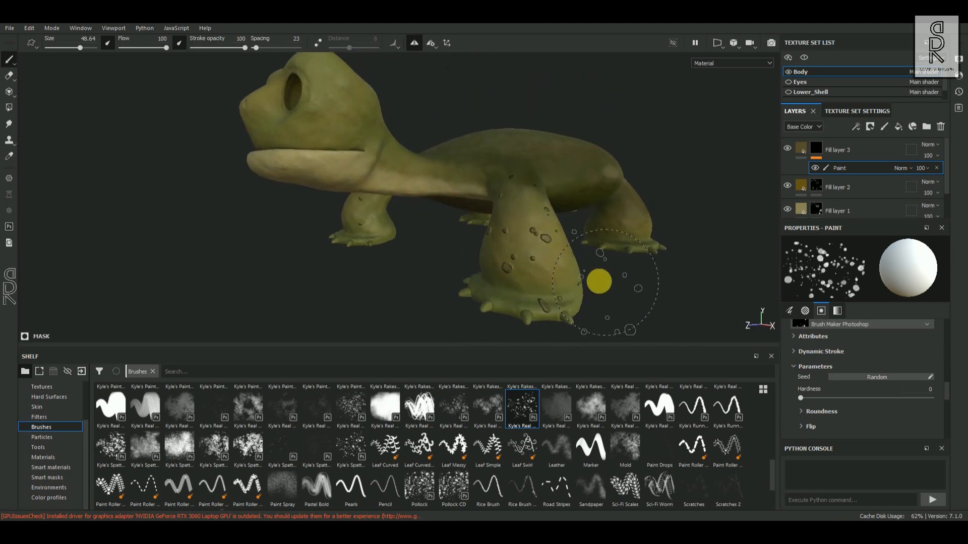
alt+drag(515, 250, 536, 251)
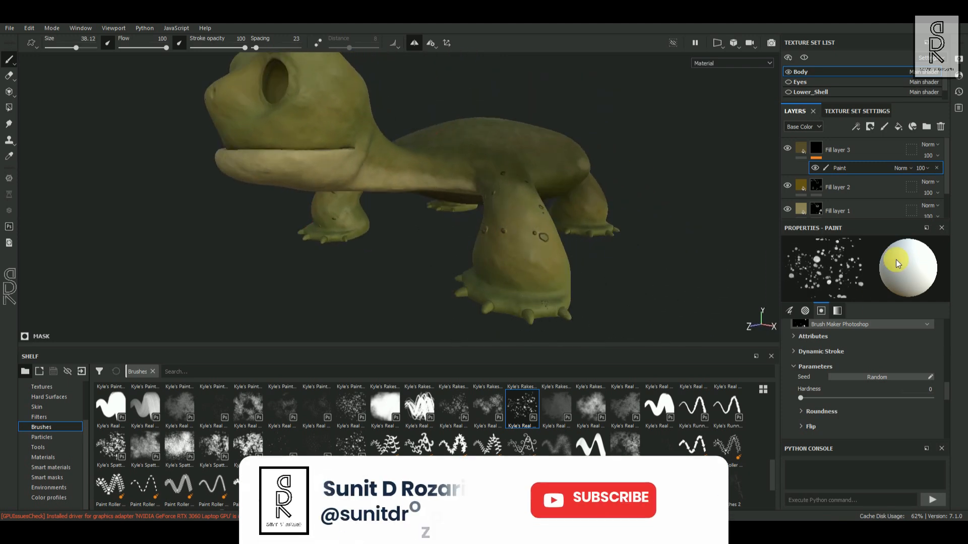
Stamp more splatter spots over the front leg and body on Fill layer 3's mask with the brush enlarged to 73.52.
click(801, 149)
alt+drag(476, 279, 514, 283)
click(815, 147)
alt+drag(552, 253, 529, 259)
click(541, 262)
key(bracketright)
key(bracketright)
key(bracketright)
key(bracketright)
key(bracketright)
click(541, 320)
alt+drag(559, 315, 579, 296)
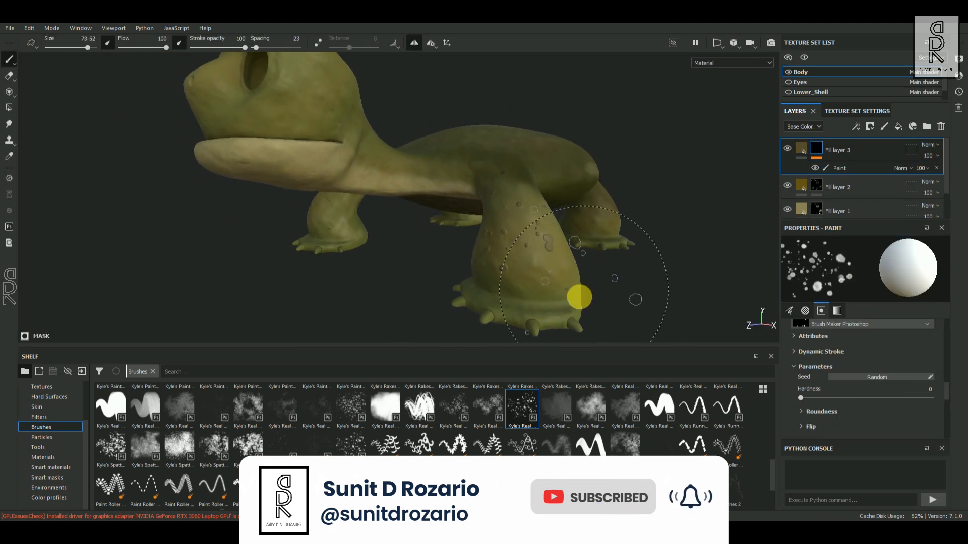
alt+drag(562, 260, 440, 159)
mouse_move(502, 240)
alt+mouse_down()
mouse_move(579, 196)
mouse_move(562, 232)
mouse_move(547, 237)
mouse_move(382, 137)
mouse_move(320, 121)
mouse_move(462, 95)
mouse_move(481, 118)
mouse_move(497, 197)
alt+mouse_up()
Erase unwanted spots from Fill layer 3's mask with the Zigzag Short brush at grayscale 0.
scroll(722, 486, down, 3)
click(659, 489)
mouse_move(419, 242)
alt+mouse_down()
mouse_move(410, 211)
mouse_move(361, 163)
alt+mouse_up()
scroll(882, 393, down, 5)
drag(924, 366, 792, 366)
click(325, 138)
alt+drag(449, 185, 549, 228)
alt+drag(442, 214, 359, 113)
alt+drag(520, 223, 479, 210)
Paint larger brown patches among the front leg's spots with the Zigzag Short brush at size 5.08 and grayscale 1.
drag(793, 366, 949, 377)
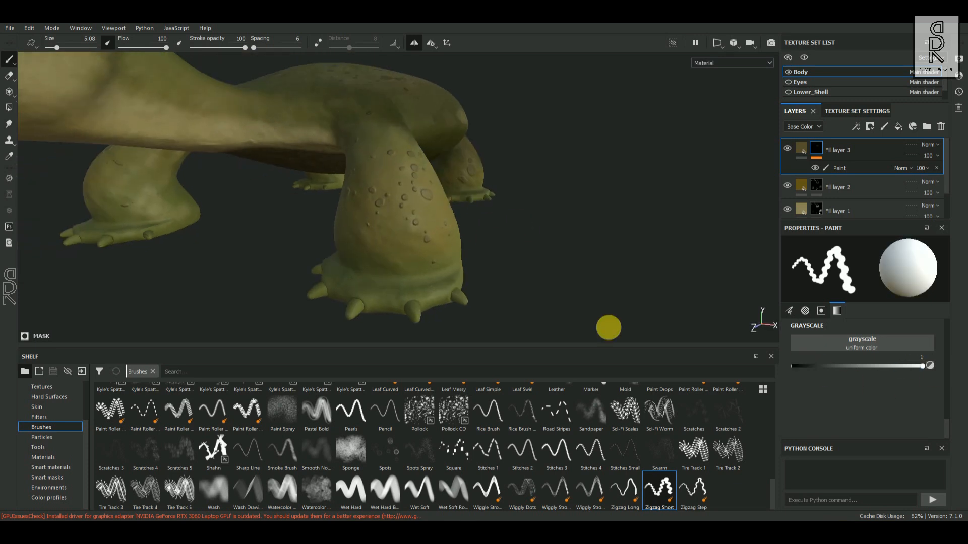
alt+drag(450, 228, 413, 219)
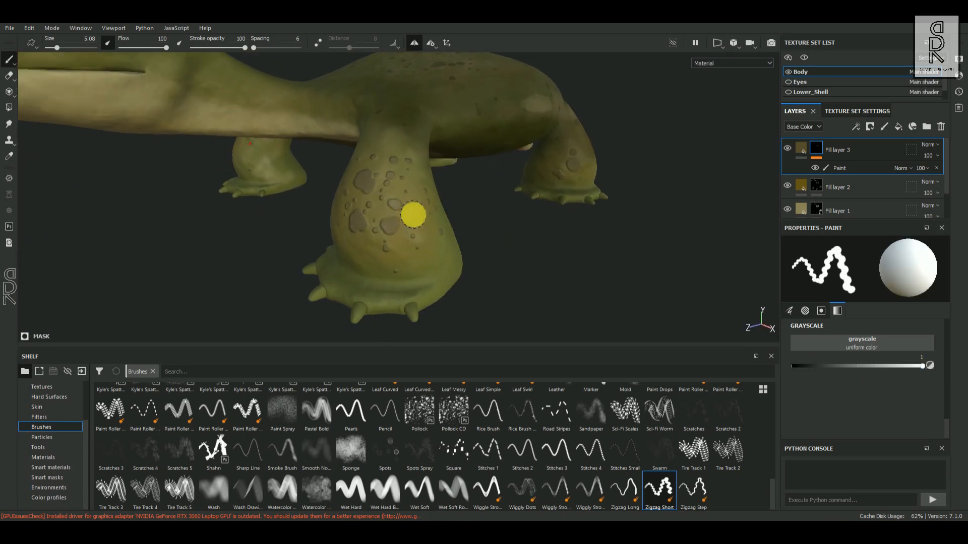
alt+drag(483, 244, 391, 245)
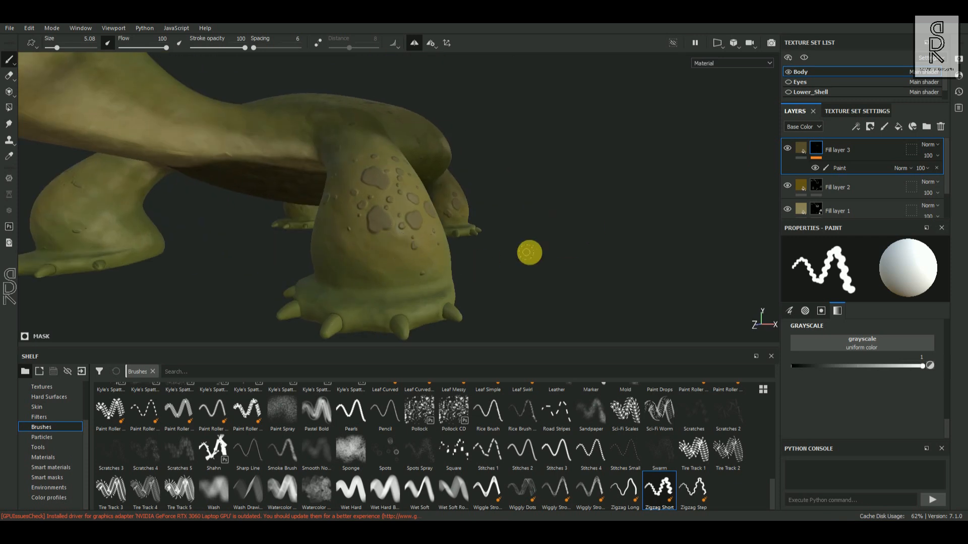
alt+drag(476, 263, 529, 263)
Try softer marks on the front leg with the Watercolor brush at size 6.25, using grayscale 0.2879 and 1.
drag(922, 366, 812, 368)
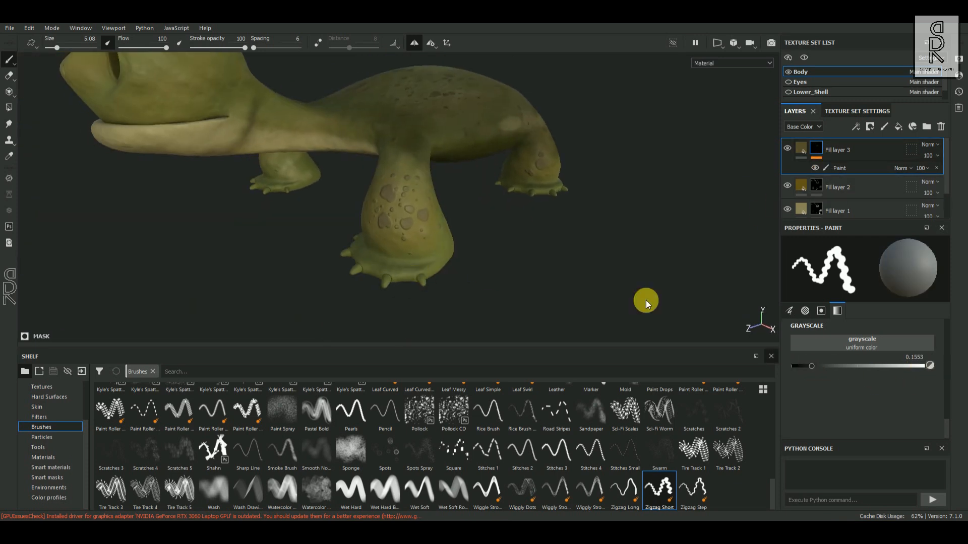
scroll(551, 227, up, 3)
click(625, 489)
click(316, 491)
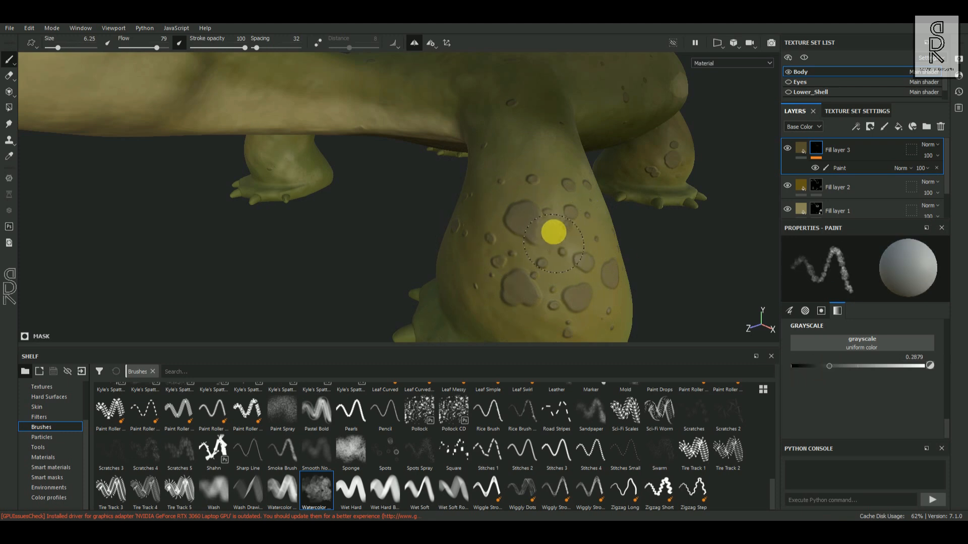
scroll(624, 269, up, 3)
alt+drag(668, 266, 625, 222)
alt+middle_drag(625, 222, 449, 190)
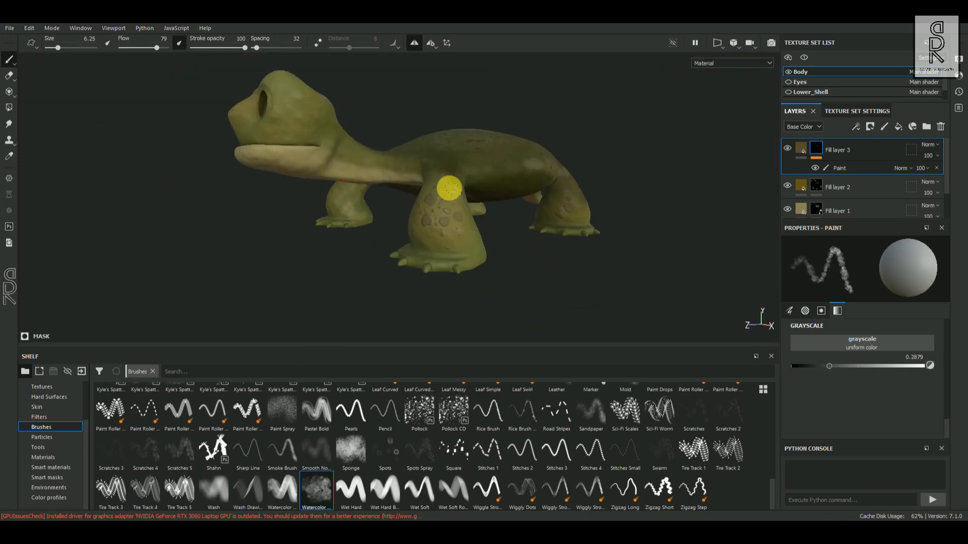
scroll(449, 190, up, 3)
drag(829, 366, 923, 366)
scroll(439, 252, up, 1)
scroll(439, 252, up, 1)
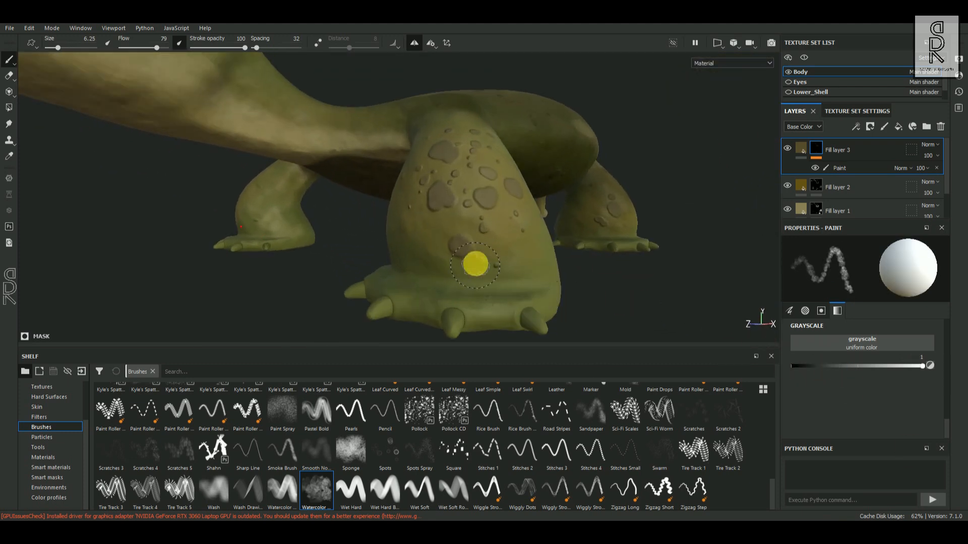
Paint another small brown patch low on the front leg with the Zigzag Step brush at size 2.65.
click(696, 488)
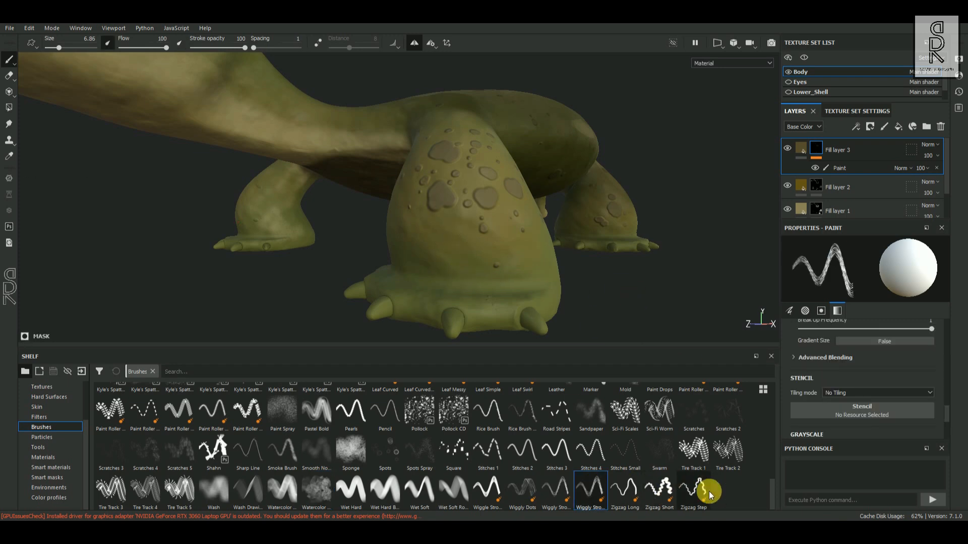
alt+drag(457, 228, 461, 255)
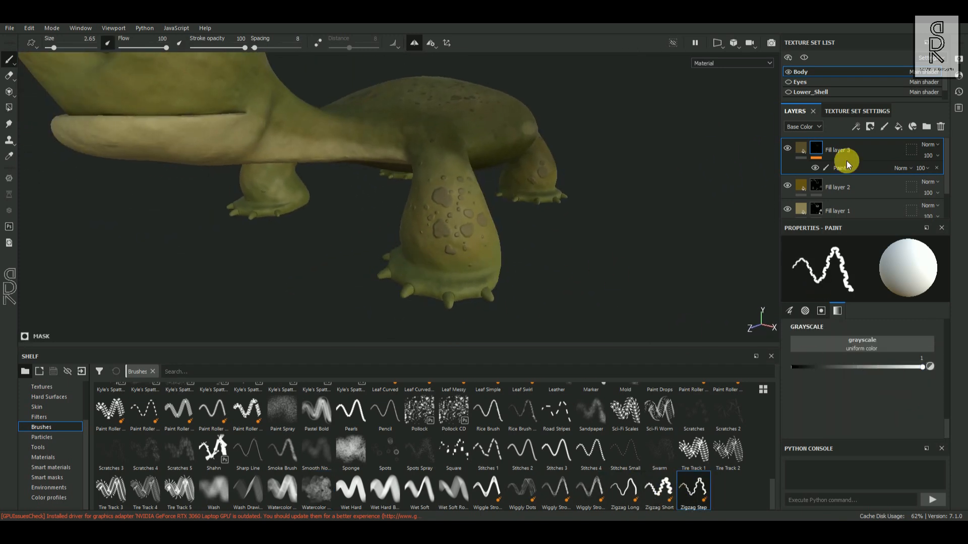
Reduce Fill layer 3's height to just above 0 and set its base color saturation to 0.980.
click(793, 157)
drag(861, 396, 859, 396)
alt+drag(406, 242, 444, 255)
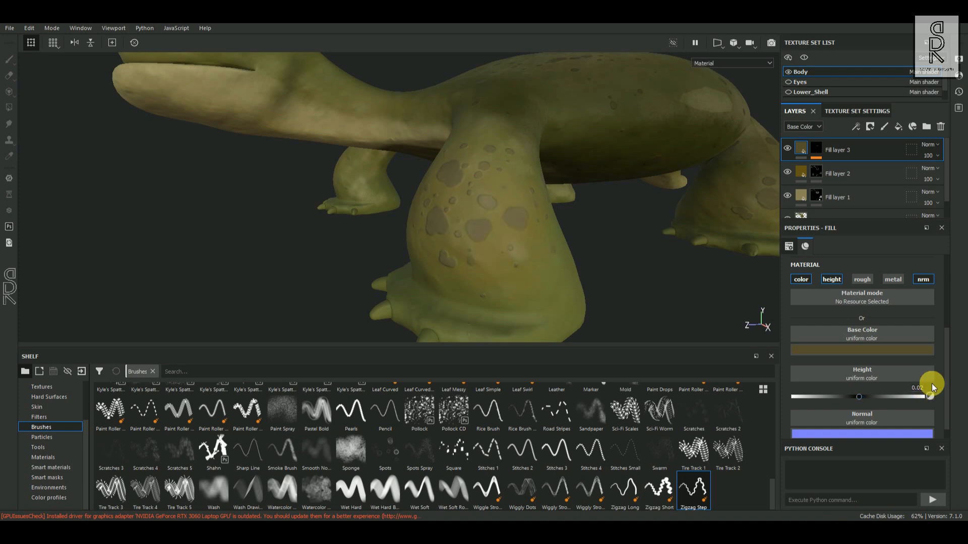
alt+drag(433, 242, 460, 257)
click(862, 350)
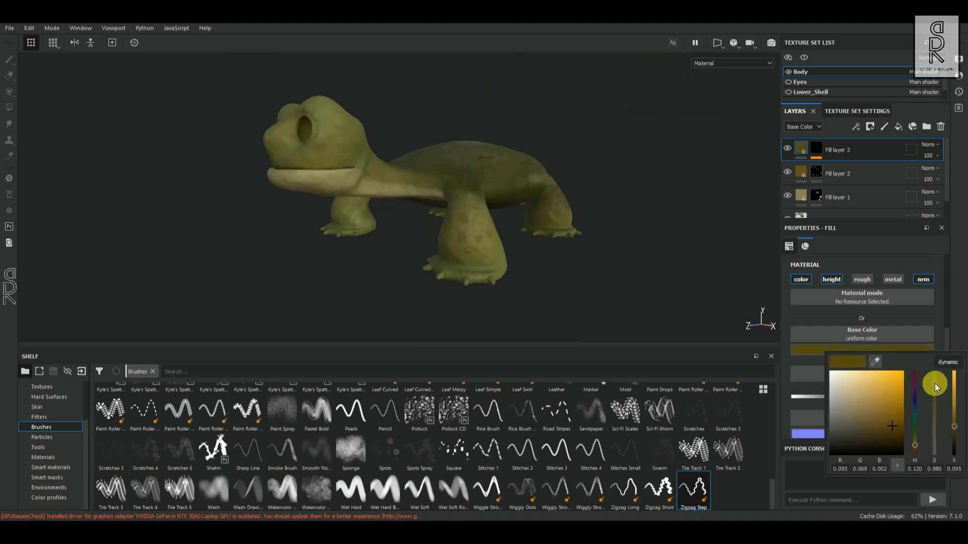
alt+drag(361, 233, 603, 265)
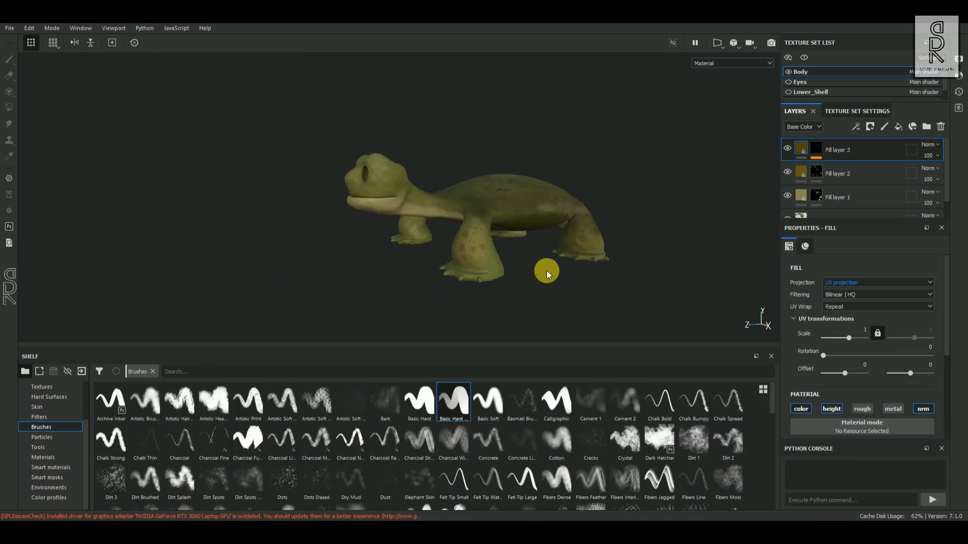
Add a fill layer above Fill layer 3 with only the height and normal channels enabled, and set its height to 0.4.
alt+drag(544, 270, 480, 251)
click(898, 127)
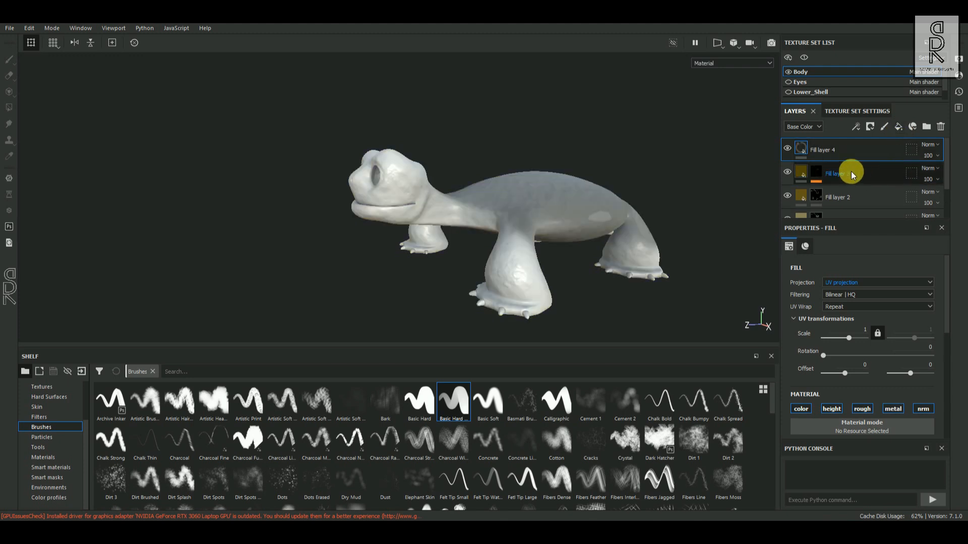
scroll(904, 353, down, 3)
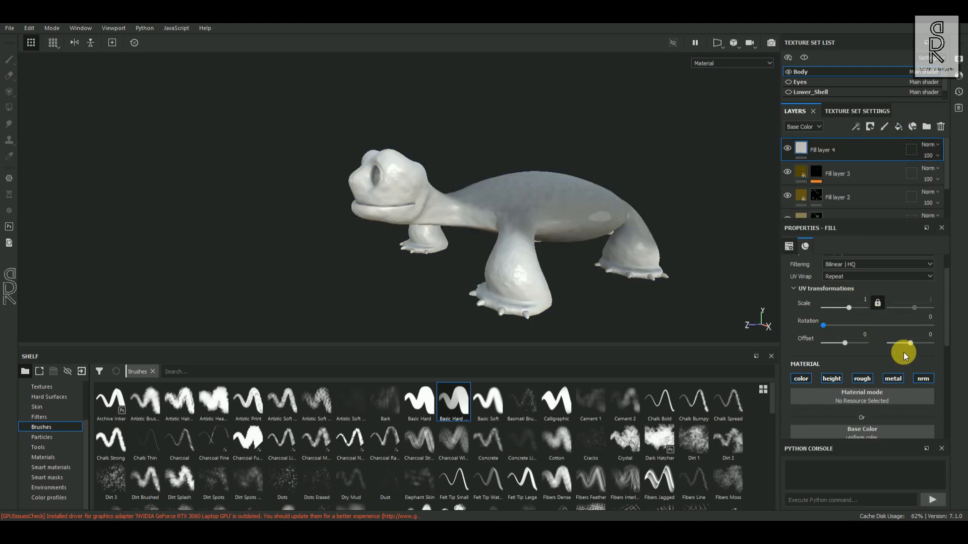
click(921, 321)
click(801, 319)
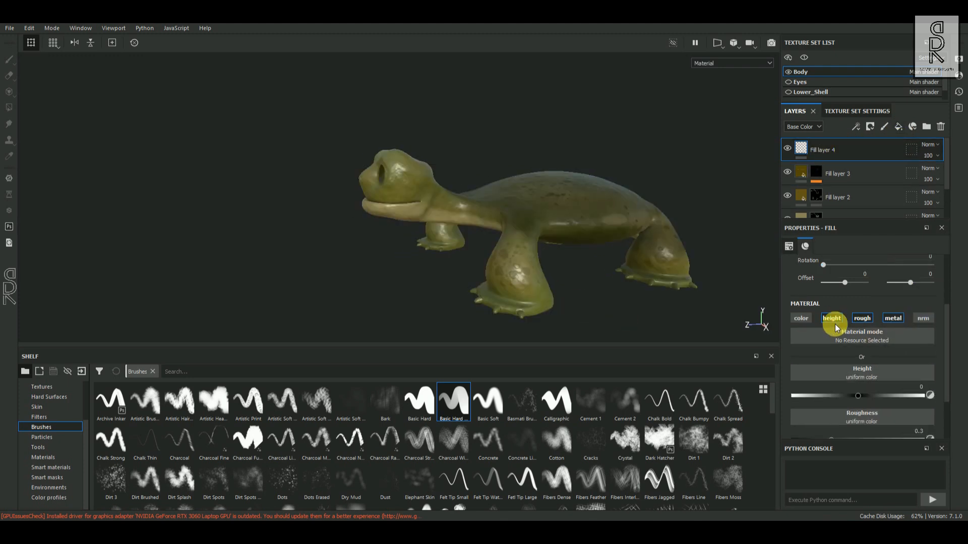
click(863, 319)
click(893, 320)
click(924, 319)
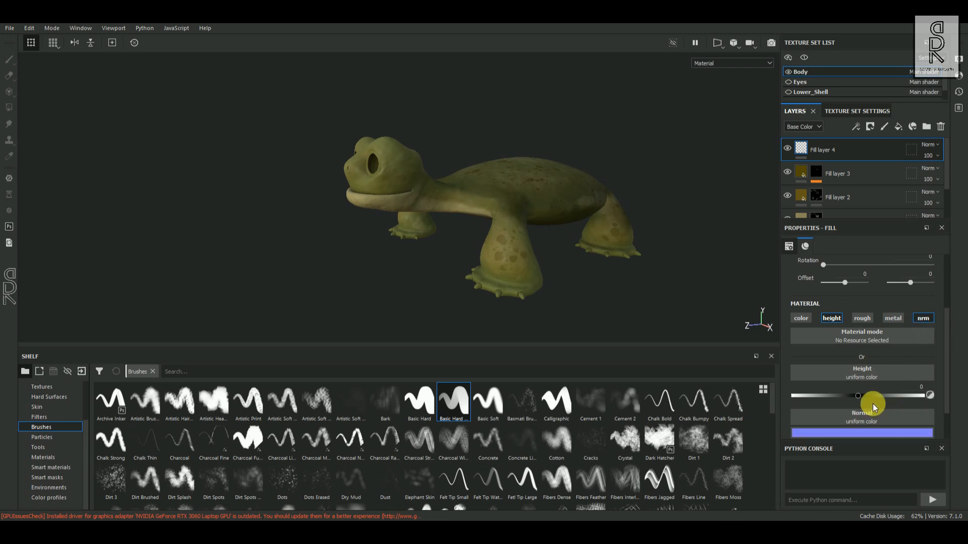
alt+drag(570, 294, 638, 263)
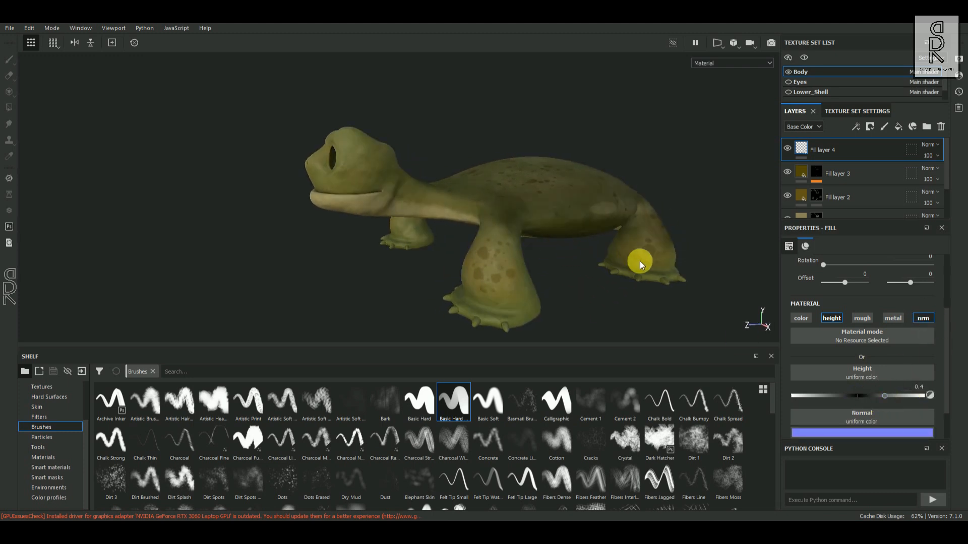
Add a black mask to Fill layer 4 and add a fill effect to that mask.
click(874, 129)
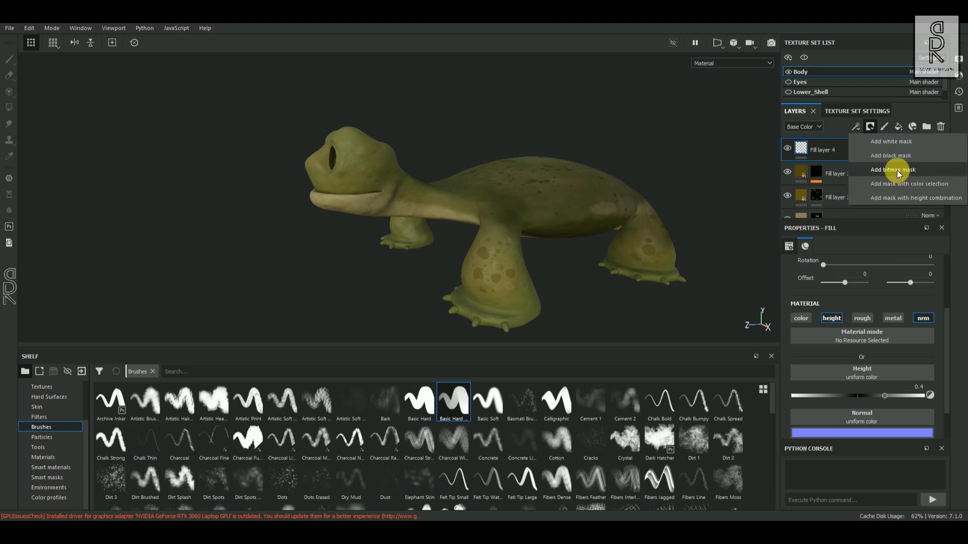
click(895, 170)
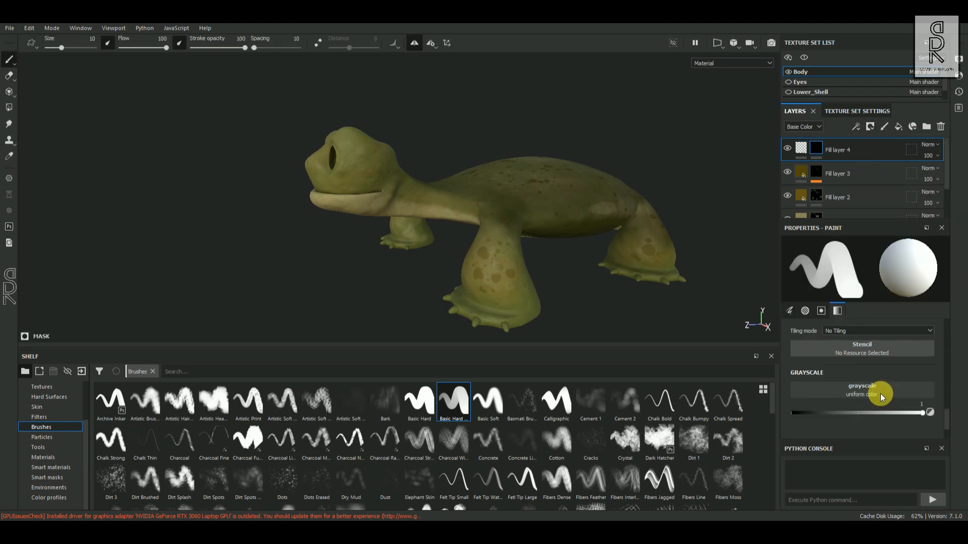
right_click(819, 150)
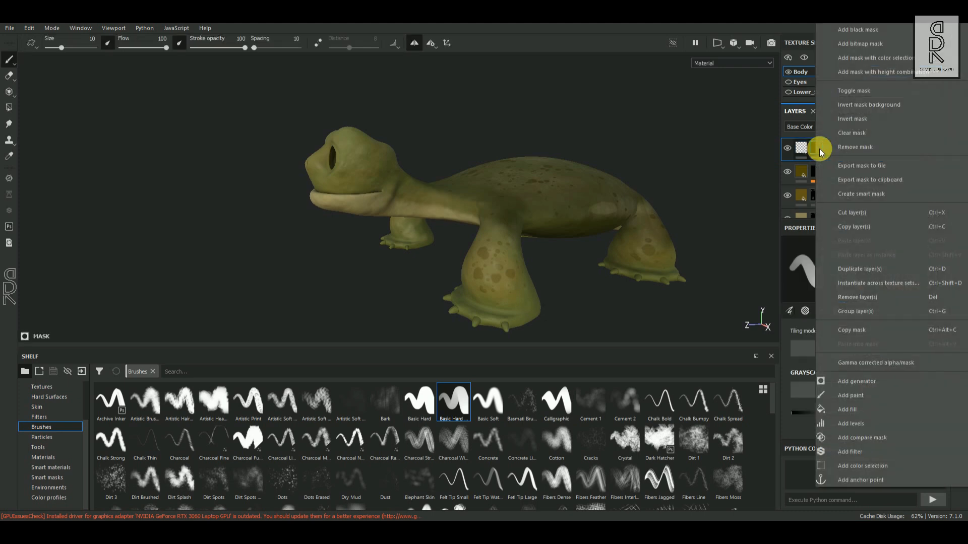
click(859, 411)
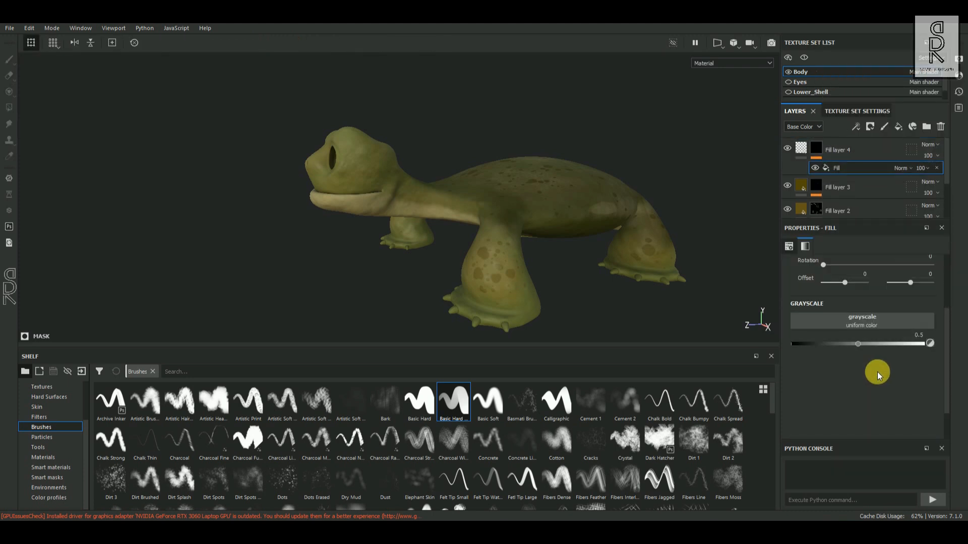
Assign the Creased procedural texture to the grayscale of the fill effect in Fill layer 4's mask.
click(825, 326)
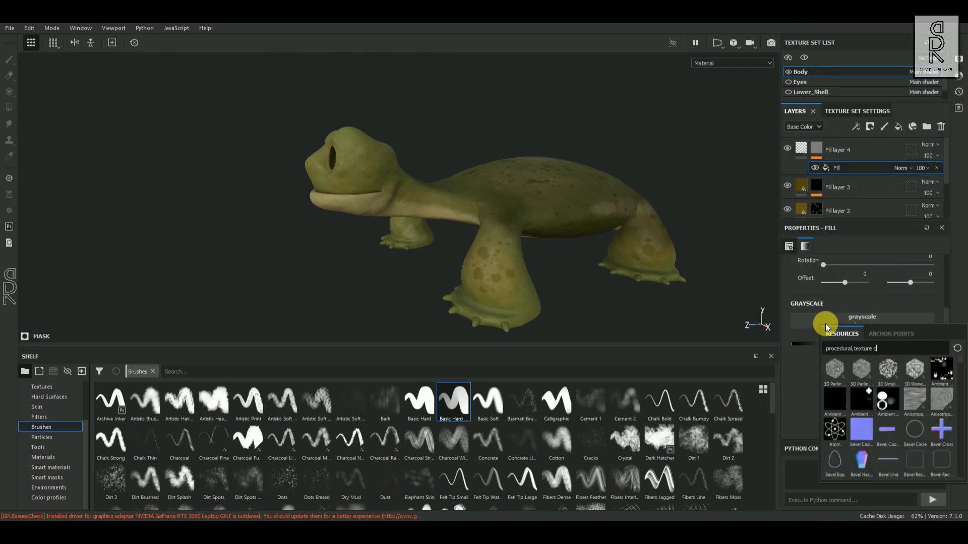
text(creased)
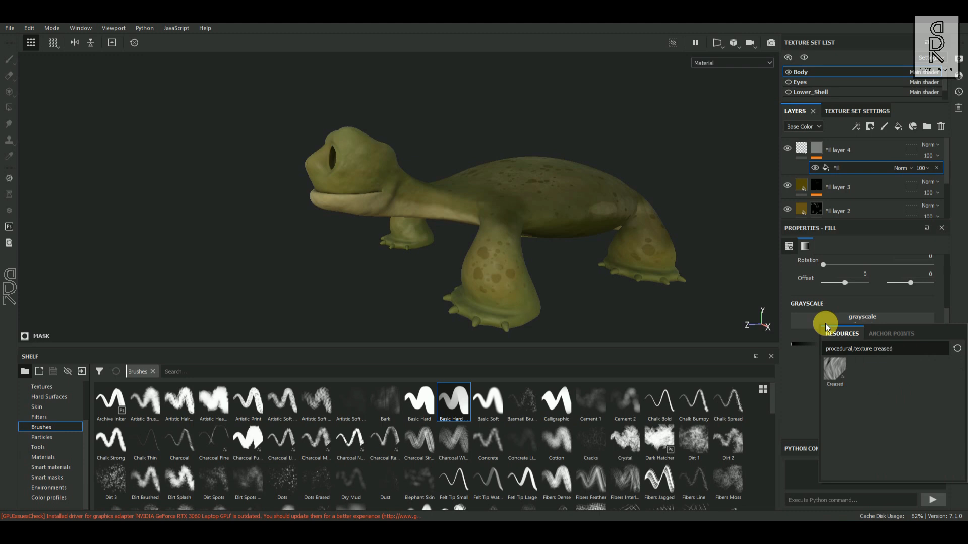
click(837, 368)
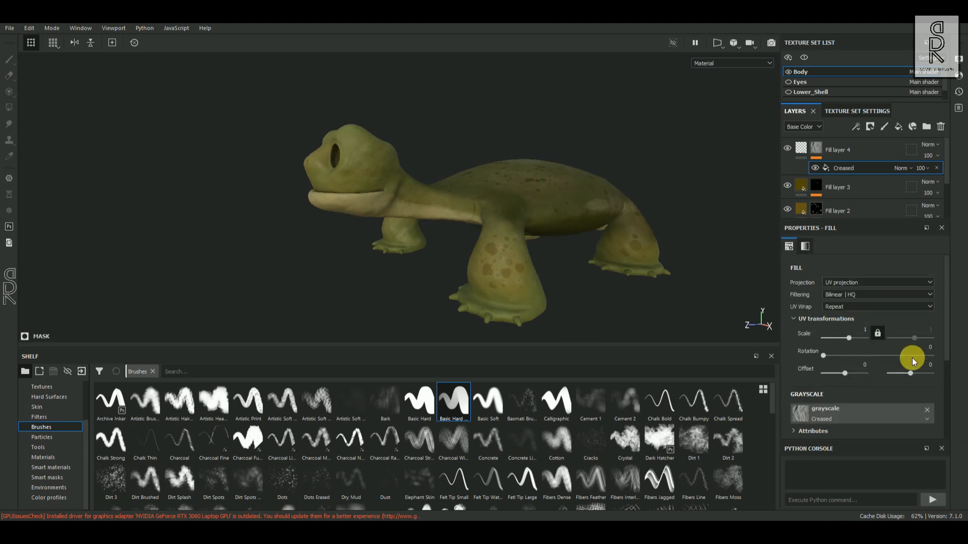
Set the Creased texture's noise scale to 8 and disorder to 1, and raise its warp intensity to the maximum.
drag(946, 305, 946, 386)
click(801, 405)
scroll(851, 394, down, 2)
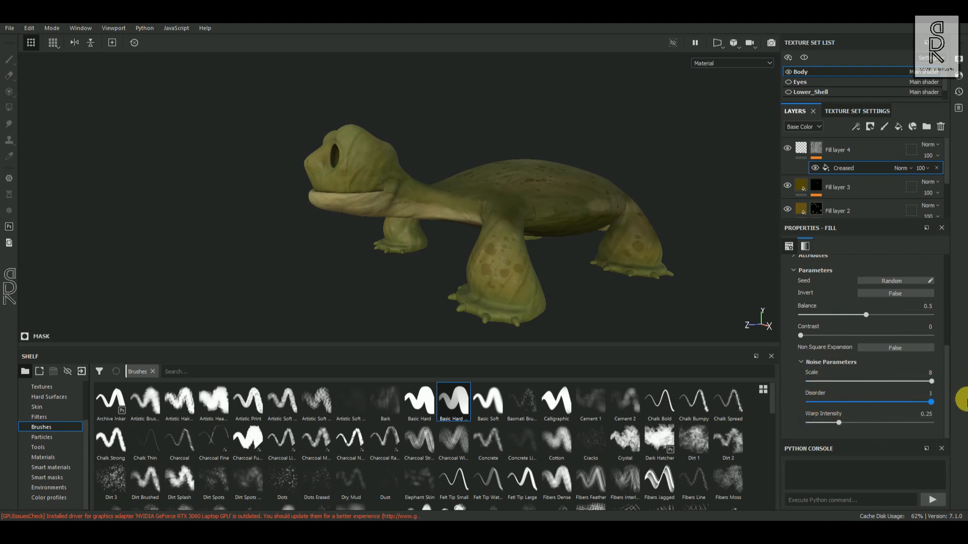
drag(842, 423, 964, 429)
Change the Creased fill effect's projection from UV to planar projection and check the creases from several sides of the turtle.
alt+drag(399, 247, 363, 271)
scroll(903, 323, up, 3)
scroll(903, 322, up, 1)
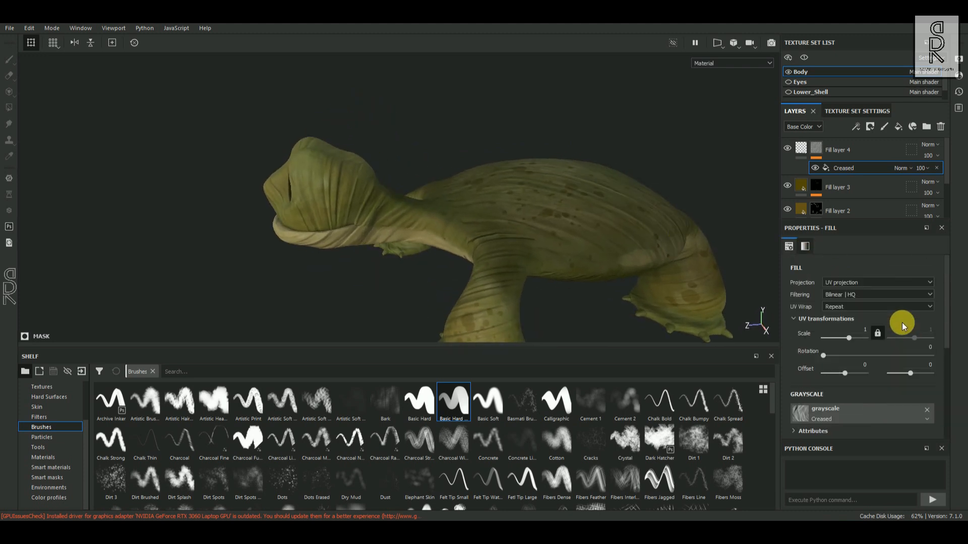
click(859, 282)
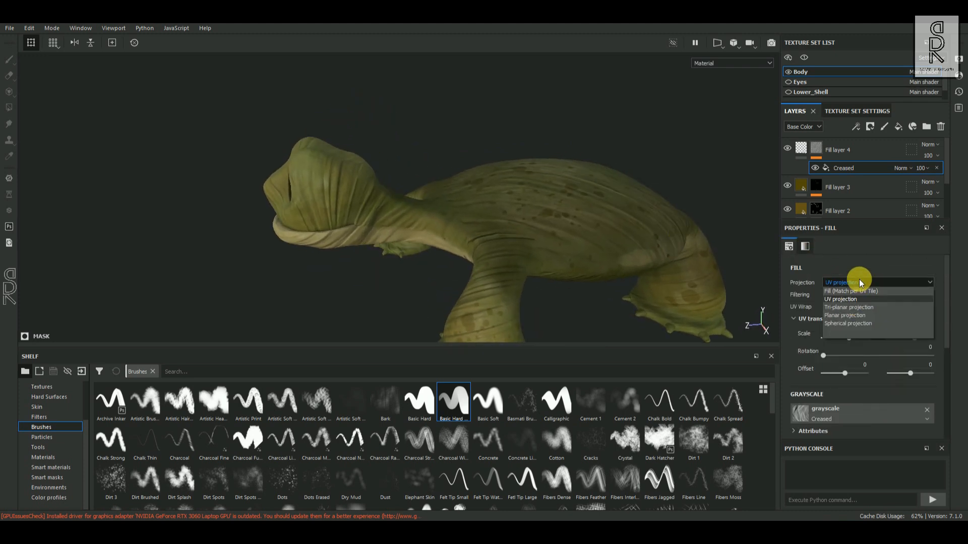
click(851, 315)
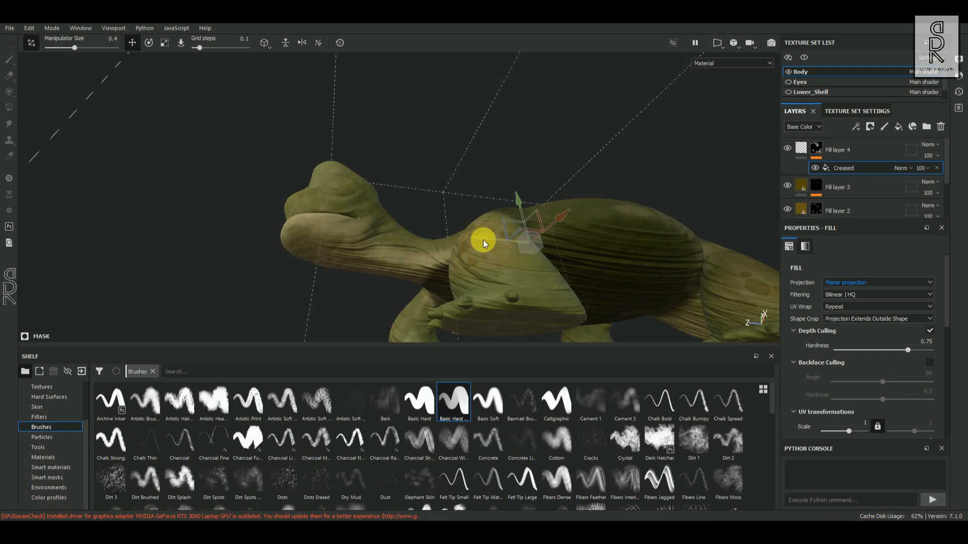
alt+drag(482, 241, 258, 236)
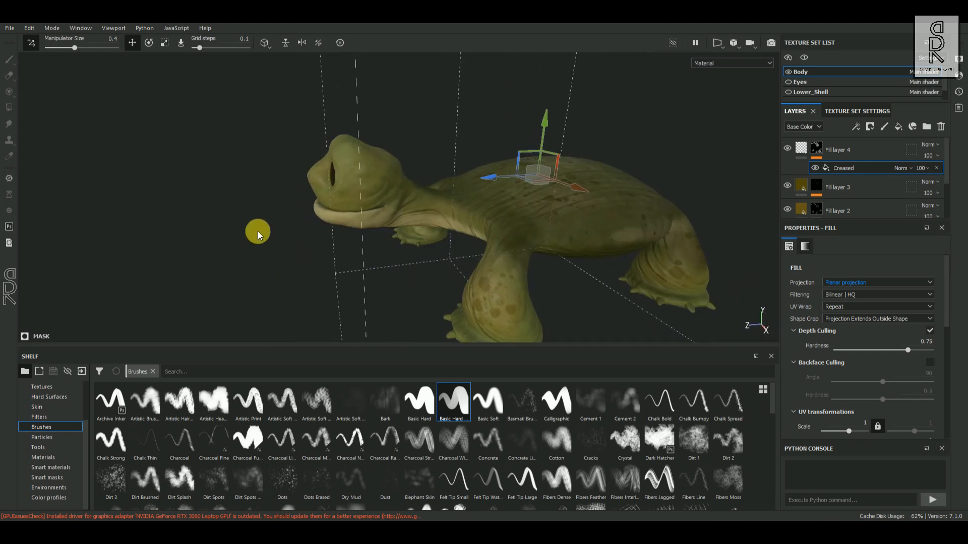
Group Fill layer 4 into a folder and add a white mask to the folder.
click(839, 149)
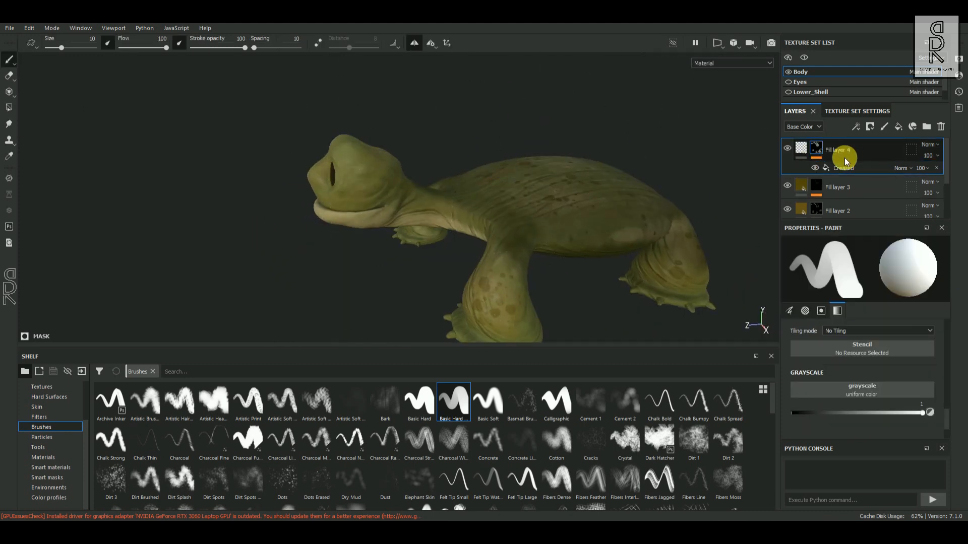
key(ctrl+g)
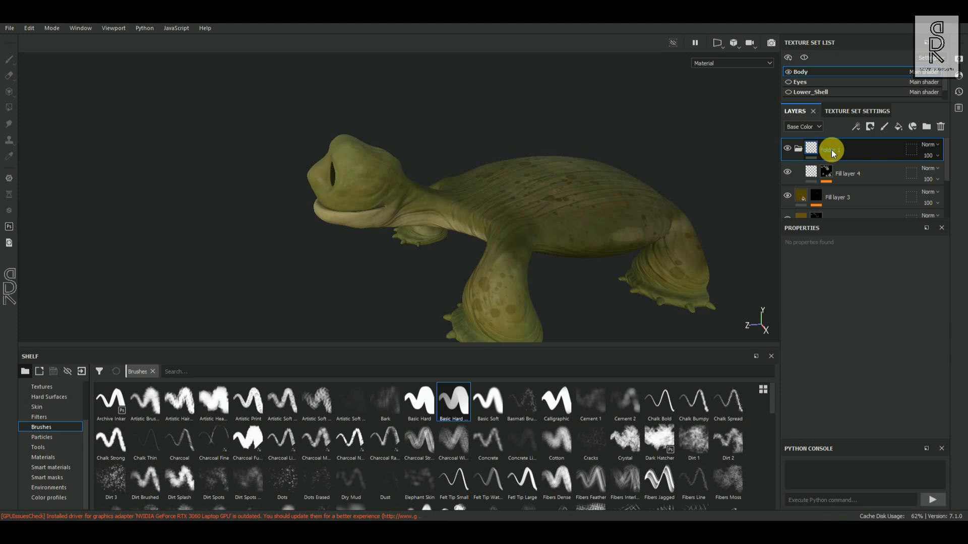
click(871, 127)
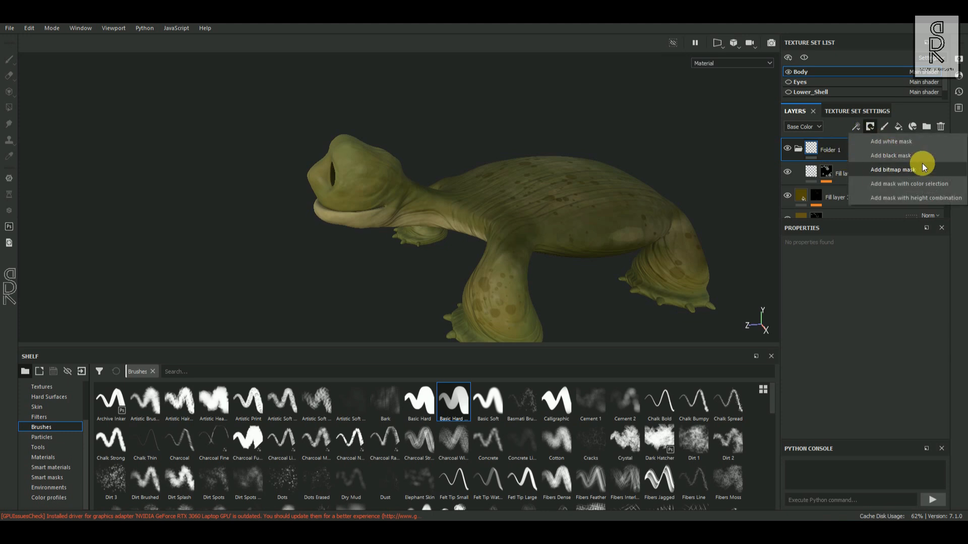
click(895, 143)
click(827, 149)
Try out several brushes in black on Folder 1's mask, including Basic Soft, a Dirt Spots variant and a Wet Soft variant.
scroll(434, 444, down, 10)
click(729, 448)
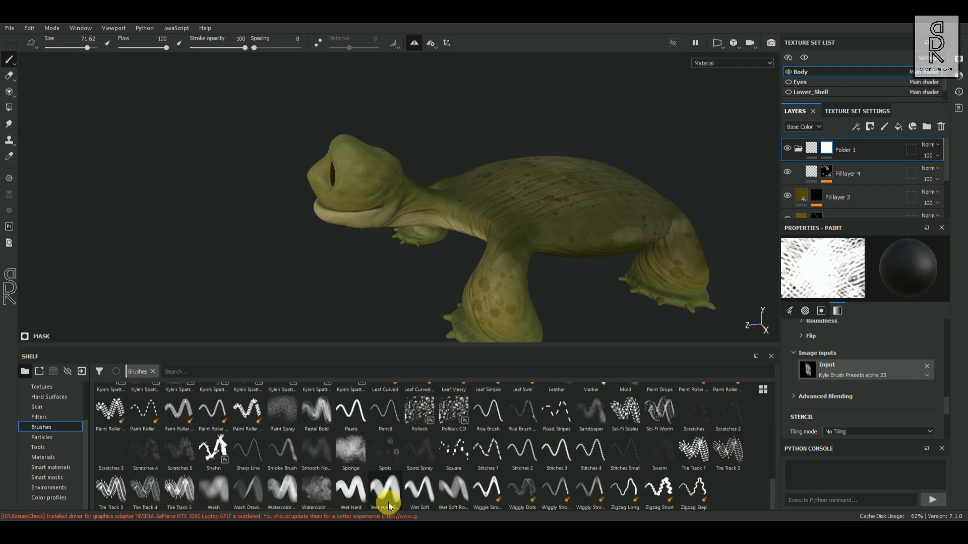
click(351, 456)
alt+drag(433, 217, 428, 272)
scroll(588, 462, up, 10)
click(488, 404)
mouse_move(343, 264)
alt+mouse_down()
mouse_move(413, 269)
mouse_move(382, 280)
alt+mouse_up()
click(247, 481)
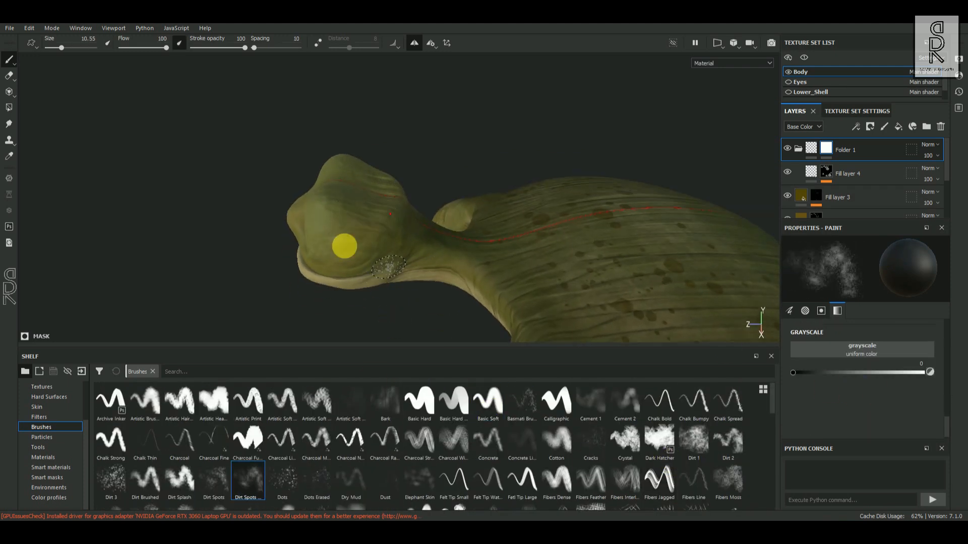
scroll(745, 455, down, 10)
click(454, 487)
alt+drag(337, 208, 360, 192)
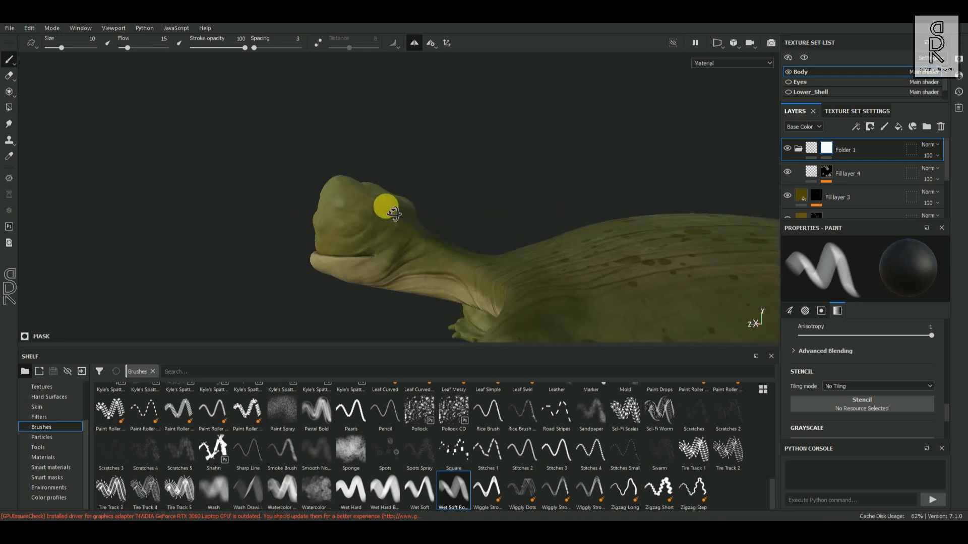
scroll(877, 383, down, 3)
Paint Folder 1's mask around the head and neck with the Wash brush, varying the grayscale value to soften the creases.
click(214, 489)
mouse_move(298, 312)
alt+mouse_down()
mouse_move(302, 286)
mouse_move(504, 272)
alt+mouse_up()
drag(808, 381, 837, 379)
mouse_move(469, 252)
alt+mouse_down()
mouse_move(384, 220)
mouse_move(385, 190)
mouse_move(501, 181)
mouse_move(521, 262)
mouse_move(484, 261)
alt+mouse_up()
mouse_move(837, 379)
mouse_down()
mouse_move(922, 382)
mouse_move(819, 381)
mouse_up()
alt+drag(580, 297, 542, 227)
drag(820, 380, 923, 381)
alt+drag(555, 212, 659, 253)
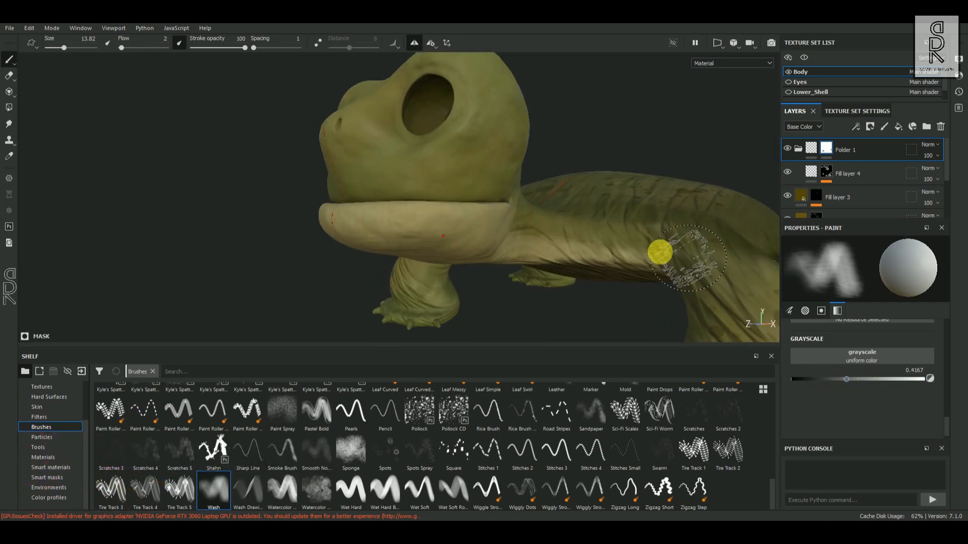
Continue fading the creases along the neck, belly and legs with the Wash brush at low grayscale values such as 0.19.
scroll(551, 207, up, 5)
alt+drag(504, 202, 550, 207)
drag(922, 379, 781, 384)
alt+drag(589, 190, 494, 225)
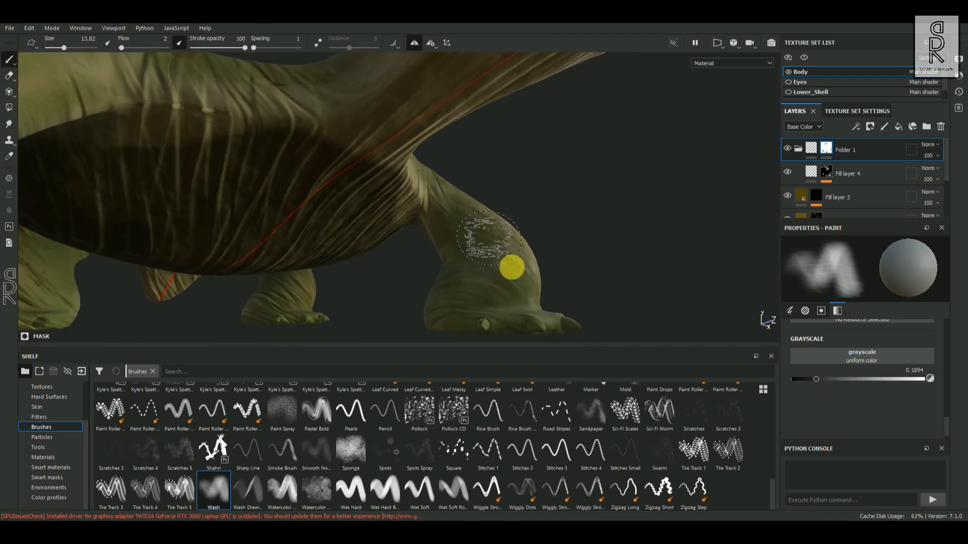
drag(822, 379, 787, 381)
alt+drag(544, 313, 257, 173)
alt+drag(416, 215, 509, 237)
drag(793, 379, 824, 380)
mouse_move(504, 202)
alt+mouse_down()
mouse_move(248, 125)
mouse_move(544, 192)
mouse_move(463, 206)
mouse_move(399, 197)
alt+mouse_up()
Switch to the Cement 2 brush at grayscale 0 and size 18.78, and paint out creases on the underside and feet.
click(453, 492)
click(317, 411)
mouse_move(824, 367)
mouse_down()
mouse_move(843, 368)
mouse_move(813, 367)
mouse_up()
mouse_move(454, 191)
alt+mouse_down()
mouse_move(419, 214)
mouse_move(519, 201)
alt+mouse_up()
scroll(618, 437, up, 10)
mouse_move(416, 185)
alt+mouse_down()
mouse_move(398, 225)
mouse_move(407, 188)
mouse_move(642, 263)
mouse_move(584, 257)
mouse_move(524, 268)
alt+mouse_up()
ctrl+right_drag(494, 275, 515, 277)
mouse_move(514, 276)
alt+mouse_down()
mouse_move(447, 272)
mouse_move(403, 222)
alt+mouse_up()
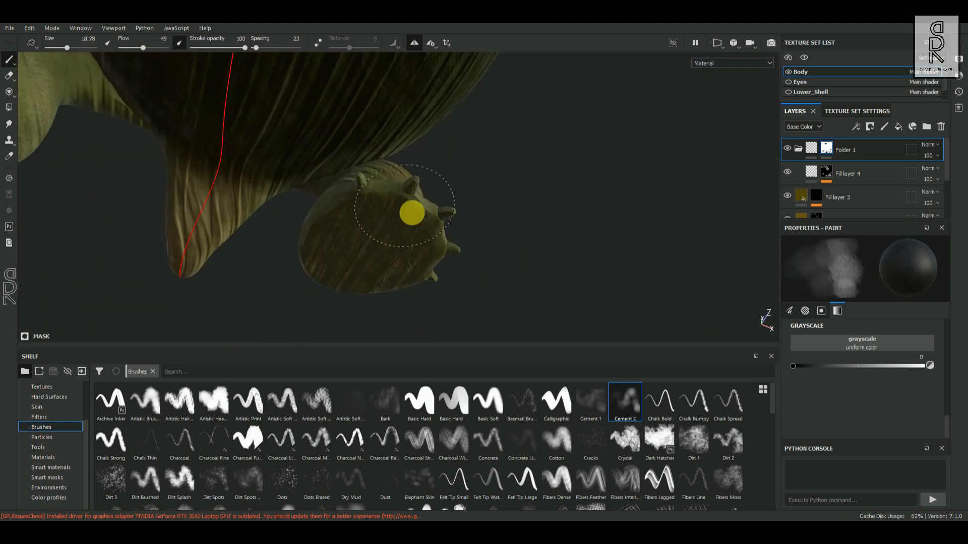
Paint out the creases on the legs and body sides with the Cement 2 brush in dark gray.
alt+drag(339, 285, 509, 229)
click(812, 366)
alt+drag(383, 177, 458, 222)
alt+drag(410, 280, 242, 217)
Fade the creases over the turtle's back on Folder 1's mask using dark gray and then black with the Cement 2 brush.
click(924, 367)
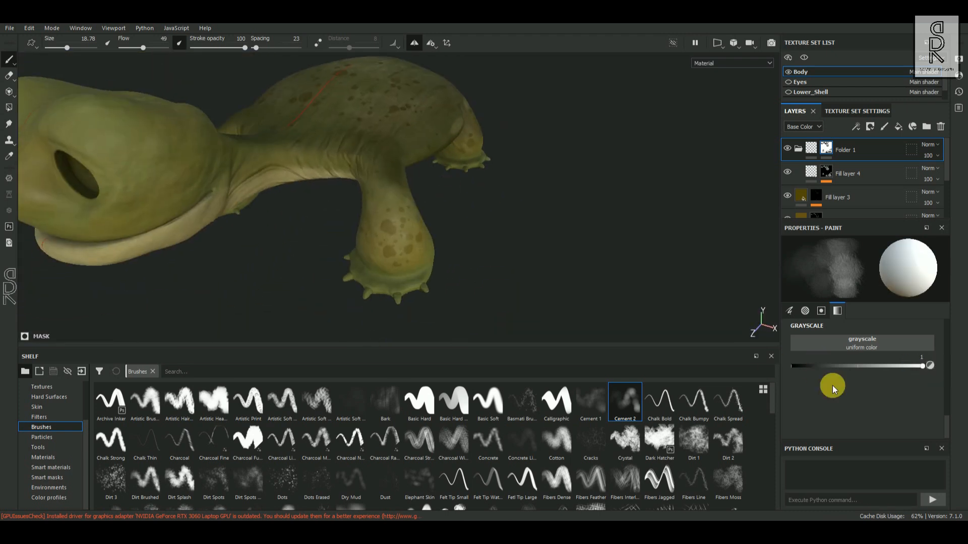
click(817, 367)
alt+drag(378, 182, 577, 155)
alt+drag(601, 194, 650, 202)
drag(815, 366, 793, 366)
mouse_move(652, 159)
alt+mouse_down()
mouse_move(607, 227)
mouse_move(384, 240)
mouse_move(580, 203)
mouse_move(484, 215)
alt+mouse_up()
Reselect Folder 1's mask and paint the back of the neck and shoulders, lowering the grayscale to 0.
click(852, 173)
click(827, 149)
mouse_move(525, 176)
alt+mouse_down()
mouse_move(455, 209)
mouse_move(454, 177)
alt+mouse_up()
click(804, 367)
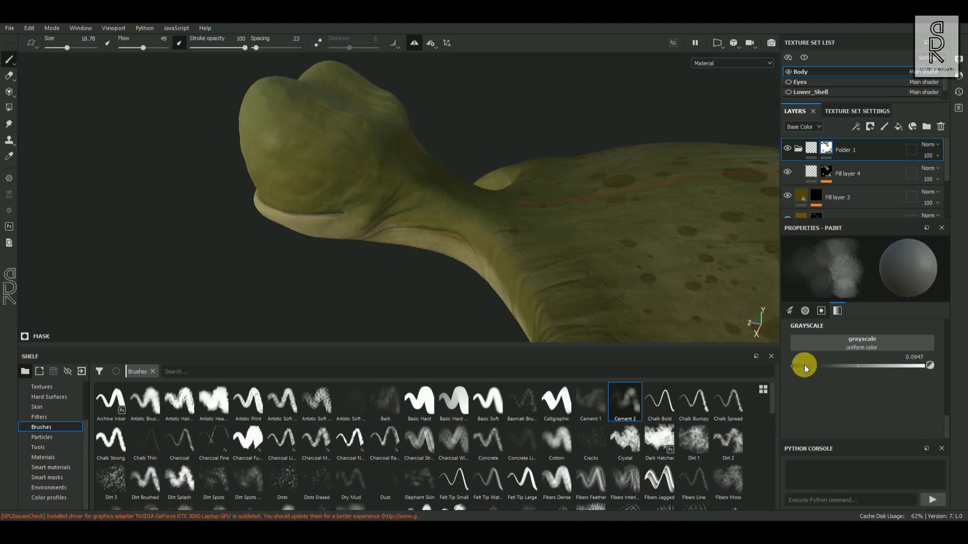
drag(804, 366, 760, 378)
alt+drag(580, 217, 630, 211)
Paint white on the mask to bring back creases around the neck, and swap the grayscale back to black.
click(928, 366)
mouse_move(469, 146)
alt+mouse_down()
mouse_move(425, 203)
mouse_move(452, 146)
alt+mouse_up()
mouse_move(565, 241)
alt+mouse_down()
mouse_move(622, 222)
mouse_move(534, 207)
mouse_move(620, 196)
mouse_move(481, 280)
alt+mouse_up()
alt+right_drag(481, 279, 492, 273)
key(x)
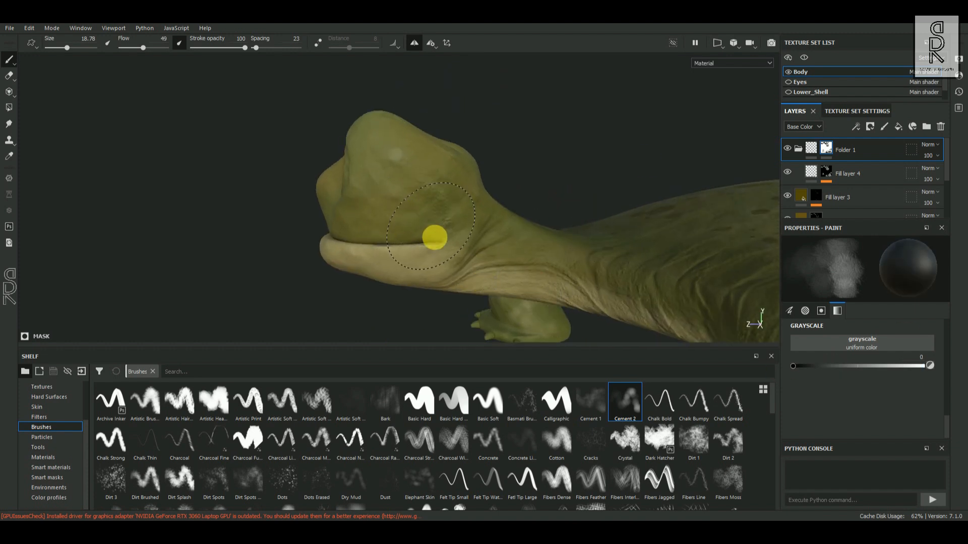
Test the Basic Soft, Crystal, Shahn and Scratches 2 brushes on the neck area of Folder 1's mask.
click(488, 401)
mouse_move(426, 195)
alt+mouse_down()
mouse_move(504, 225)
mouse_move(618, 237)
alt+mouse_up()
click(625, 441)
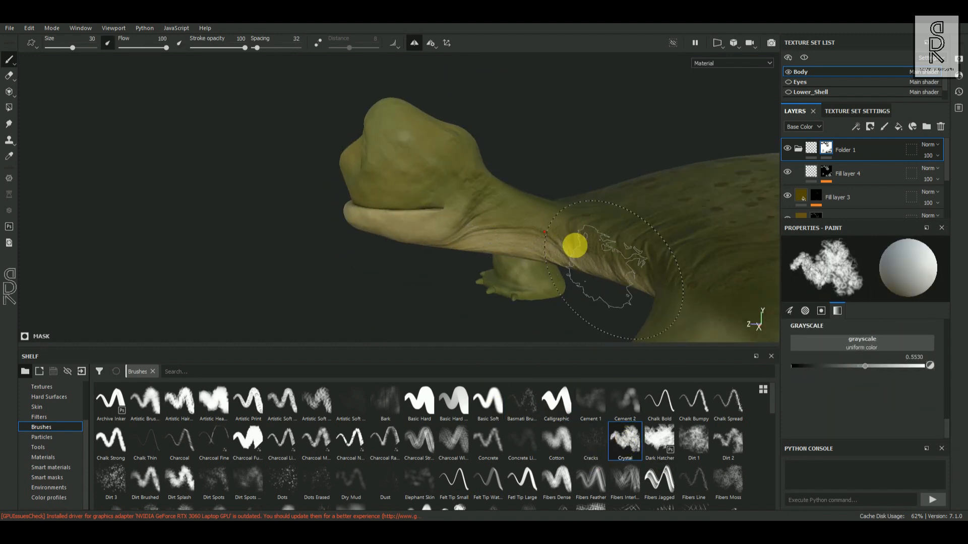
scroll(277, 488, down, 6)
click(214, 449)
drag(864, 406, 906, 408)
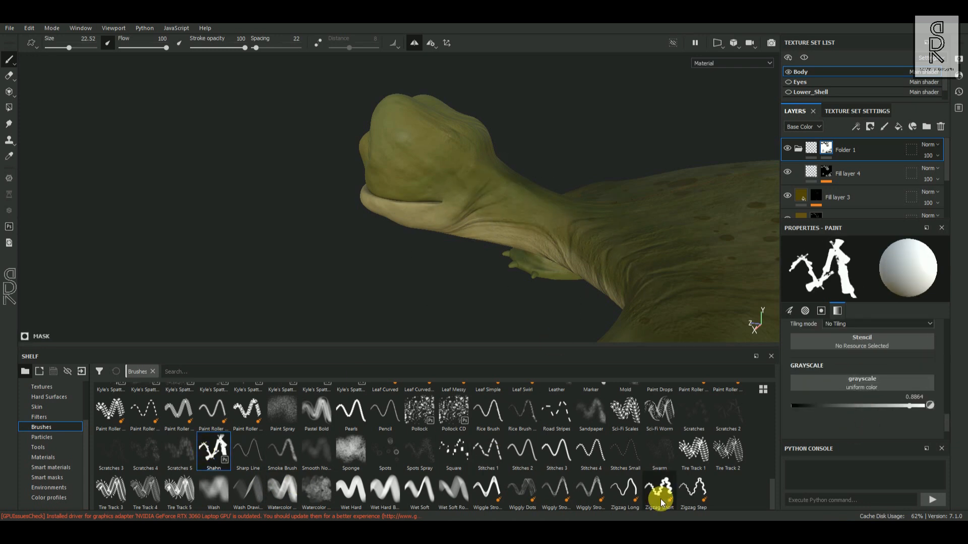
click(728, 411)
alt+drag(453, 220, 464, 308)
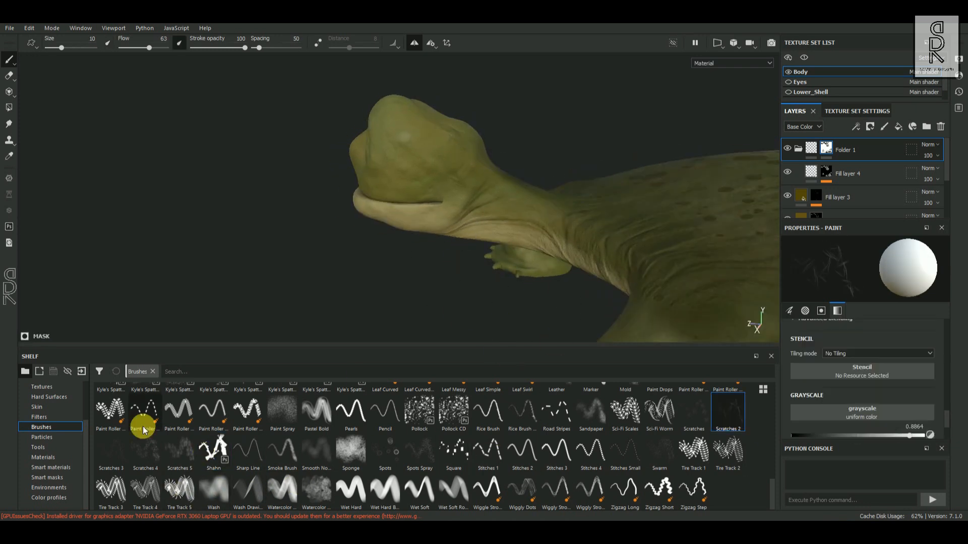
Paint the neck and shoulder creases on Folder 1's mask with the Sandpaper and Dirt 2 brushes.
click(591, 411)
mouse_move(496, 209)
alt+mouse_down()
mouse_move(404, 258)
mouse_move(575, 255)
mouse_move(594, 302)
alt+mouse_up()
scroll(737, 428, up, 8)
click(728, 429)
alt+drag(428, 218, 625, 231)
mouse_move(564, 252)
alt+mouse_down()
mouse_move(500, 156)
mouse_move(646, 235)
mouse_move(419, 218)
mouse_move(461, 225)
alt+mouse_up()
Set the grayscale to 0 and paint out creases on the underside and soles, finishing with the Basic Soft brush.
ctrl+right_drag(478, 291, 444, 292)
drag(827, 367, 789, 367)
scroll(429, 407, up, 1)
click(429, 406)
mouse_move(403, 302)
alt+mouse_down()
mouse_move(330, 282)
mouse_move(443, 281)
mouse_move(365, 260)
alt+mouse_up()
mouse_move(373, 157)
alt+mouse_down()
mouse_move(477, 179)
mouse_move(347, 184)
mouse_move(419, 302)
alt+mouse_up()
click(488, 402)
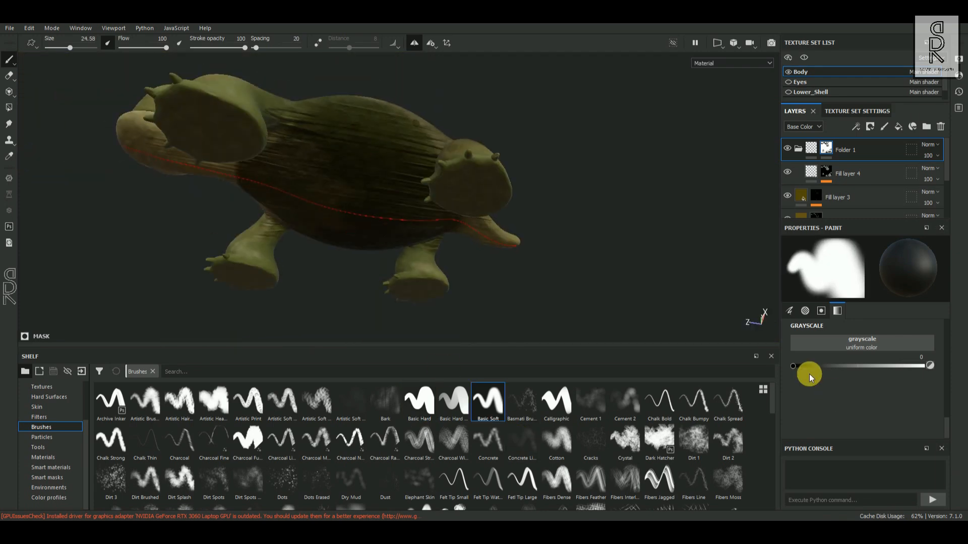
alt+right_drag(317, 212, 558, 190)
alt+drag(558, 190, 579, 222)
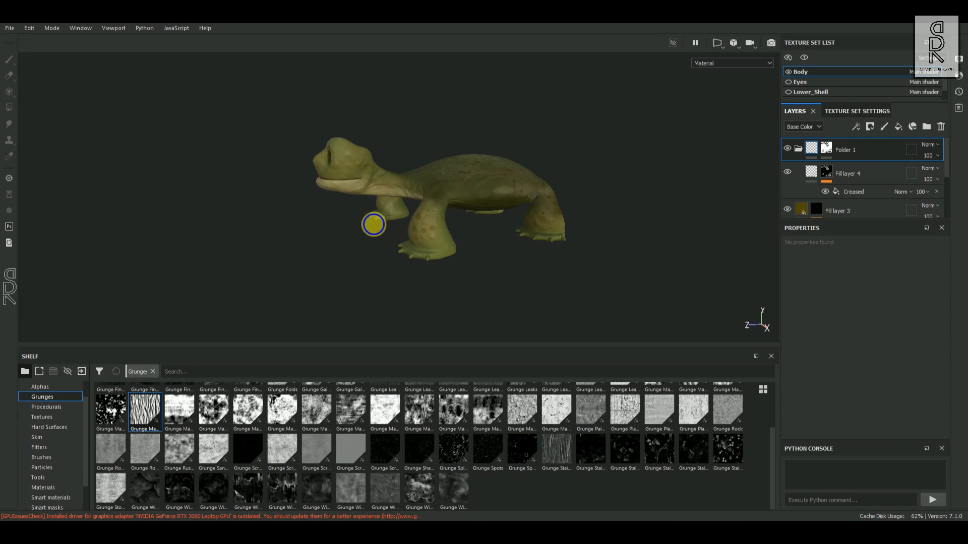
Add a fill layer above Folder 1 for the claws, with only the color and roughness channels enabled.
alt+right_drag(373, 224, 611, 313)
alt+middle_drag(502, 252, 583, 163)
alt+right_drag(363, 165, 607, 286)
alt+middle_drag(599, 256, 592, 181)
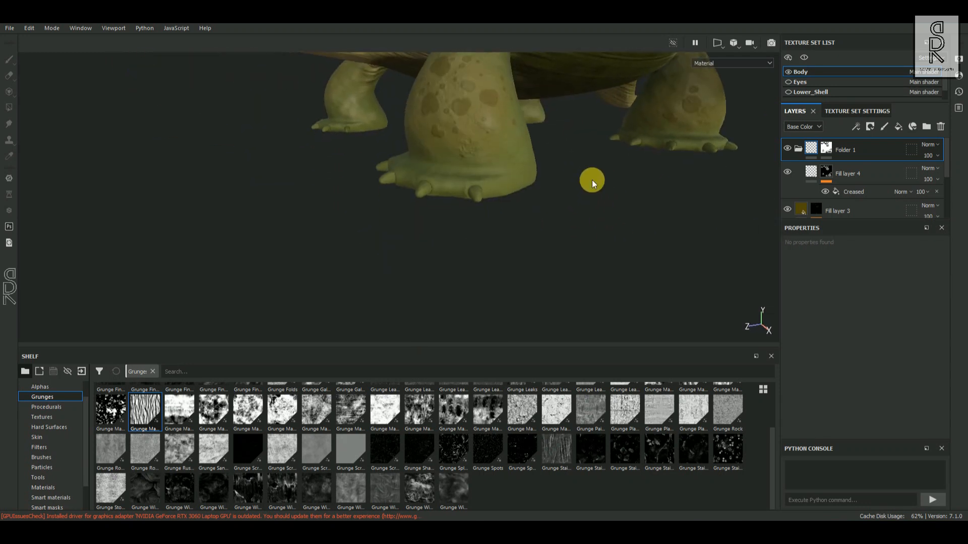
alt+drag(592, 181, 553, 267)
alt+right_drag(492, 237, 566, 267)
alt+middle_drag(566, 268, 530, 262)
alt+right_drag(462, 257, 540, 295)
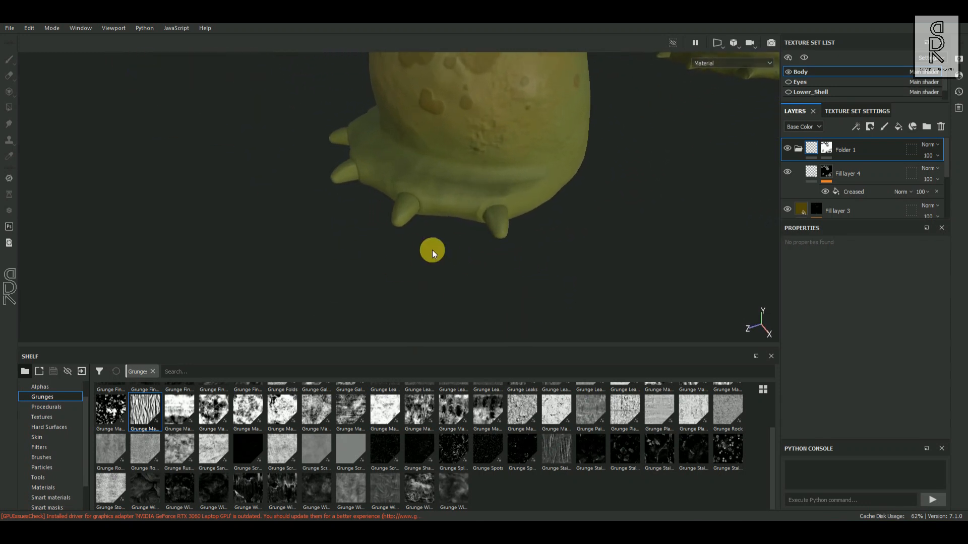
click(900, 128)
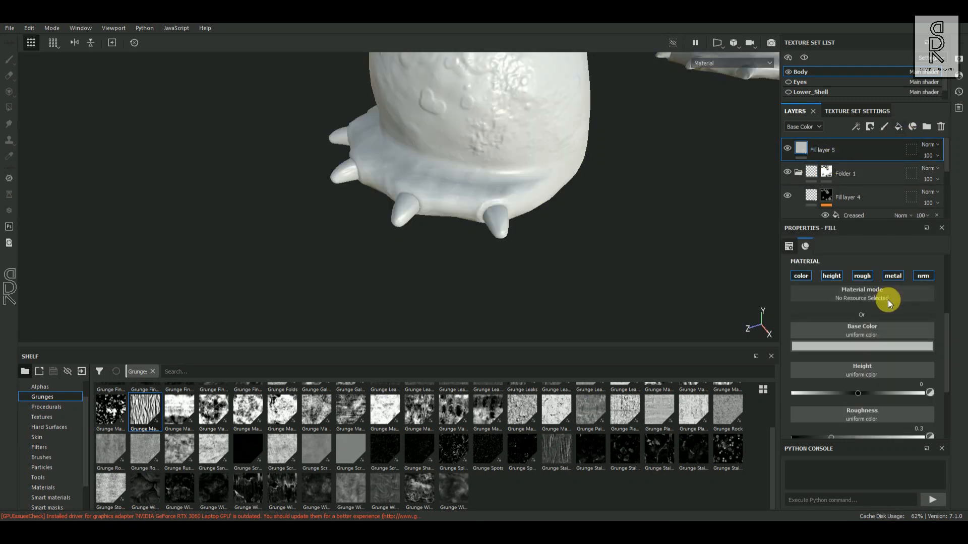
click(837, 277)
click(922, 276)
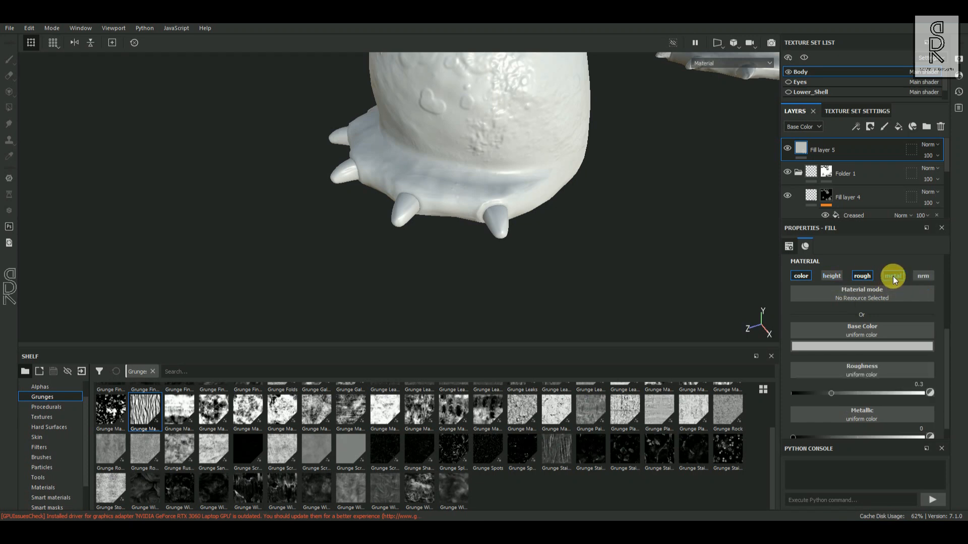
click(893, 277)
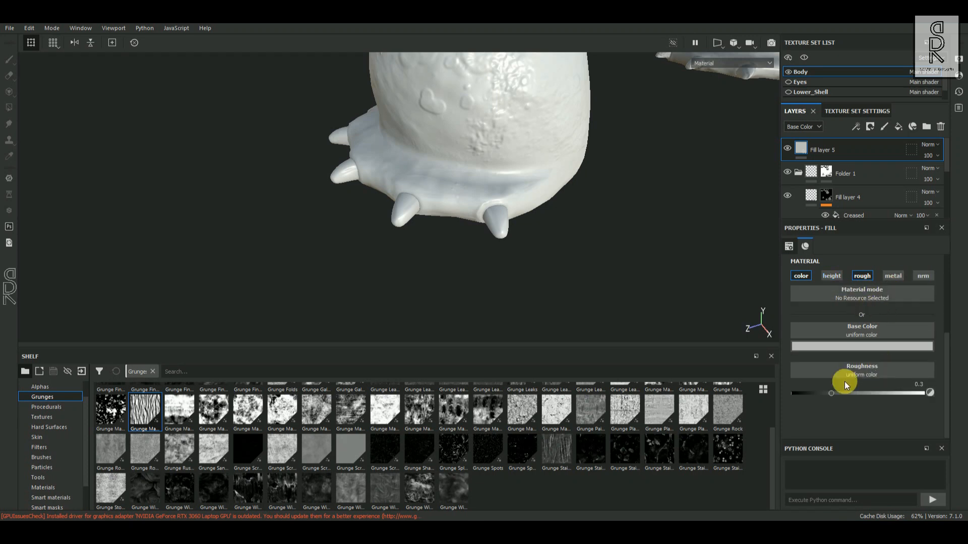
Set Fill layer 5's base color to a muted olive-brown with saturation 0.525 and value 0.110, and its roughness to 0.4091.
drag(830, 392, 860, 395)
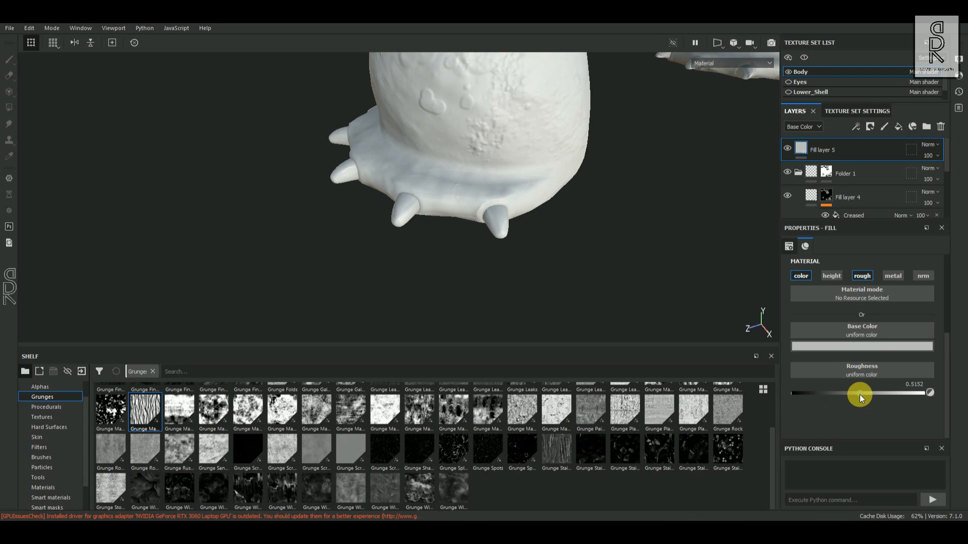
click(873, 344)
drag(946, 156, 947, 178)
click(866, 347)
click(875, 357)
click(801, 184)
drag(935, 371, 943, 432)
drag(954, 424, 956, 420)
drag(915, 442, 956, 423)
drag(915, 438, 917, 435)
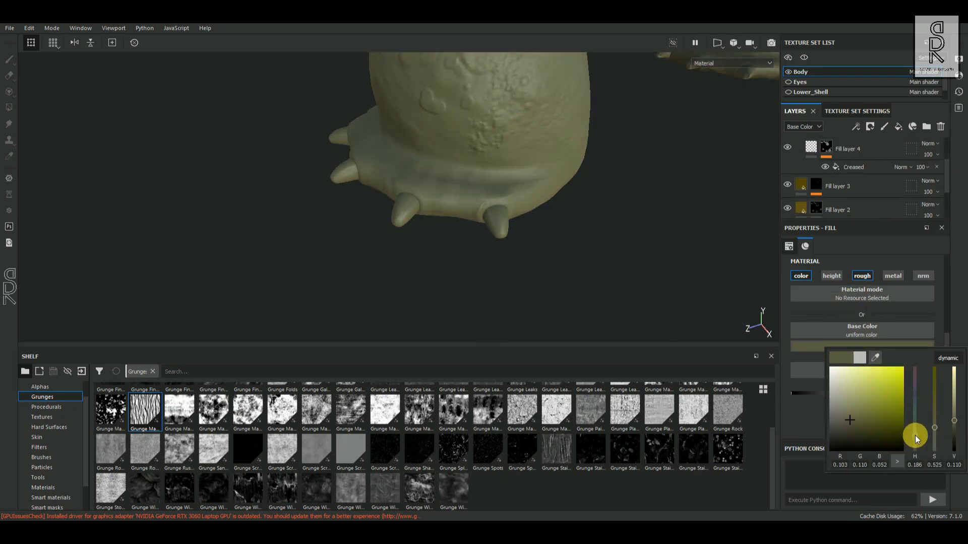
drag(860, 393, 845, 393)
Add a black mask to Fill layer 5 and reveal only the claws on all feet with UV chunk polygon fill.
scroll(504, 202, down, 3)
alt+drag(504, 201, 510, 187)
scroll(827, 146, up, 3)
click(870, 128)
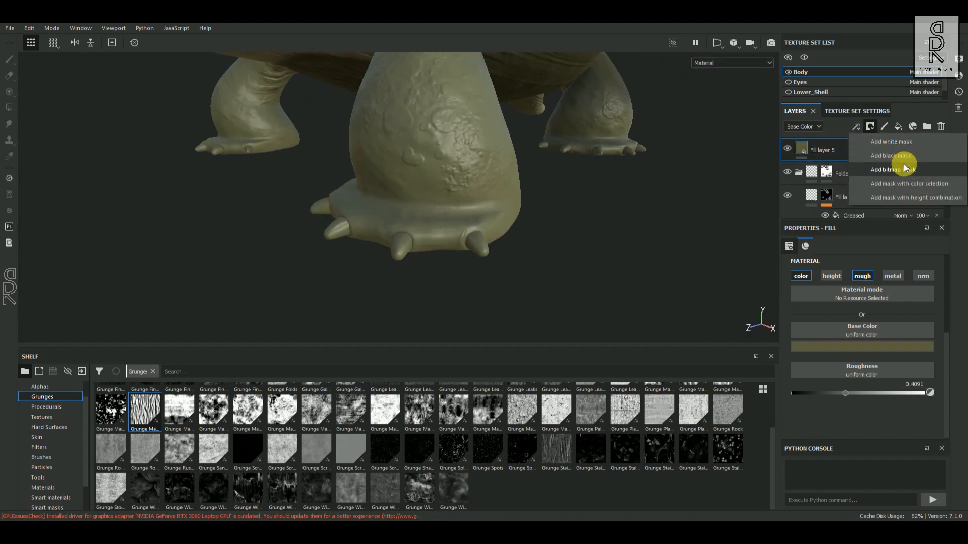
click(884, 198)
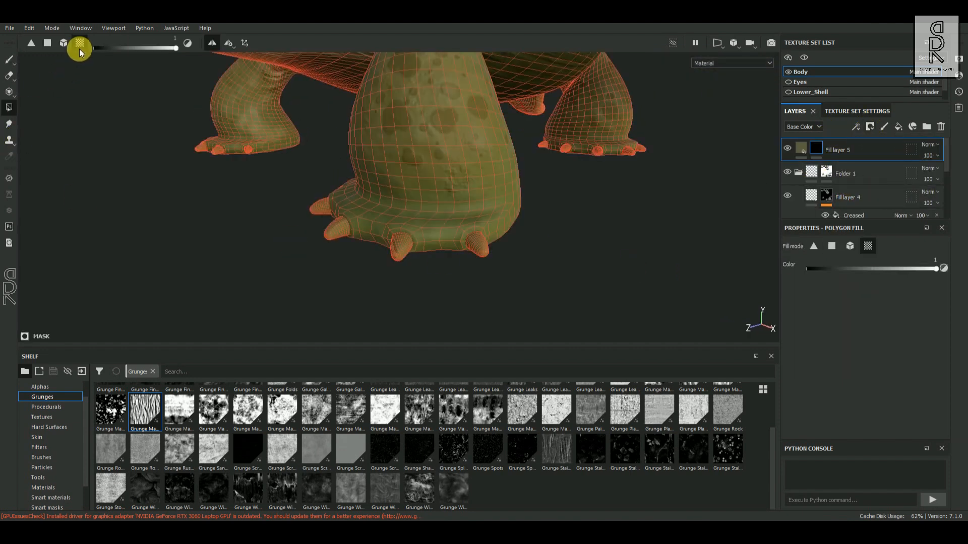
alt+drag(317, 194, 528, 237)
alt+drag(457, 278, 507, 230)
key(1)
mouse_move(402, 212)
alt+mouse_down()
mouse_move(347, 270)
mouse_move(472, 159)
alt+mouse_up()
Set the claws' roughness to 0.4356 and refine their base color to a paler beige.
click(801, 148)
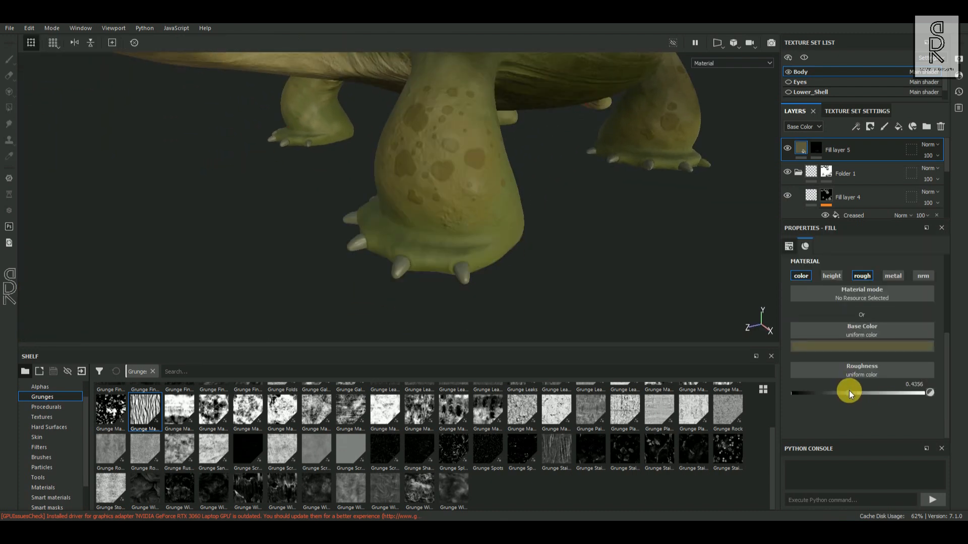
click(860, 353)
drag(848, 419, 841, 416)
scroll(403, 248, down, 5)
alt+drag(404, 251, 355, 261)
scroll(354, 262, up, 1)
click(863, 347)
drag(934, 440, 935, 434)
Select the Eyes texture set, make it visible and add a fill layer to it.
alt+drag(509, 201, 527, 237)
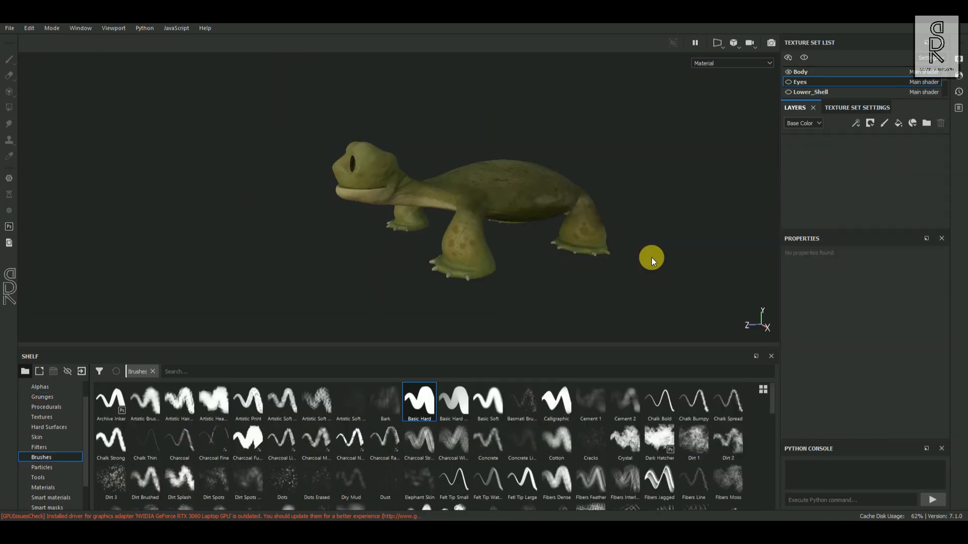
mouse_move(649, 257)
alt+mouse_down()
mouse_move(506, 242)
mouse_move(494, 223)
mouse_move(562, 207)
mouse_move(639, 225)
mouse_move(516, 255)
mouse_move(422, 156)
mouse_move(488, 205)
alt+mouse_up()
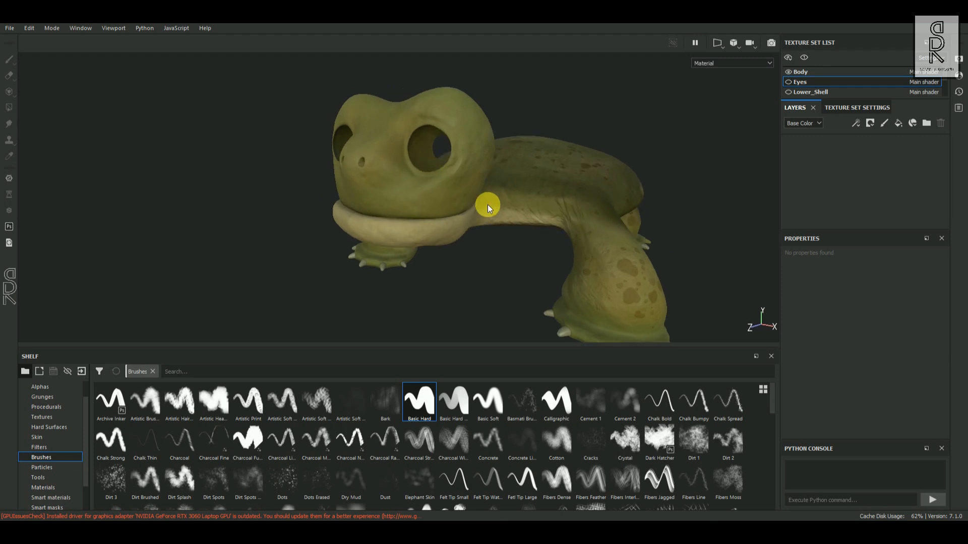
click(787, 82)
alt+drag(631, 213, 909, 141)
click(900, 125)
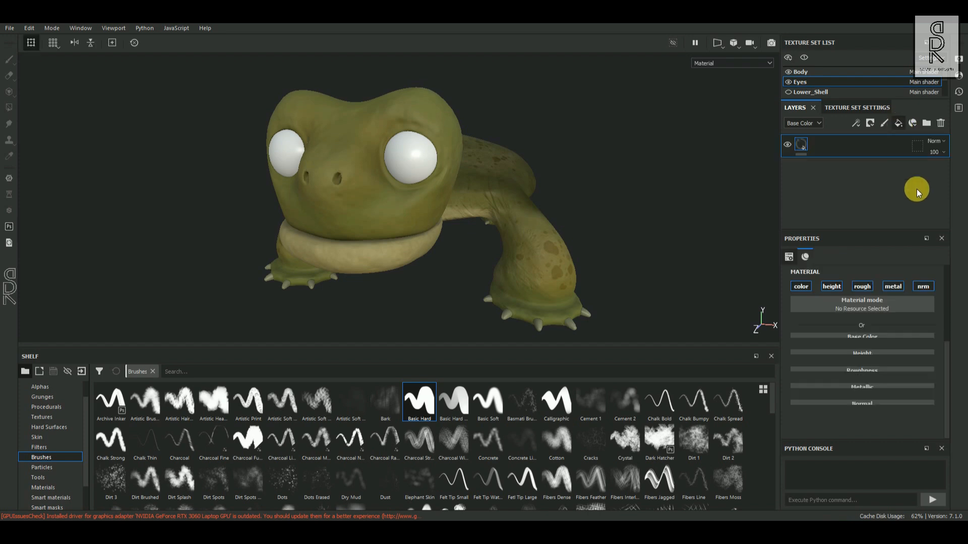
Disable the eye fill layer's normal and height channels and set its base color to a near-white pink with saturation 0.118 and value 1.000.
click(922, 287)
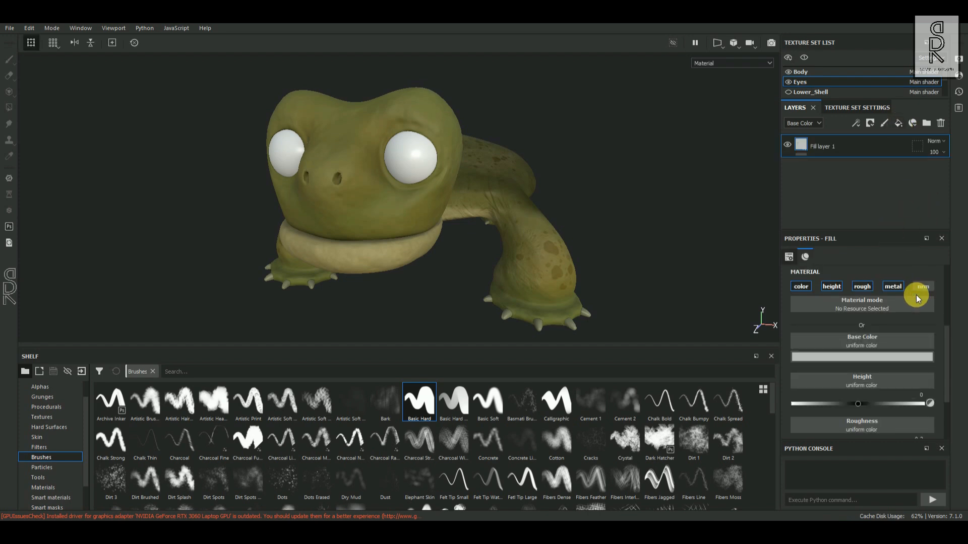
click(832, 286)
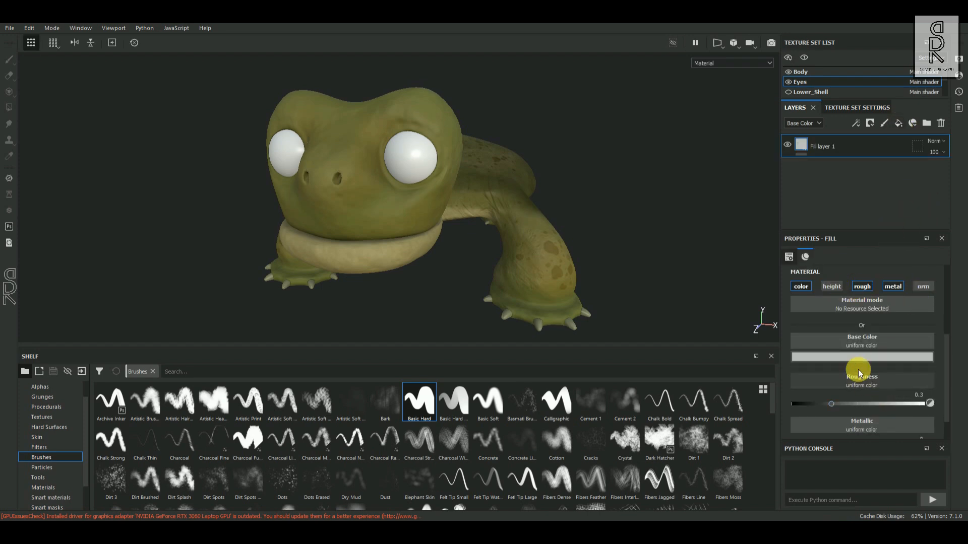
click(851, 359)
click(939, 465)
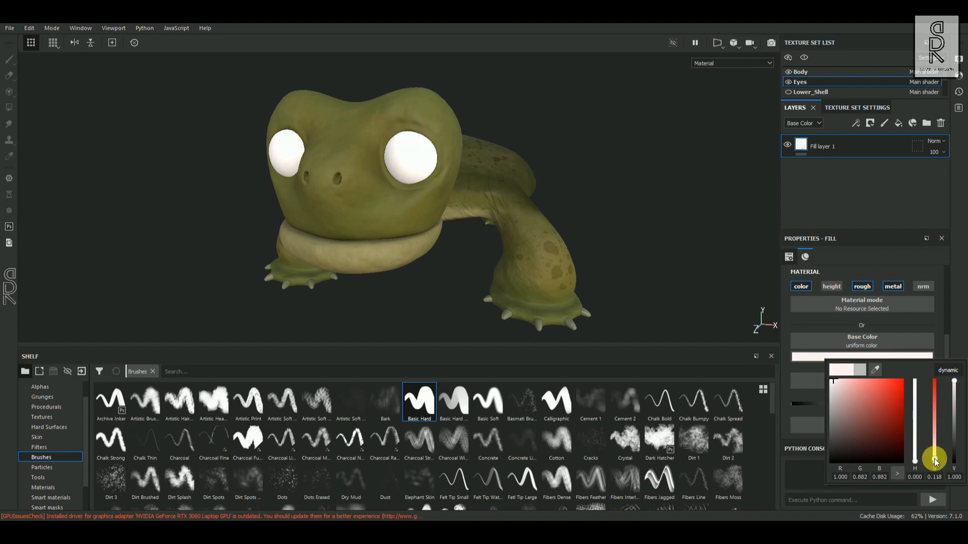
scroll(529, 240, up, 2)
alt+drag(530, 240, 589, 236)
alt+middle_drag(590, 236, 539, 236)
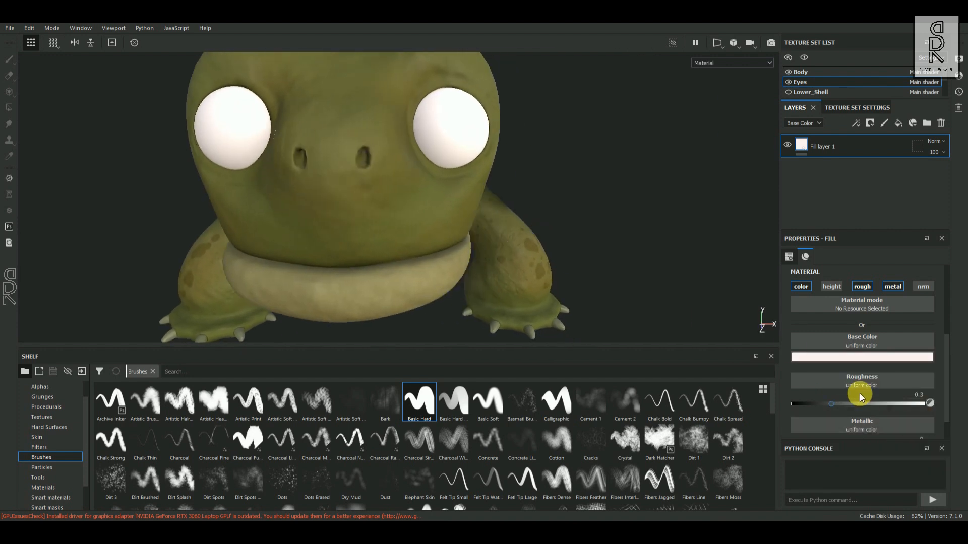
Set the eye fill layer's metallic to 0.1780 and its roughness to 0.0568 for a glossy surface.
scroll(863, 393, down, 1)
drag(802, 423, 812, 422)
scroll(531, 225, down, 2)
alt+drag(532, 225, 496, 231)
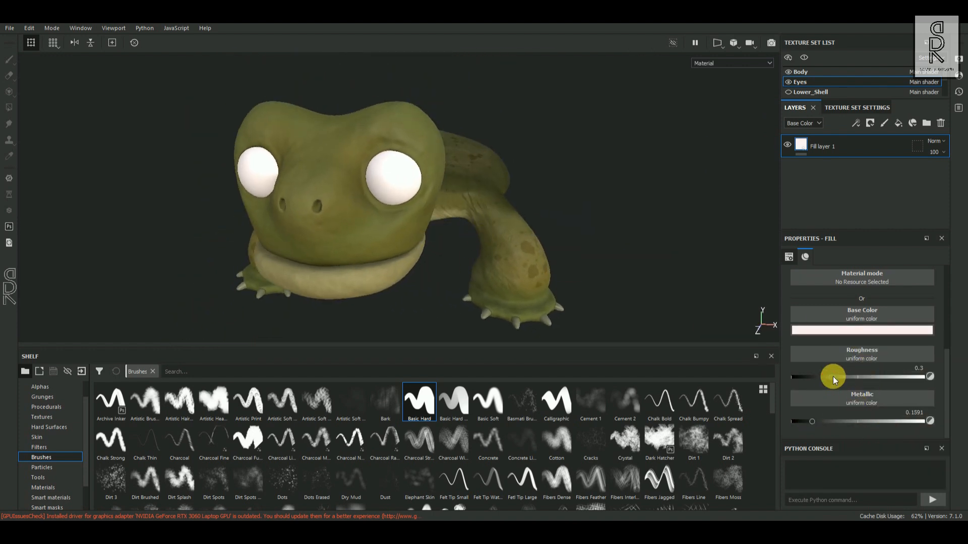
alt+drag(525, 257, 530, 222)
click(816, 425)
click(798, 377)
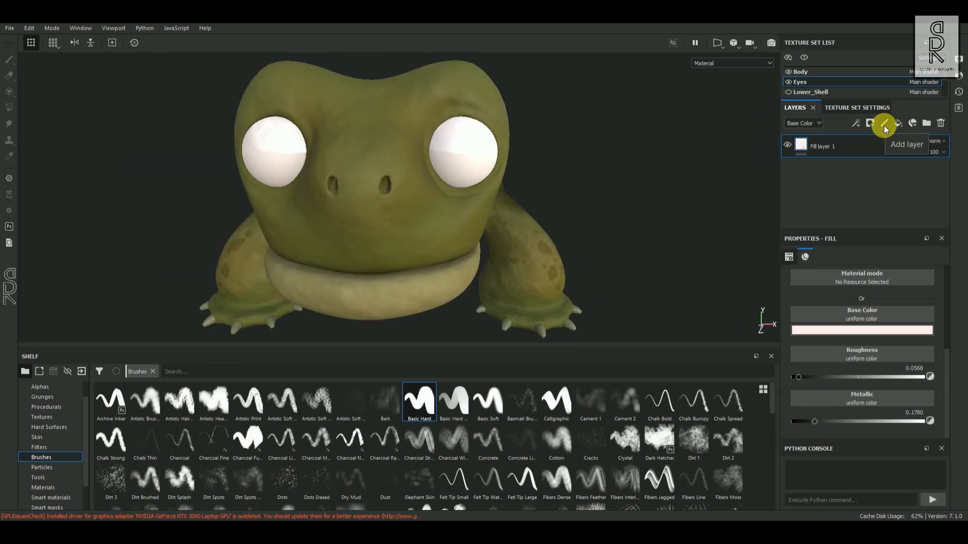
Show the 3D and 2D views side by side and add a paint layer with symmetry above the eye fill.
click(719, 43)
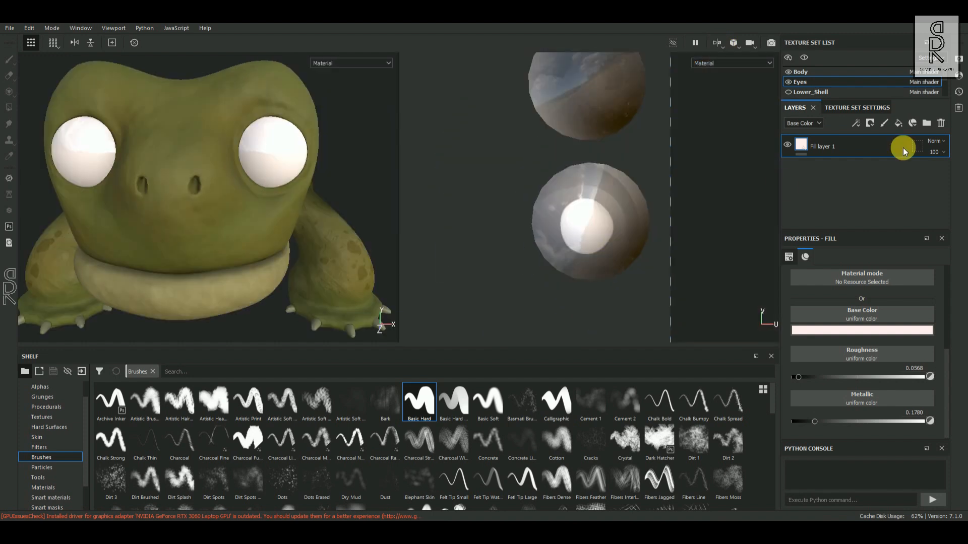
click(881, 125)
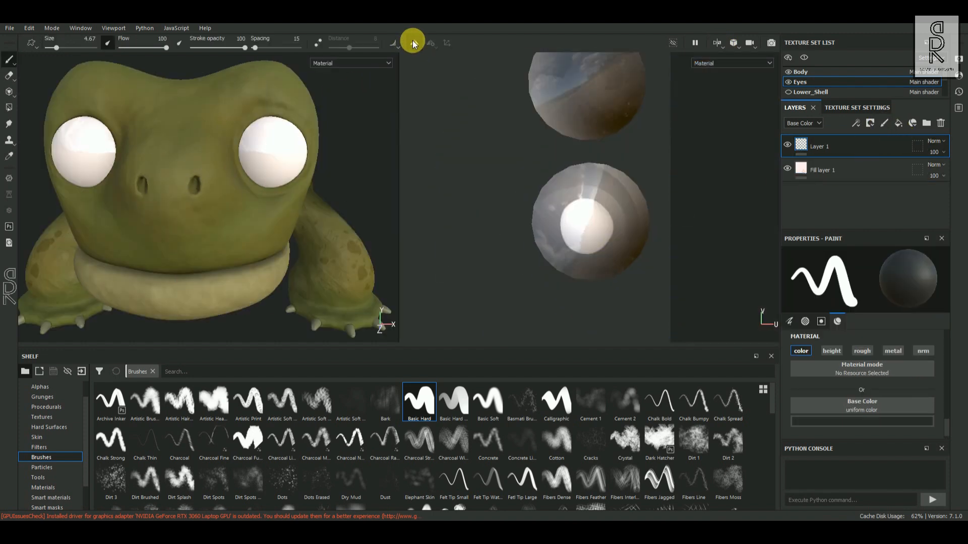
scroll(681, 287, up, 5)
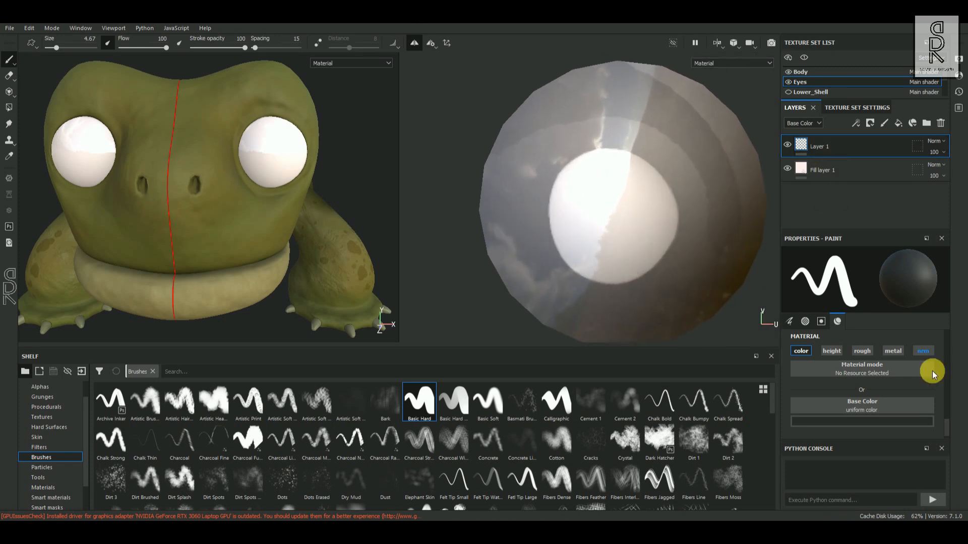
Stamp a dark charcoal iris disc on both eyes with the Basic Hard brush at size 4.68.
click(885, 421)
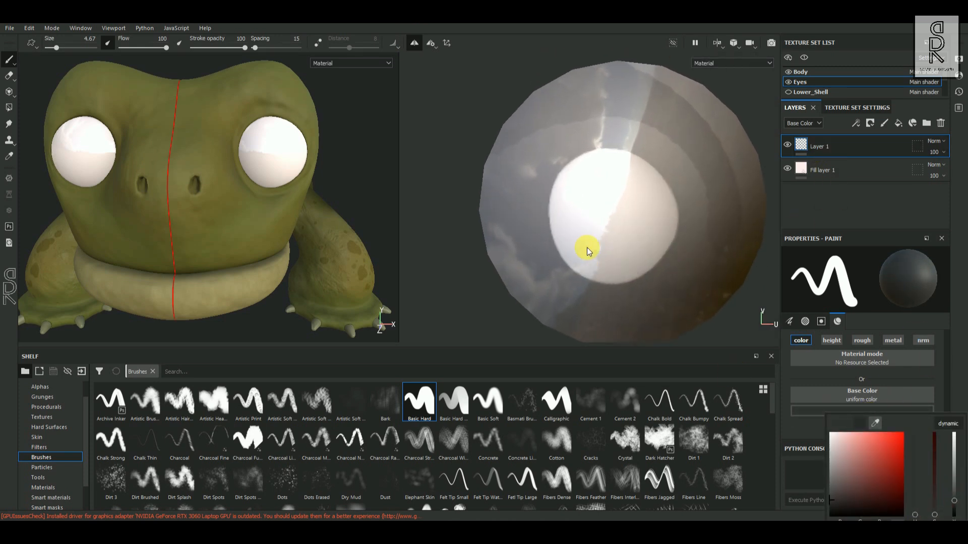
click(424, 409)
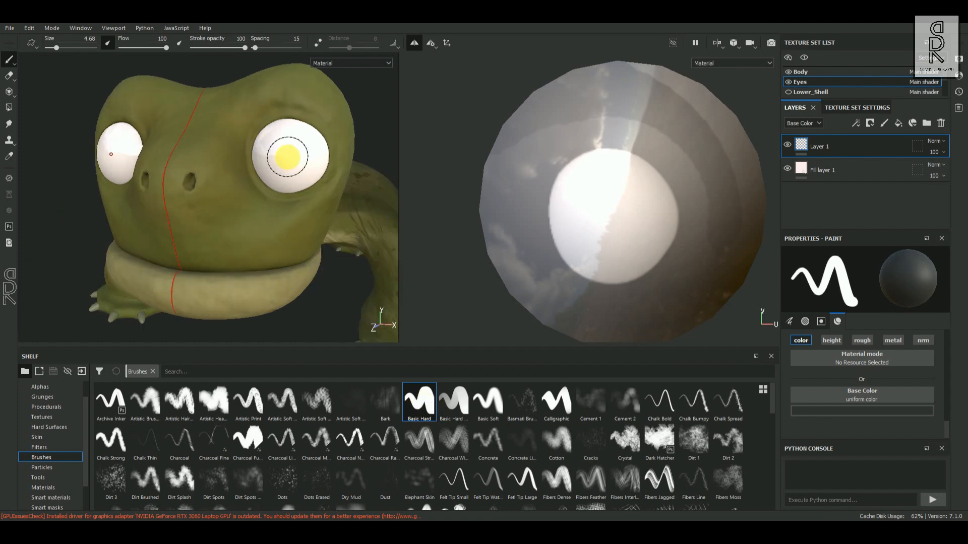
click(287, 158)
mouse_move(267, 233)
alt+mouse_down()
mouse_move(310, 224)
mouse_move(283, 232)
mouse_move(216, 296)
mouse_move(251, 237)
mouse_move(313, 258)
alt+mouse_up()
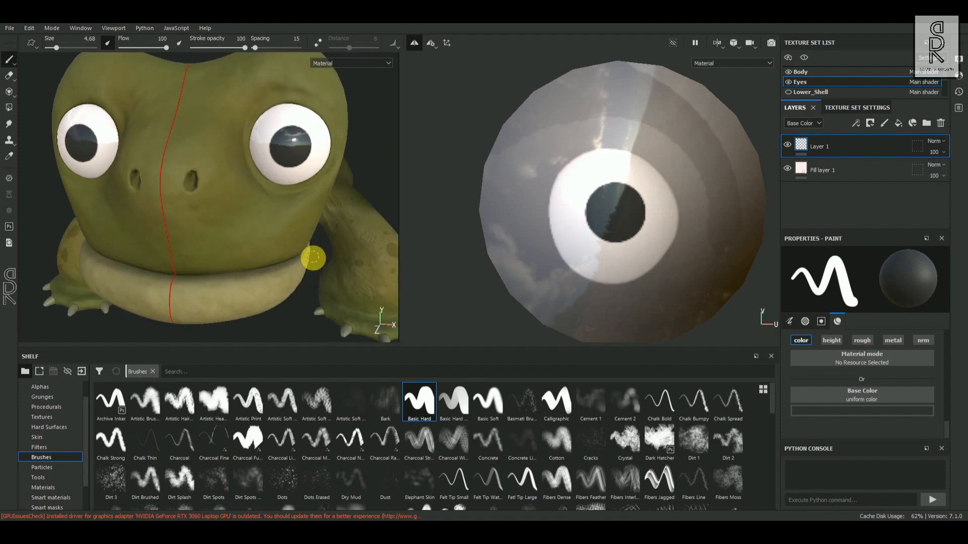
Add Layer 2 above the iris layer and set its paint color to a lighter gray.
click(884, 123)
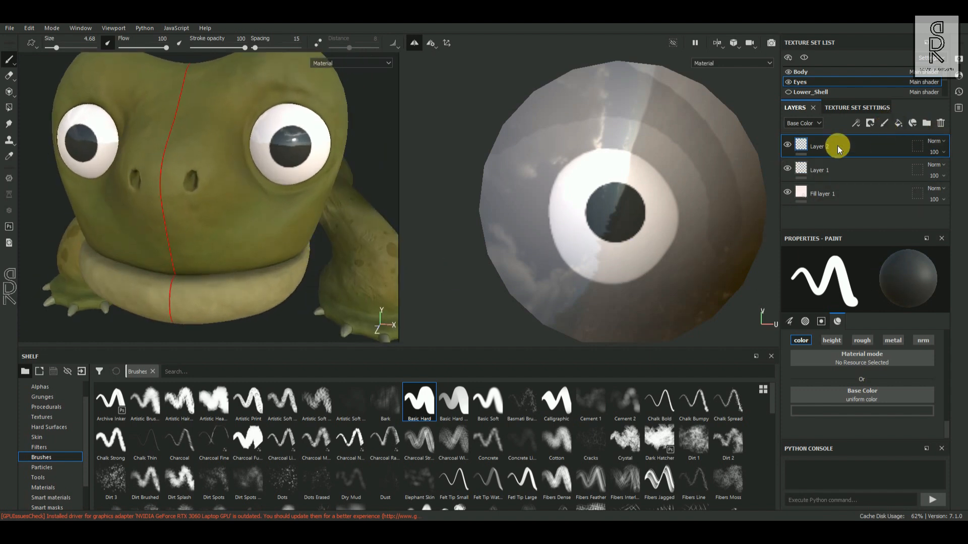
click(839, 411)
drag(958, 504, 956, 495)
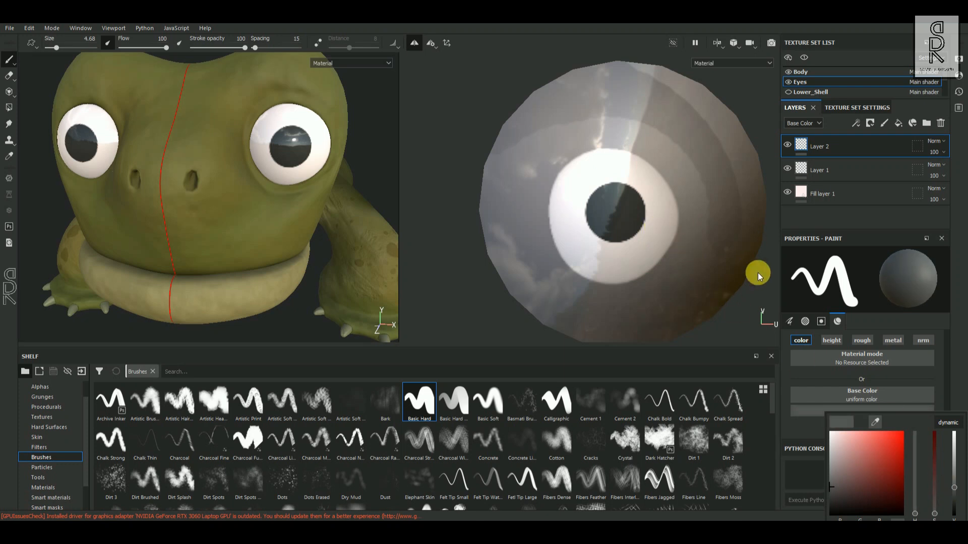
Set the brush size to 4.25 and stamp a gray disc centered on the iris in the 2D view, leaving a thin dark rim.
scroll(944, 380, up, 5)
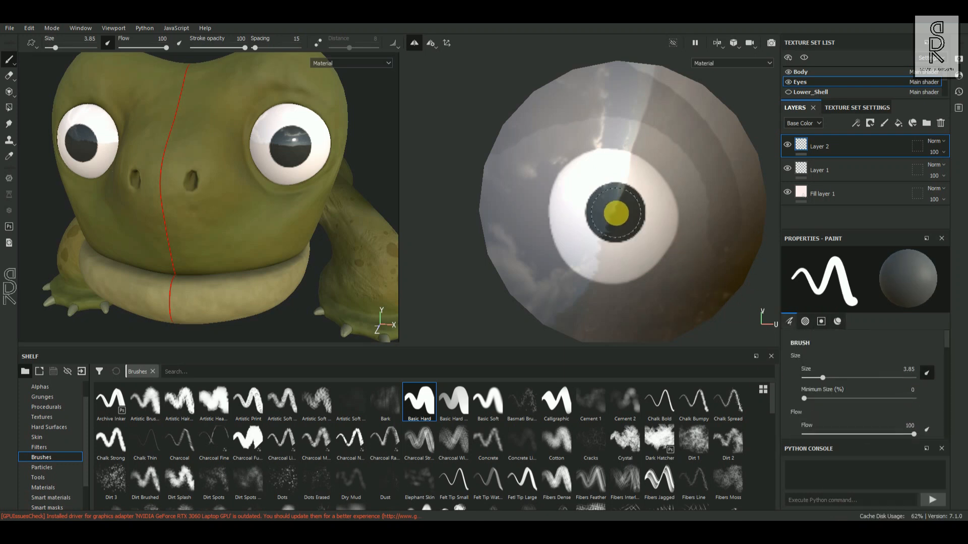
ctrl+right_drag(616, 212, 618, 212)
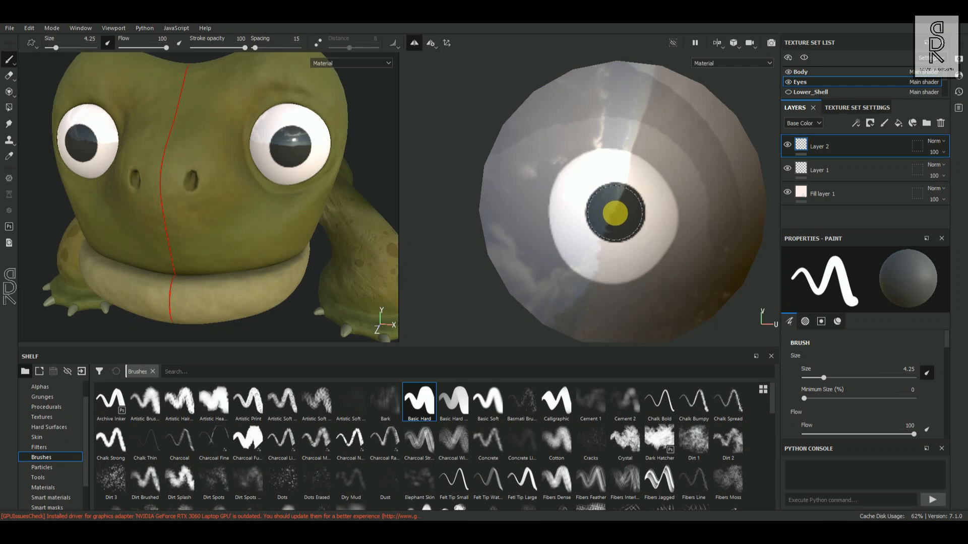
click(615, 213)
mouse_move(305, 276)
alt+mouse_down()
mouse_move(248, 272)
mouse_move(288, 272)
alt+mouse_up()
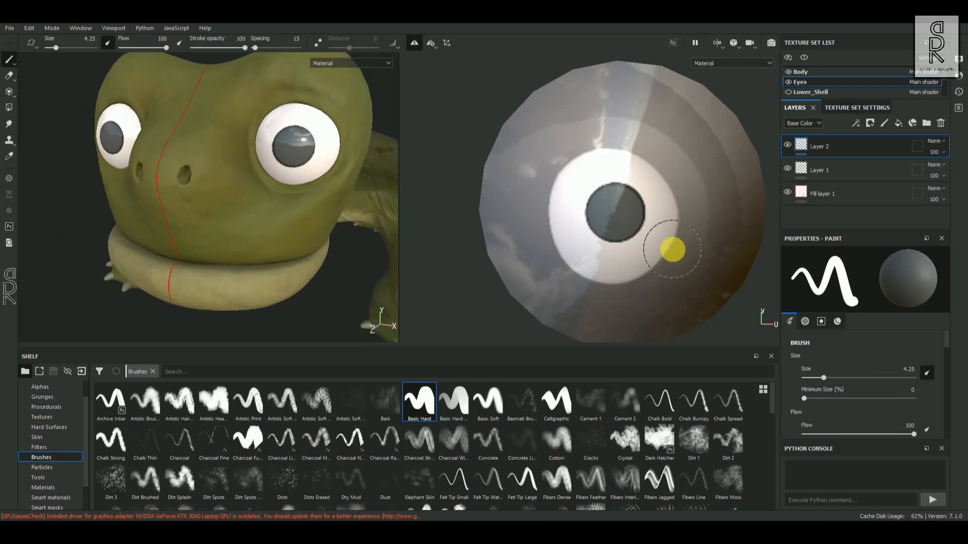
key(ctrl+z)
scroll(630, 212, up, 3)
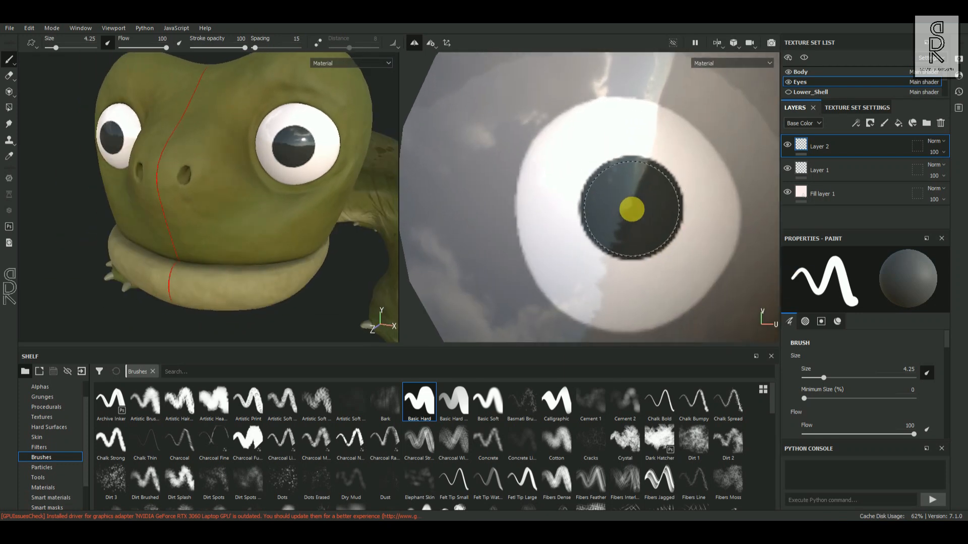
click(632, 210)
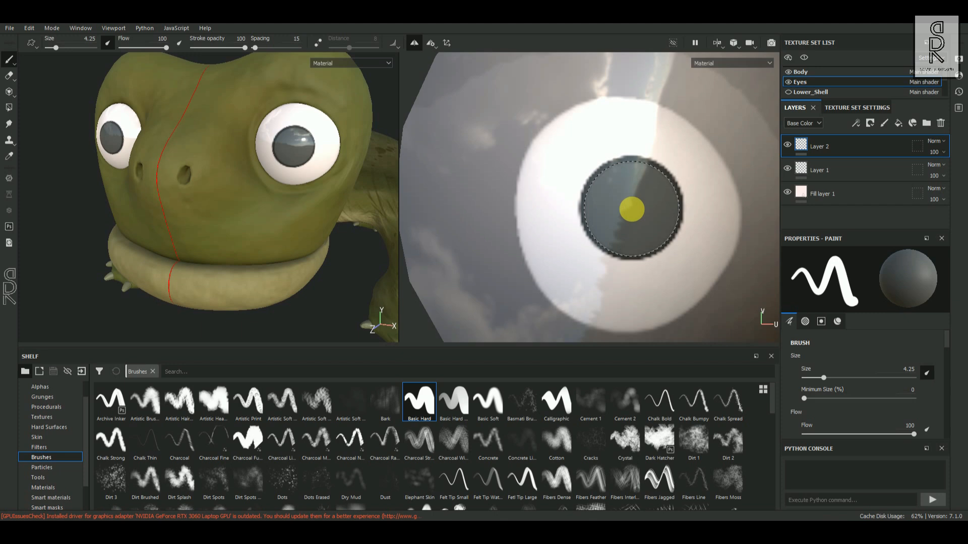
mouse_move(281, 255)
alt+mouse_down()
mouse_move(232, 253)
mouse_move(327, 275)
alt+mouse_up()
Add Layer 3 for the pupil and set the brush to size 2.76 with a black base color.
key(bracketleft)
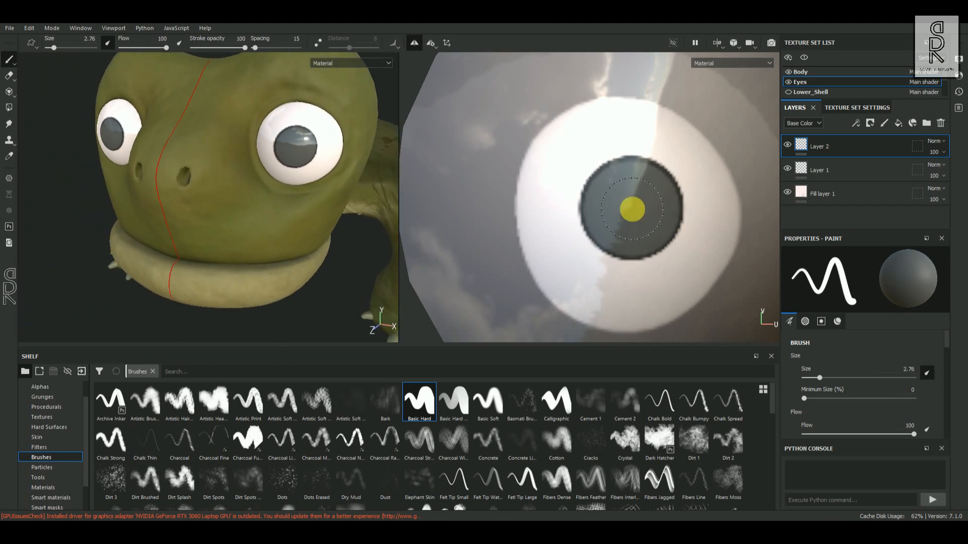
drag(948, 370, 950, 424)
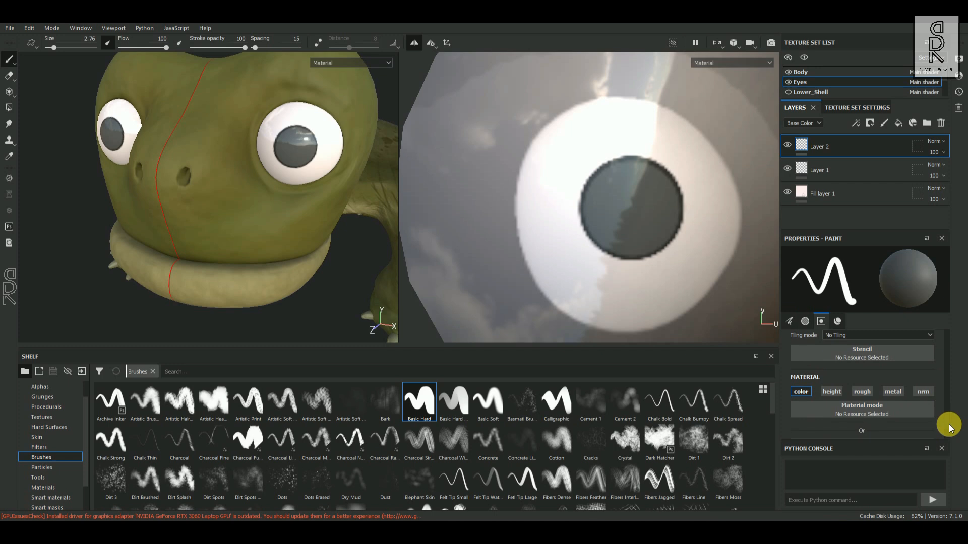
click(883, 129)
scroll(940, 417, down, 2)
click(871, 410)
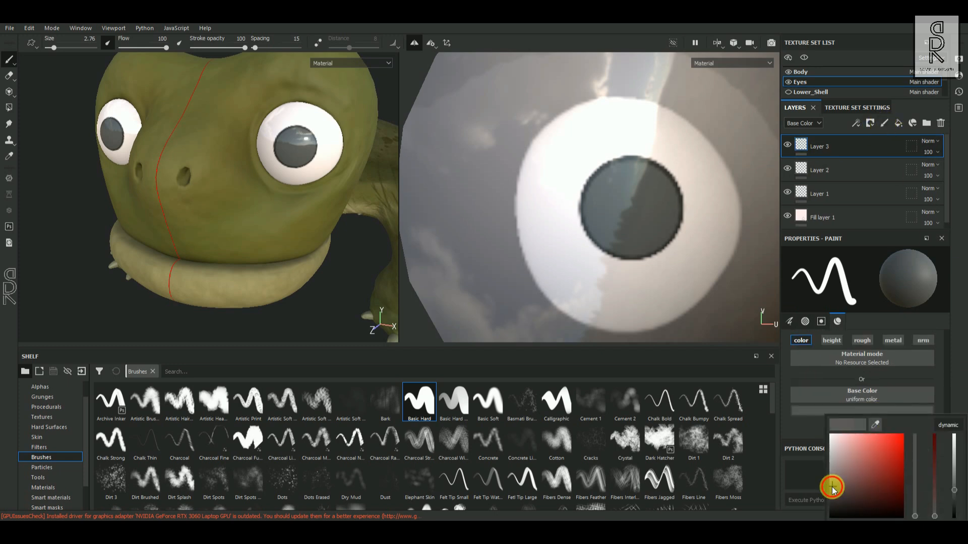
Enlarge the brush to 3.52 and stamp a black pupil in the center of the gray iris.
click(635, 211)
key(ctrl+z)
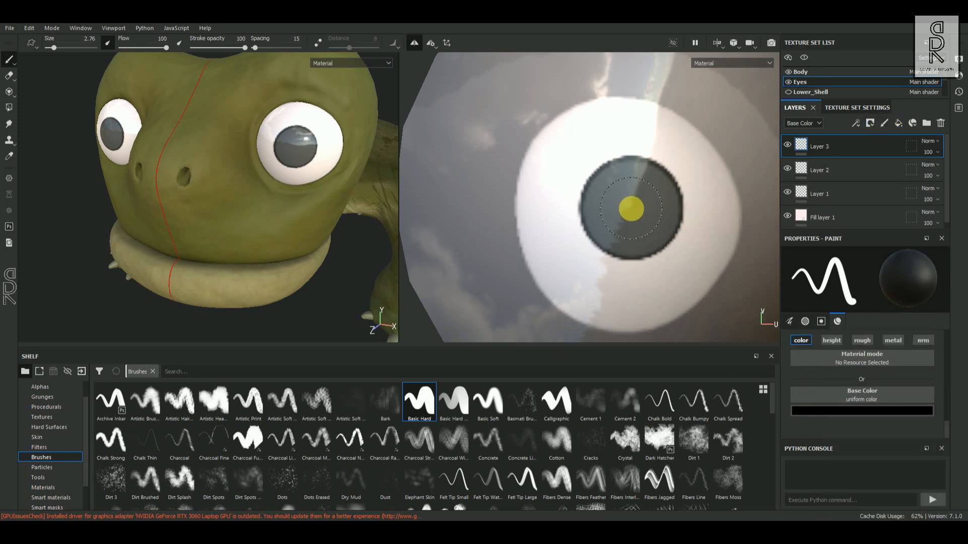
click(632, 208)
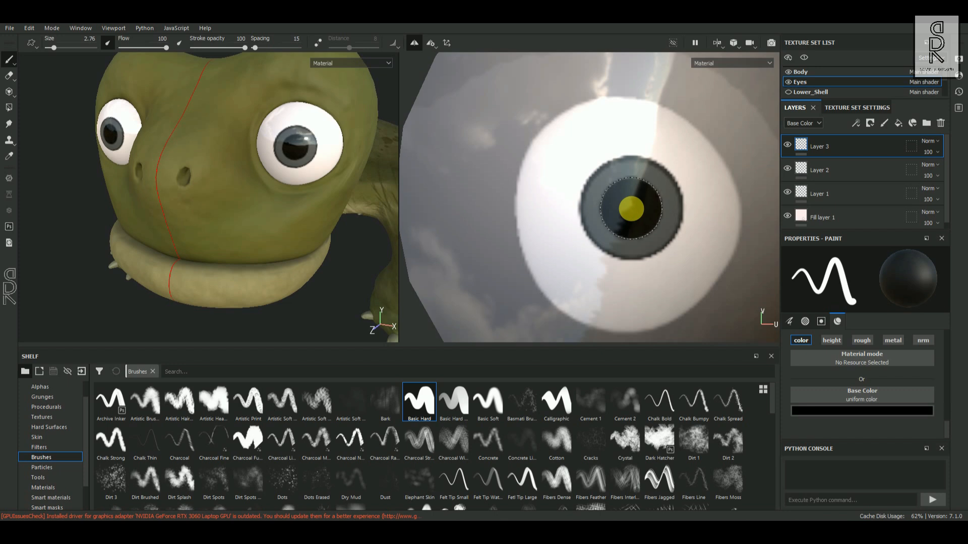
key(ctrl+z)
ctrl+right_drag(629, 214, 634, 209)
click(631, 210)
scroll(334, 251, down, 6)
mouse_move(335, 251)
alt+mouse_down()
mouse_move(189, 253)
mouse_move(349, 276)
alt+mouse_up()
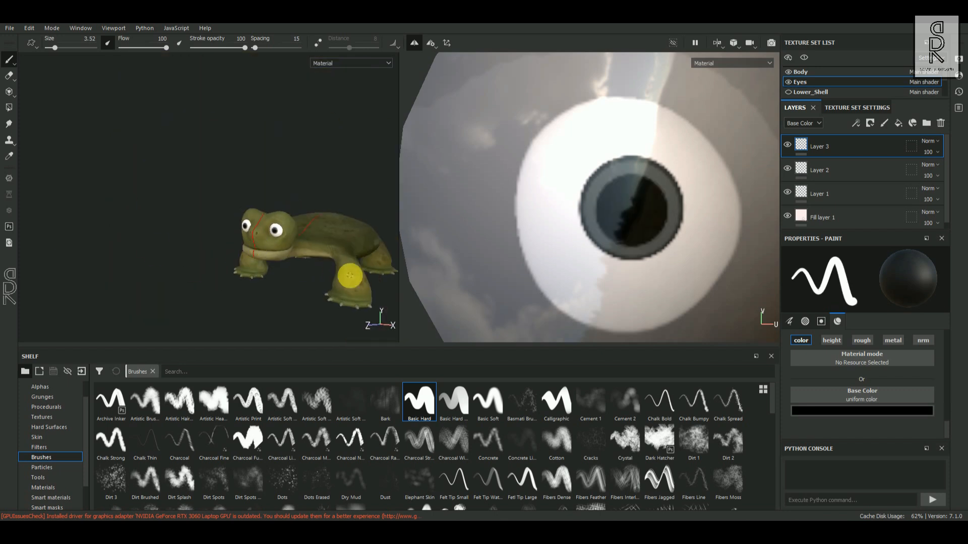
Return to the 3D-only view and select the Lower_Shell texture set, making it visible.
click(715, 44)
click(735, 75)
alt+right_drag(486, 255, 443, 268)
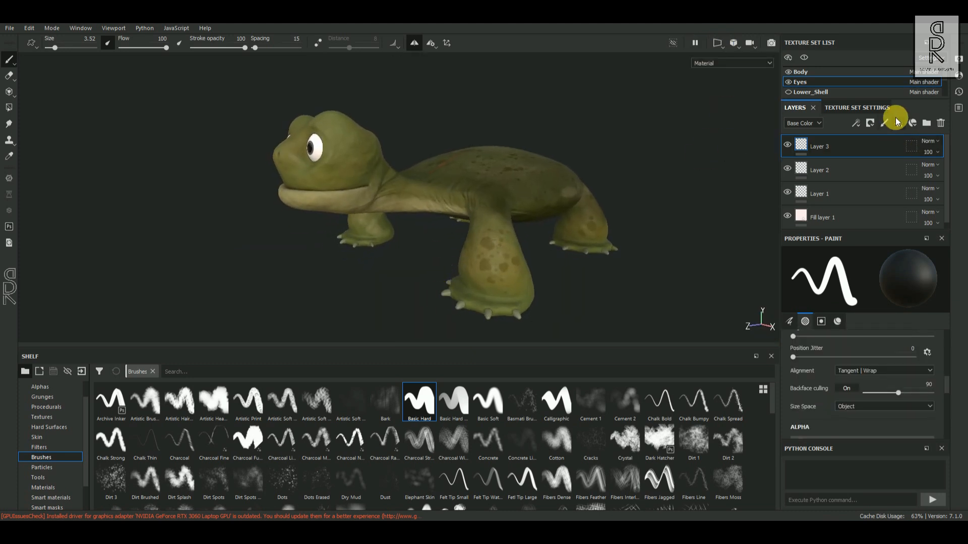
click(806, 74)
alt+drag(656, 146, 437, 330)
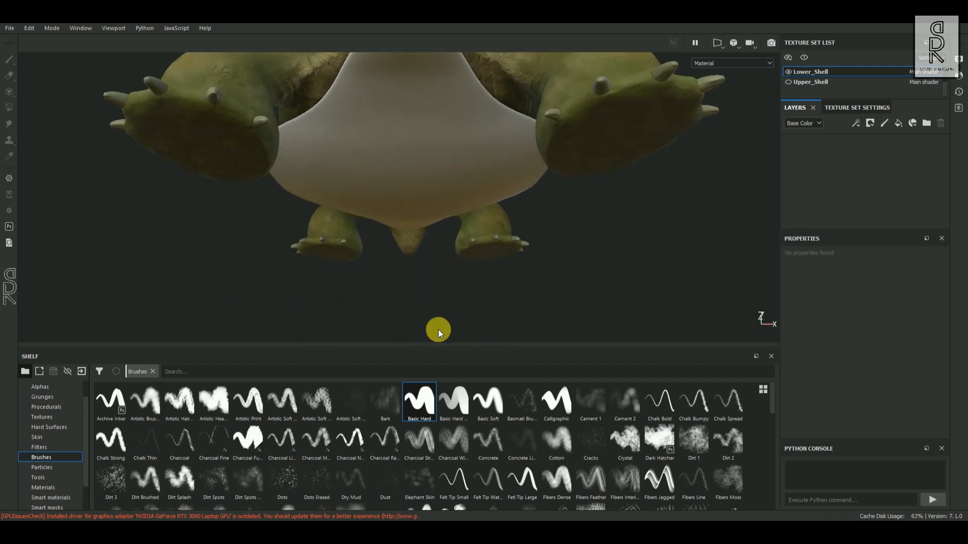
Apply the Mortar Wall material as a layer on the lower shell with its height channel disabled.
click(50, 490)
scroll(512, 469, down, 5)
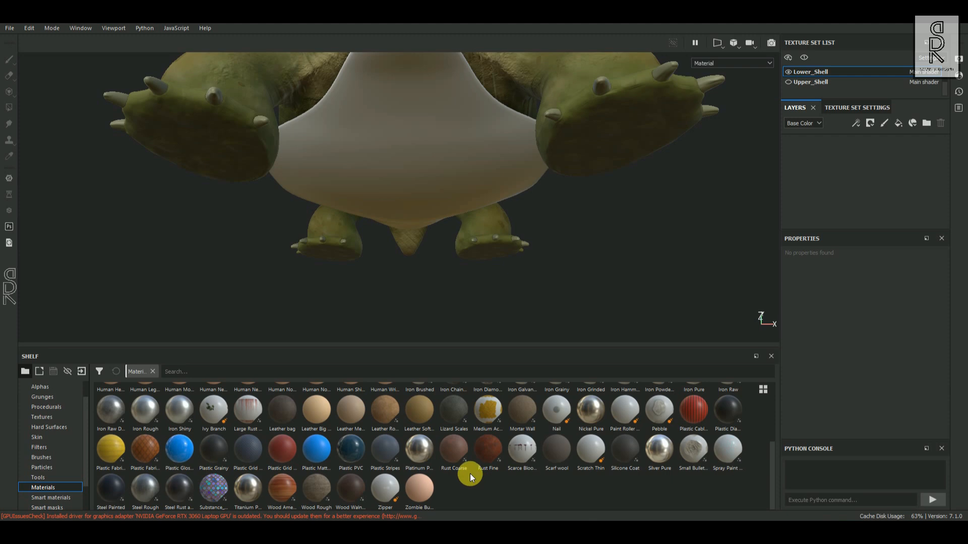
drag(519, 417, 821, 214)
alt+drag(691, 244, 963, 390)
scroll(895, 372, up, 3)
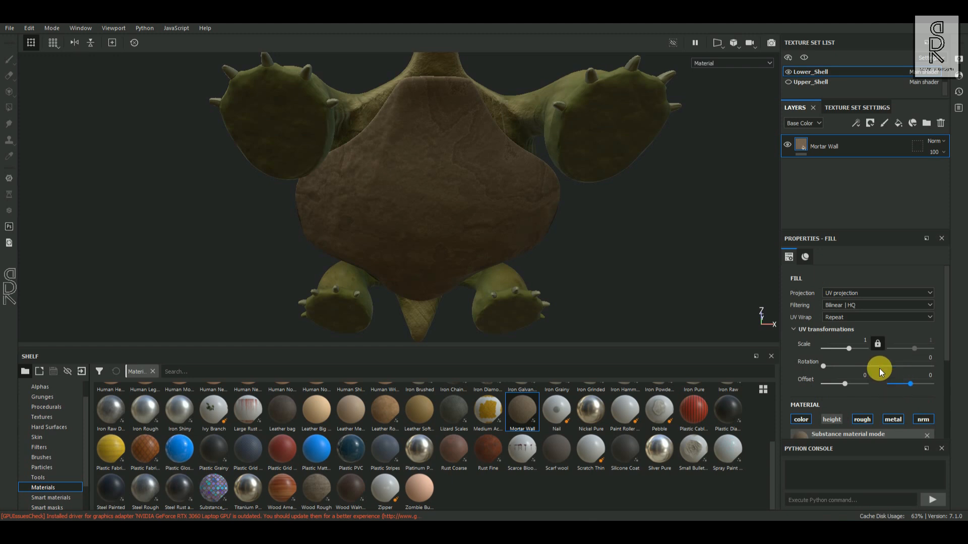
Try several UV scales for the Mortar Wall layer and settle on a scale of 8.
drag(848, 349, 851, 347)
click(863, 342)
text(1.5)
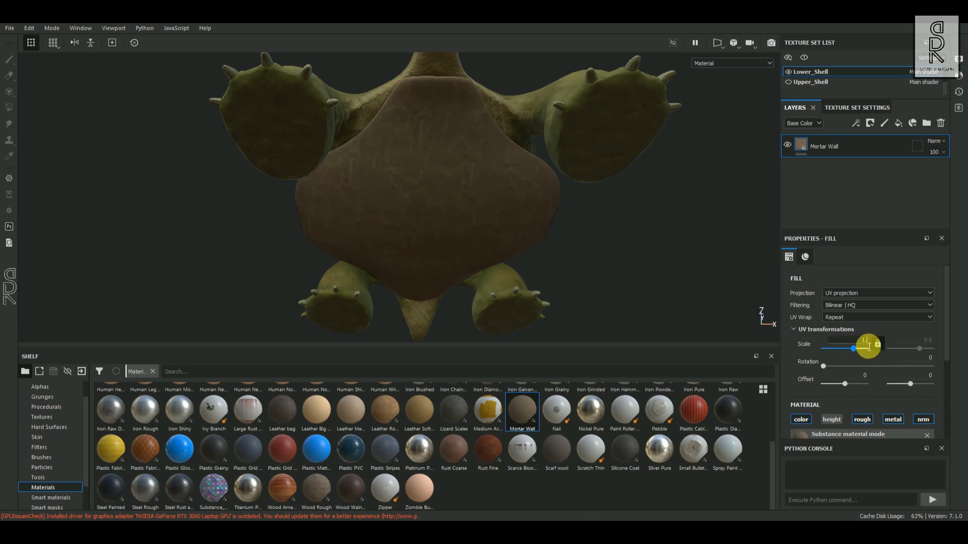
key(Return)
alt+drag(373, 226, 355, 214)
drag(880, 348, 852, 352)
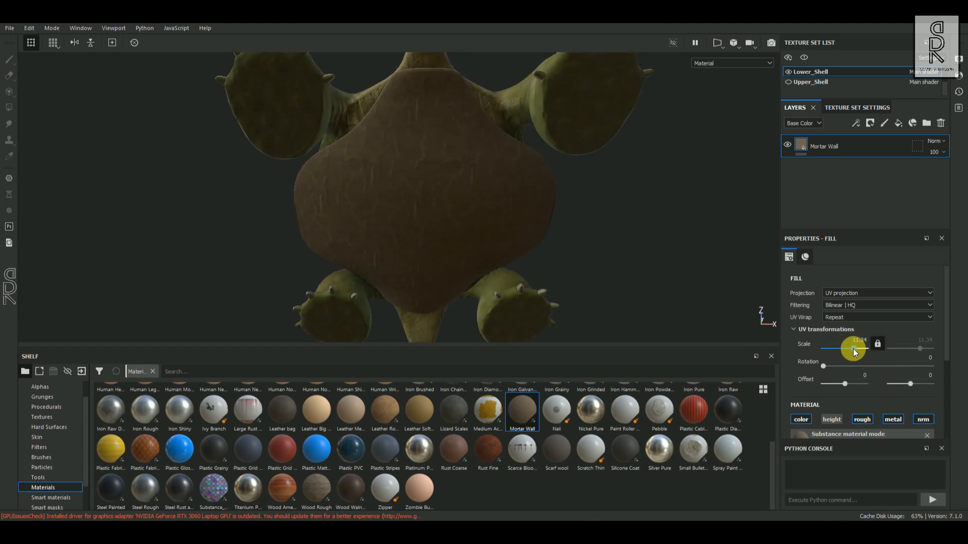
key(Return)
alt+drag(497, 288, 507, 267)
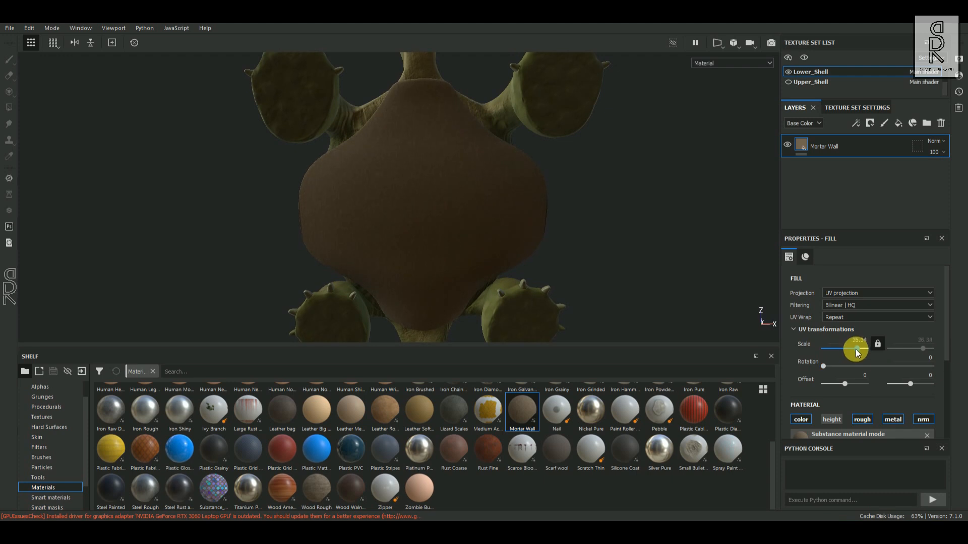
drag(852, 352, 861, 349)
alt+drag(496, 295, 513, 212)
alt+drag(608, 198, 631, 212)
scroll(787, 71, up, 2)
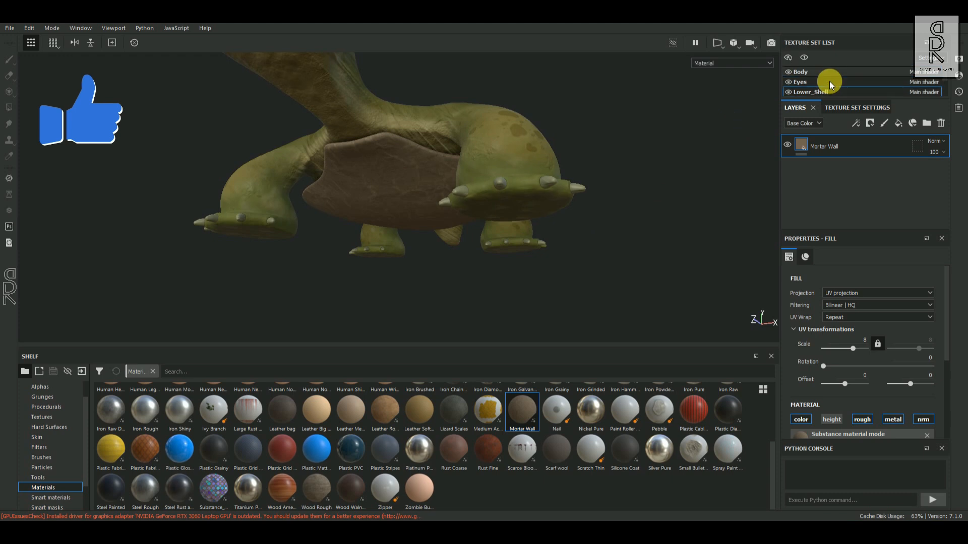
Hide the Body and Eyes texture sets and add a fill layer above Mortar Wall on the lower shell.
click(788, 71)
alt+drag(461, 201, 605, 242)
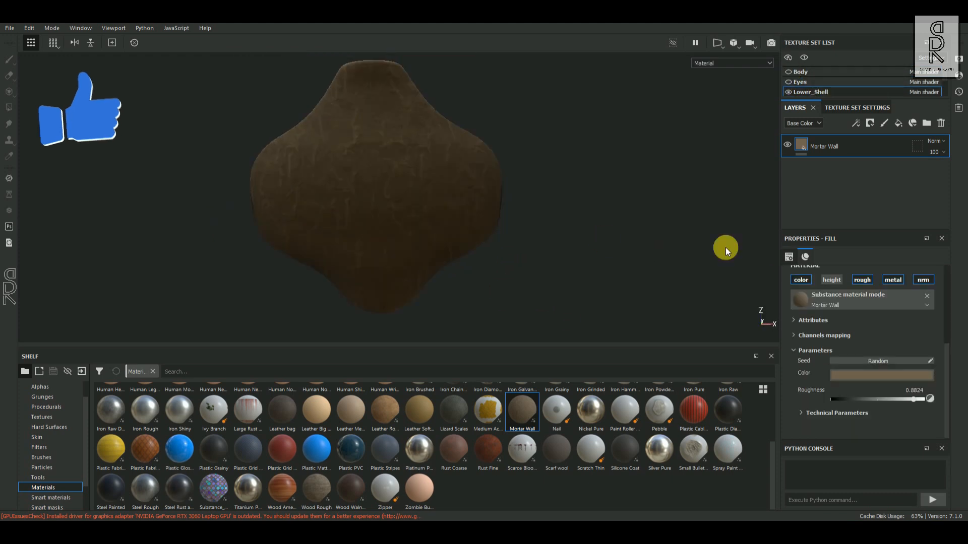
click(897, 125)
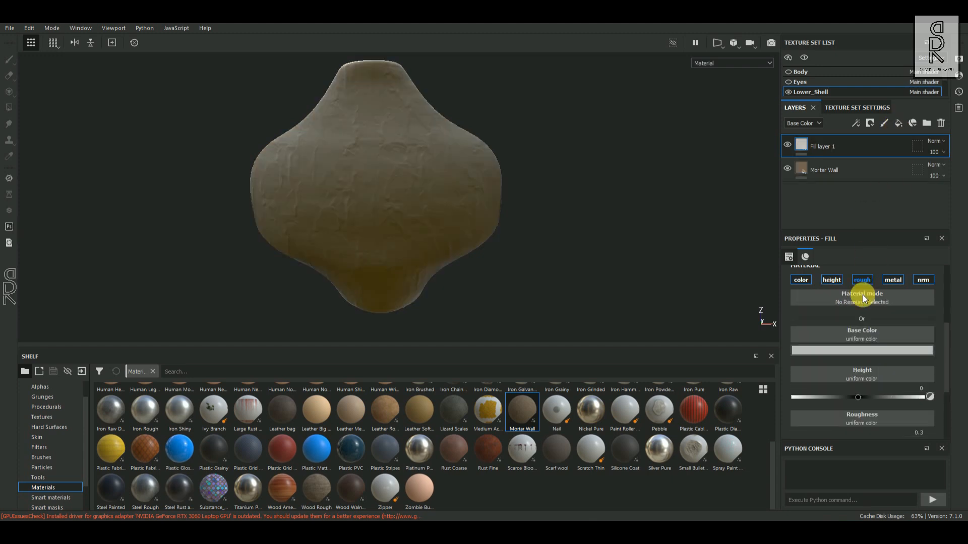
Give the fill layer a dark brown base color, turn off its metal channel, and set its height to -0.4773.
click(865, 350)
drag(875, 361, 800, 166)
drag(954, 417, 955, 431)
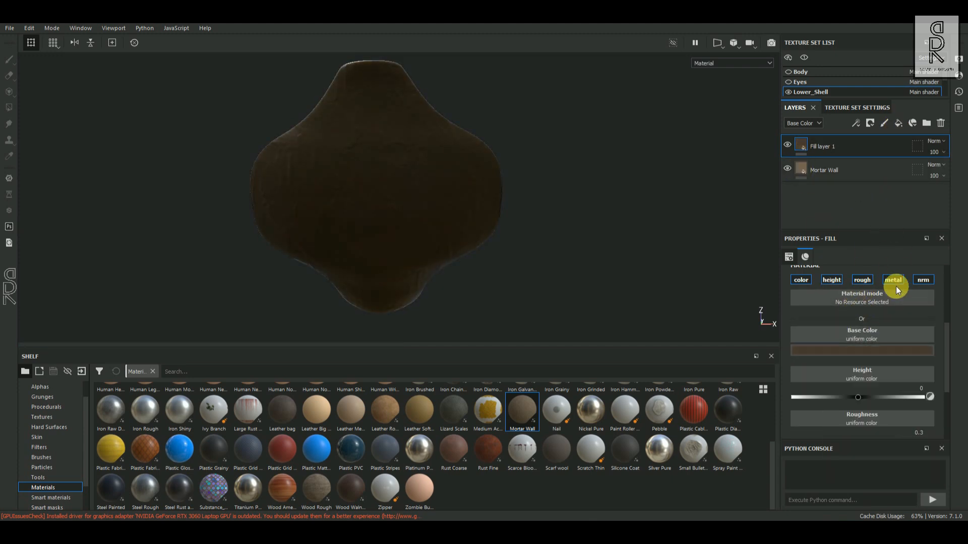
scroll(888, 378, down, 2)
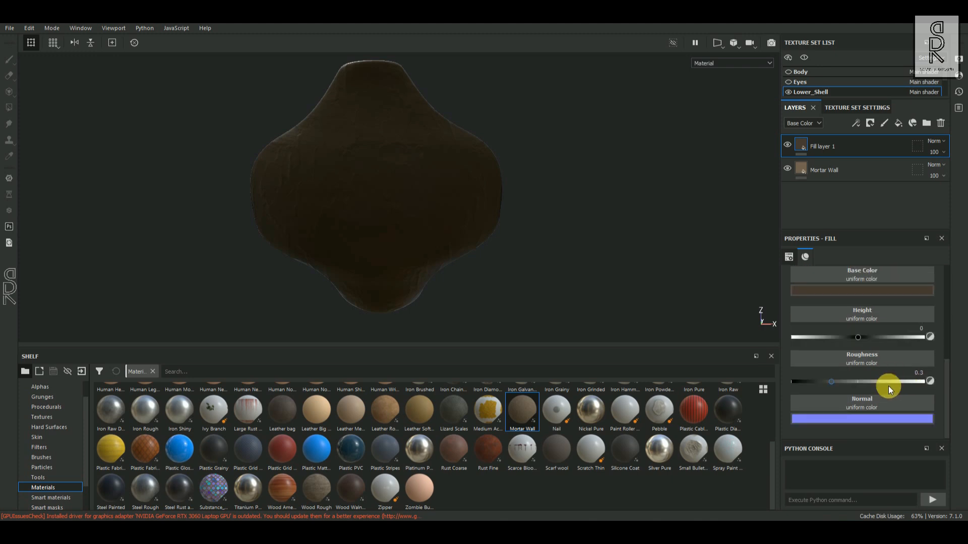
scroll(887, 368, up, 3)
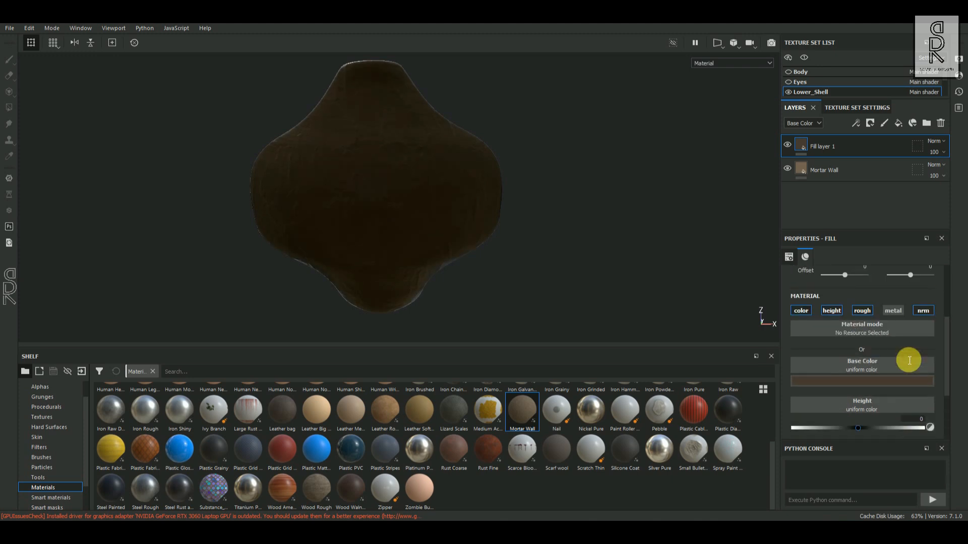
drag(827, 431, 826, 430)
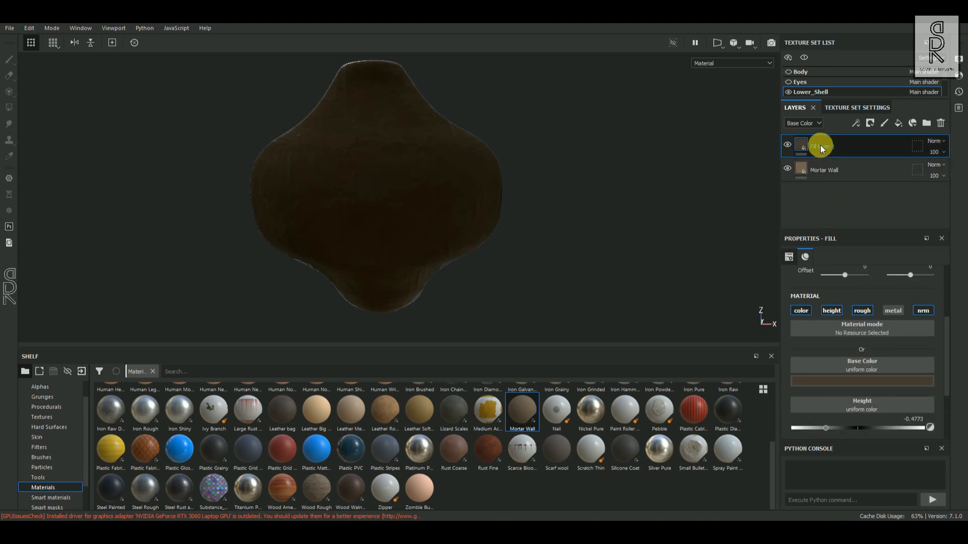
Add a black mask with a paint effect to the fill layer and show the 3D and 2D views side by side.
click(870, 124)
click(895, 152)
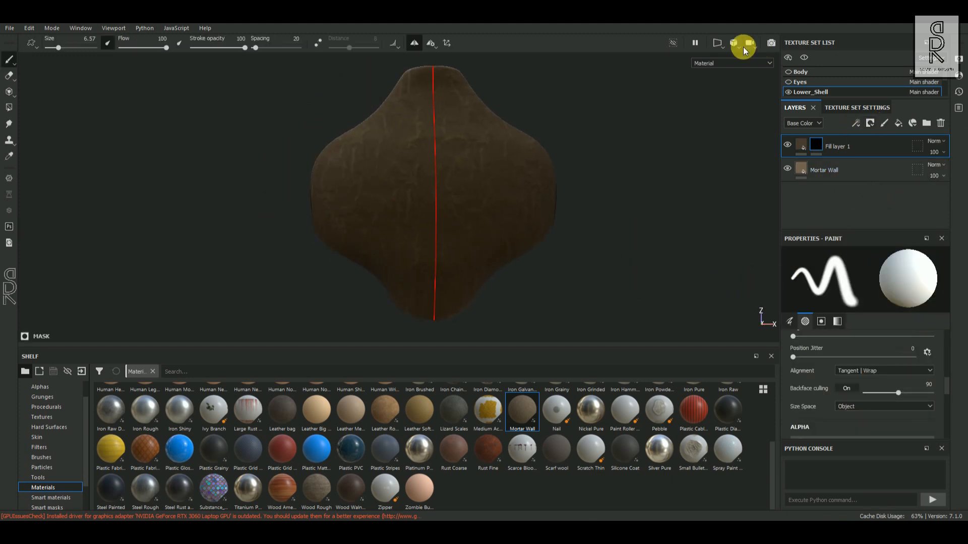
click(717, 43)
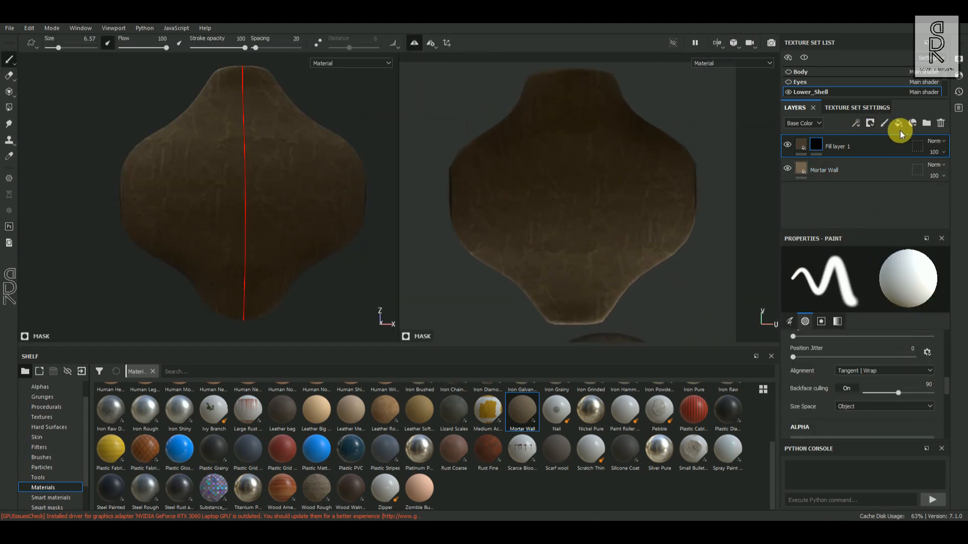
right_click(818, 144)
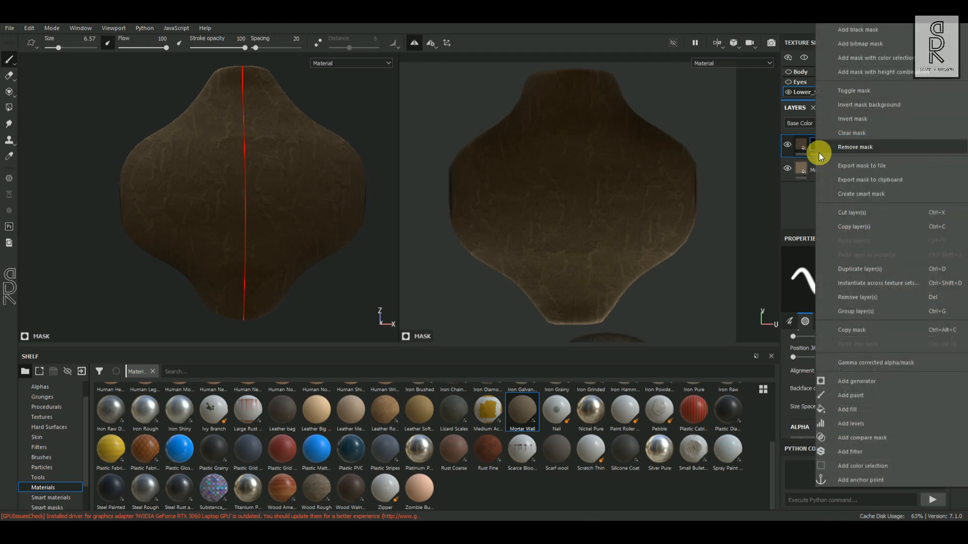
click(854, 396)
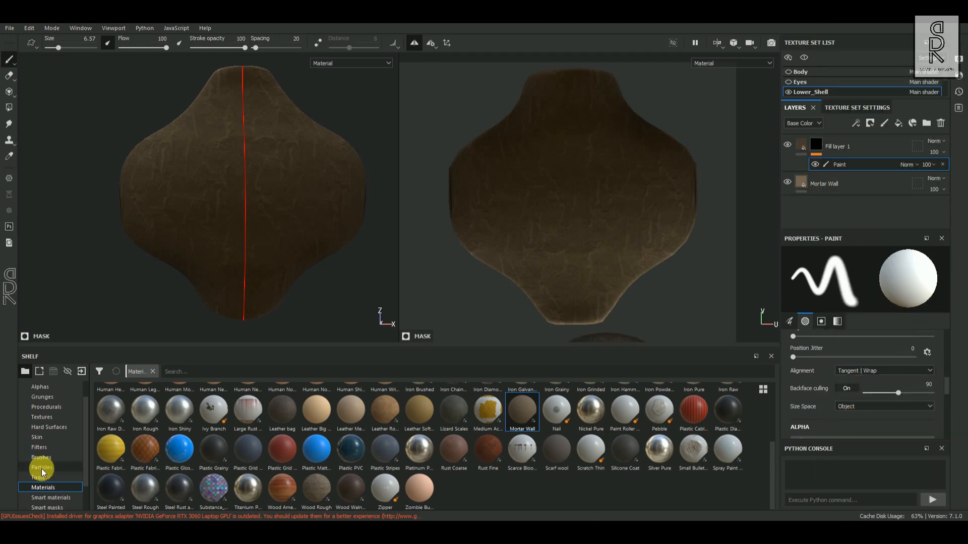
Choose the Basic Hard brush with a size of 2.44 and frame the lower shell's upper edge in the UV view.
click(43, 448)
click(421, 399)
alt+middle_drag(582, 201, 583, 243)
ctrl+right_drag(583, 201, 562, 197)
alt+right_drag(577, 113, 665, 131)
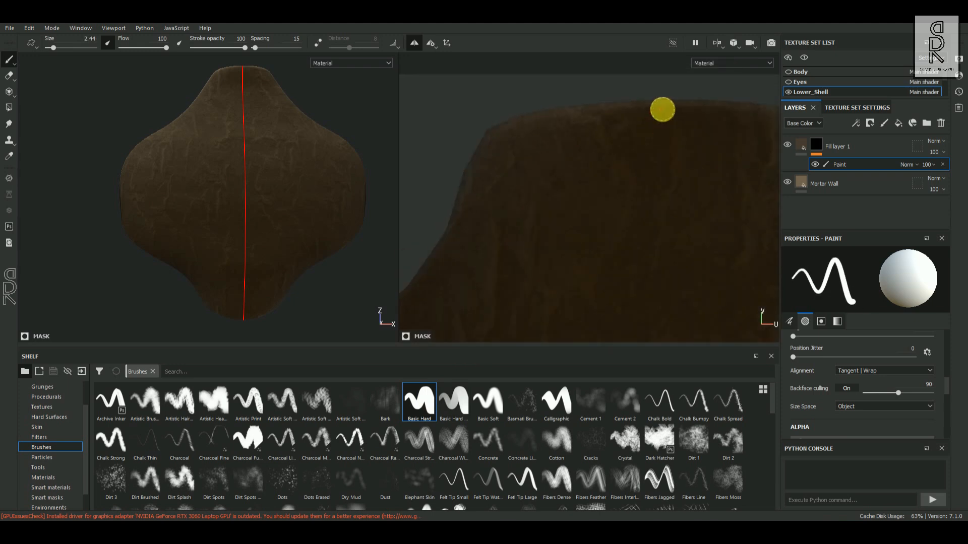
Paint a straight groove down the lower shell's centre from the upper edge to the lower edge on the UV layout.
click(662, 109)
shift+click(666, 302)
middle_drag(709, 303, 632, 248)
click(628, 68)
shift+click(634, 337)
alt+right_drag(635, 337, 534, 328)
alt+middle_drag(634, 338, 602, 173)
alt+right_drag(549, 184, 674, 169)
alt+middle_drag(677, 290, 638, 201)
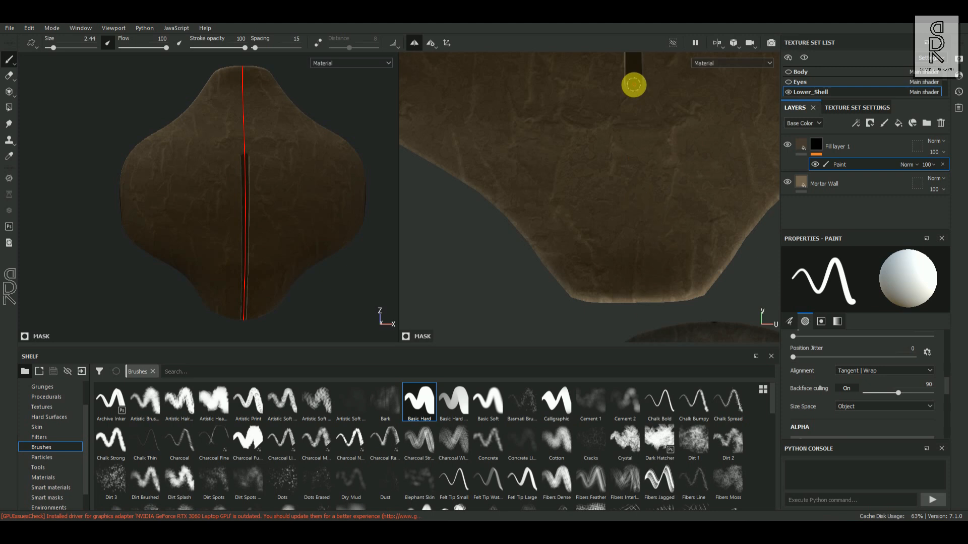
click(634, 84)
shift+click(644, 307)
Try a thin curved cross line near the upper end of the shell with a brush size of 0.32.
alt+right_drag(643, 307, 580, 297)
alt+middle_drag(590, 166, 607, 282)
click(837, 321)
ctrl+right_drag(605, 183, 584, 183)
drag(571, 117, 620, 156)
key(ctrl+z)
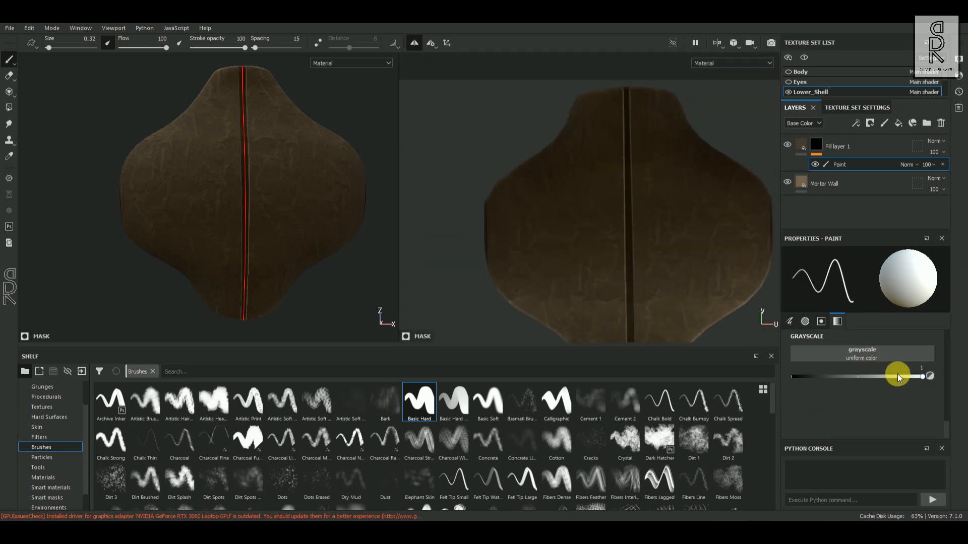
Set the brush size to 1.26 and paint a series of curved cross lines from the shell's edge to the centre groove.
click(789, 321)
ctrl+right_drag(591, 160, 601, 159)
drag(569, 124, 624, 145)
key(ctrl+z)
drag(527, 165, 625, 194)
drag(486, 208, 625, 248)
alt+middle_drag(642, 258, 617, 174)
mouse_move(478, 216)
mouse_down()
mouse_move(598, 212)
mouse_move(613, 198)
mouse_up()
key(ctrl+z)
key(ctrl+z)
drag(547, 259, 599, 243)
key(ctrl+z)
drag(539, 259, 599, 243)
scroll(599, 309, down, 3)
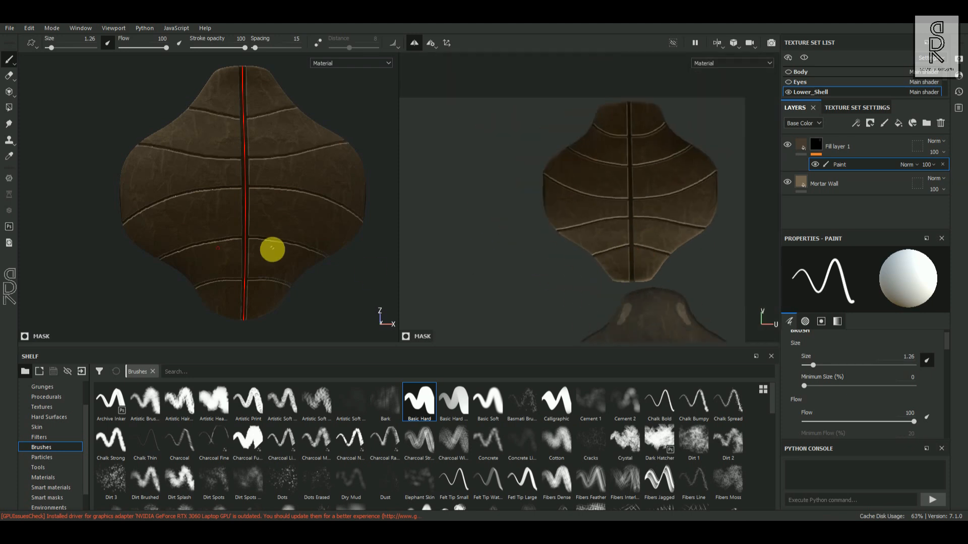
Go over the cross line at the shell's wide side to thicken it, and set the mask brush grayscale to 0.
scroll(534, 167, up, 6)
alt+middle_drag(592, 198, 533, 214)
mouse_move(438, 154)
mouse_down()
mouse_move(510, 201)
mouse_move(600, 234)
mouse_move(739, 246)
mouse_up()
scroll(655, 202, down, 4)
scroll(404, 188, up, 4)
alt+middle_drag(405, 188, 607, 161)
click(838, 321)
drag(923, 376, 634, 387)
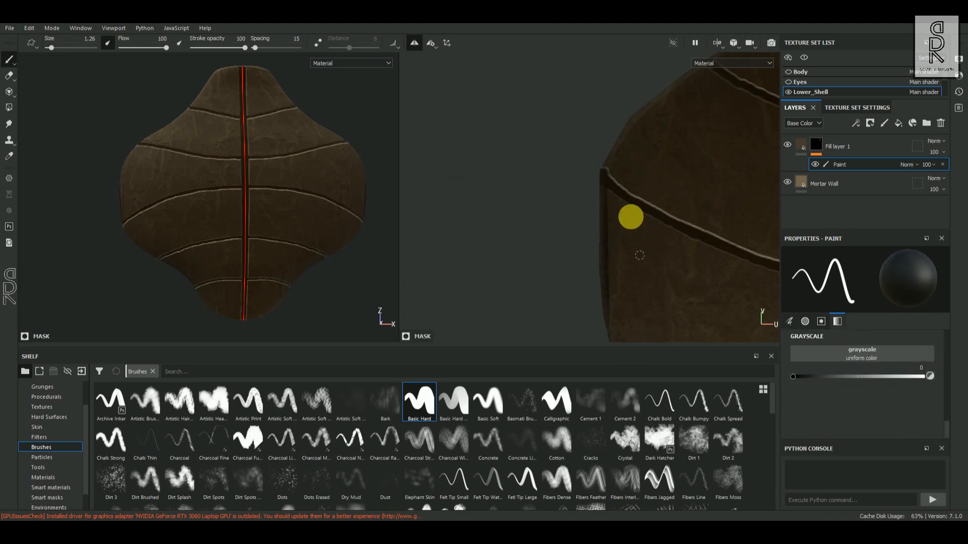
scroll(612, 168, down, 4)
scroll(585, 207, up, 4)
Switch the mask brush back to white and thicken the outer parts of the remaining curved cross lines.
key(x)
alt+middle_drag(551, 197, 479, 179)
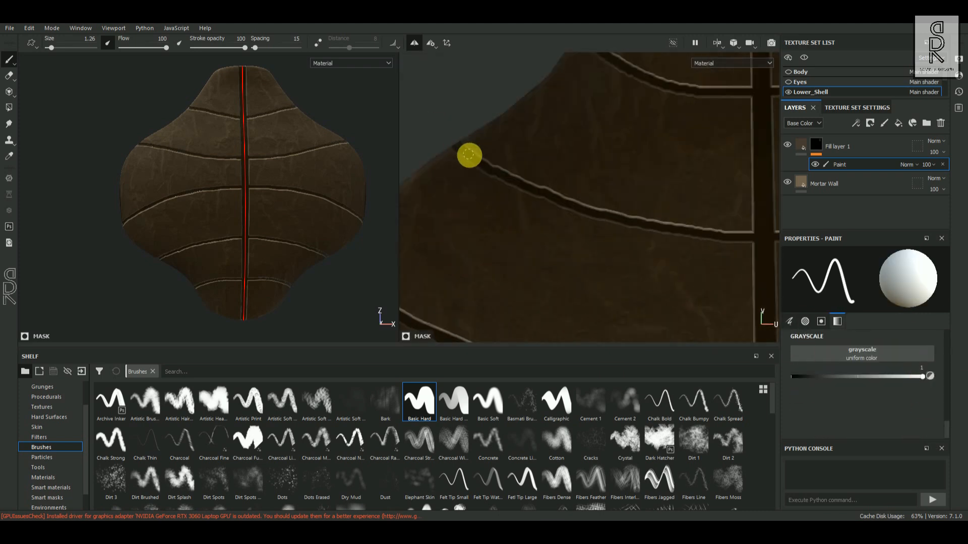
mouse_move(507, 178)
mouse_down()
mouse_move(581, 206)
mouse_move(746, 237)
mouse_up()
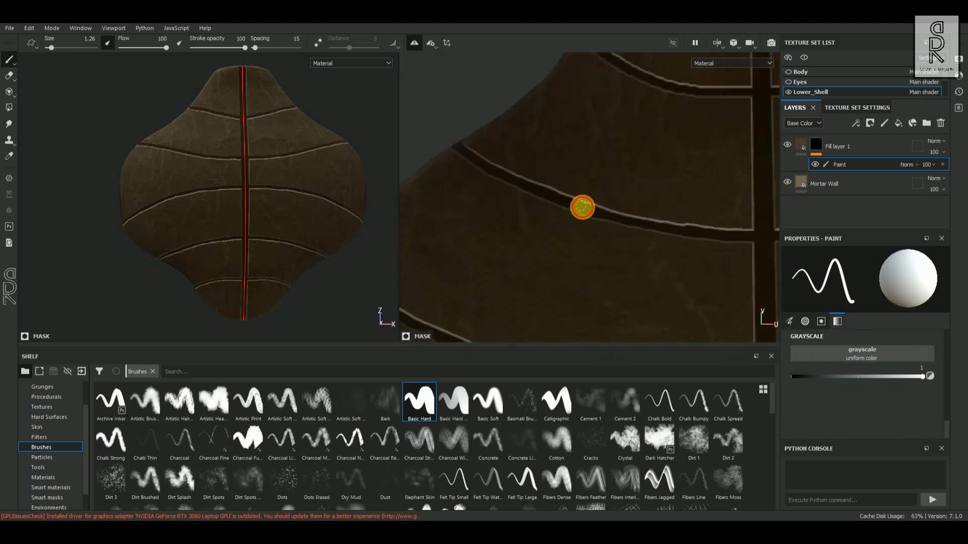
scroll(604, 222, down, 4)
scroll(613, 165, up, 3)
scroll(613, 171, up, 2)
alt+middle_drag(613, 171, 510, 164)
drag(509, 164, 588, 201)
scroll(588, 209, down, 2)
alt+middle_drag(558, 234, 600, 86)
alt+drag(296, 219, 345, 235)
scroll(345, 235, down, 2)
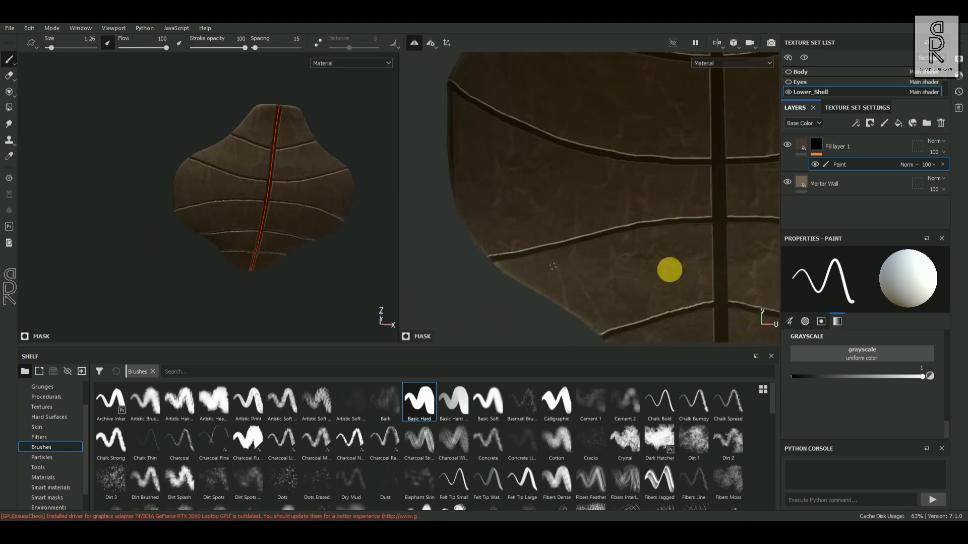
Add a Blur filter above the paint effect in the fill layer's mask with a blur intensity of 1.1.
right_click(845, 164)
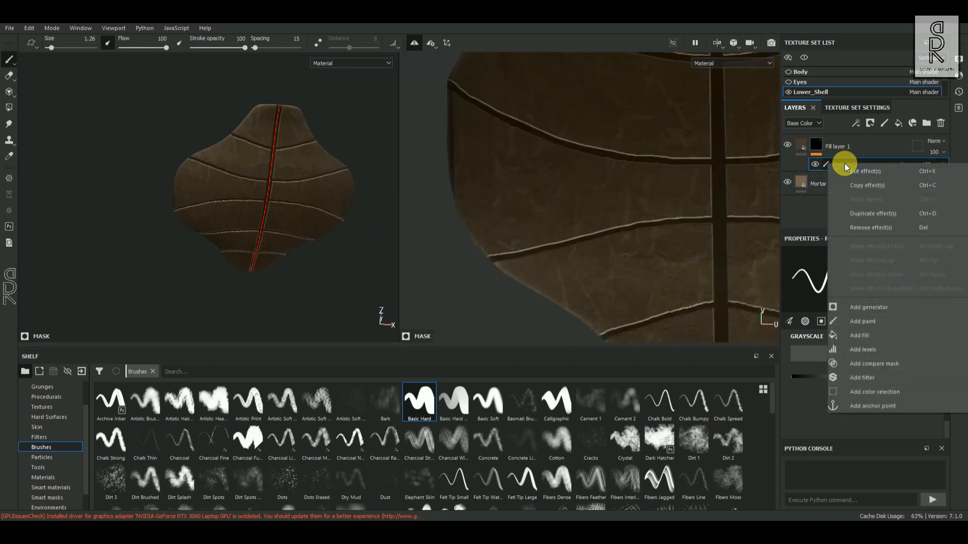
click(861, 377)
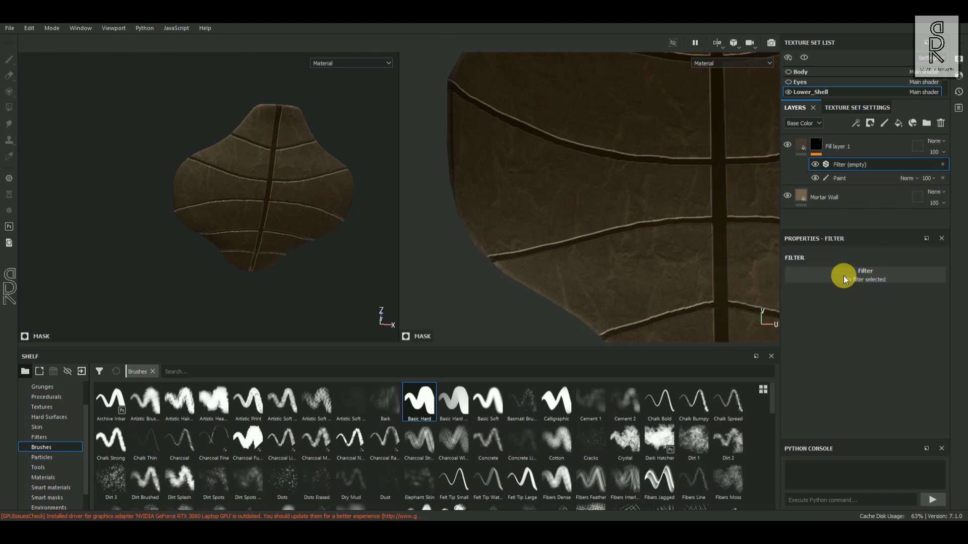
click(844, 277)
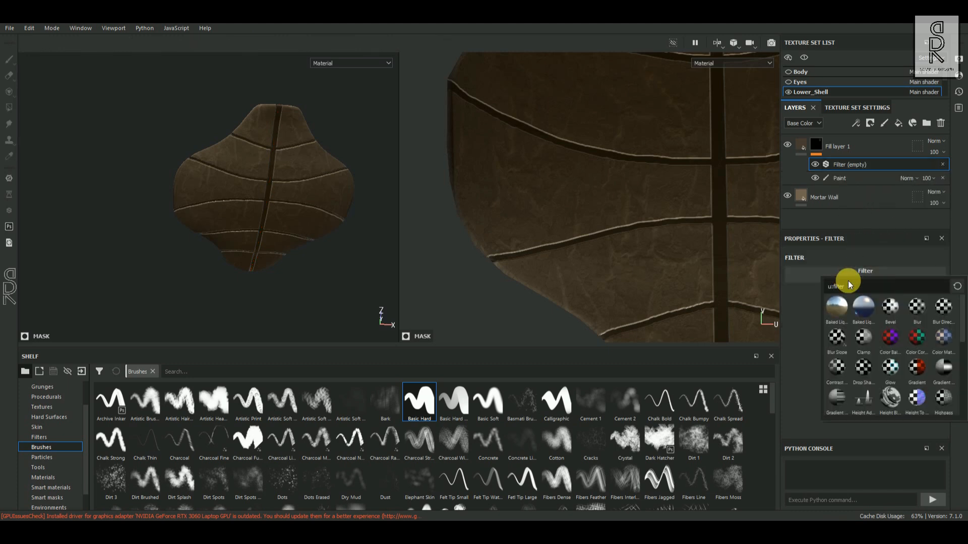
click(917, 307)
drag(802, 324, 806, 328)
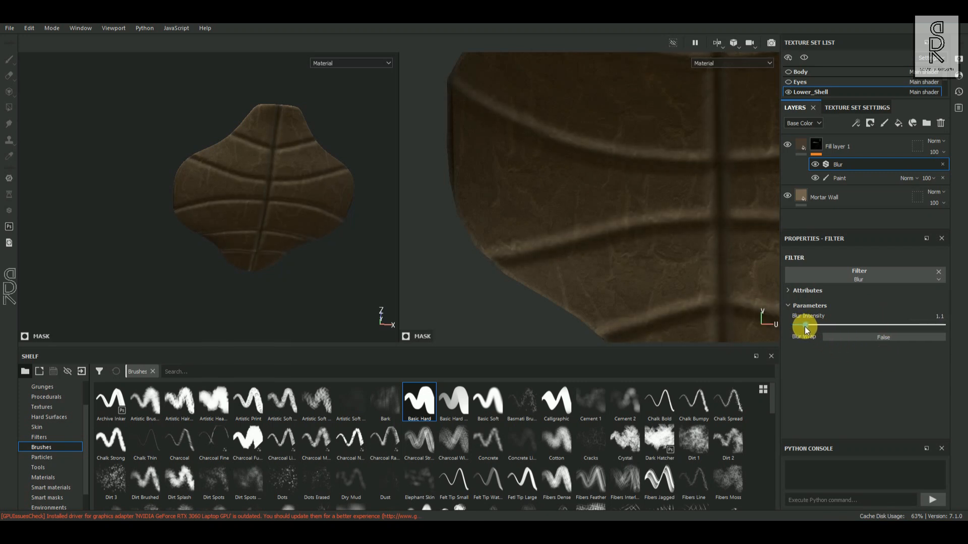
Inspect the softened grooves on the shell and lower the blur intensity slightly.
alt+drag(350, 209, 318, 209)
alt+right_drag(317, 209, 297, 250)
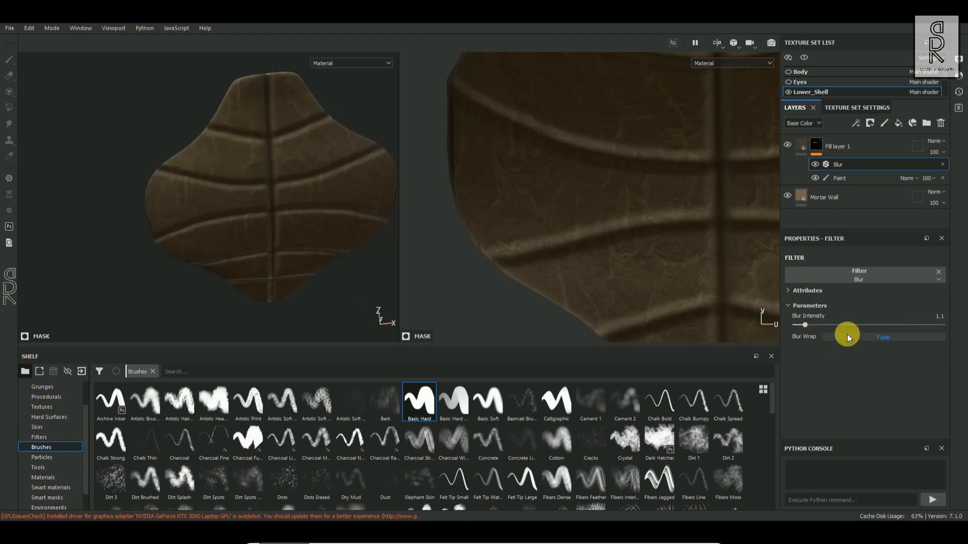
drag(805, 325, 803, 327)
alt+drag(317, 309, 197, 192)
alt+right_drag(197, 192, 272, 216)
Try a deeper groove height of -0.7121 on the fill layer and settle on -0.3939.
click(803, 146)
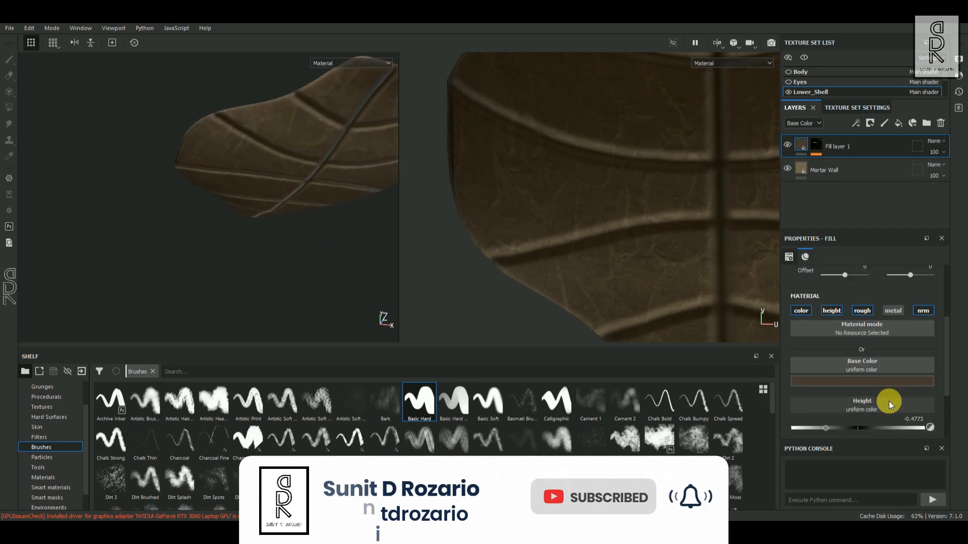
mouse_move(826, 428)
mouse_down()
mouse_move(796, 432)
mouse_move(809, 432)
mouse_up()
mouse_move(236, 203)
alt+mouse_down()
mouse_move(246, 143)
mouse_move(238, 202)
alt+mouse_up()
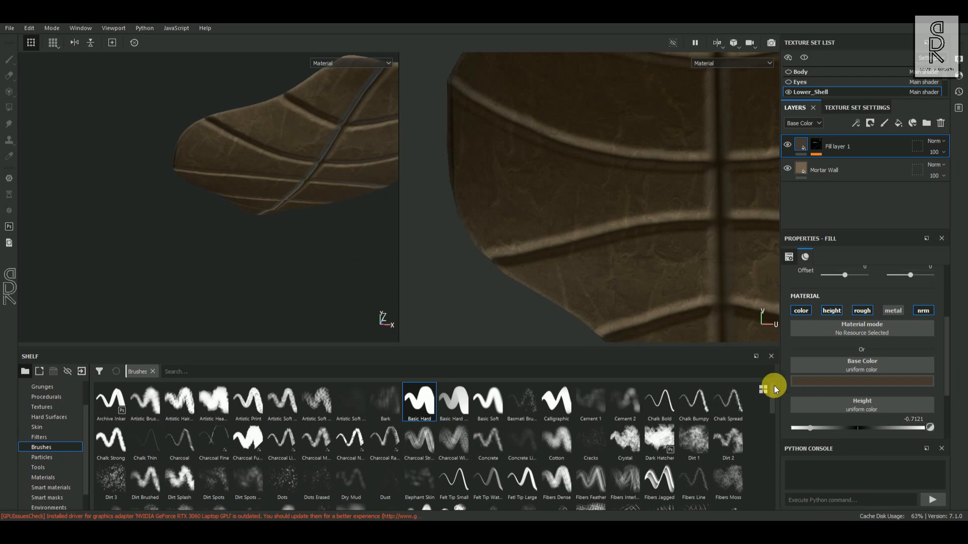
drag(822, 429, 832, 427)
alt+drag(295, 247, 324, 272)
Return to the 3D-only view, show the turtle's hidden parts again, and select the Upper_Shell texture set.
alt+right_drag(673, 207, 600, 287)
alt+middle_drag(591, 297, 566, 240)
alt+drag(205, 258, 299, 243)
click(718, 44)
alt+drag(457, 272, 518, 210)
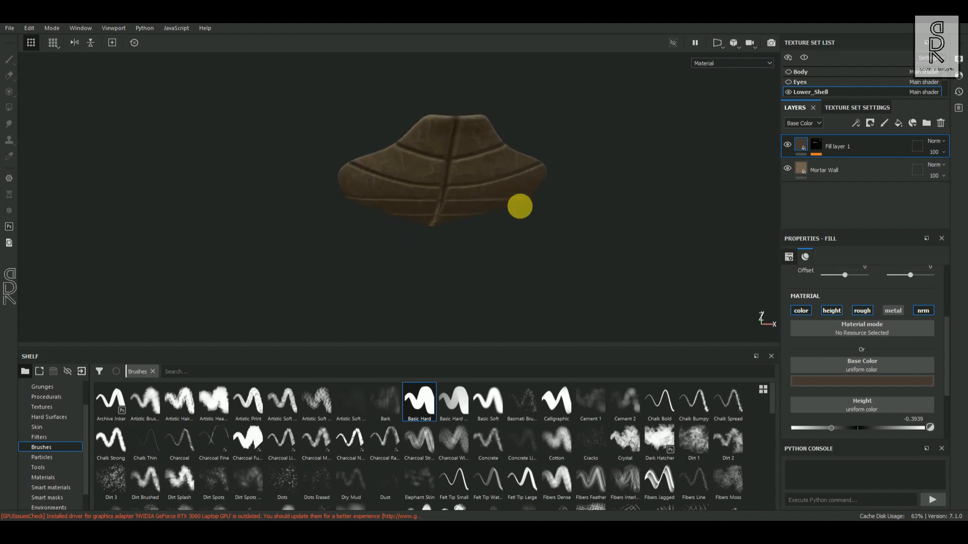
click(788, 73)
alt+drag(598, 203, 470, 222)
scroll(827, 71, down, 2)
click(806, 82)
alt+drag(456, 166, 529, 213)
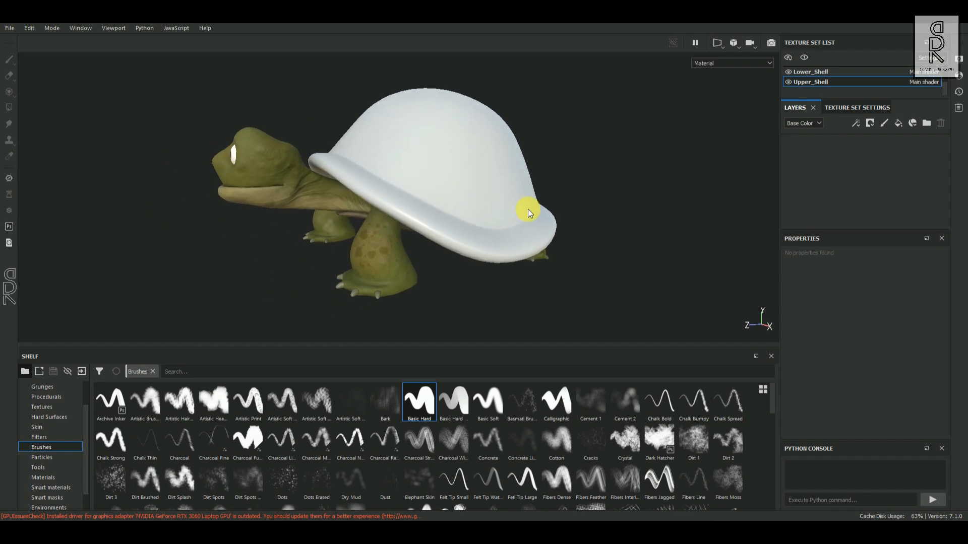
Apply the Mortar Wall material as a layer on the upper shell with its height channel disabled.
click(75, 477)
scroll(186, 488, down, 5)
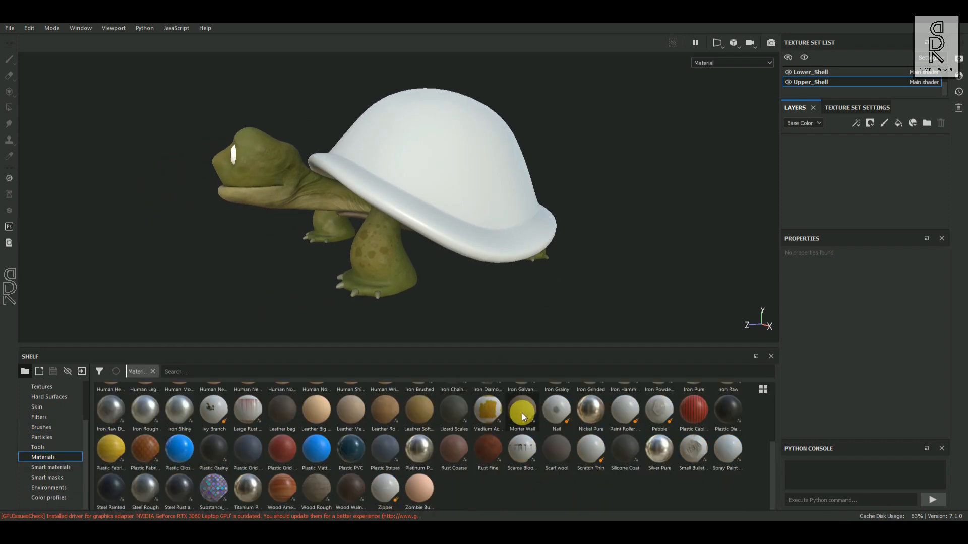
drag(522, 413, 821, 174)
alt+drag(499, 246, 587, 231)
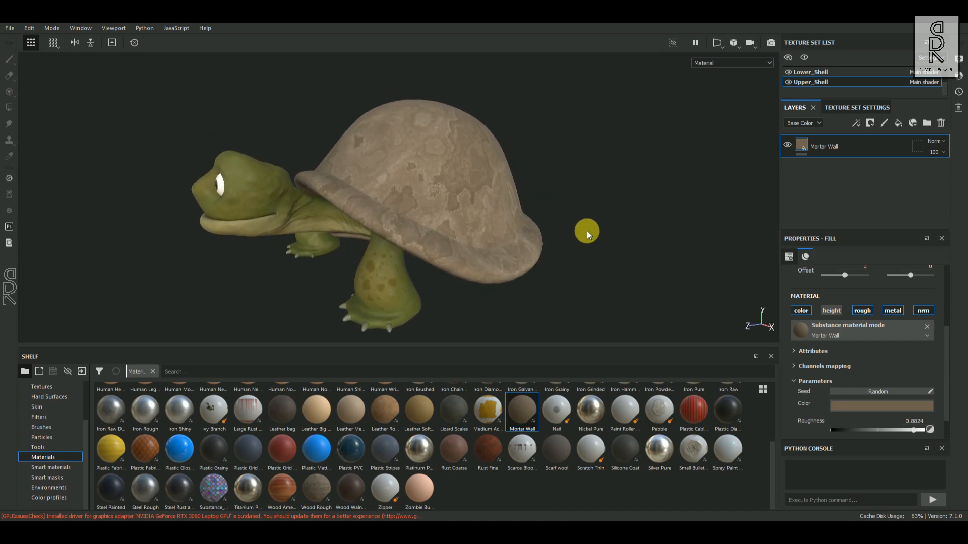
Raise the UV scale of the upper shell's Mortar Wall layer to get a finer pattern.
scroll(917, 338, up, 3)
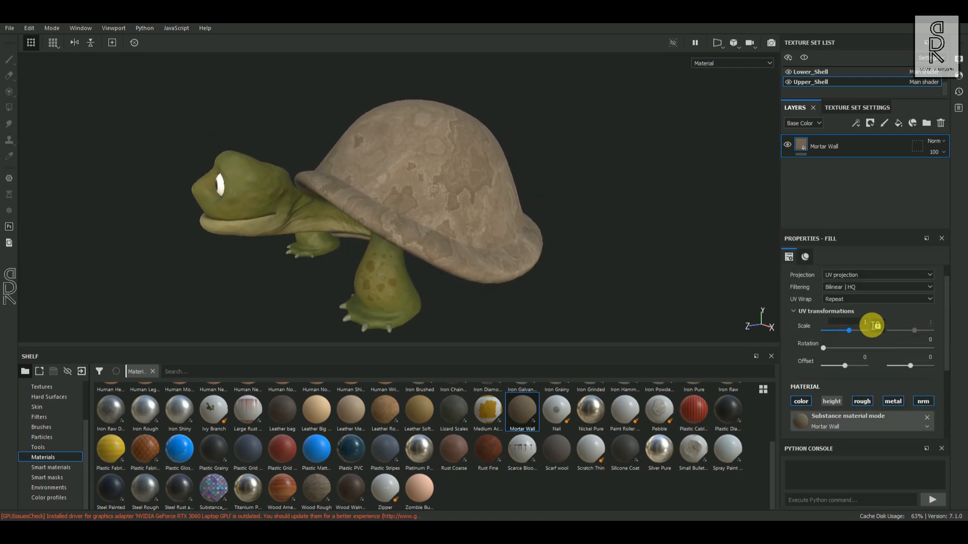
text(0)
alt+drag(581, 226, 532, 202)
Set the Mortar Wall layer's normal intensity to 7 and its roughness to 0.8548.
scroll(921, 364, down, 3)
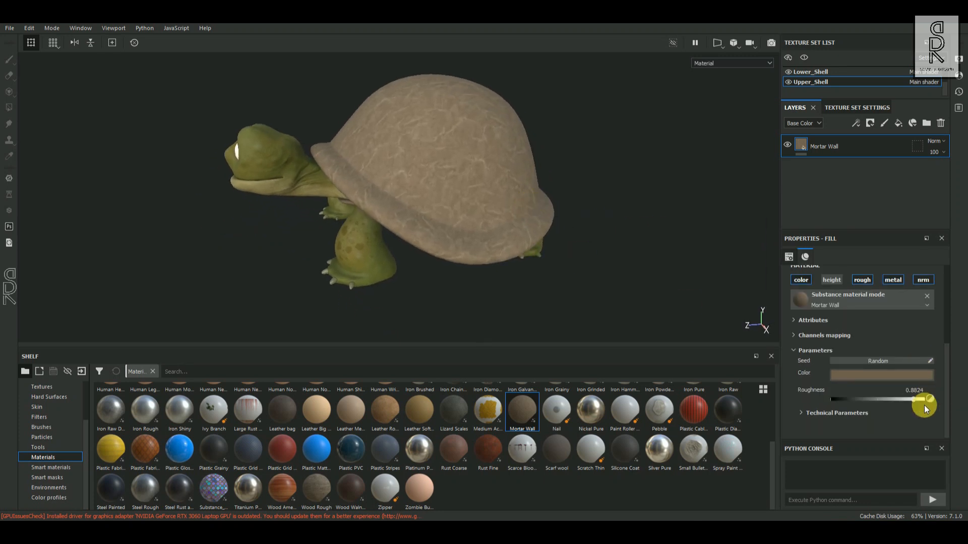
click(802, 413)
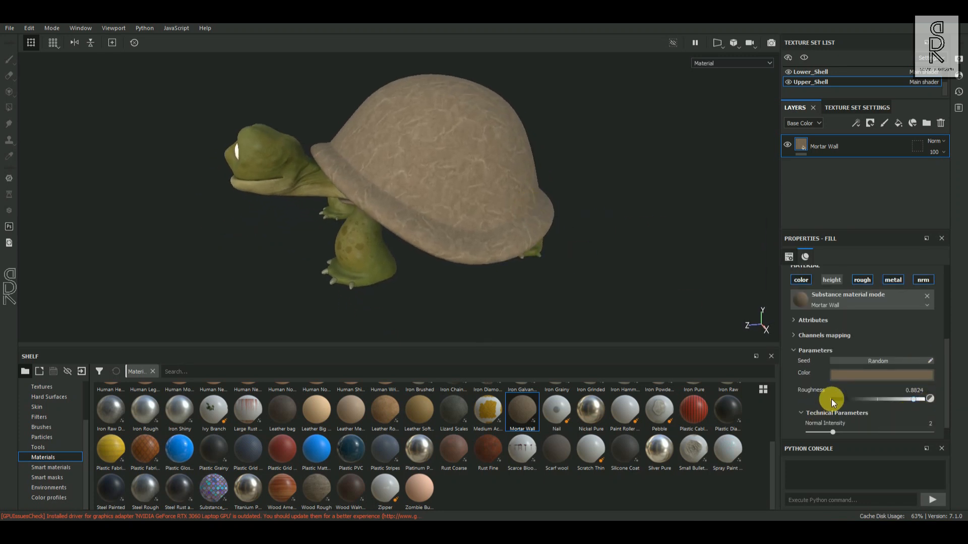
scroll(830, 399, down, 1)
click(903, 413)
click(934, 406)
text(7)
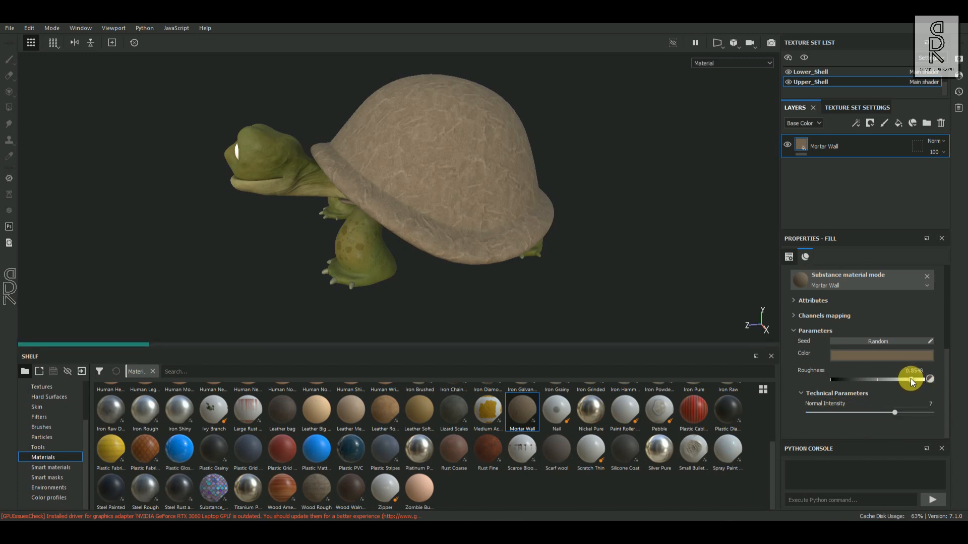
Change the Mortar Wall material's color on the upper shell to a saturated orange-brown.
click(861, 354)
drag(935, 458, 929, 386)
click(956, 419)
drag(956, 420, 952, 432)
alt+drag(514, 236, 454, 255)
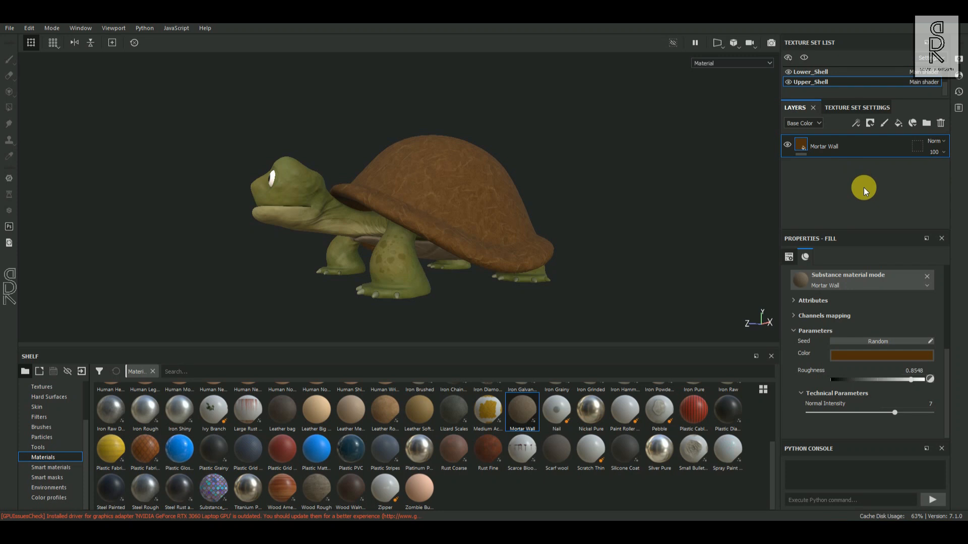
Group the upper shell's Mortar Wall layer into a folder and add a black mask to that folder.
key(ctrl+g)
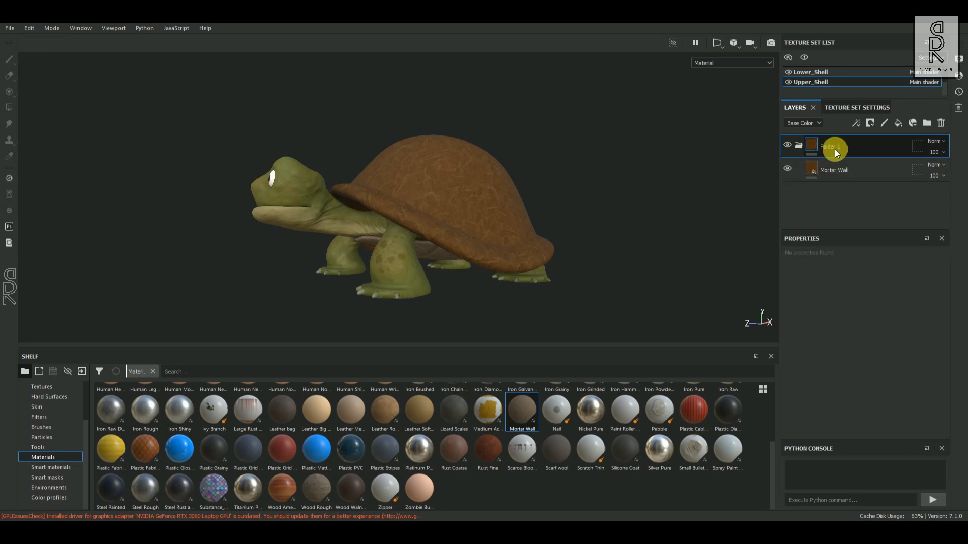
click(870, 123)
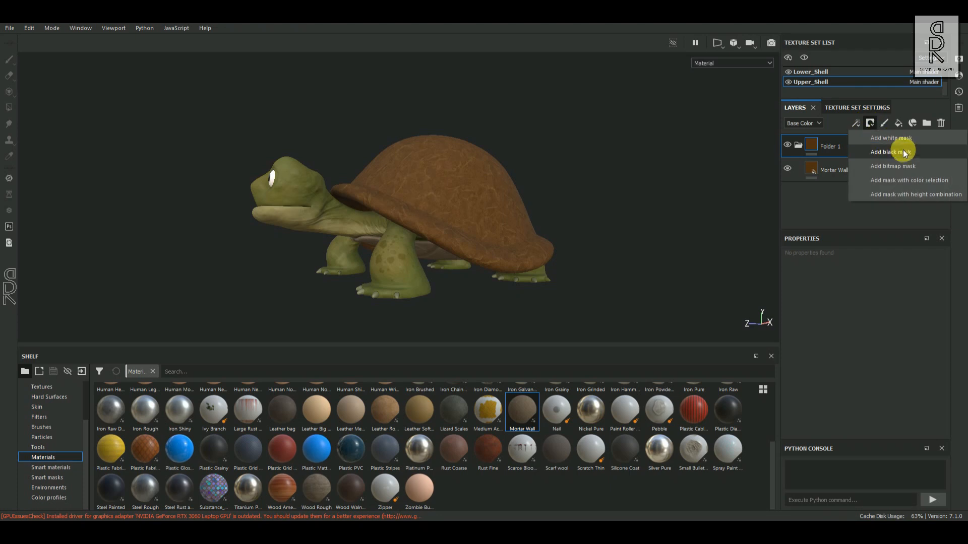
click(906, 153)
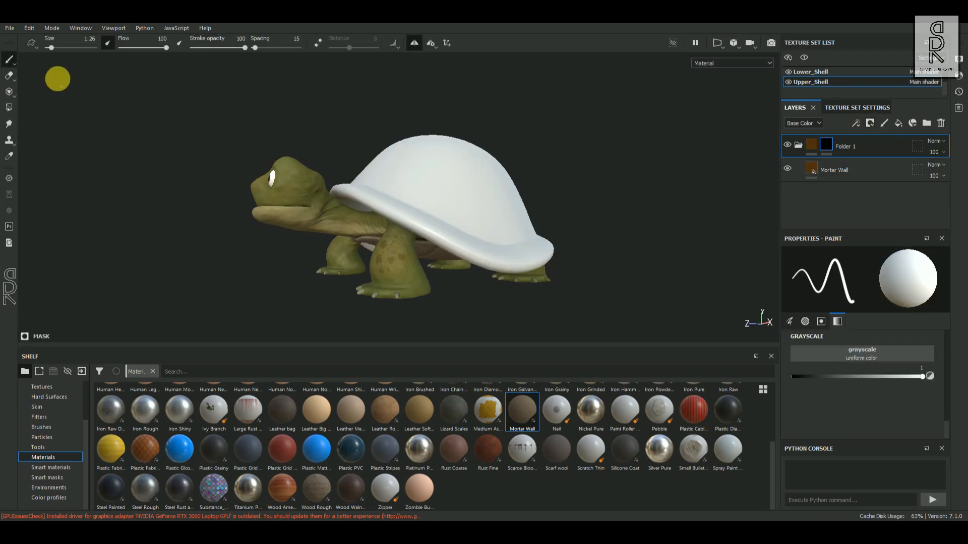
Fill the upper shell's dome into the folder's black mask with the Polygon Fill tool, leaving out the rim.
click(9, 107)
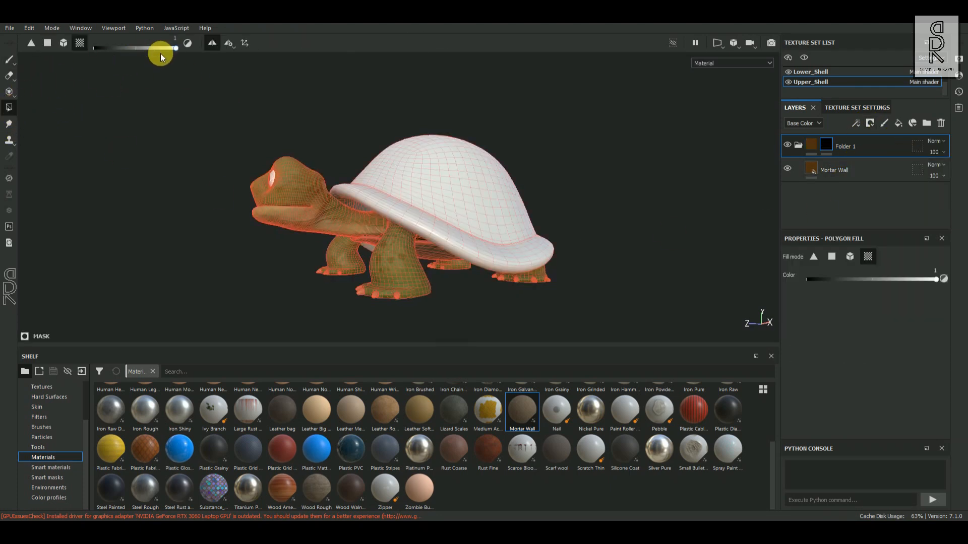
click(486, 190)
mouse_move(620, 216)
alt+mouse_down()
mouse_move(507, 237)
mouse_move(384, 209)
mouse_move(385, 173)
mouse_move(447, 207)
mouse_move(4, 122)
mouse_move(685, 266)
alt+mouse_up()
key(1)
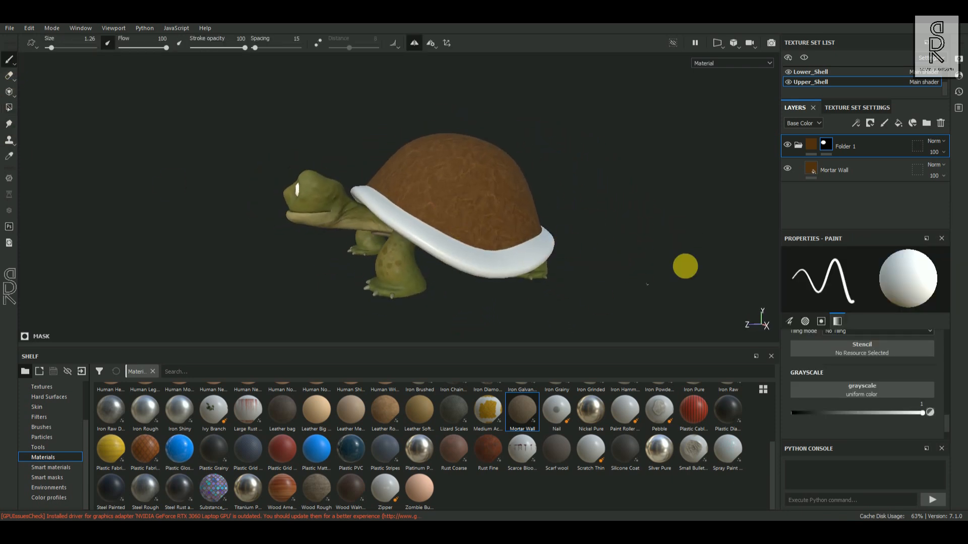
Add a fill layer directly above the Mortar Wall layer inside the upper shell's folder.
click(871, 169)
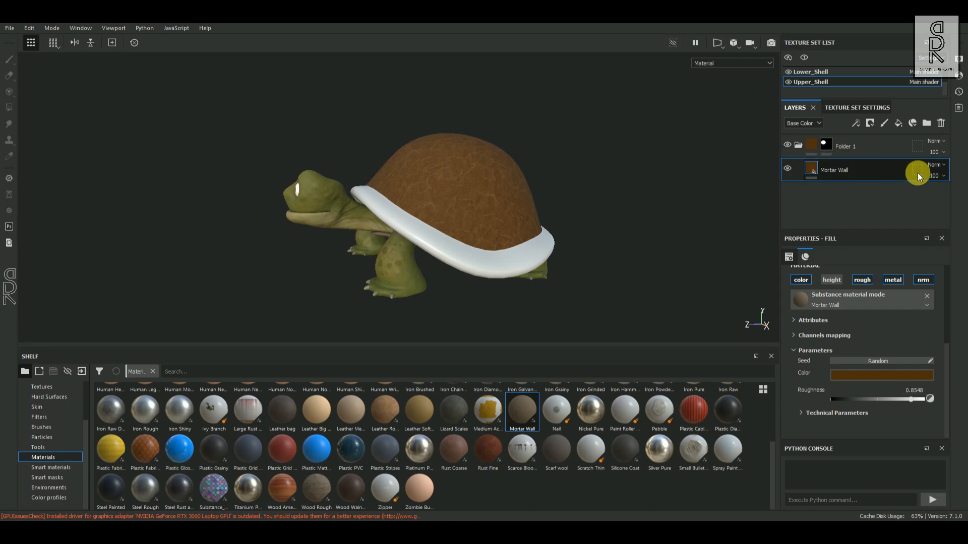
click(899, 124)
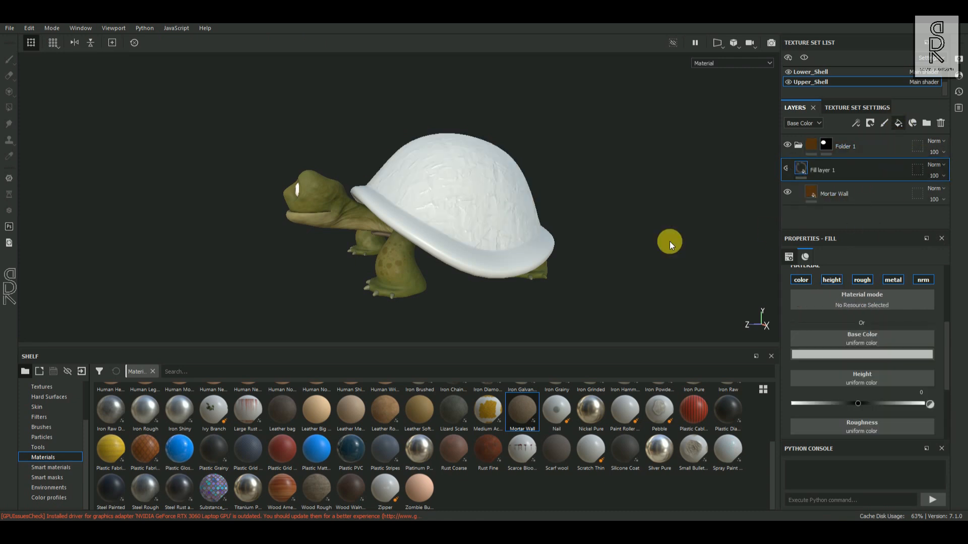
alt+drag(607, 237, 626, 239)
alt+right_drag(567, 280, 597, 268)
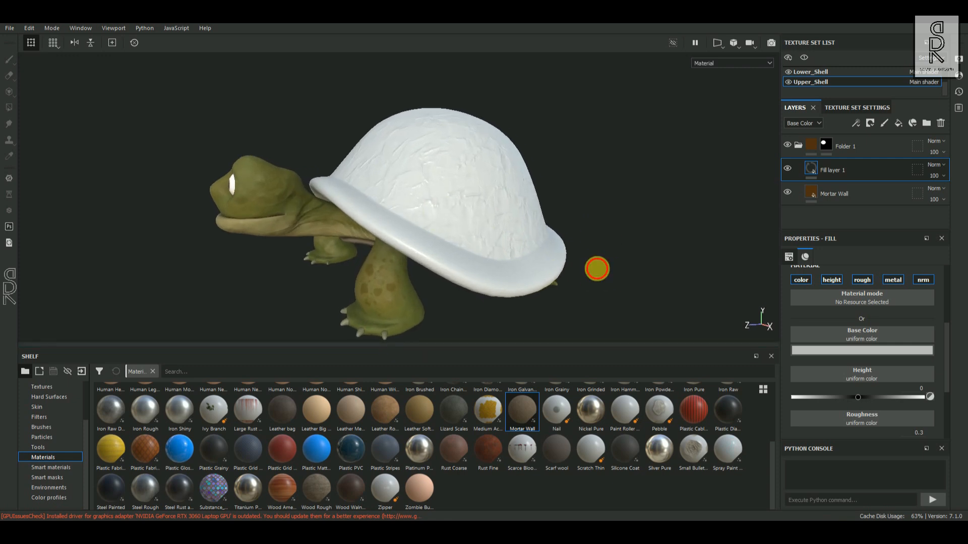
alt+drag(597, 268, 566, 271)
alt+middle_drag(595, 248, 588, 231)
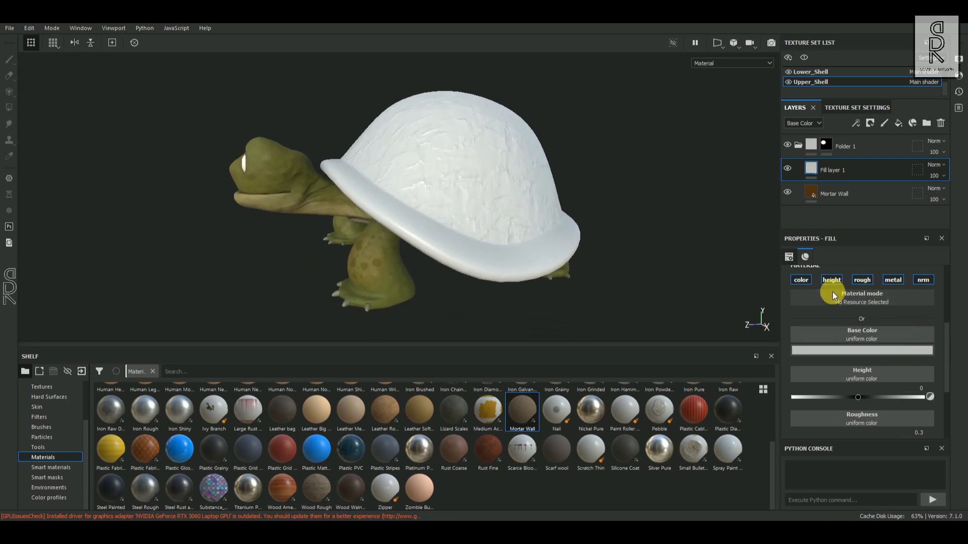
Sample the Mortar Wall layer's brown as the new fill layer's base color and turn off its metal channel.
click(822, 350)
click(874, 359)
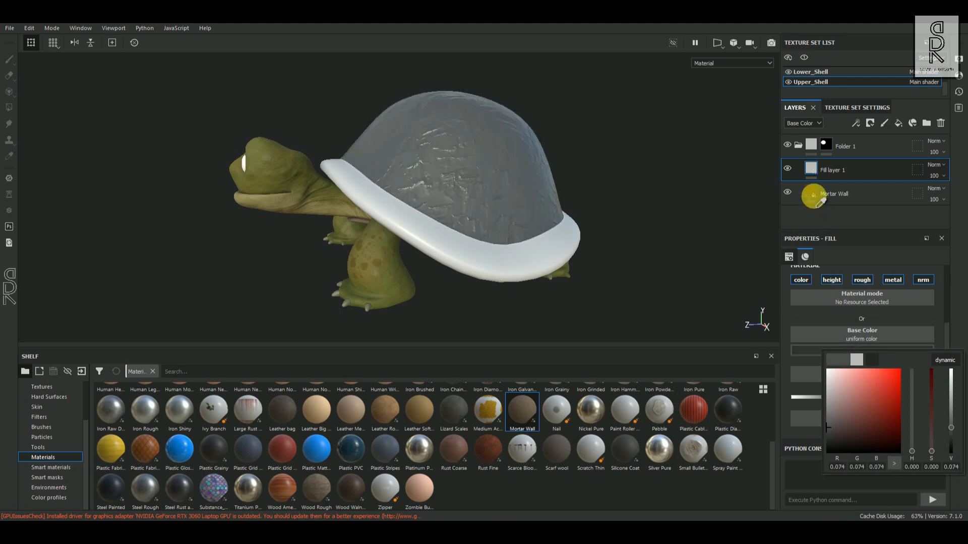
click(810, 193)
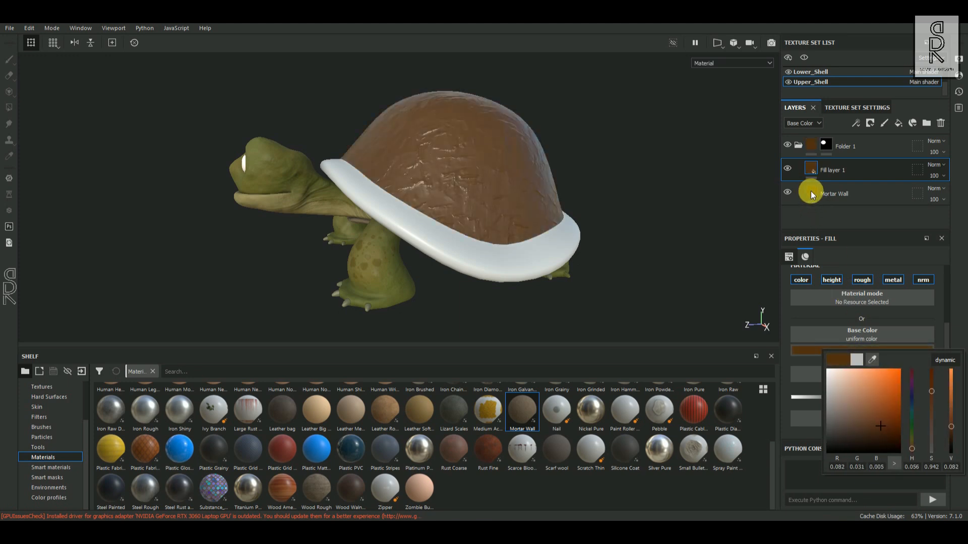
click(952, 215)
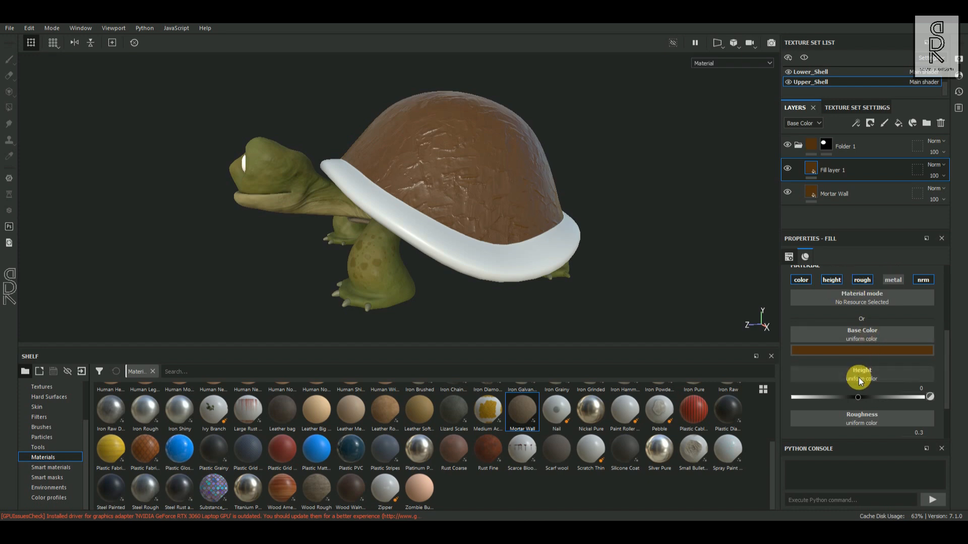
Set the fill layer's height to 1 and its roughness to 0.5644.
scroll(880, 393, down, 2)
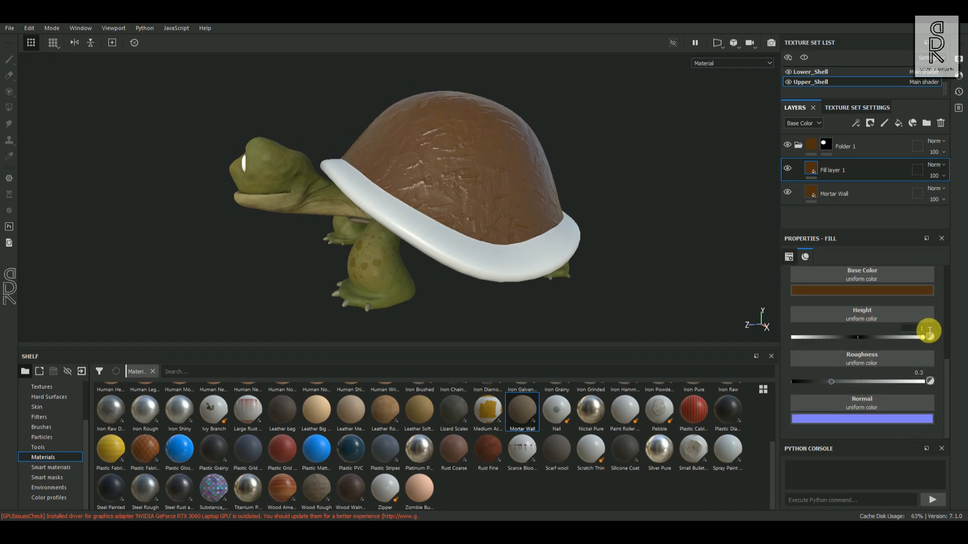
drag(834, 383, 868, 383)
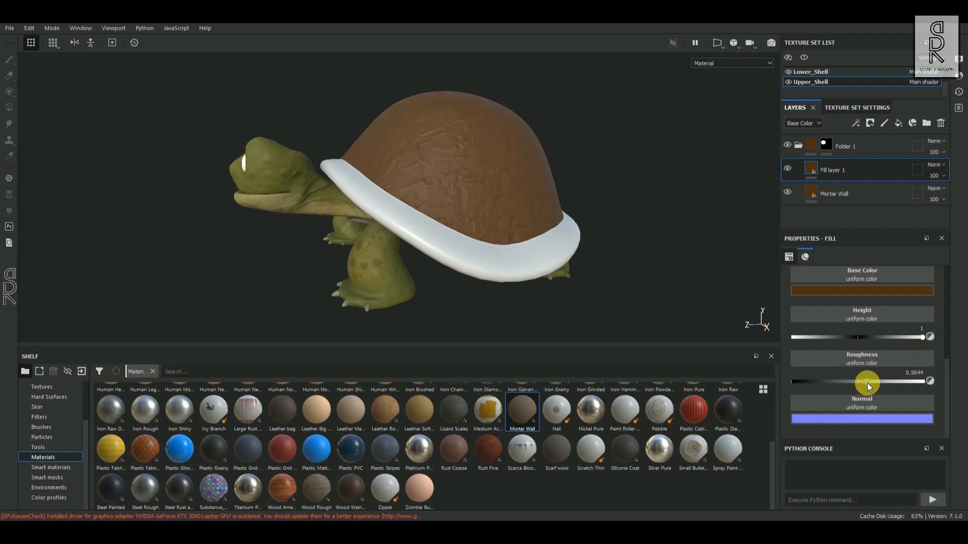
alt+drag(486, 215, 529, 241)
Darken the fill layer's brown base color to saturation 0.890 and value 0.064.
scroll(897, 353, up, 3)
click(921, 377)
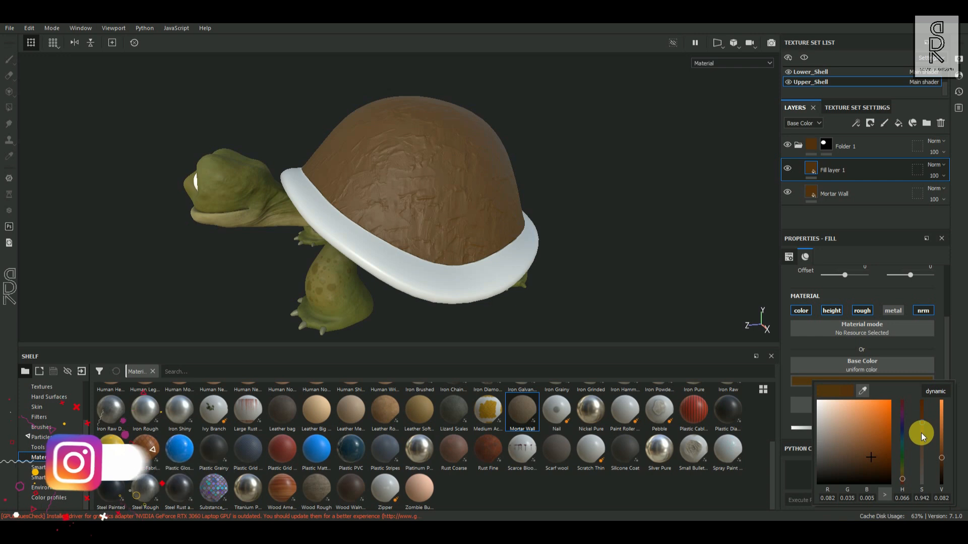
drag(921, 432, 942, 461)
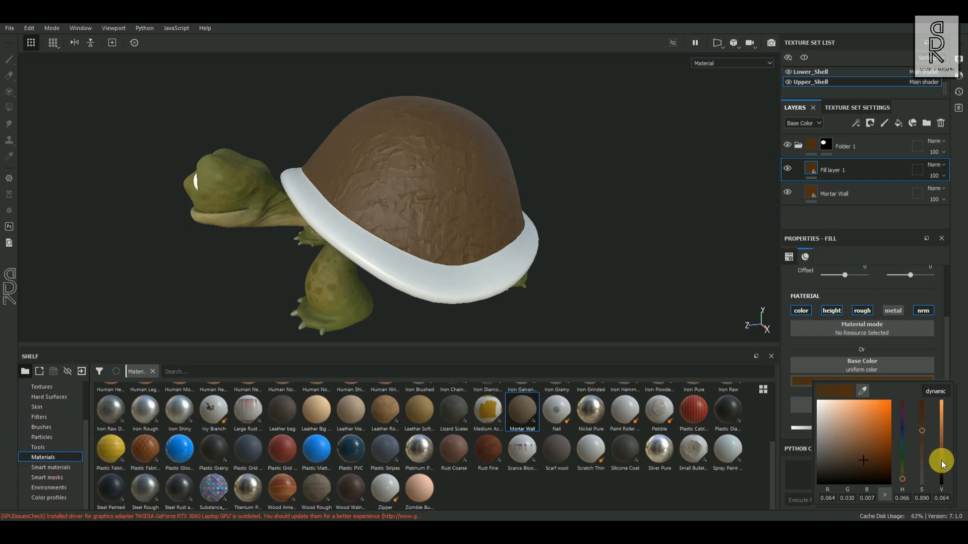
Add a black mask to Fill layer 1 and add a fill effect to that mask.
alt+drag(479, 281, 585, 271)
shift+right_drag(585, 271, 493, 285)
alt+drag(492, 285, 542, 259)
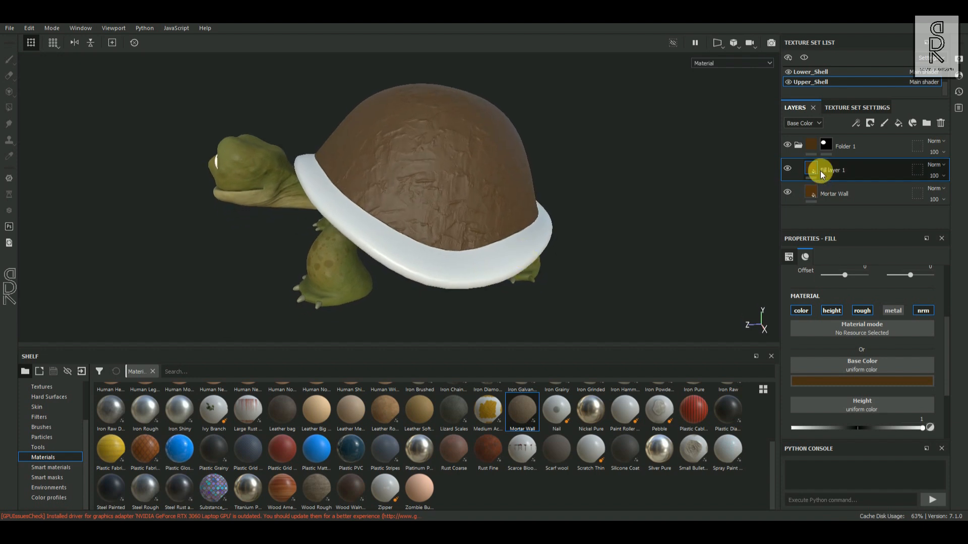
click(870, 123)
click(887, 151)
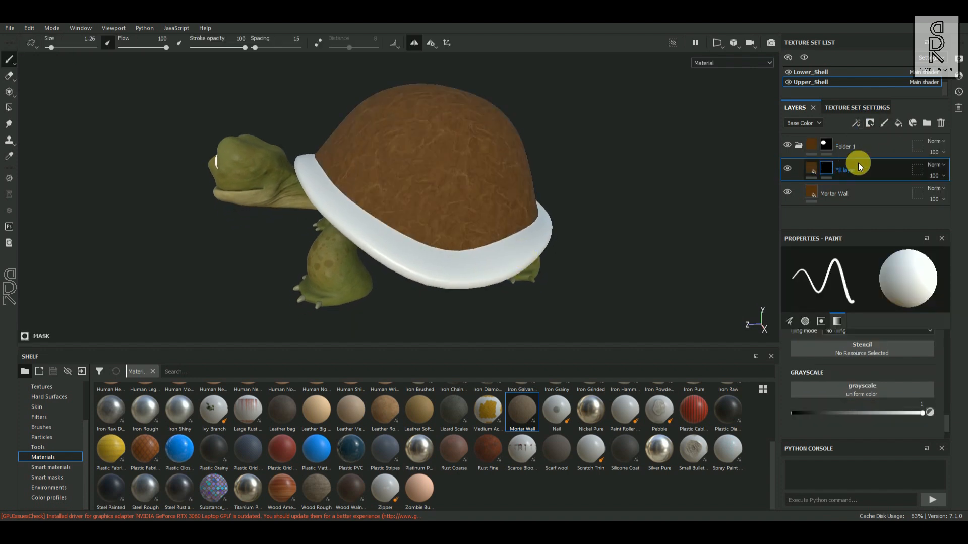
right_click(824, 168)
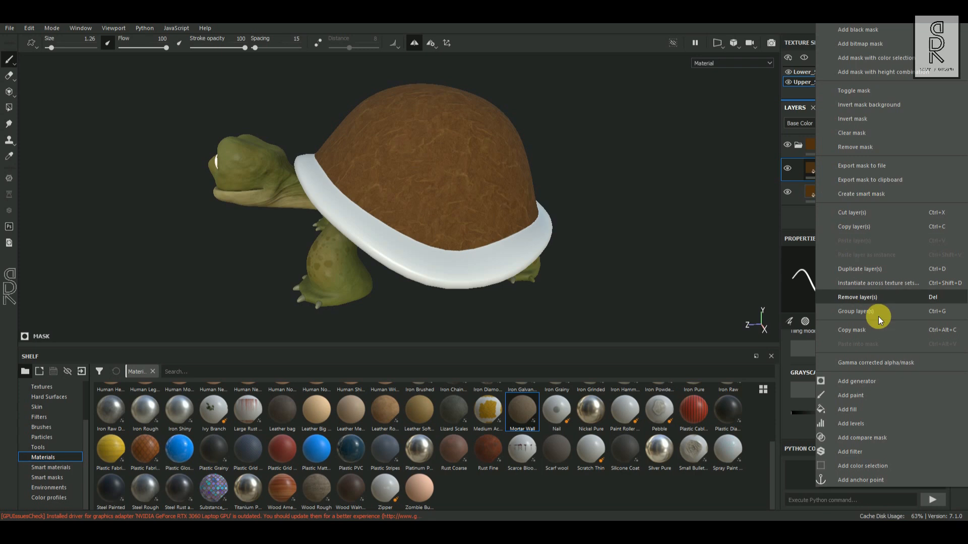
click(860, 410)
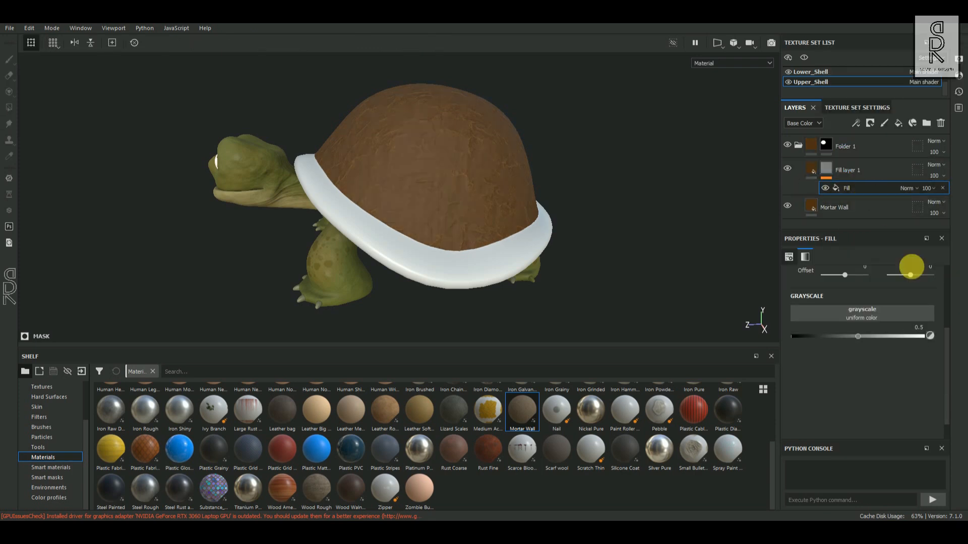
Assign the Mesh 2 procedural as the grayscale of Fill layer 1's mask fill.
scroll(50, 459, up, 2)
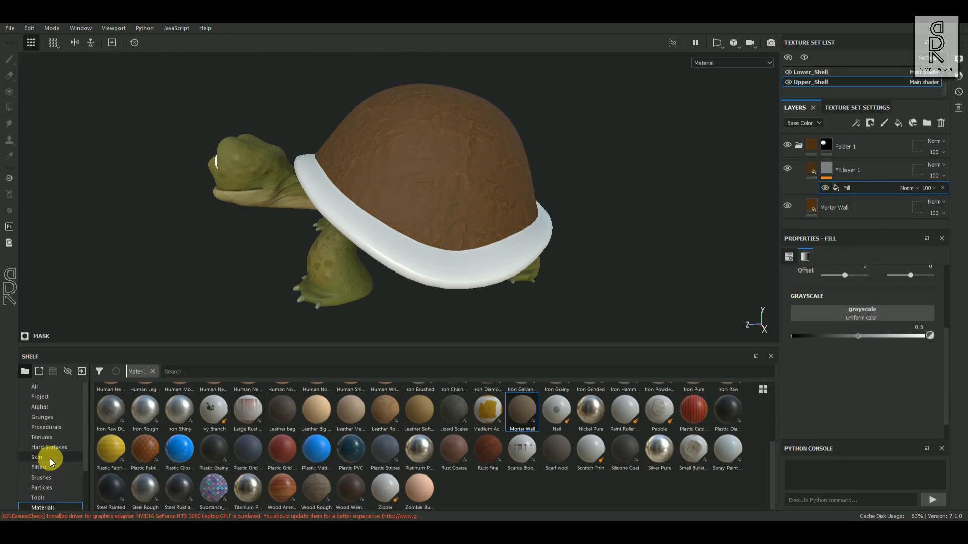
click(47, 428)
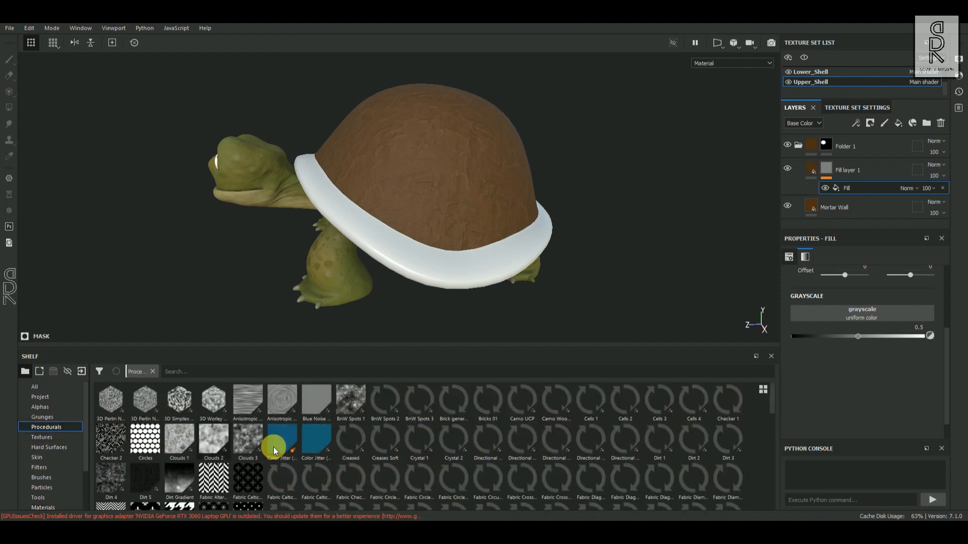
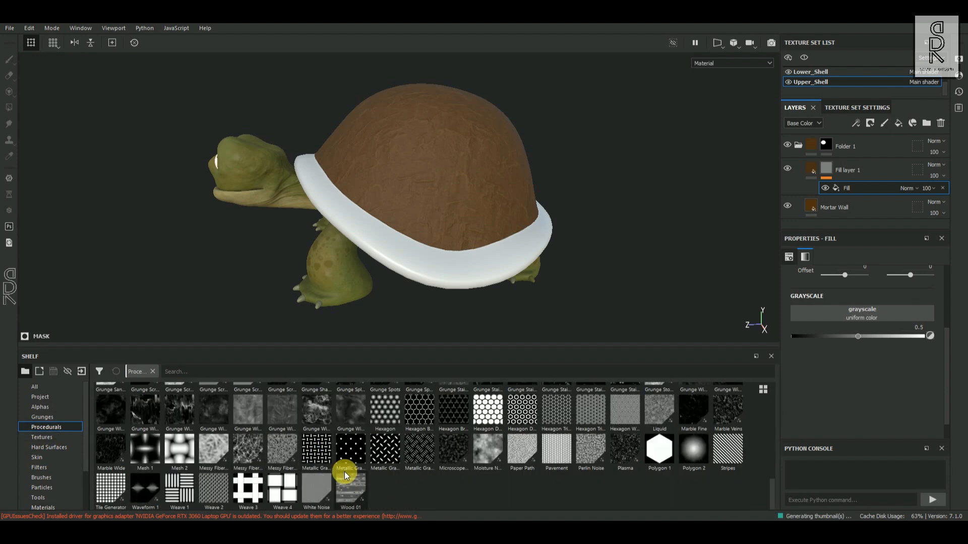
drag(171, 455, 820, 312)
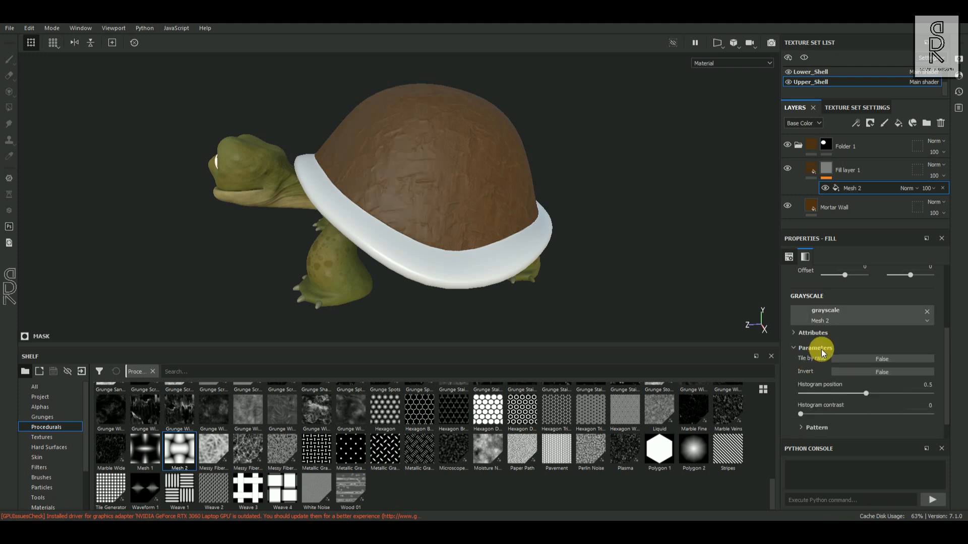
Increase the tiling in Mesh 2's pattern parameters to repeat the woven plates across the shell dome.
alt+drag(371, 216, 418, 216)
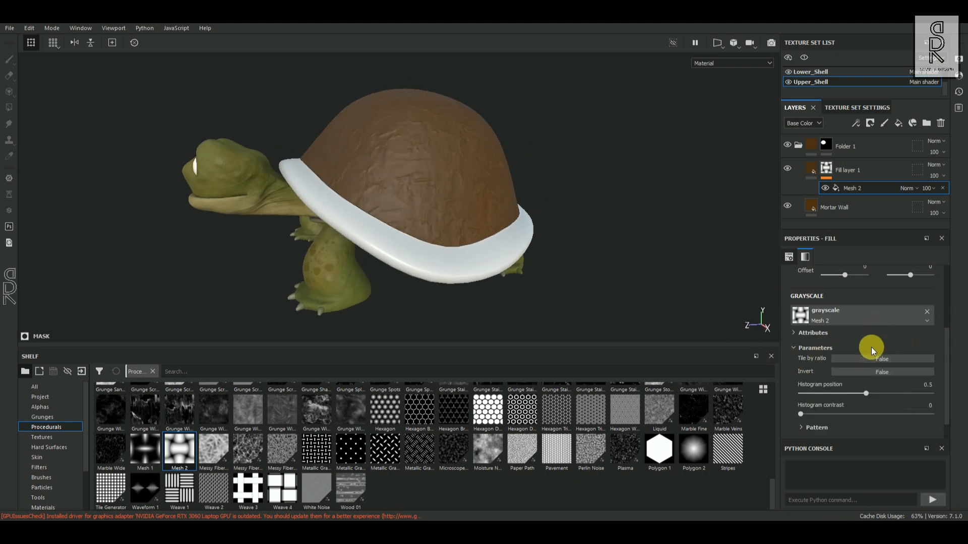
scroll(871, 347, down, 1)
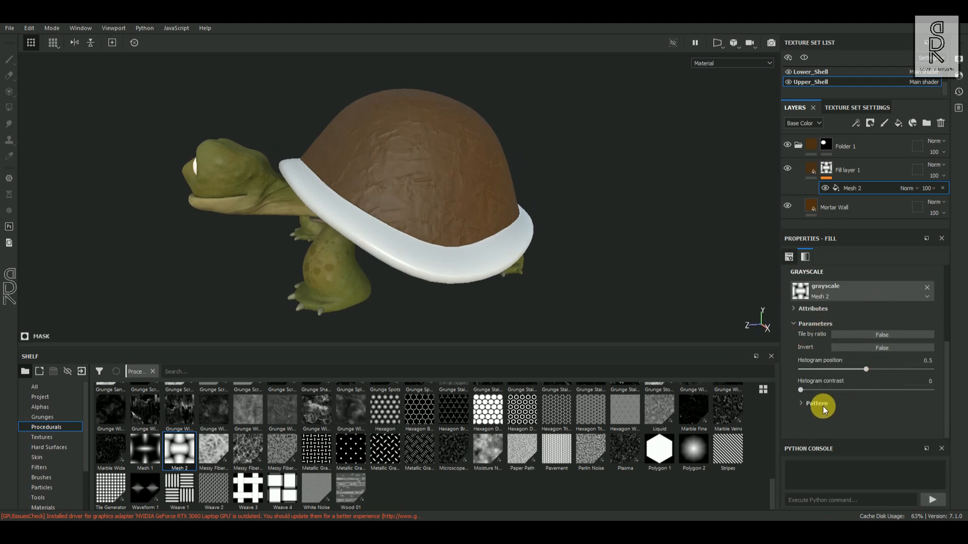
click(800, 404)
scroll(852, 406, down, 1)
drag(857, 407, 880, 411)
alt+drag(417, 231, 403, 273)
Lower the opacity of the Mesh 2 mask fill to 80.
scroll(920, 389, up, 6)
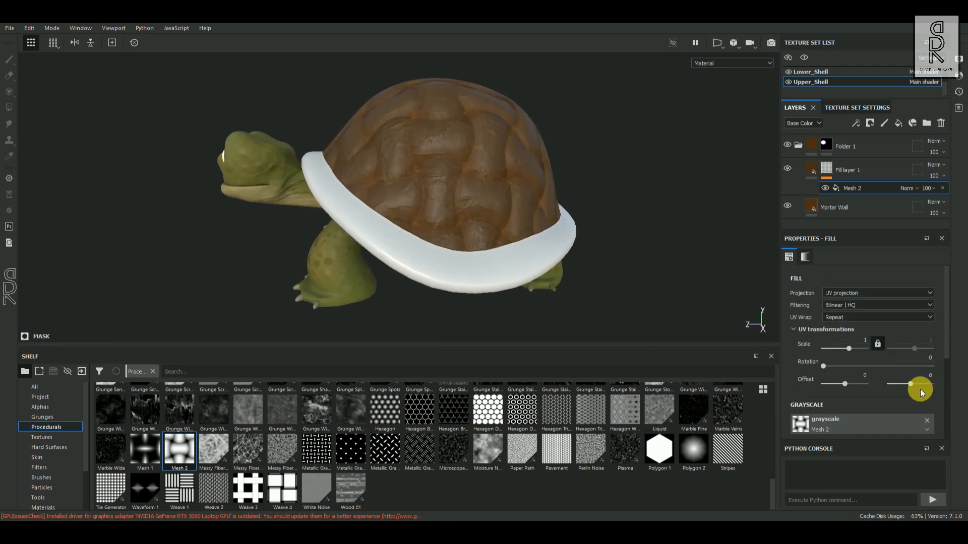
click(927, 187)
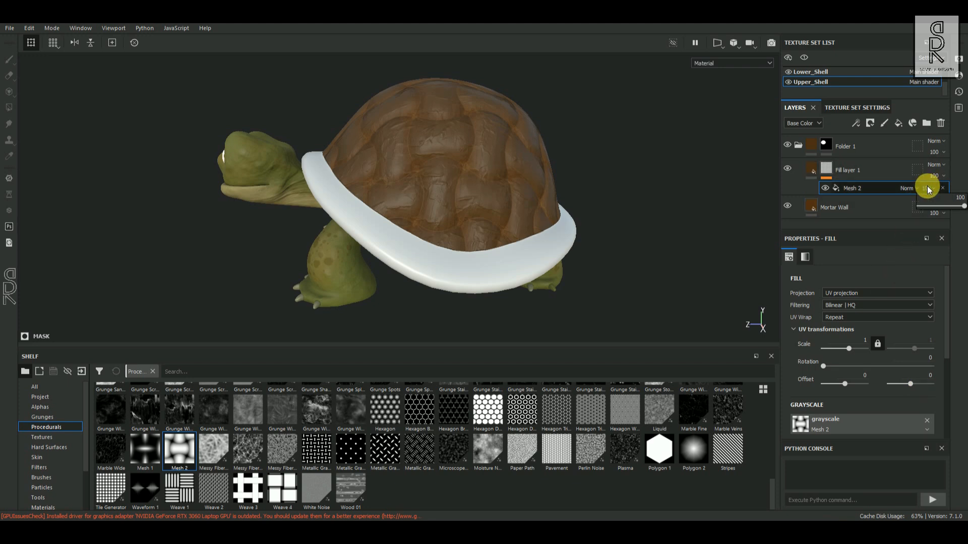
click(965, 203)
Add a second fill layer above Fill layer 1 in the upper shell's folder.
mouse_move(464, 244)
alt+mouse_down()
mouse_move(549, 241)
mouse_move(465, 260)
mouse_move(555, 227)
mouse_move(639, 282)
alt+mouse_up()
scroll(576, 240, down, 4)
click(894, 174)
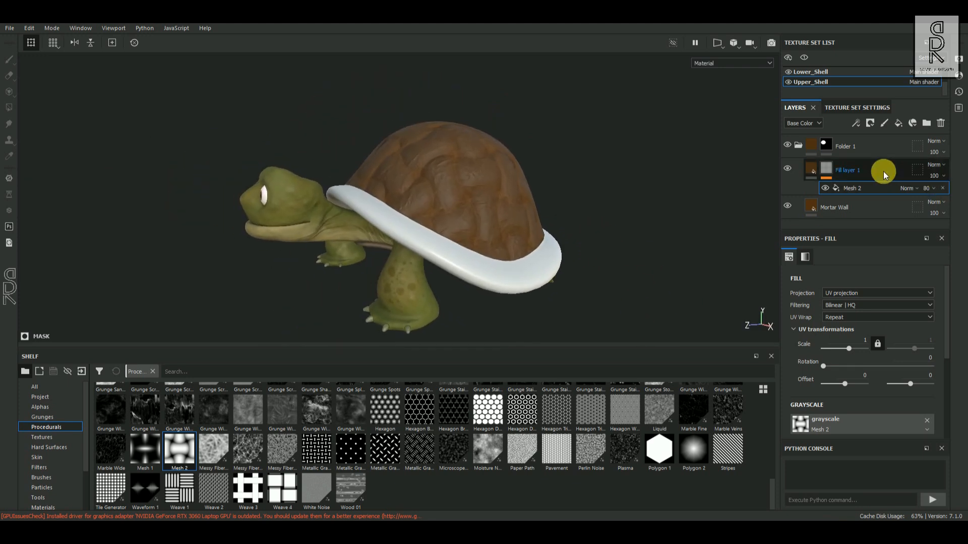
key(1)
click(900, 125)
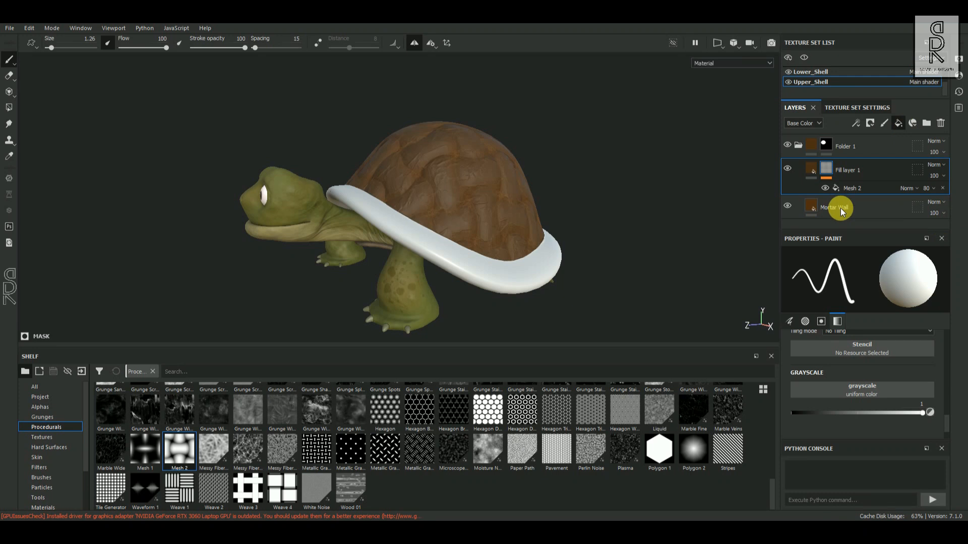
alt+drag(586, 280, 575, 230)
scroll(931, 295, down, 3)
scroll(930, 295, down, 1)
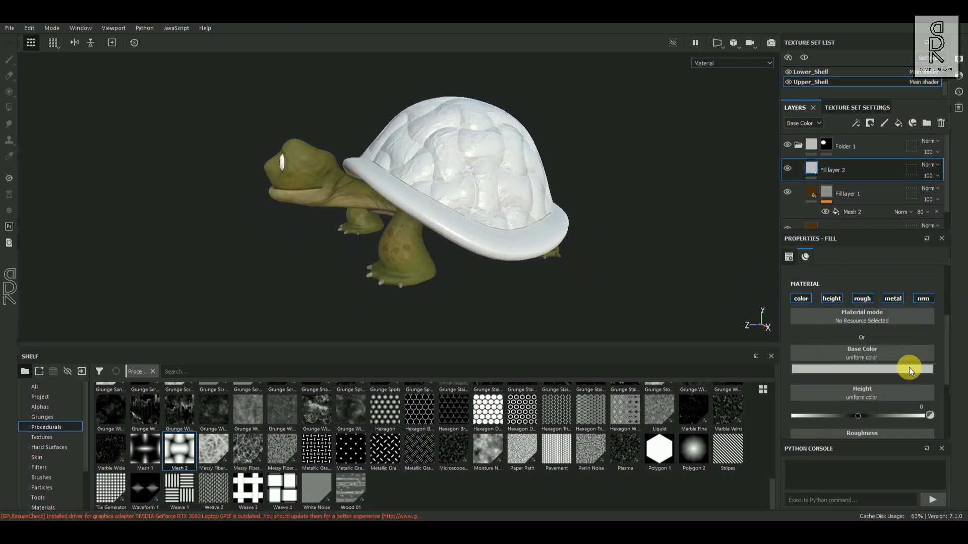
Turn off Fill layer 2's metal channel and set its base color to a lighter brown than Fill layer 1.
click(895, 298)
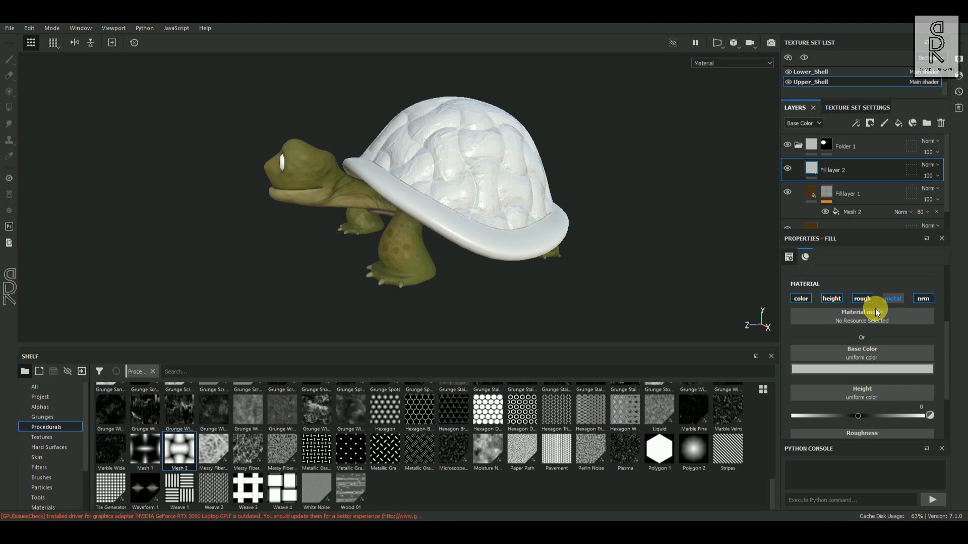
click(846, 370)
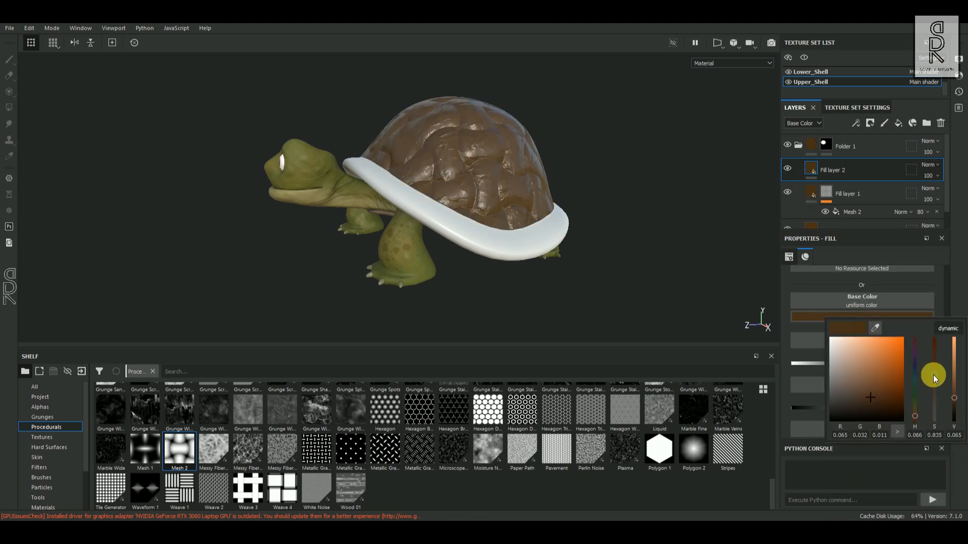
drag(953, 400, 953, 389)
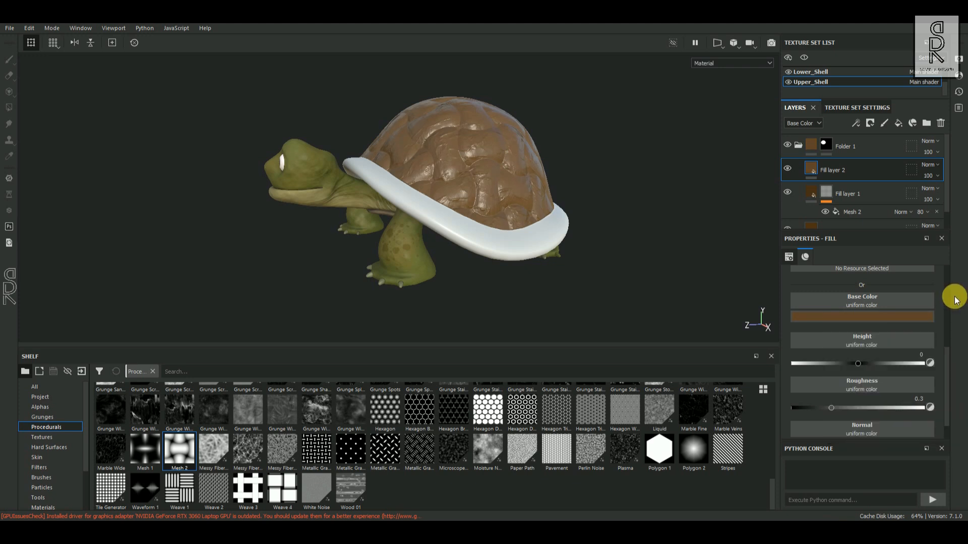
Set Fill layer 2's roughness to 0.5606 and its height to 0.5.
scroll(860, 380, down, 1)
drag(849, 383, 866, 382)
drag(858, 337, 957, 328)
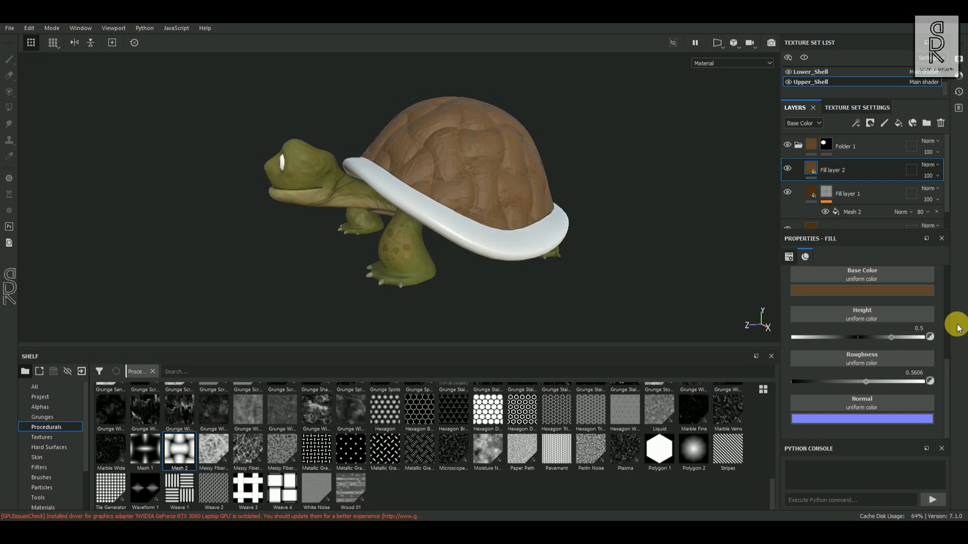
Add a black mask to Fill layer 2 and add a fill effect to that mask.
alt+drag(595, 235, 514, 230)
scroll(512, 255, up, 2)
click(870, 123)
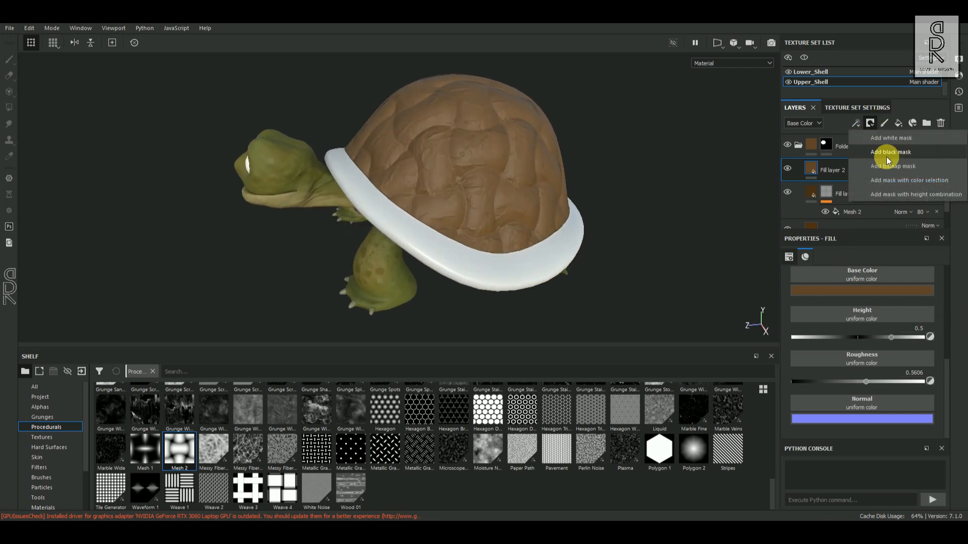
click(887, 152)
right_click(825, 169)
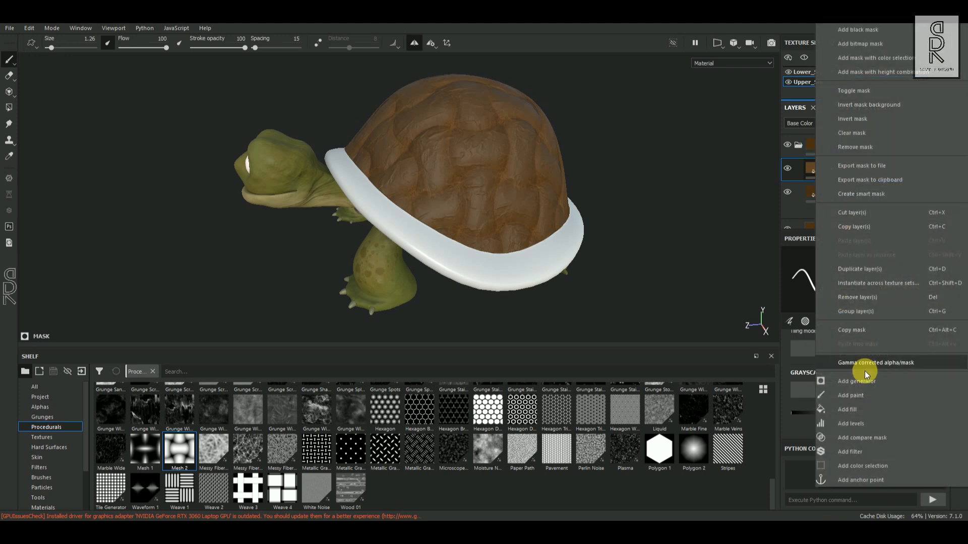
click(863, 412)
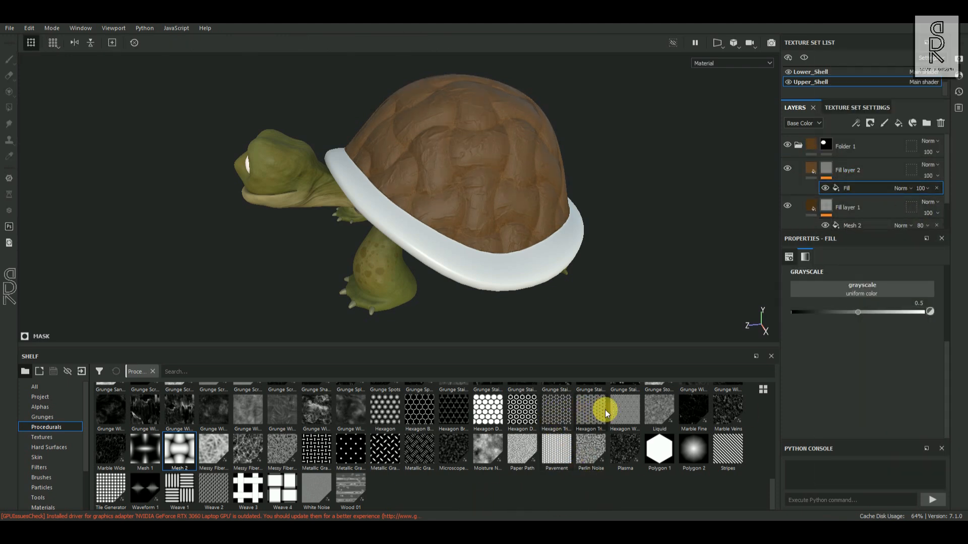
Use the Hexagon Wave procedural in Fill layer 2's mask fill and increase its divisions for a denser pattern.
drag(625, 413, 818, 291)
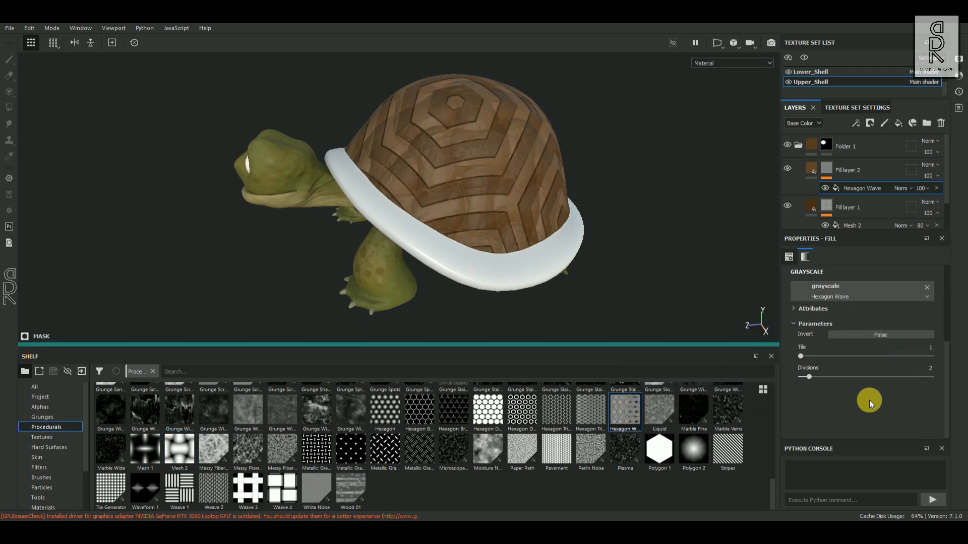
drag(809, 377, 850, 379)
Rotate the Hexagon Wave pattern to 42 and set its first UV offset value to -0.02.
scroll(887, 374, up, 5)
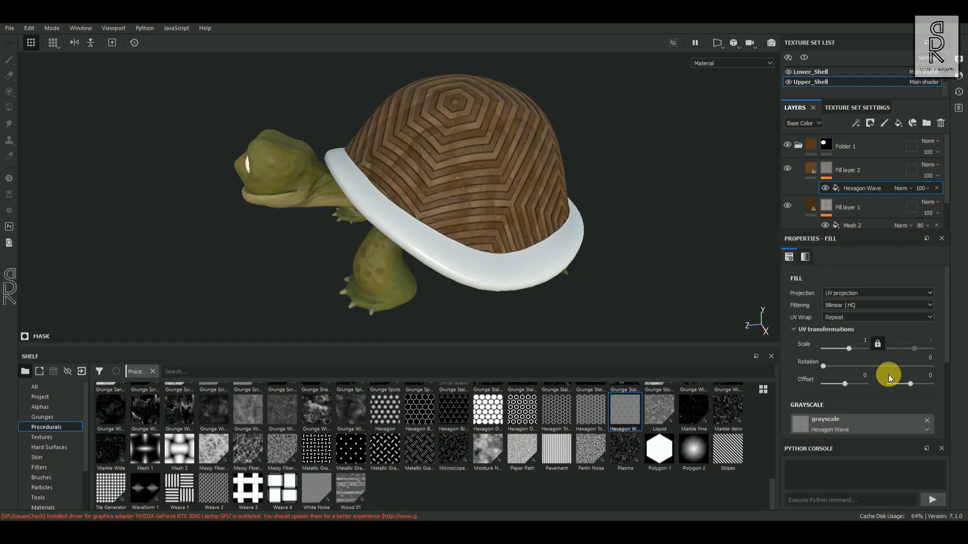
drag(824, 367, 834, 368)
mouse_move(449, 267)
alt+mouse_down()
mouse_move(437, 250)
mouse_move(457, 283)
alt+mouse_up()
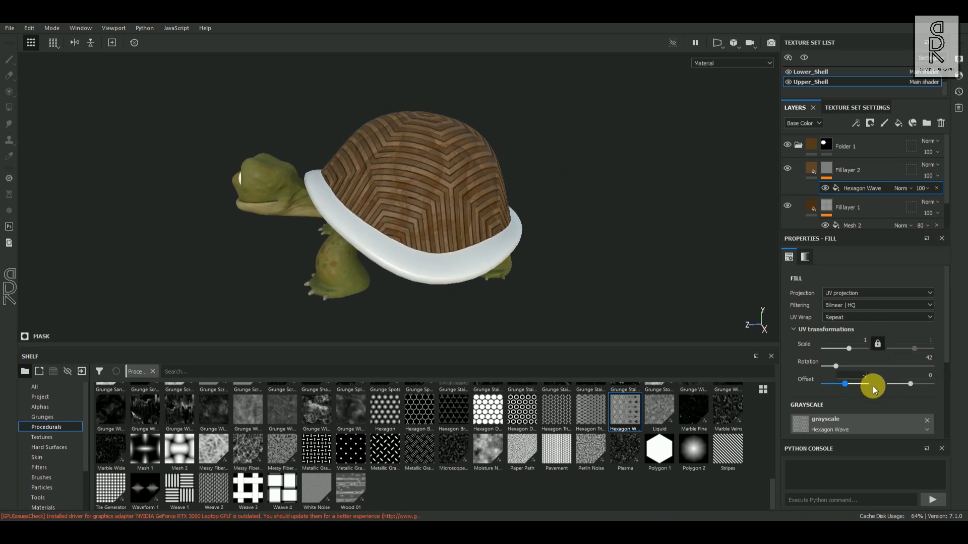
text(-0.02)
key(Return)
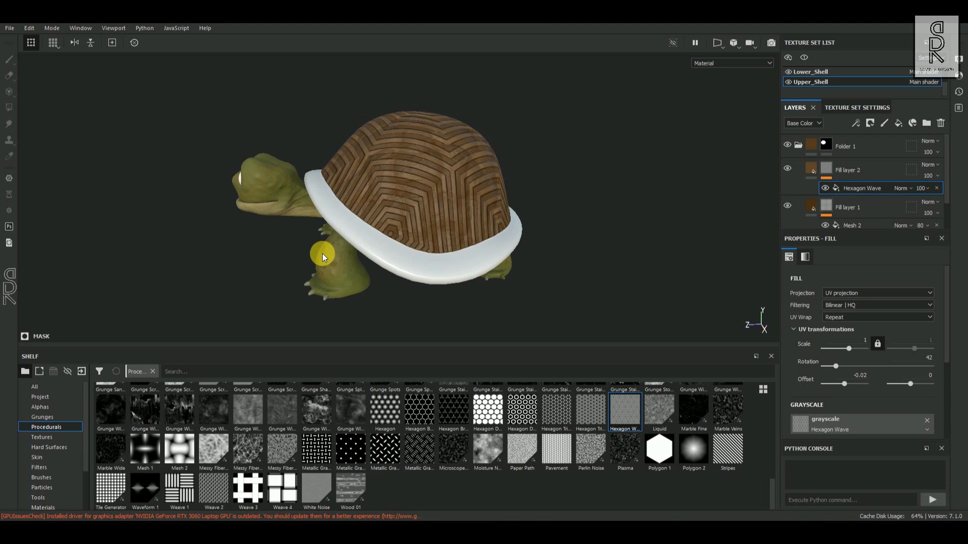
alt+drag(387, 232, 395, 241)
scroll(394, 241, up, 2)
Add a Blur filter above Hexagon Wave in Fill layer 2's mask and set its blur intensity to 1.6.
right_click(844, 189)
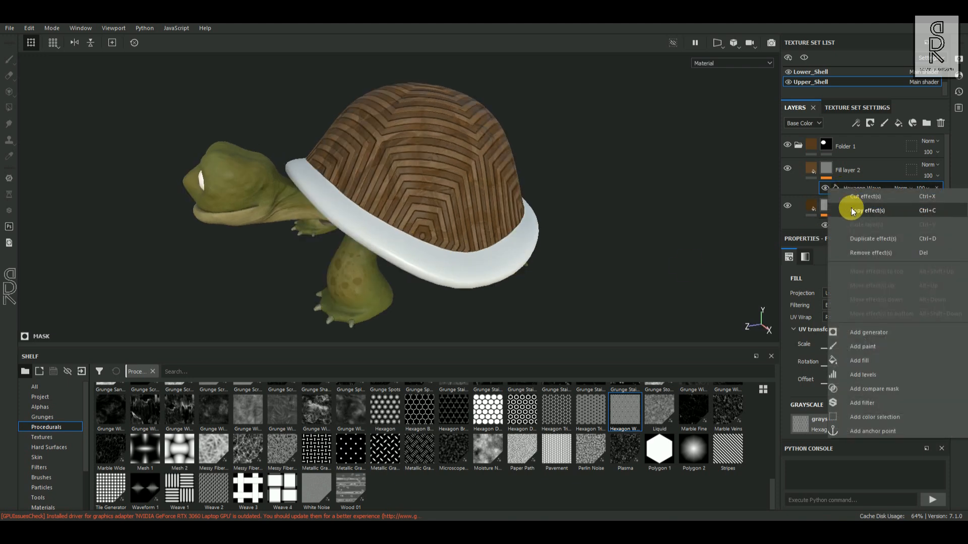
click(867, 403)
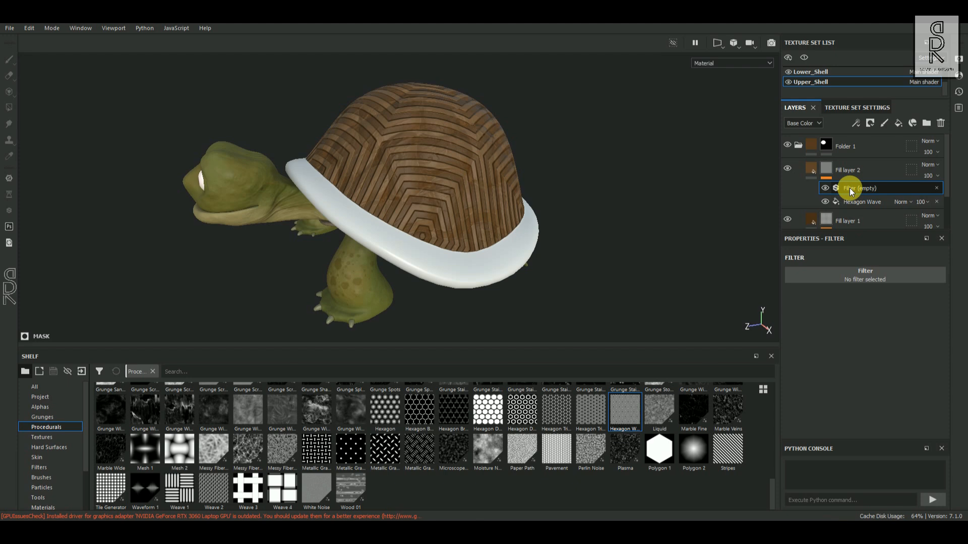
click(850, 272)
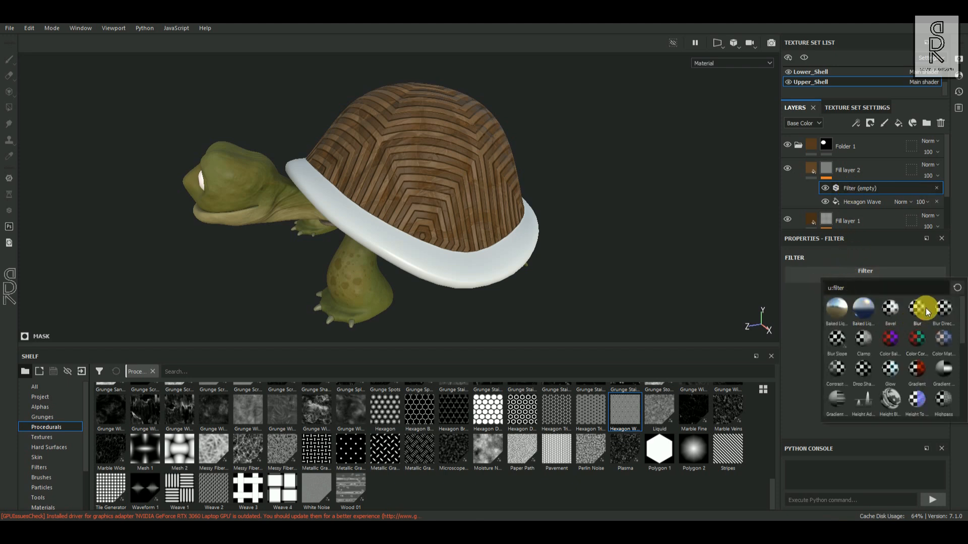
click(915, 309)
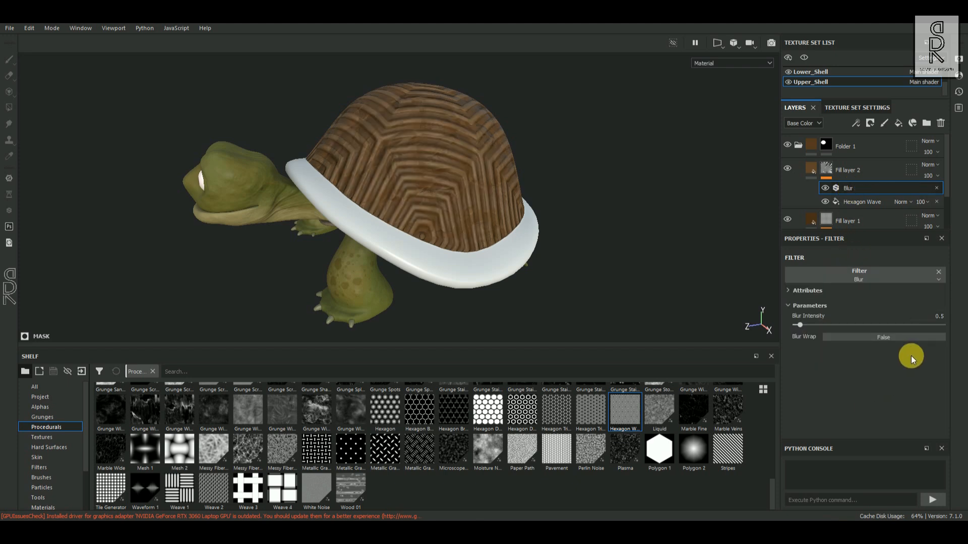
drag(944, 320, 947, 322)
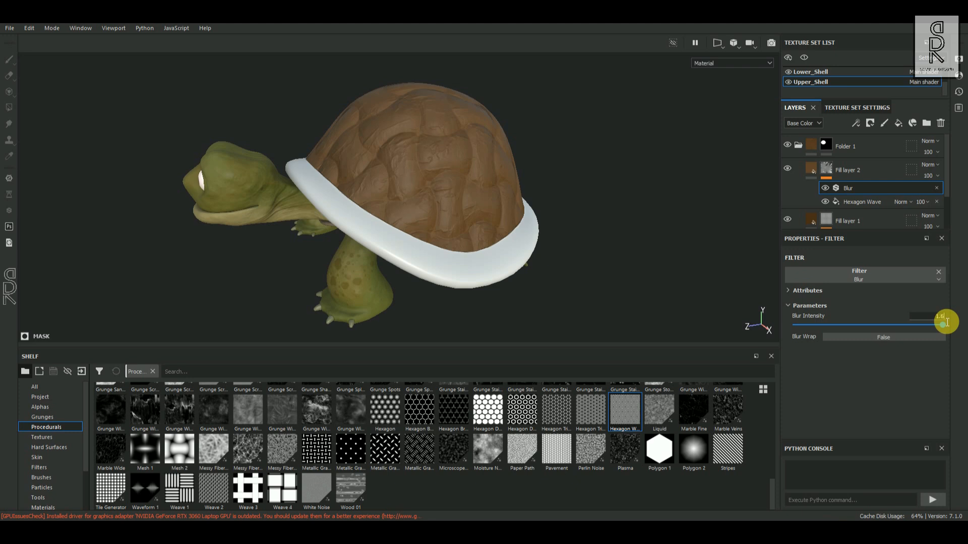
alt+drag(564, 202, 697, 290)
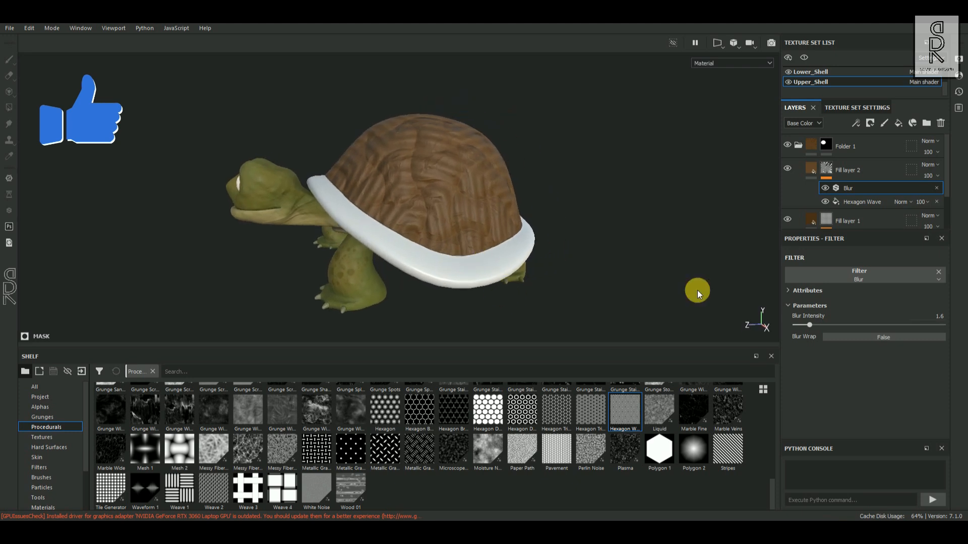
Add a third fill layer above Fill layer 2, keep only its height and normal channels active, and set its height to 0.2803.
click(809, 166)
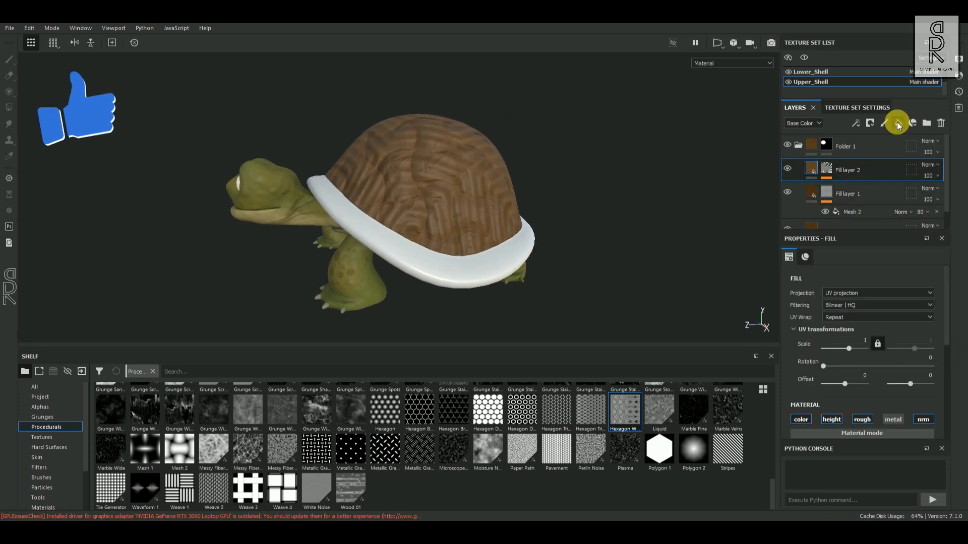
scroll(899, 413, down, 3)
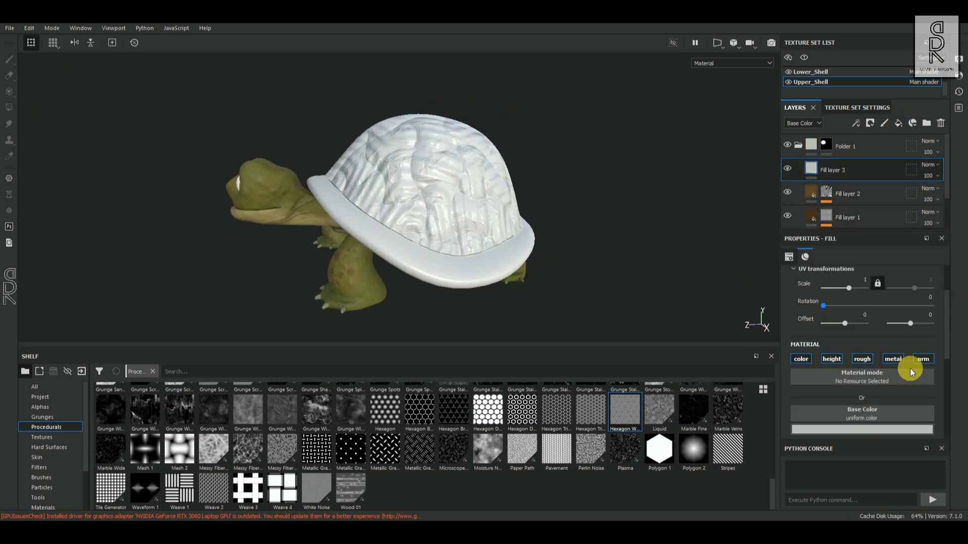
click(865, 333)
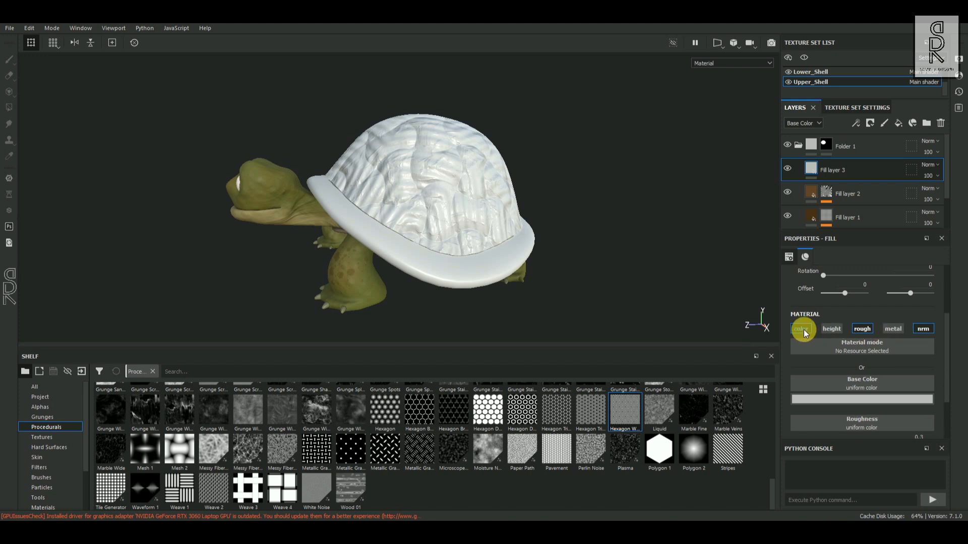
click(803, 330)
click(890, 334)
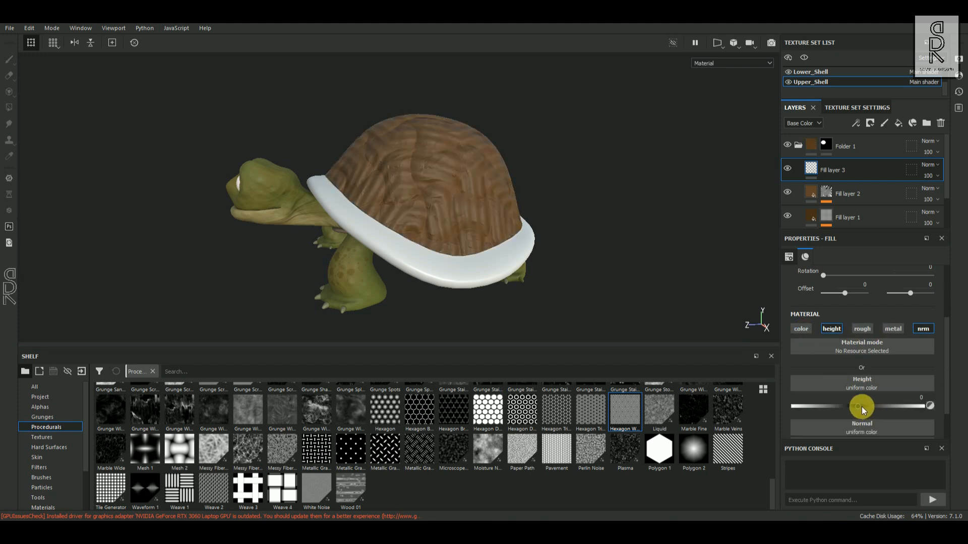
drag(860, 404, 876, 406)
alt+drag(454, 217, 514, 248)
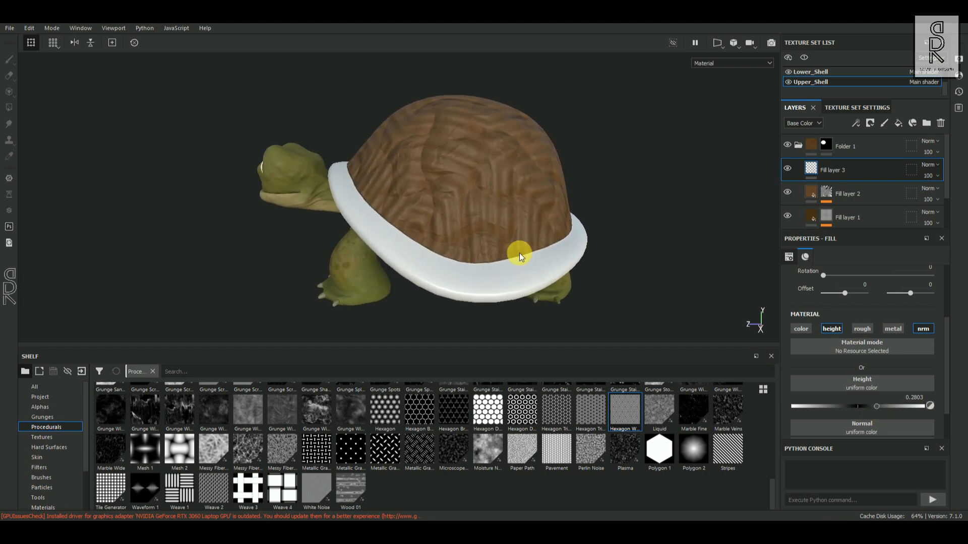
Add a black mask to Fill layer 3 with a fill effect that uses the Moisture Noise procedural.
scroll(882, 368, down, 2)
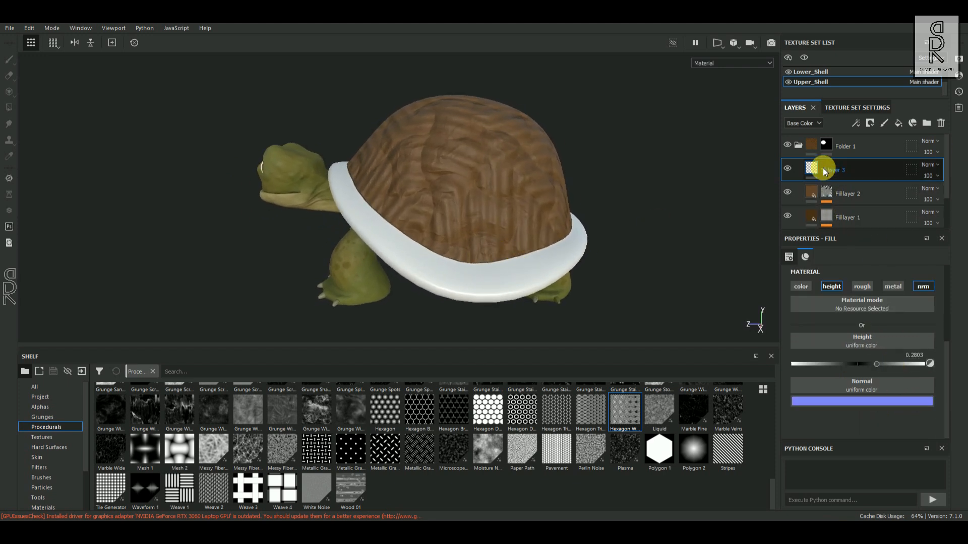
click(869, 124)
click(885, 152)
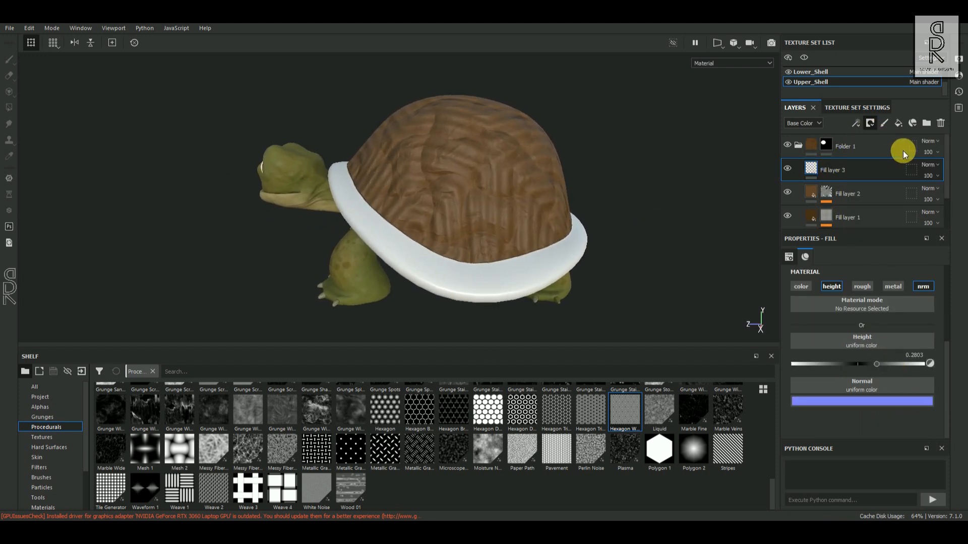
right_click(827, 167)
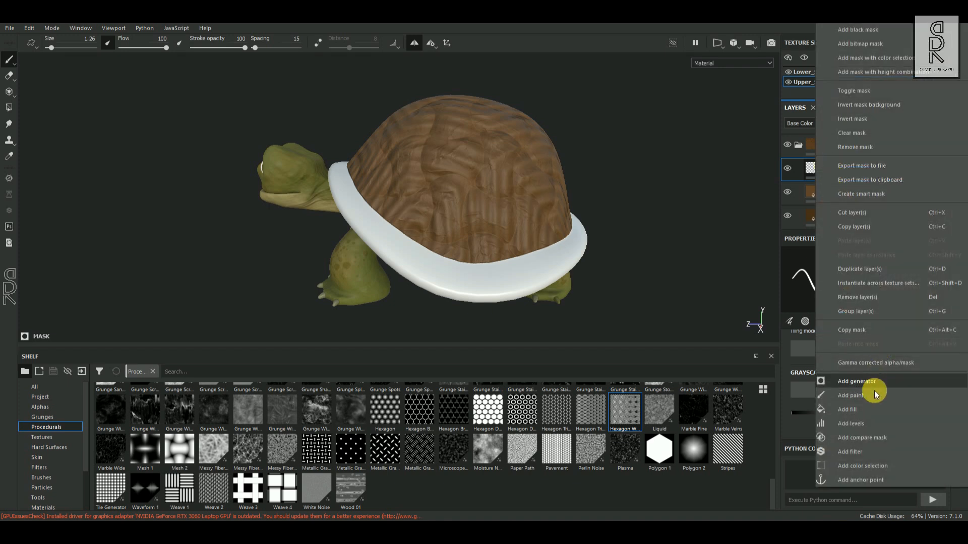
click(844, 409)
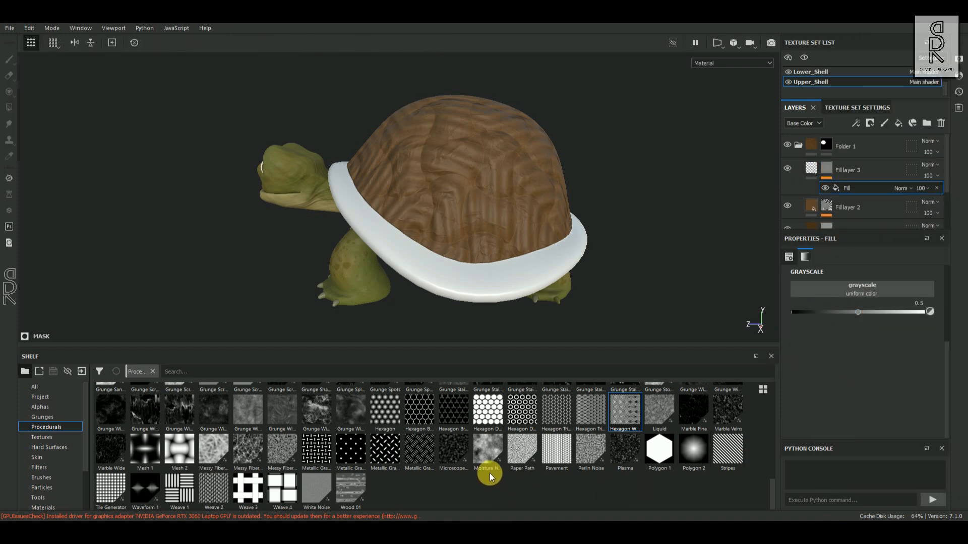
mouse_move(487, 451)
drag(488, 450, 831, 295)
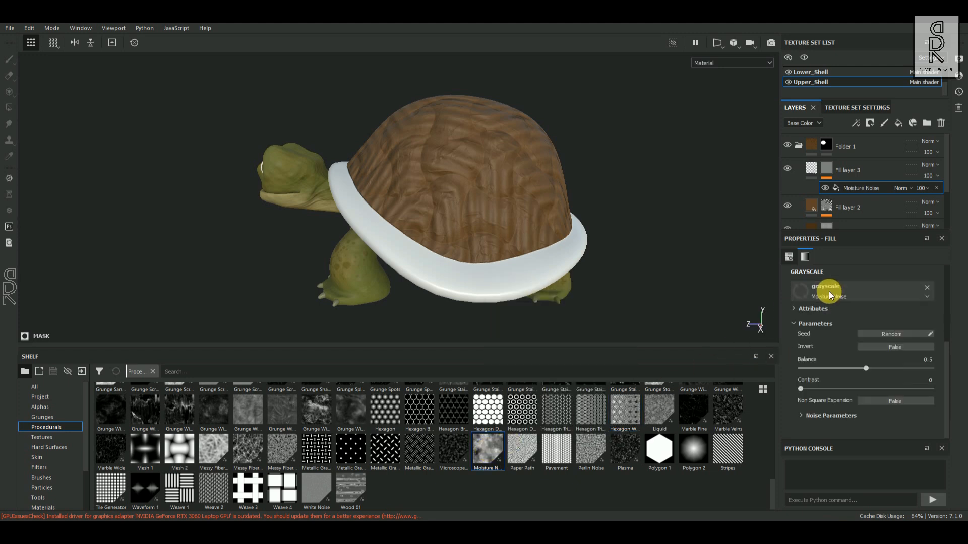
Increase the Moisture Noise's UV scale to about 23 for finer bumps on the shell dome.
alt+drag(353, 237, 563, 254)
scroll(900, 401, up, 3)
drag(850, 353, 854, 354)
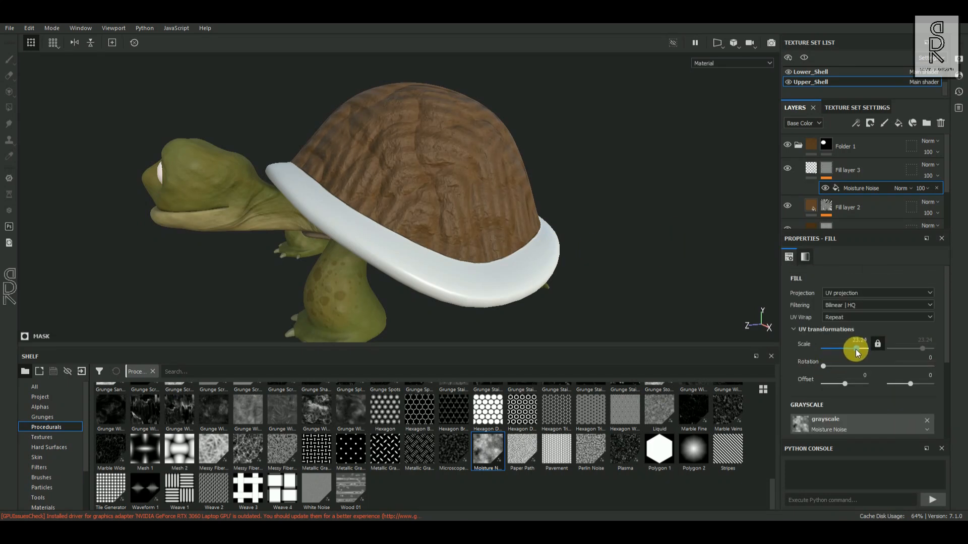
alt+drag(540, 217, 640, 264)
mouse_move(641, 264)
shift+right_down()
mouse_move(609, 259)
mouse_move(621, 265)
shift+right_up()
alt+drag(622, 265, 560, 275)
scroll(907, 343, down, 10)
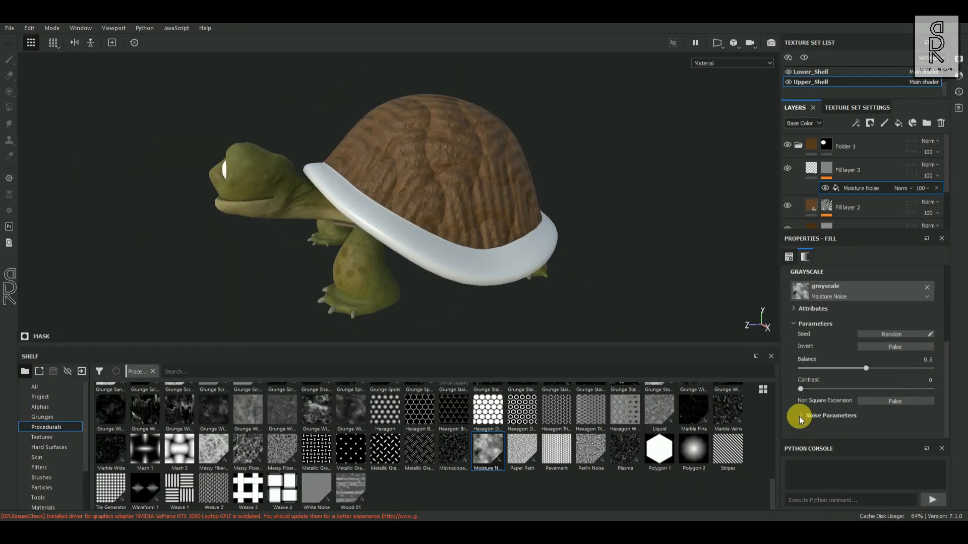
scroll(857, 393, down, 3)
alt+drag(731, 222, 605, 226)
Collapse Folder 1 and add a Mortar Wall material layer above it.
click(798, 145)
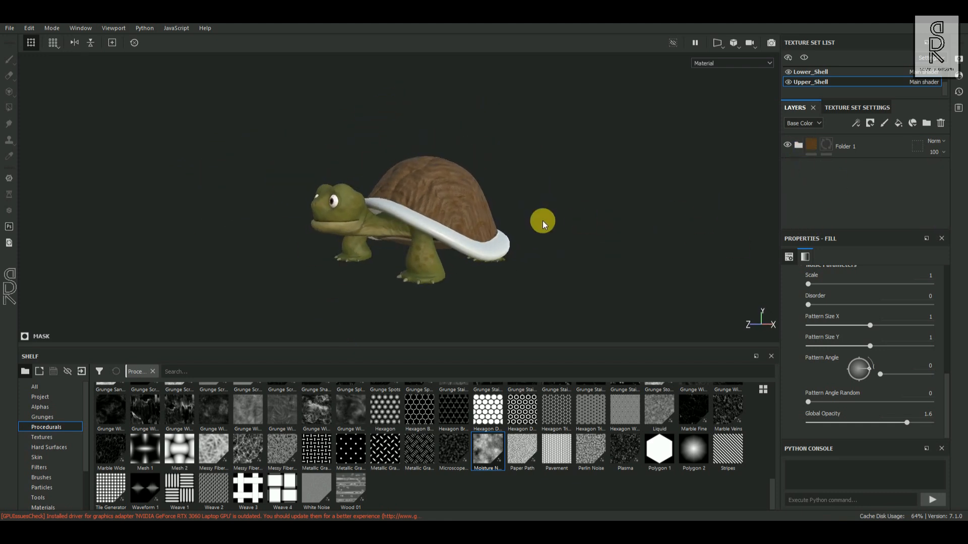
alt+drag(542, 222, 397, 211)
scroll(397, 213, up, 3)
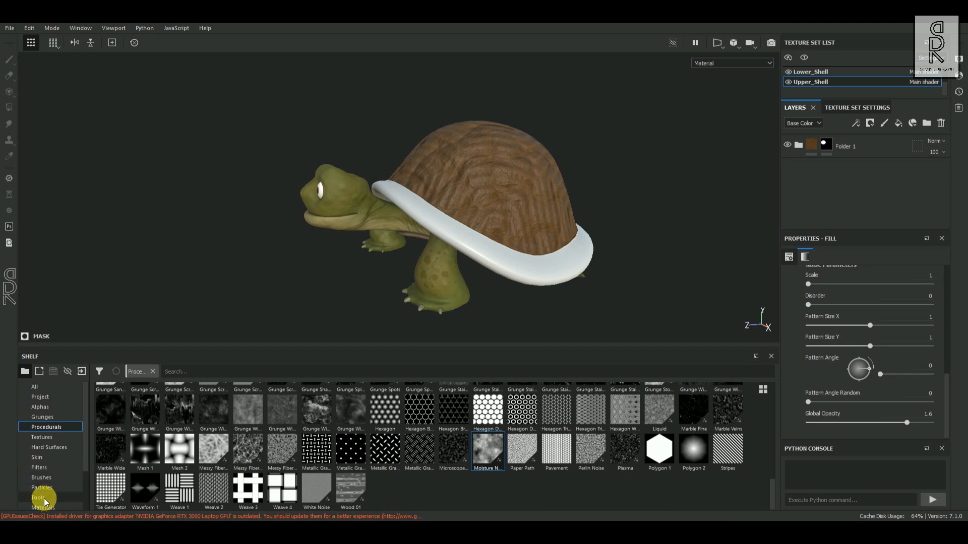
scroll(50, 486, down, 1)
click(45, 478)
scroll(640, 456, down, 3)
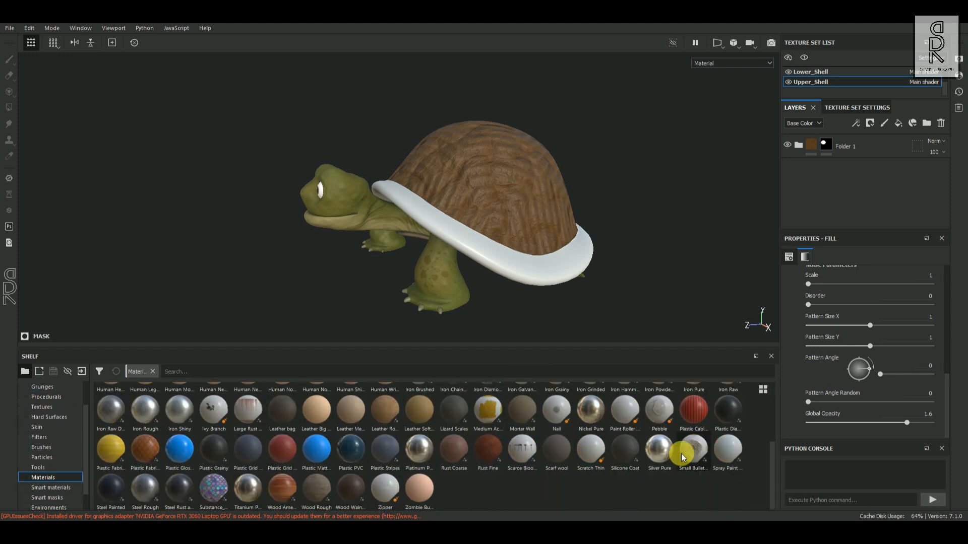
drag(521, 413, 859, 189)
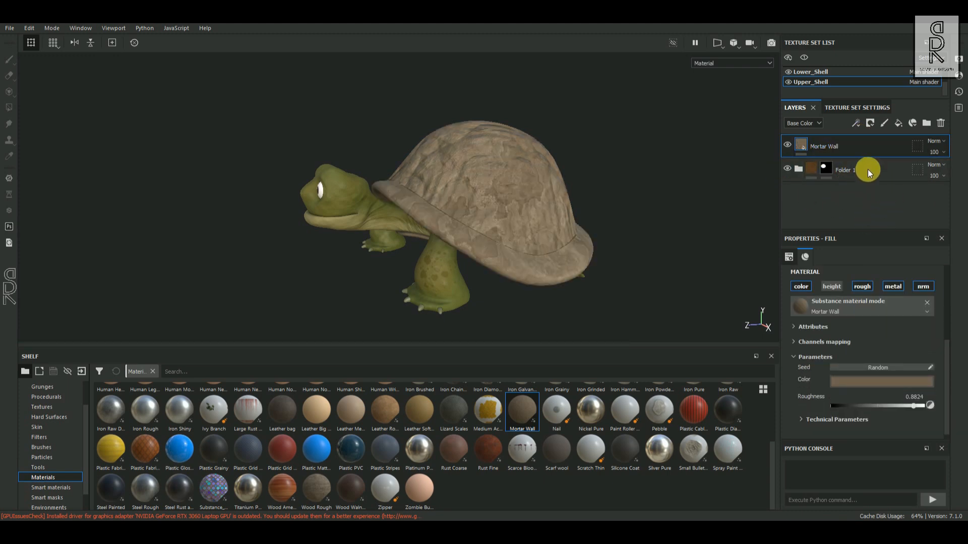
Group the new Mortar Wall layer into its own folder and add a black mask to that folder.
key(ctrl+g)
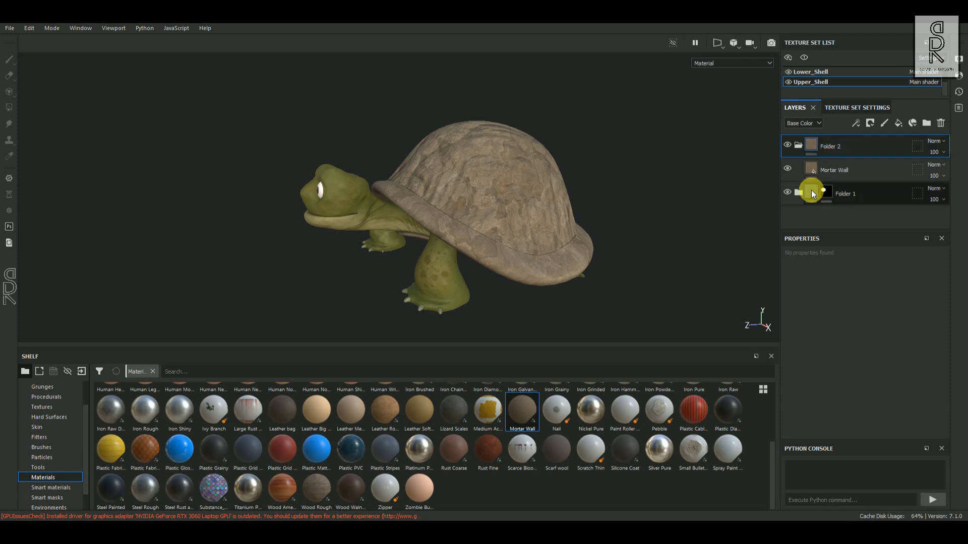
click(869, 123)
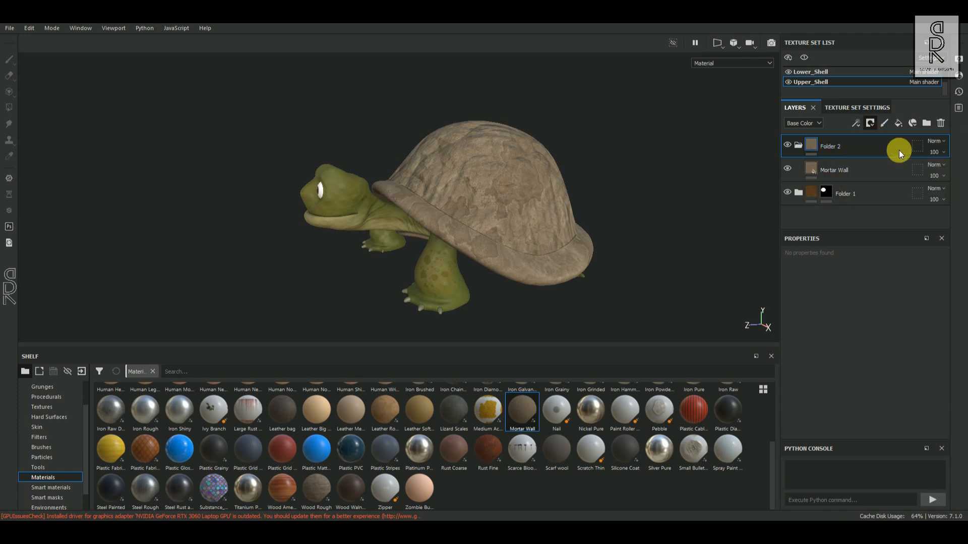
click(891, 152)
Fill the shell's rim in white on Folder 2's mask with Polygon Fill so Mortar Wall covers only the rim.
click(8, 109)
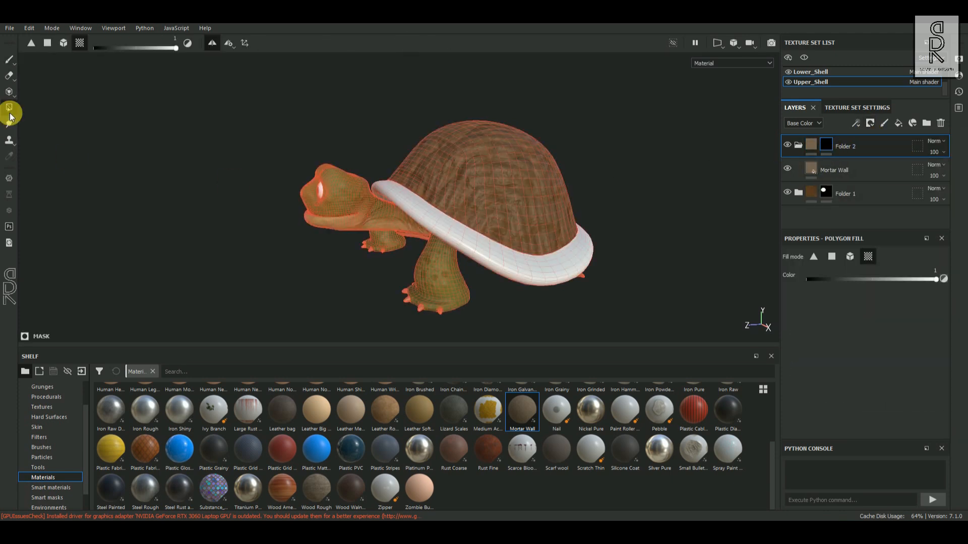
alt+drag(449, 277, 463, 212)
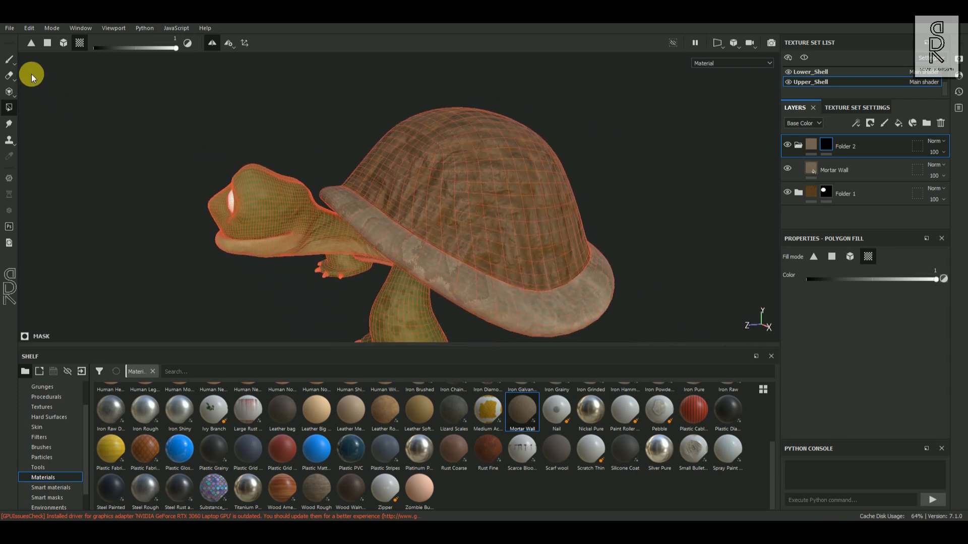
click(9, 61)
mouse_move(603, 213)
alt+mouse_down()
mouse_move(560, 222)
mouse_move(542, 213)
mouse_move(647, 209)
alt+mouse_up()
Set the UV scale of the rim's Mortar Wall layer to 5.
click(830, 168)
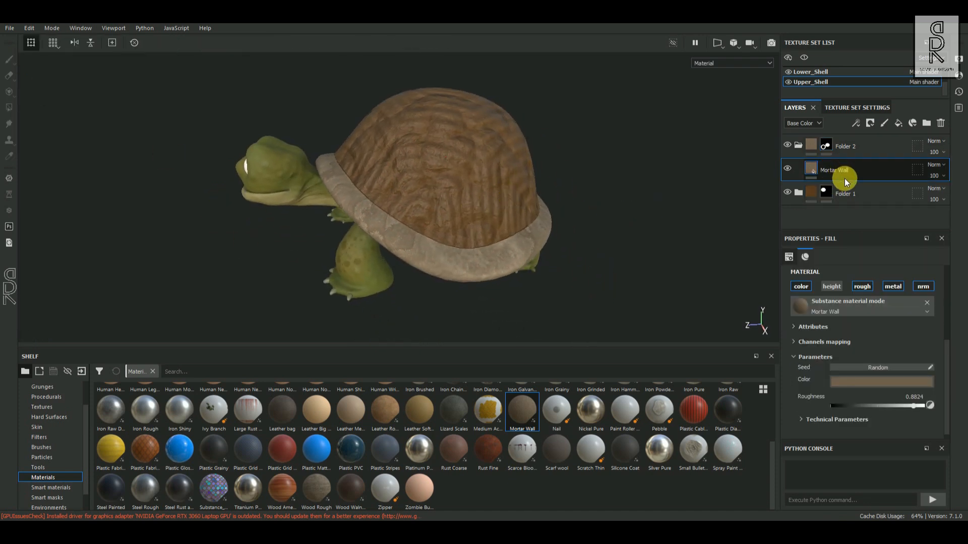
scroll(894, 356, up, 4)
drag(848, 352, 853, 353)
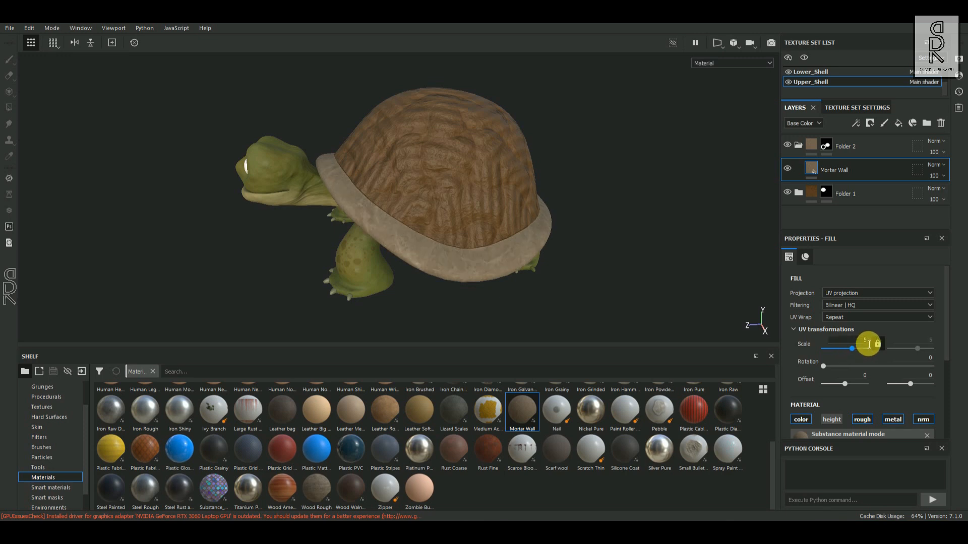
alt+right_drag(307, 204, 461, 255)
alt+middle_drag(461, 255, 372, 206)
alt+drag(367, 197, 386, 201)
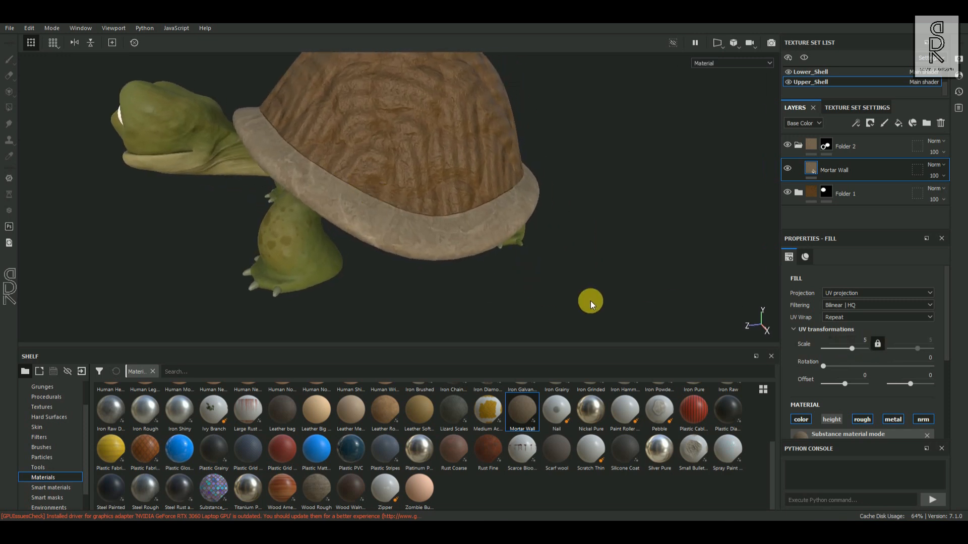
Set the rim's Mortar Wall normal intensity to 5 and lower its roughness to about 0.46.
scroll(892, 352, down, 5)
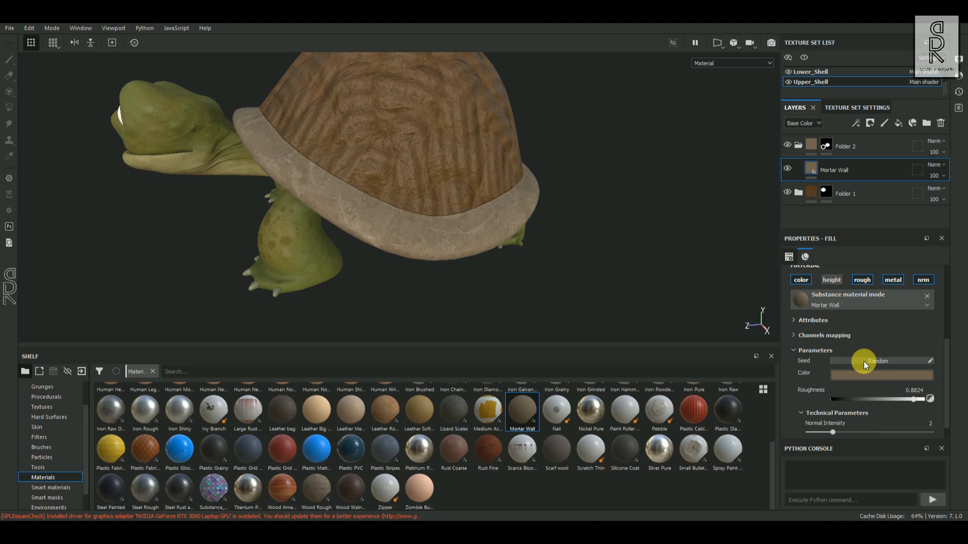
drag(837, 412, 870, 412)
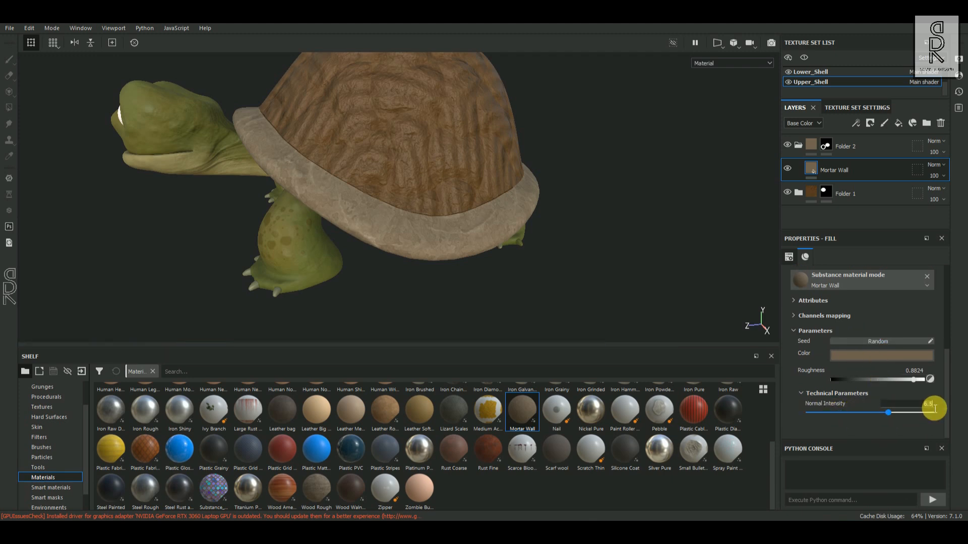
drag(911, 381, 876, 394)
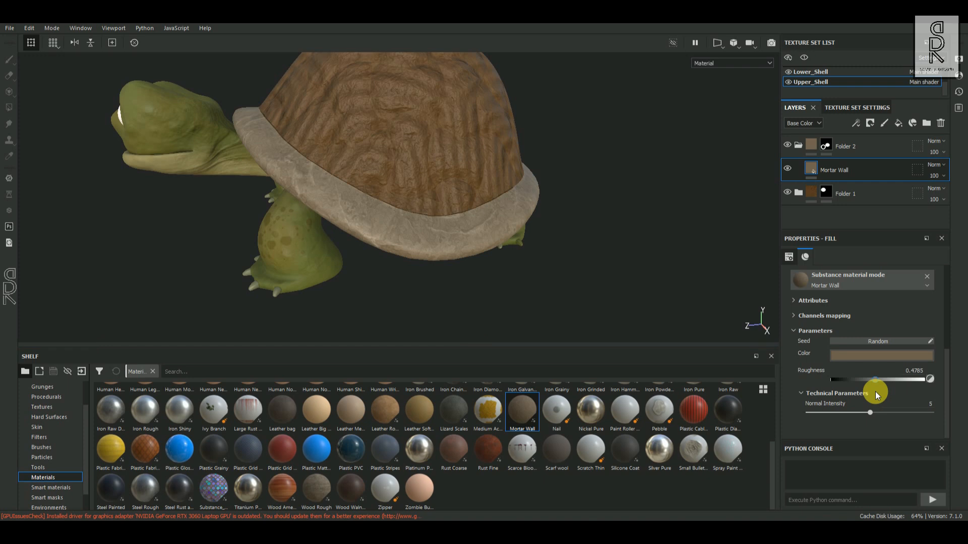
alt+drag(457, 238, 435, 230)
alt+right_drag(435, 230, 486, 263)
alt+middle_drag(502, 261, 532, 264)
Recolor the rim's Mortar Wall material to a warm tan brown of about R 0.539, G 0.406, B 0.271.
click(849, 356)
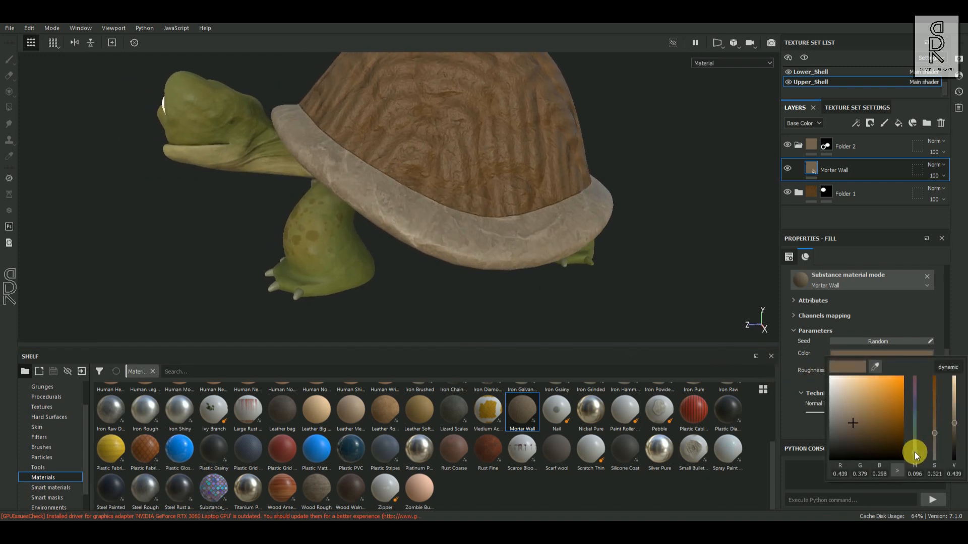
drag(935, 443, 964, 387)
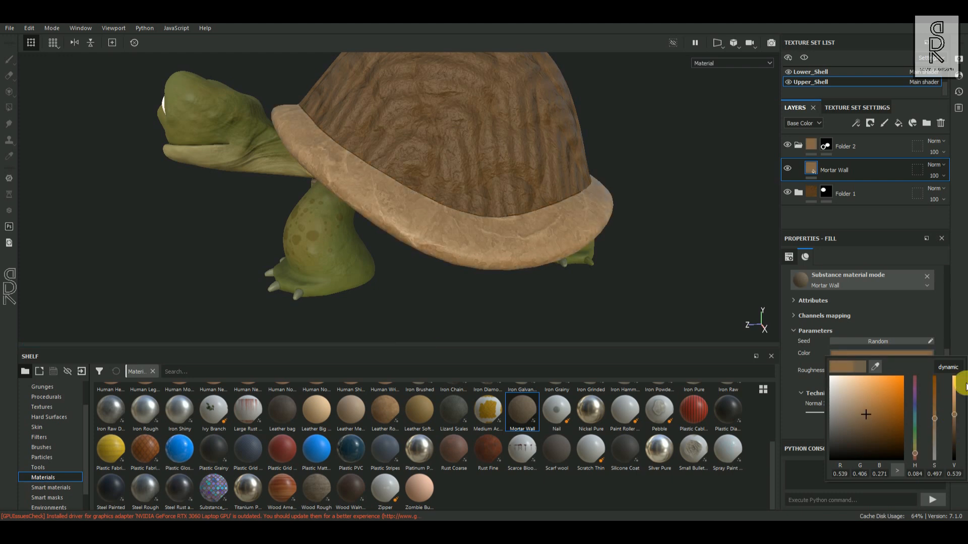
click(956, 305)
alt+drag(584, 251, 504, 281)
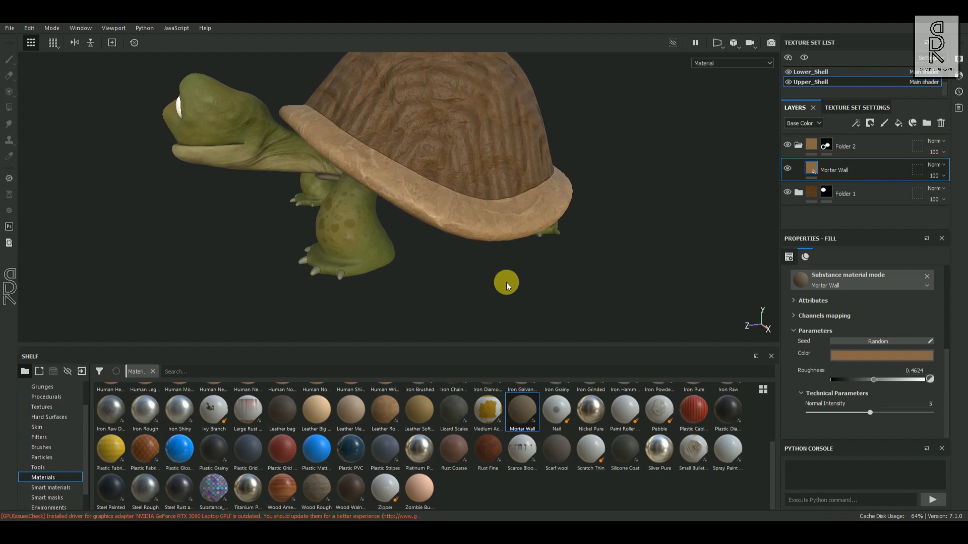
Add a fill layer above Mortar Wall in Folder 2 and disable its roughness and metallic channels.
click(897, 123)
alt+drag(585, 250, 524, 222)
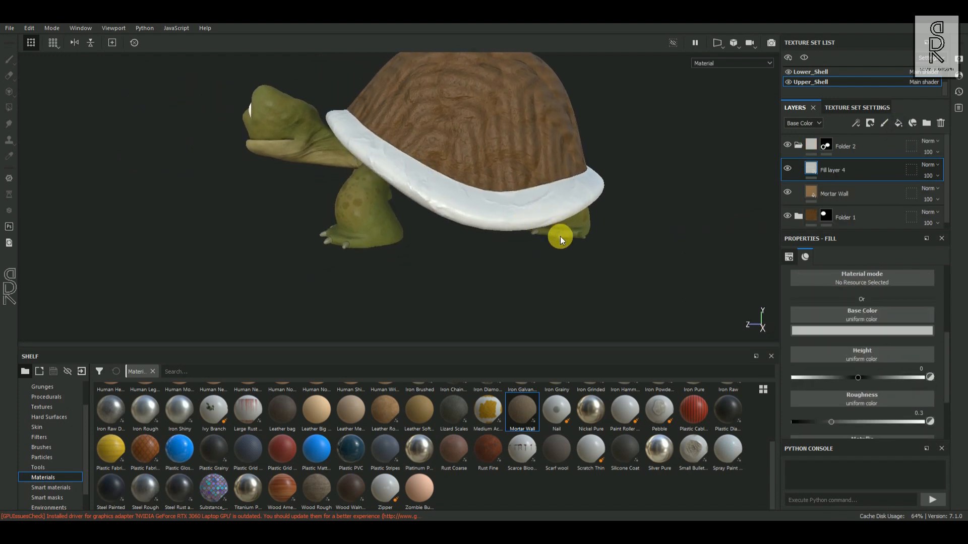
scroll(891, 372, up, 3)
click(888, 351)
click(857, 352)
scroll(915, 350, down, 2)
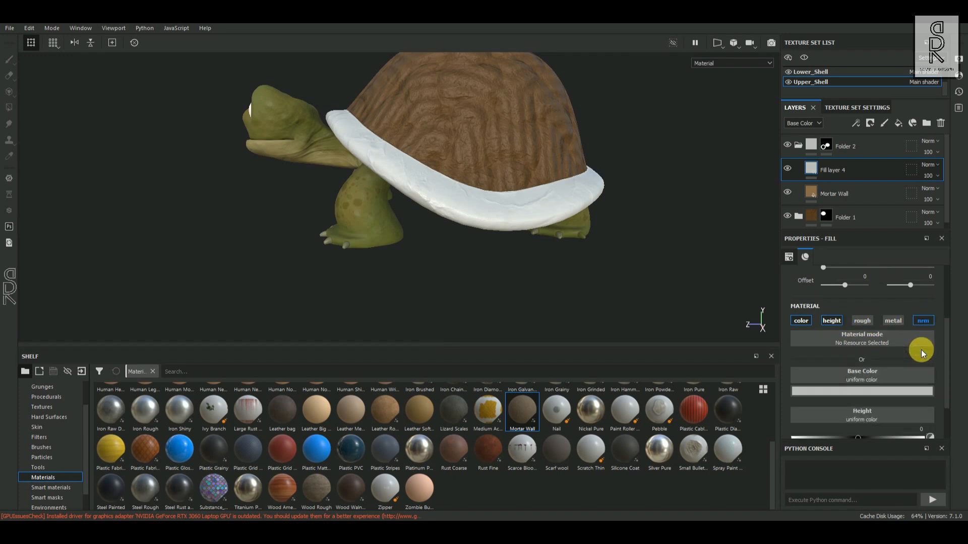
Set the new fill layer's base color to a dark brown.
click(931, 358)
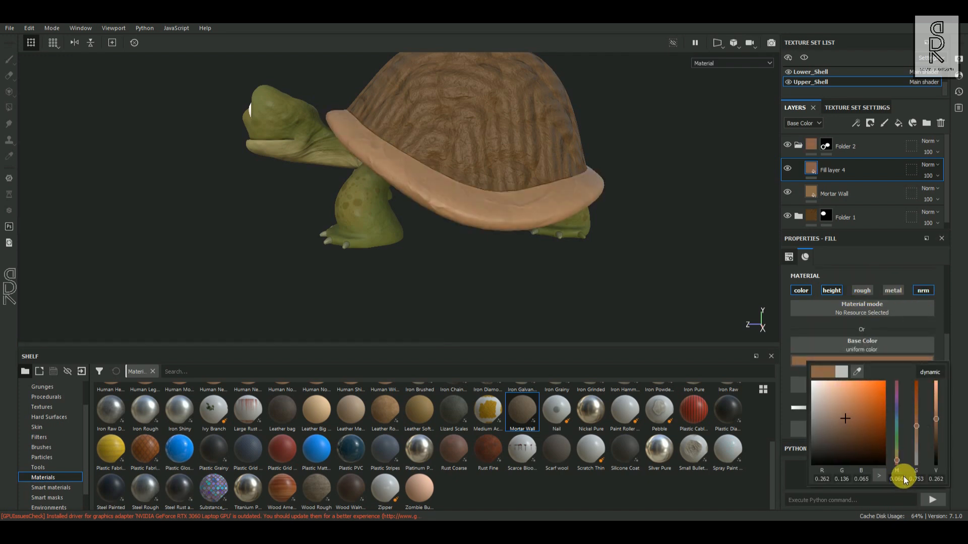
mouse_move(937, 433)
mouse_down()
mouse_move(941, 447)
mouse_move(939, 437)
mouse_up()
click(631, 289)
alt+drag(415, 225, 501, 218)
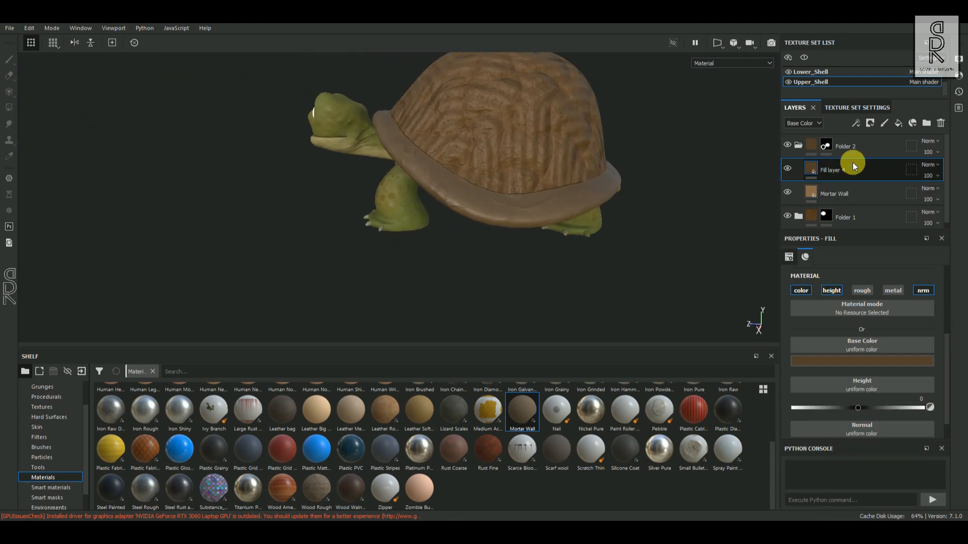
Add a black mask to Fill layer 4 and place a paint effect on that mask.
click(868, 125)
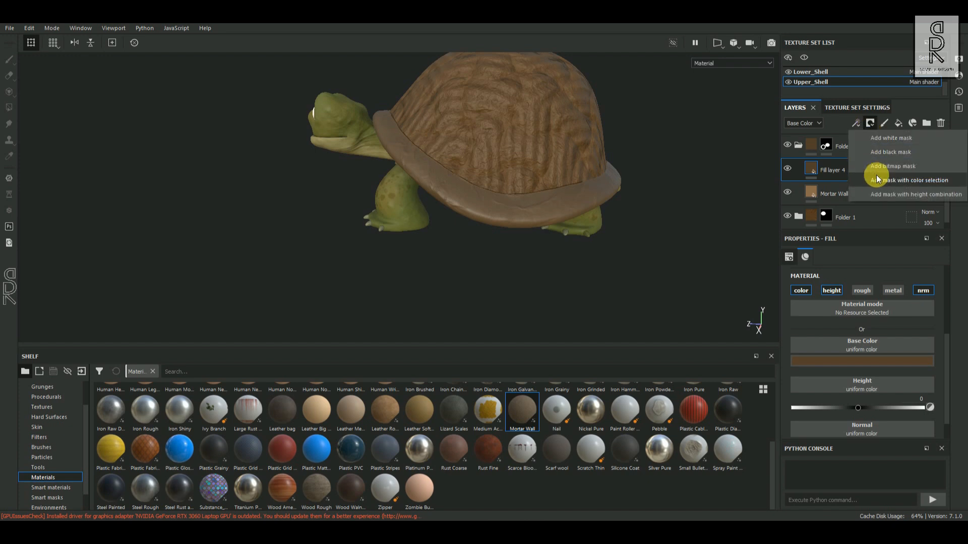
click(891, 152)
right_click(827, 174)
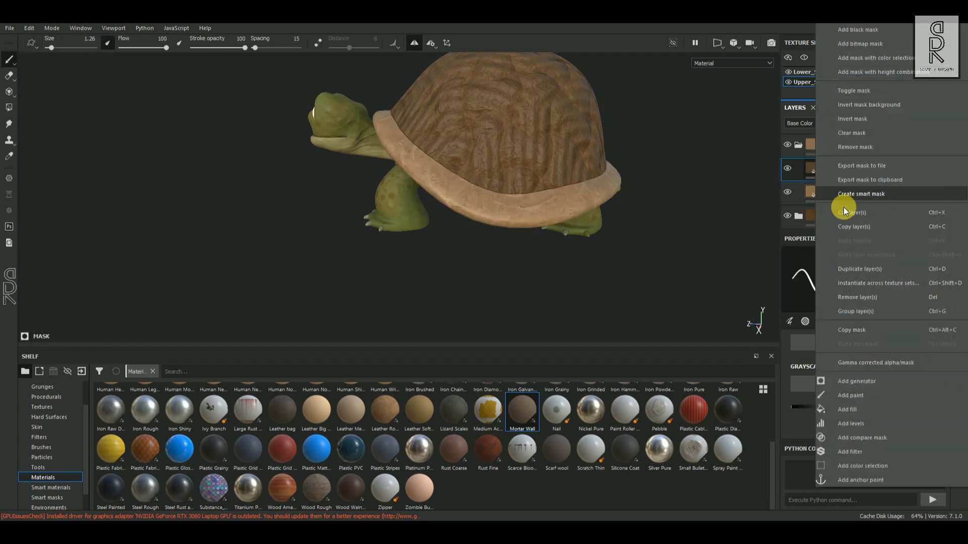
click(850, 398)
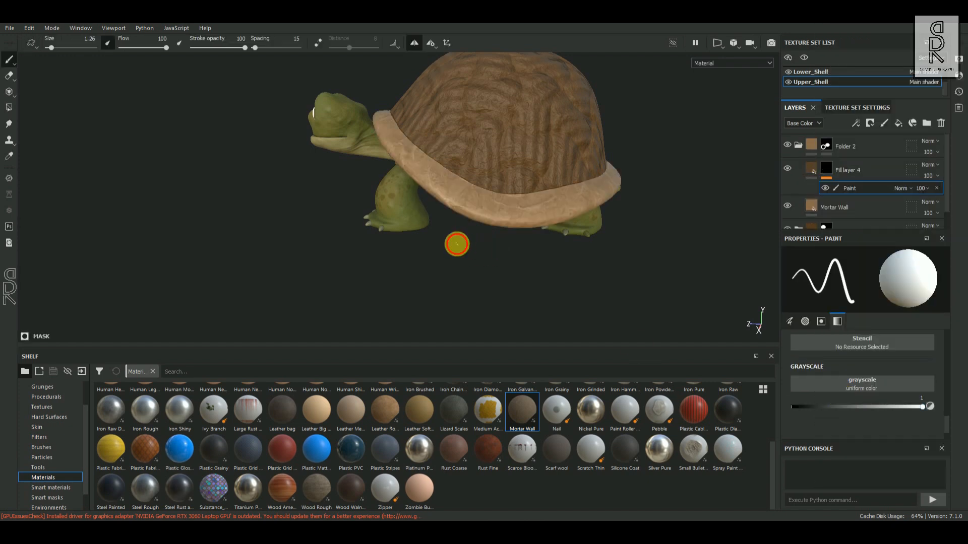
Show the 3D and 2D views side by side, framing the rim's UV ring, and choose the Basic Hard brush.
alt+drag(457, 244, 543, 247)
alt+middle_drag(543, 247, 542, 274)
scroll(542, 274, up, 1)
click(718, 44)
click(726, 59)
mouse_move(270, 237)
alt+right_down()
mouse_move(283, 252)
mouse_move(285, 242)
alt+right_up()
alt+right_drag(560, 226, 572, 209)
alt+middle_drag(578, 211, 623, 149)
alt+right_drag(600, 201, 580, 270)
alt+middle_drag(575, 212, 606, 160)
alt+right_drag(298, 243, 353, 299)
click(41, 448)
click(419, 406)
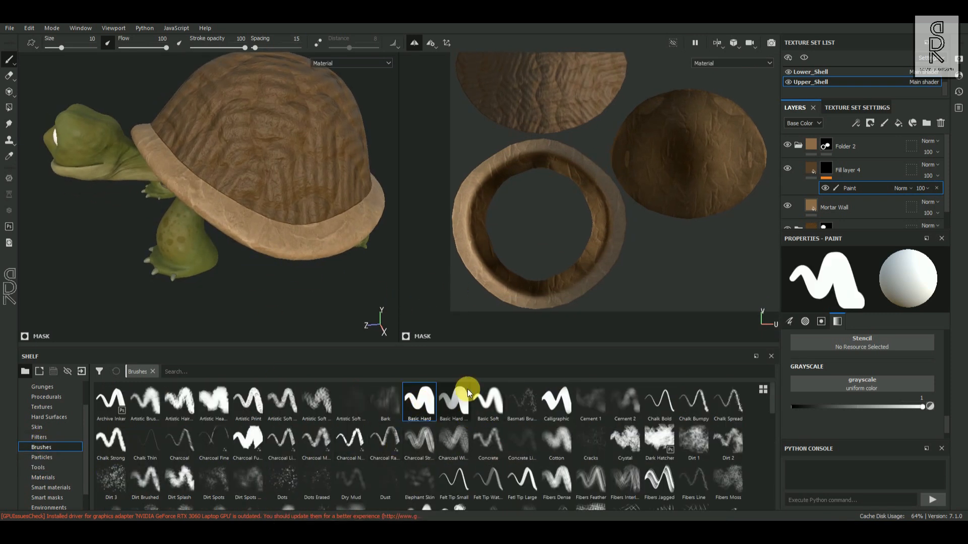
alt+right_drag(568, 205, 639, 267)
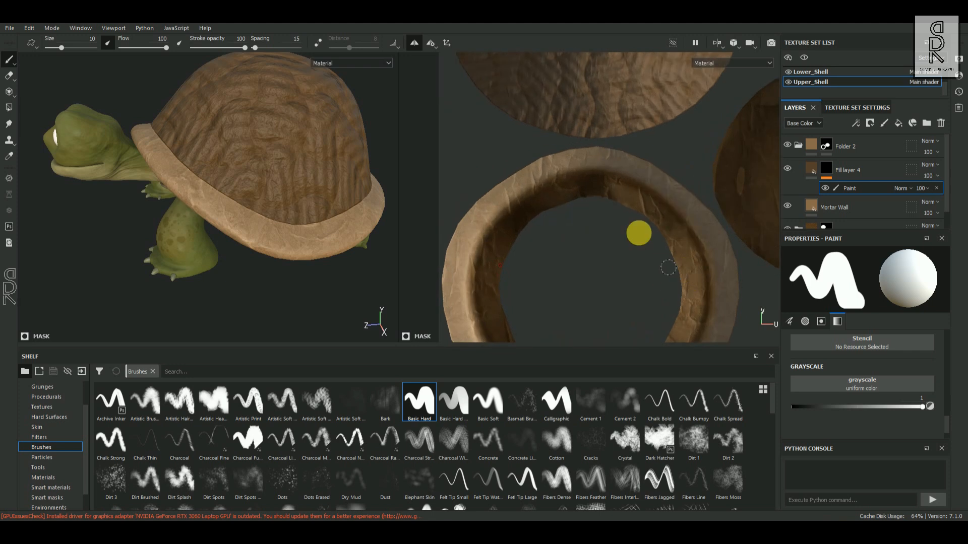
Set Fill layer 4's height to about -0.84 and return to the paint effect on its mask.
click(811, 167)
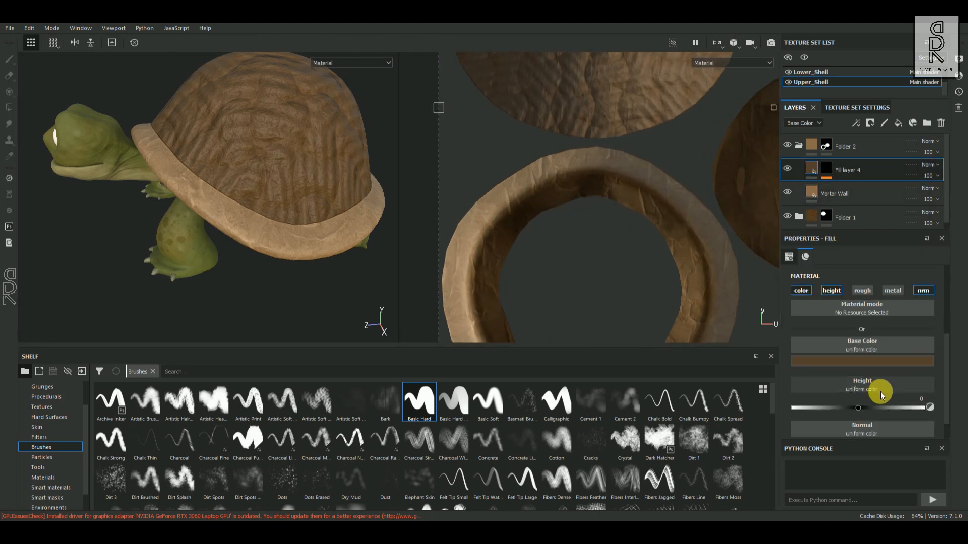
drag(812, 414, 802, 419)
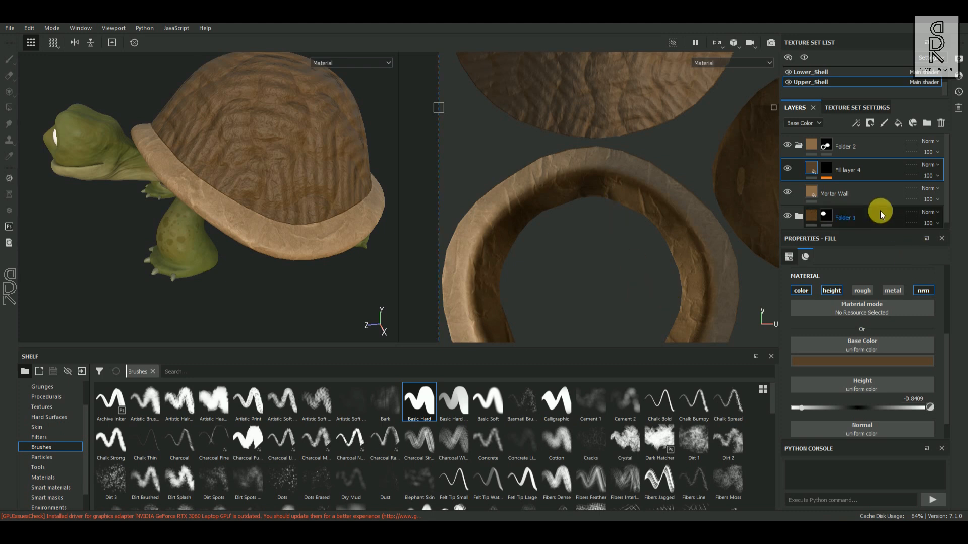
click(829, 169)
click(848, 190)
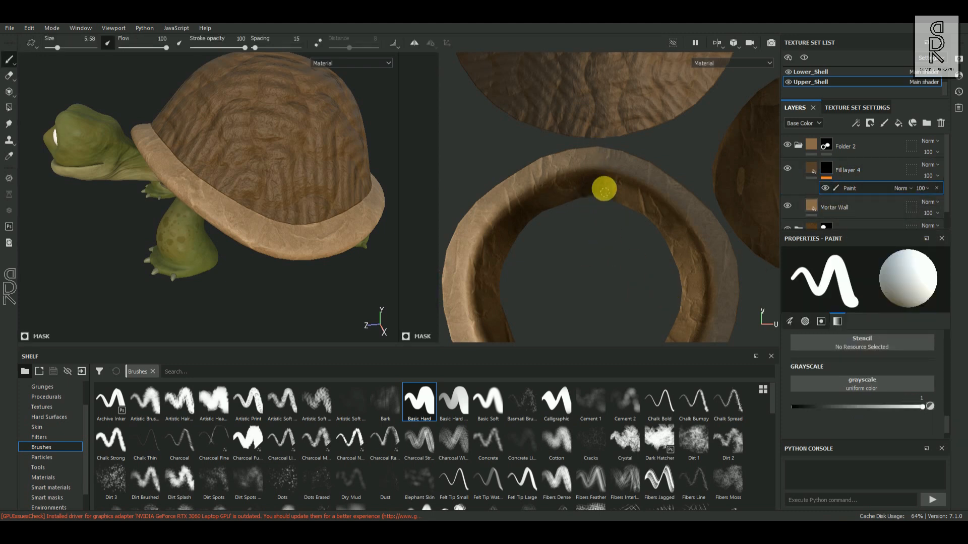
Reduce the brush size to 3.85 and paint dark seams across the rim's front and back centers, enabling symmetry.
alt+drag(167, 220, 182, 201)
ctrl+right_drag(596, 149, 598, 149)
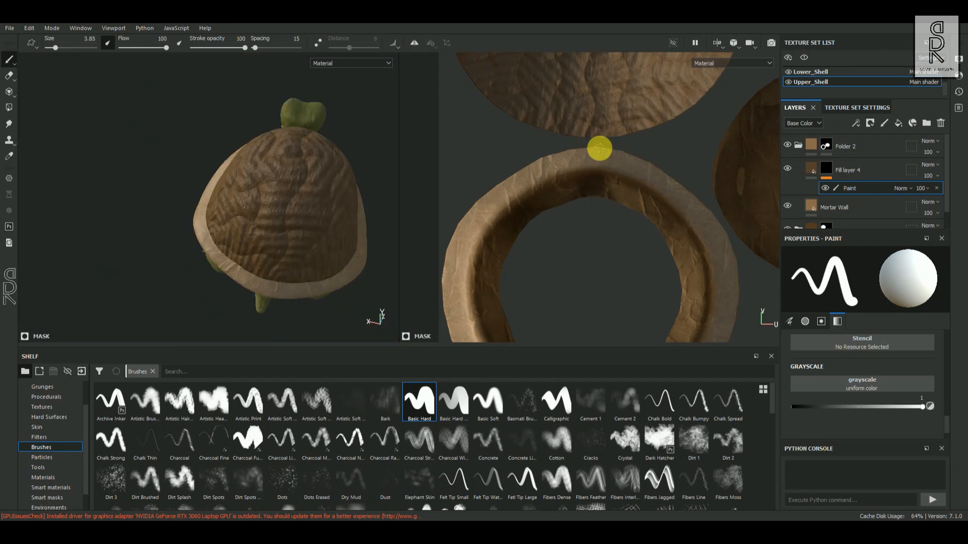
middle_drag(598, 149, 566, 209)
mouse_move(557, 317)
alt+right_down()
mouse_move(481, 300)
mouse_move(553, 328)
alt+right_up()
alt+middle_drag(553, 333, 558, 259)
alt+drag(171, 247, 570, 270)
key(l)
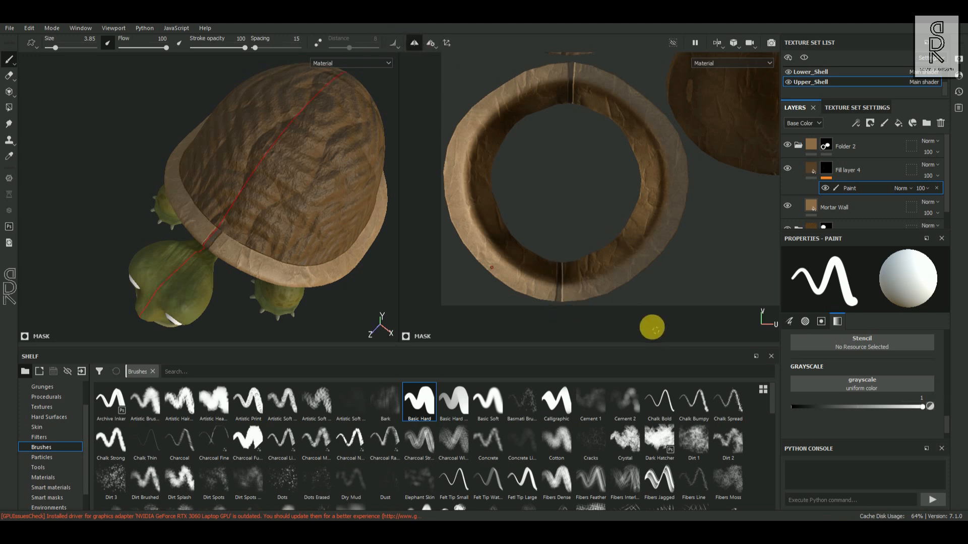
Paint mirrored seams across the rim's sides and diagonals in the UV view, dividing the ring into eight roughly even segments.
scroll(656, 279, down, 1)
alt+drag(657, 278, 224, 241)
drag(631, 190, 686, 190)
drag(612, 234, 650, 268)
alt+drag(303, 176, 252, 227)
drag(624, 146, 645, 132)
scroll(645, 131, up, 2)
mouse_move(283, 212)
alt+mouse_down()
mouse_move(215, 259)
mouse_move(253, 212)
mouse_move(335, 151)
mouse_move(224, 278)
mouse_move(248, 303)
mouse_move(277, 203)
alt+mouse_up()
scroll(728, 118, down, 3)
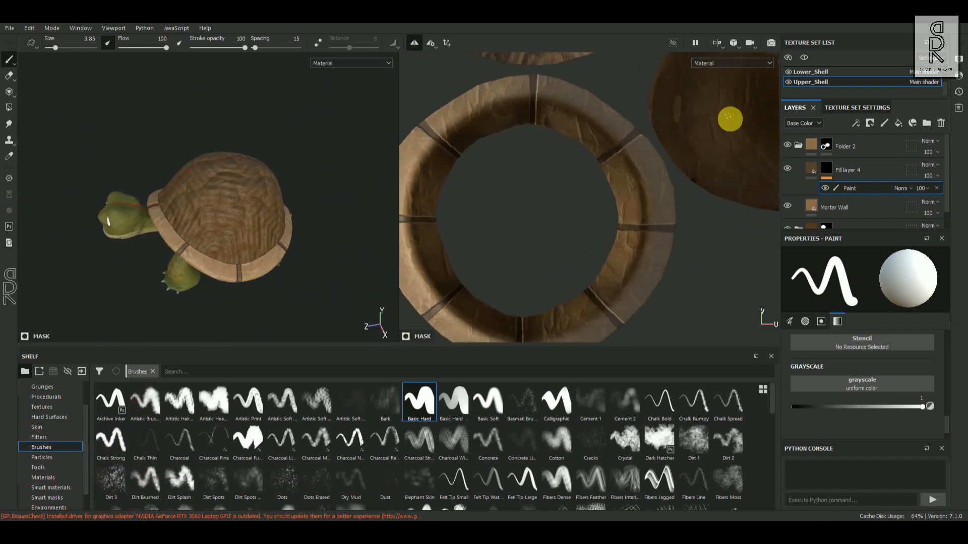
Switch back to the 3D-only view and frame the painted rim seams from the turtle's side.
click(717, 43)
click(734, 60)
alt+drag(350, 220, 443, 259)
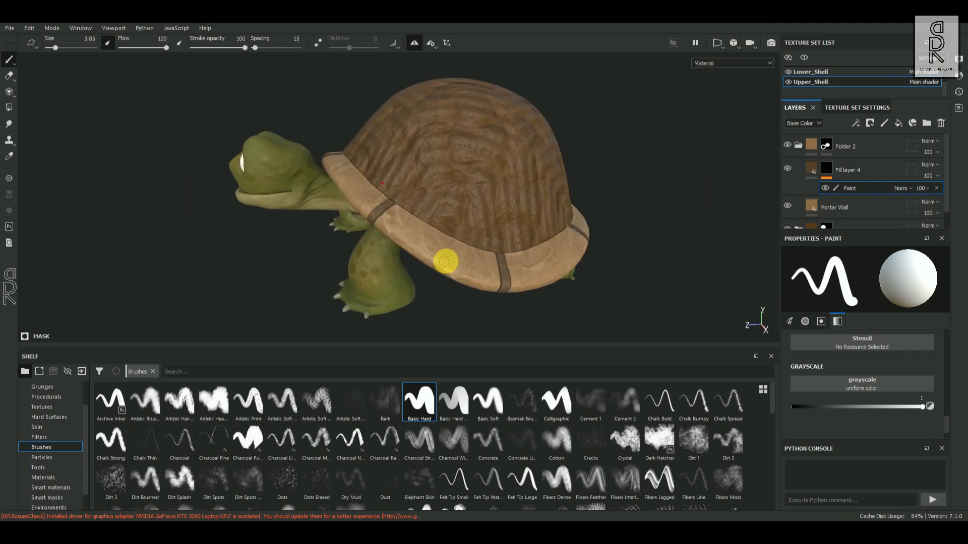
Add a Bevel filter above the paint effect on Fill layer 4's mask.
click(854, 188)
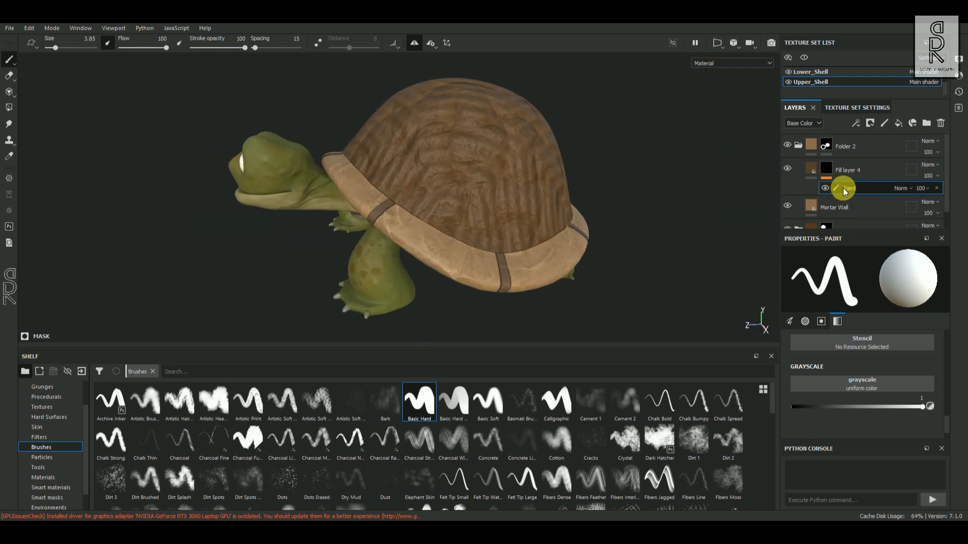
right_click(842, 189)
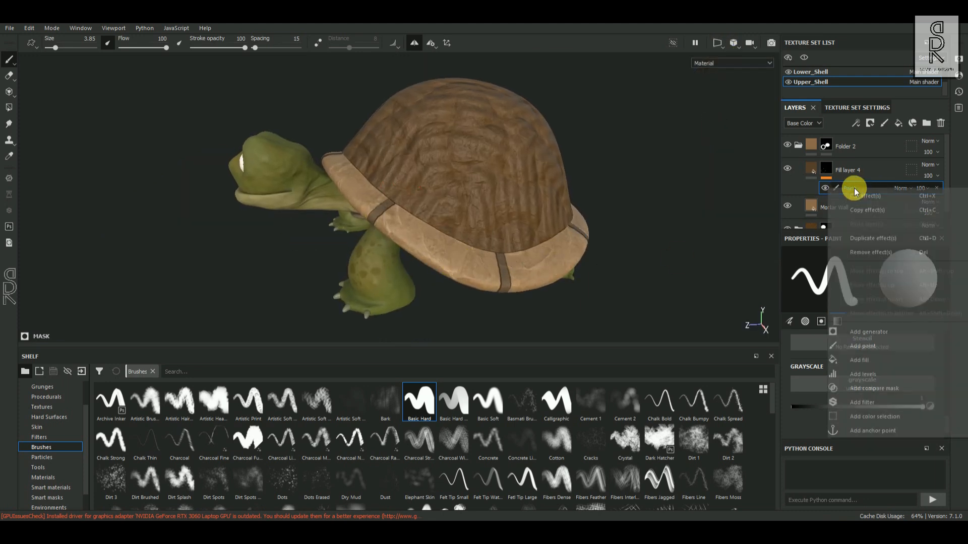
click(863, 402)
click(855, 277)
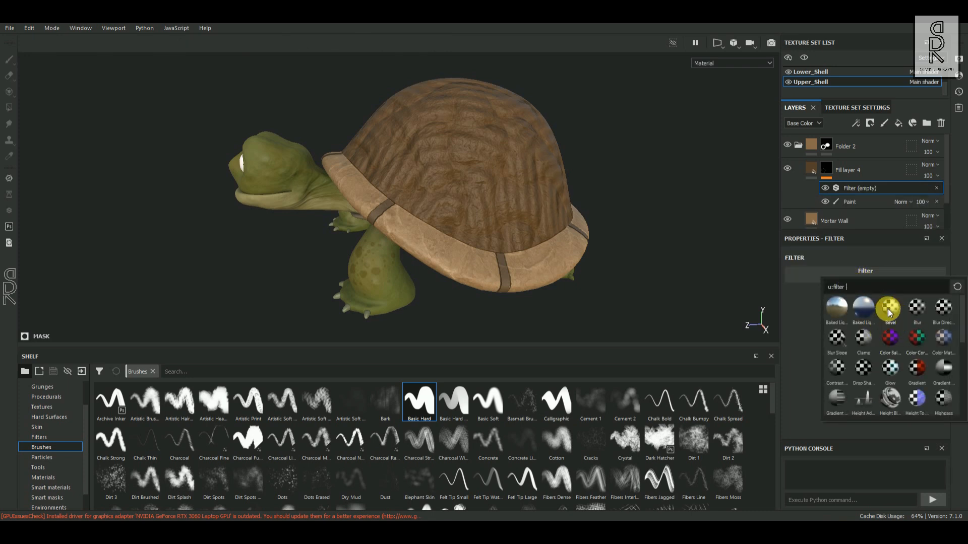
click(890, 308)
alt+drag(292, 238, 327, 265)
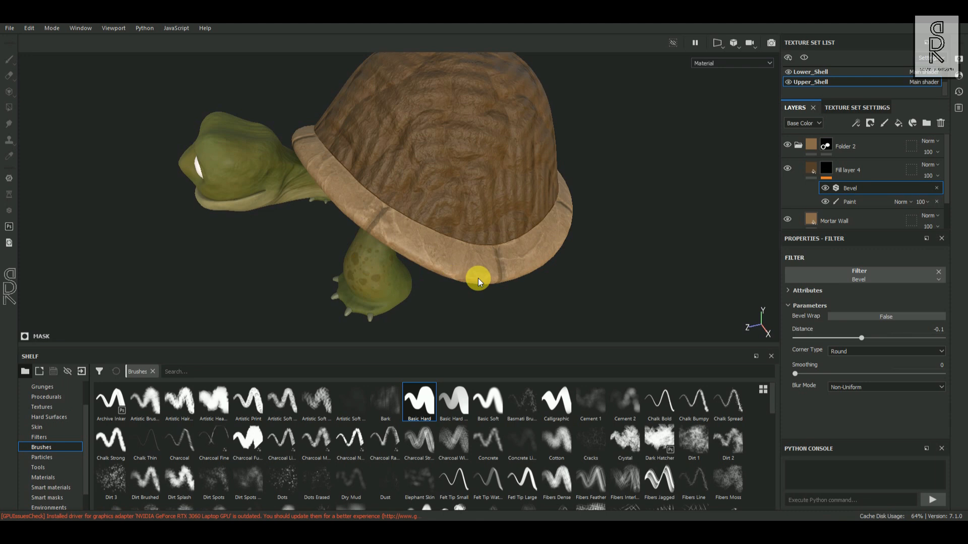
Set the Bevel filter's distance to 0.02 and apply a slight smoothing.
drag(869, 339, 866, 339)
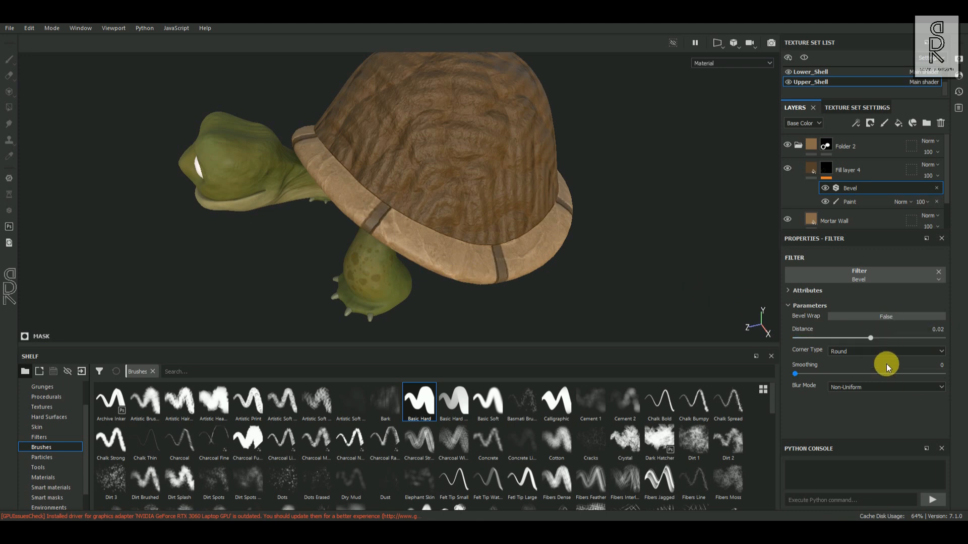
drag(796, 373, 860, 377)
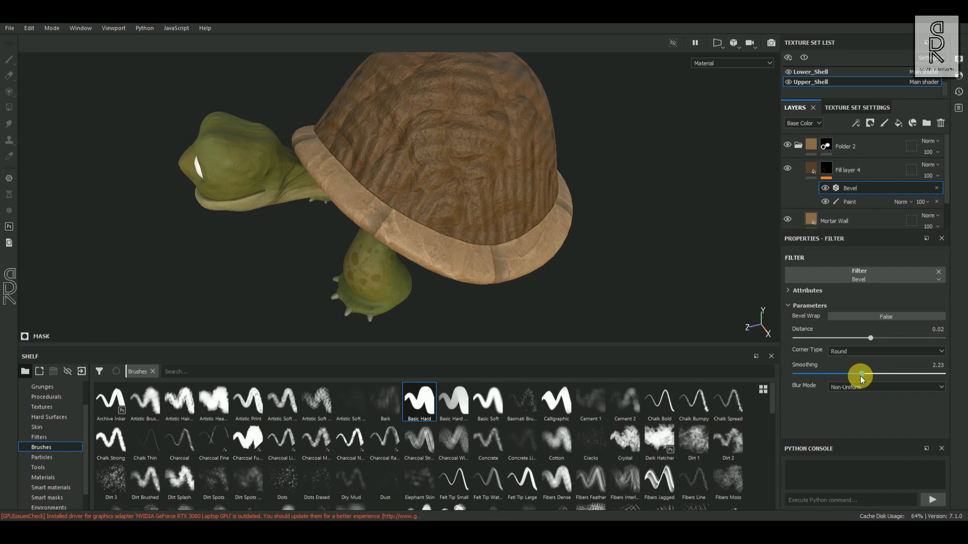
key(Return)
alt+drag(426, 313, 580, 237)
Add a Blur filter above the Bevel on the seam mask with a blur intensity of 0.7.
right_click(853, 187)
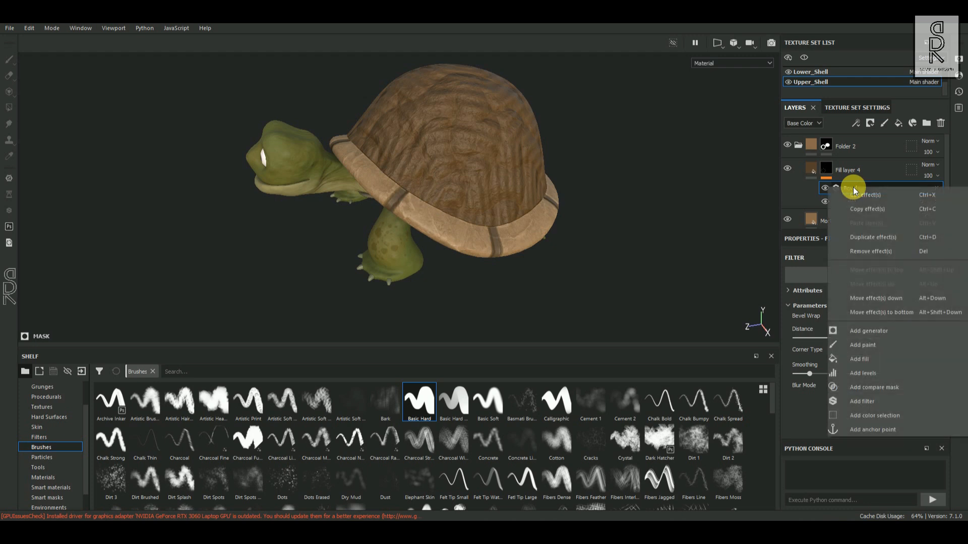
click(861, 402)
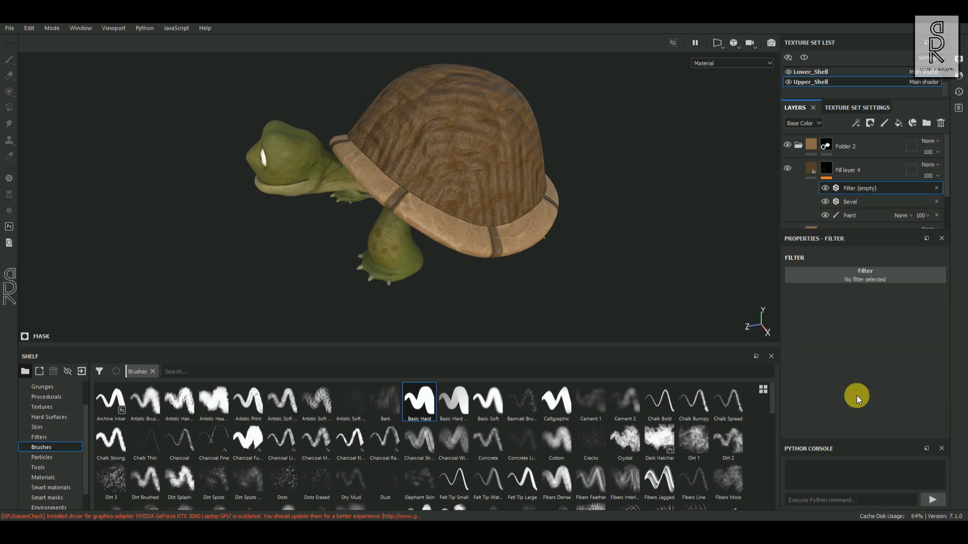
click(844, 280)
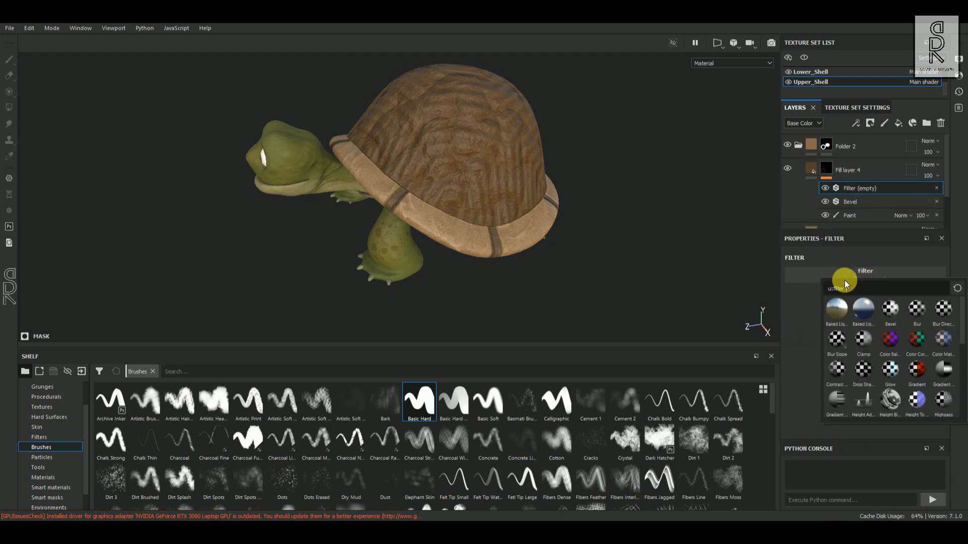
click(914, 323)
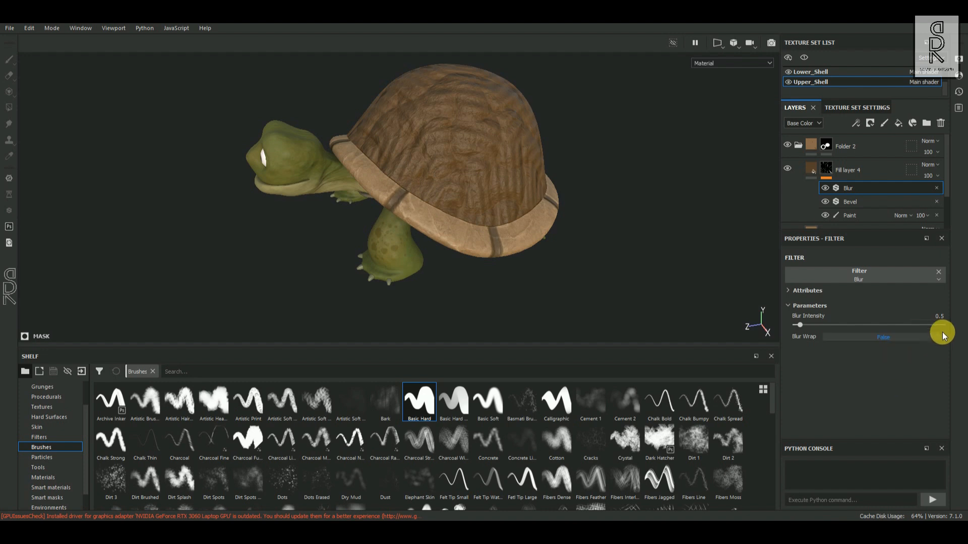
text(0.7)
key(Return)
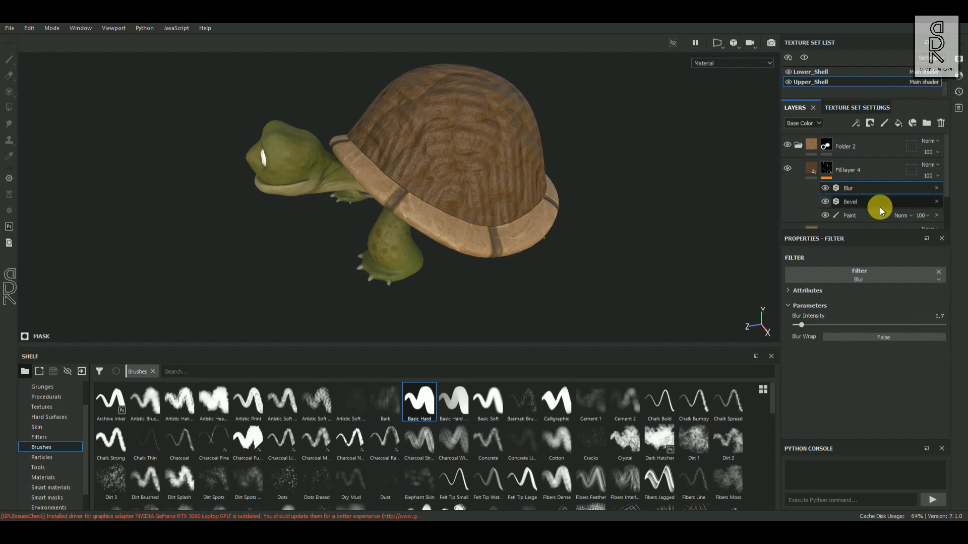
Erase the existing rim seams by painting with grayscale 0 on Fill layer 4's mask paint effect, using the combined 3D/2D view.
click(850, 215)
mouse_move(328, 240)
alt+mouse_down()
mouse_move(538, 267)
mouse_move(523, 203)
mouse_move(504, 229)
mouse_move(551, 240)
mouse_move(544, 238)
alt+mouse_up()
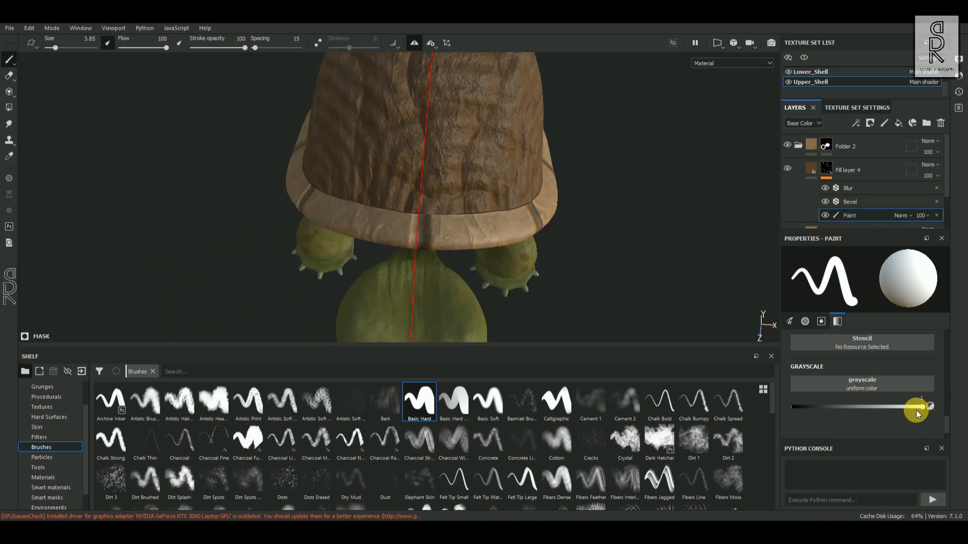
drag(919, 408, 768, 419)
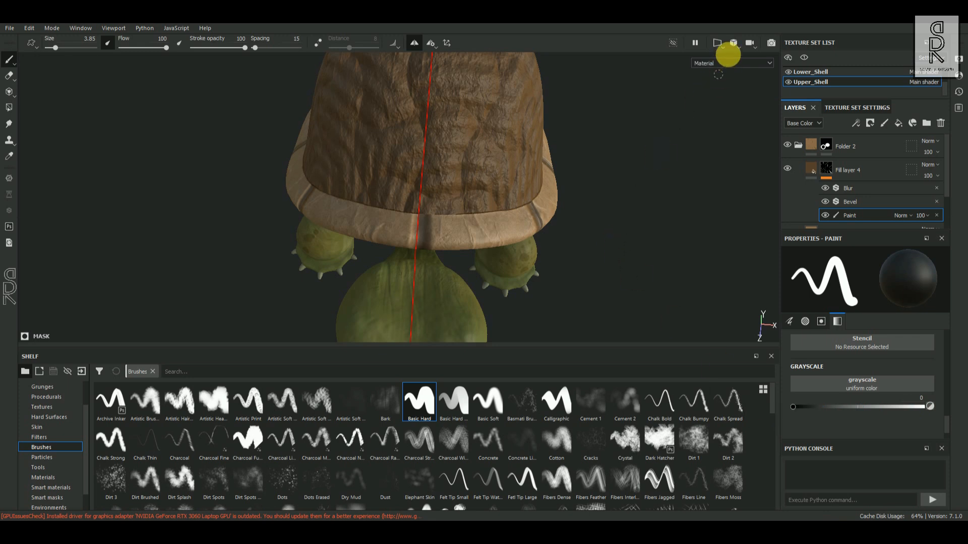
click(726, 49)
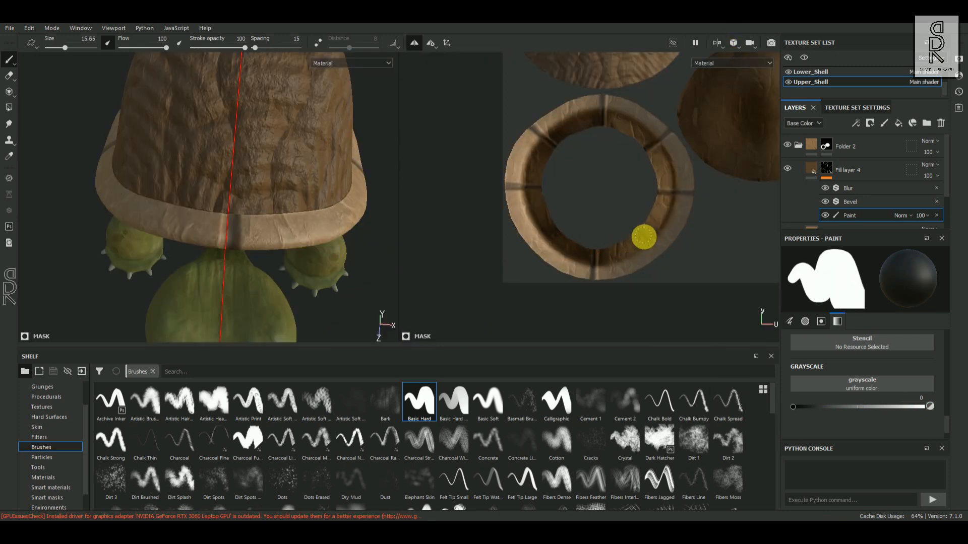
scroll(655, 174, up, 2)
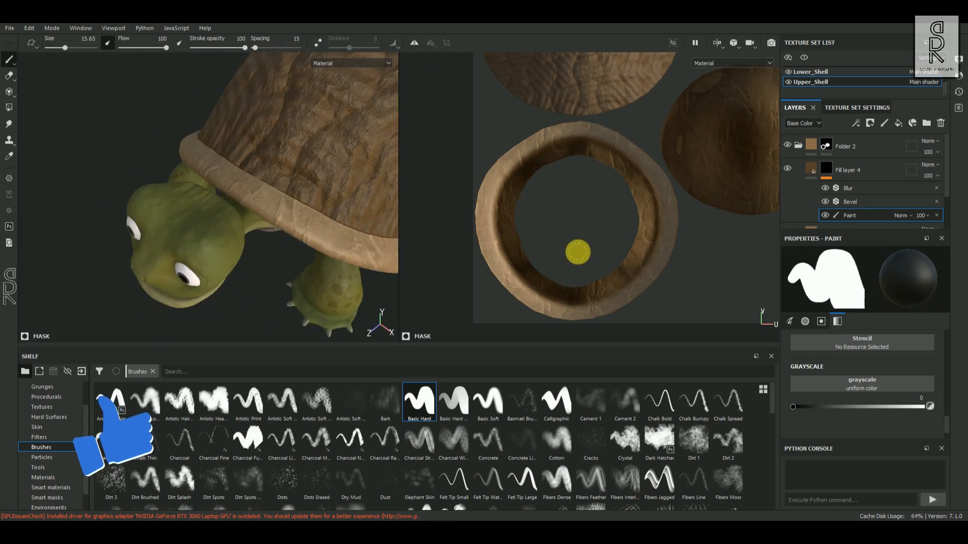
Paint a thin seam across the lower part of the rim's UV ring with grayscale 1 and brush size 1.86.
drag(798, 412, 932, 406)
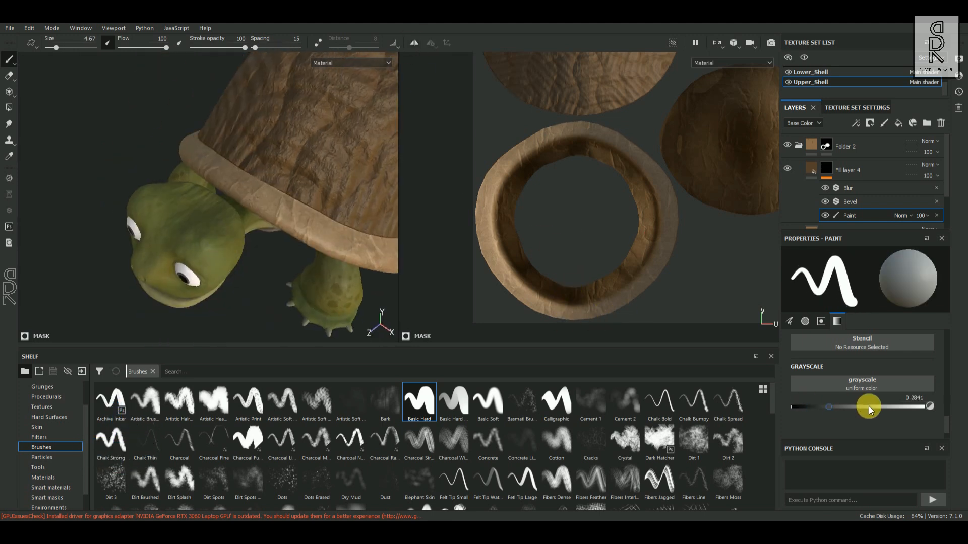
scroll(503, 236, up, 2)
scroll(590, 204, up, 2)
drag(588, 245, 588, 271)
key(ctrl+z)
scroll(591, 209, down, 1)
key(bracketleft)
drag(596, 207, 595, 269)
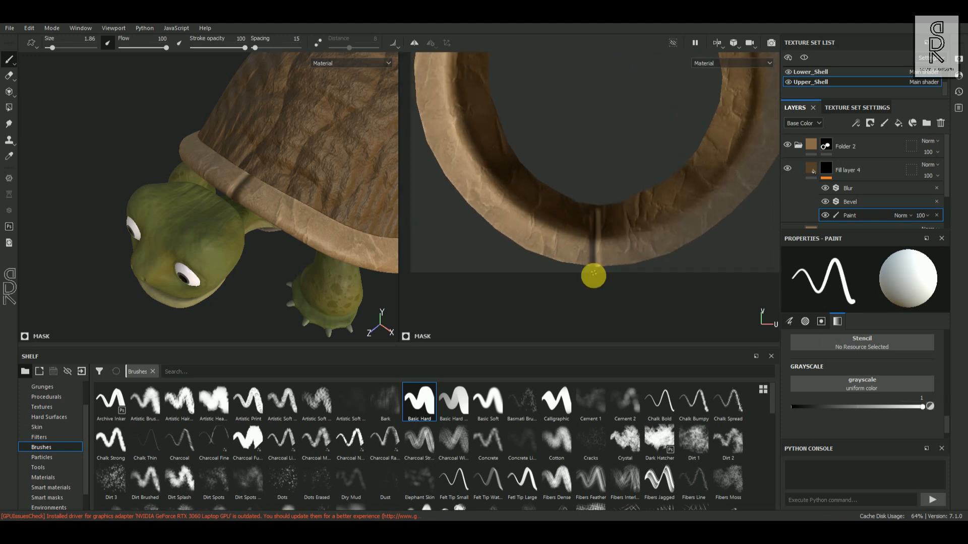
Paint a matching thin seam across the uppermost part of the rim's UV ring.
alt+drag(594, 198, 704, 332)
scroll(605, 262, down, 3)
alt+middle_drag(536, 255, 444, 304)
scroll(590, 194, up, 1)
scroll(590, 195, up, 1)
alt+middle_drag(560, 77, 554, 134)
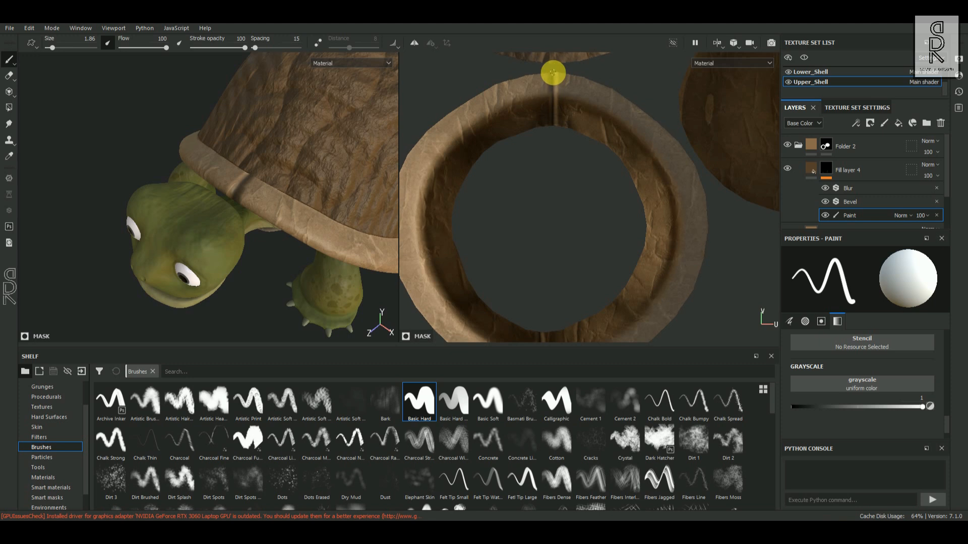
alt+middle_drag(553, 73, 572, 154)
scroll(584, 220, up, 3)
scroll(625, 202, down, 3)
Paint a mirrored horizontal seam across the side of the rim's UV ring with symmetry on, redoing the stroke once.
alt+drag(303, 232, 207, 248)
scroll(143, 204, up, 2)
alt+drag(367, 198, 303, 217)
alt+middle_drag(646, 249, 620, 225)
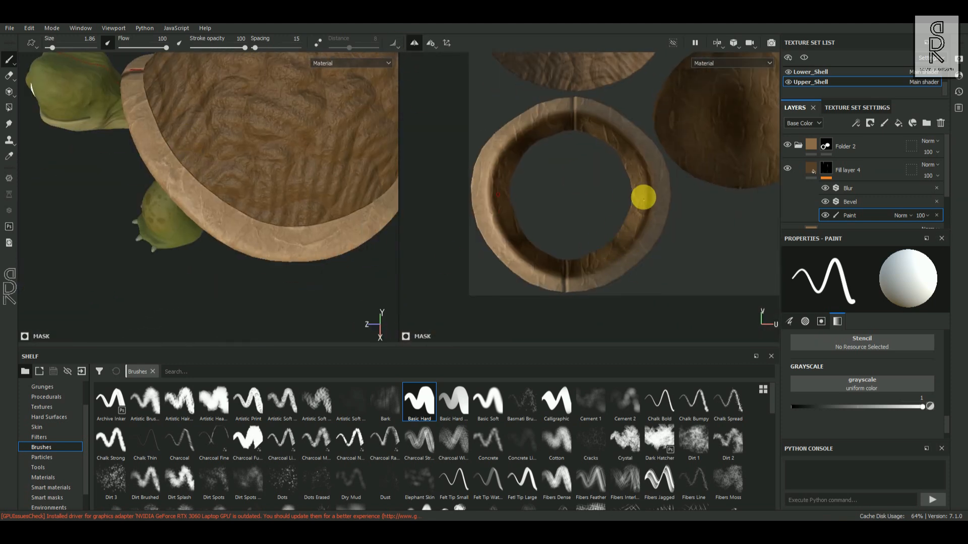
drag(635, 195, 672, 195)
scroll(646, 232, up, 2)
scroll(303, 242, down, 3)
mouse_move(307, 303)
alt+mouse_down()
mouse_move(289, 258)
mouse_move(273, 260)
alt+mouse_up()
key(ctrl+z)
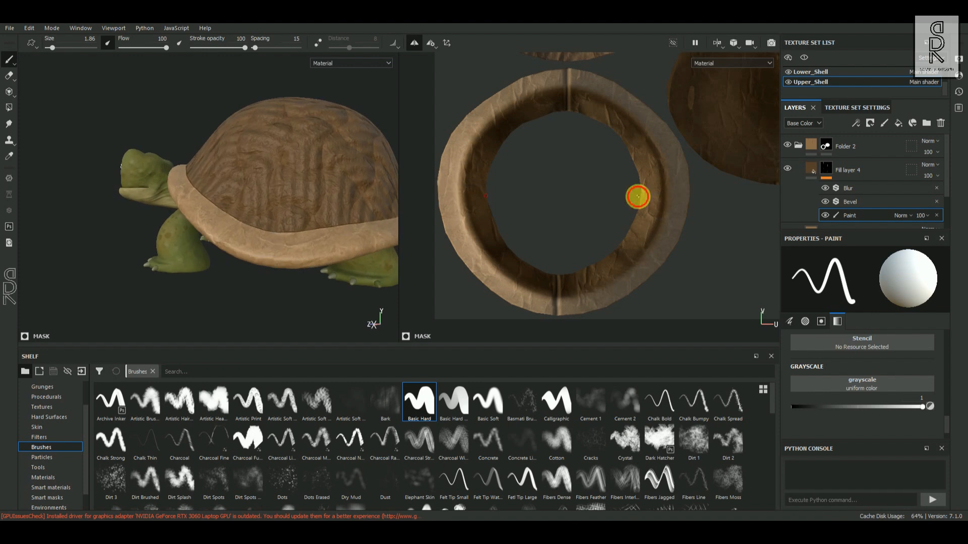
scroll(699, 213, up, 2)
scroll(672, 207, down, 2)
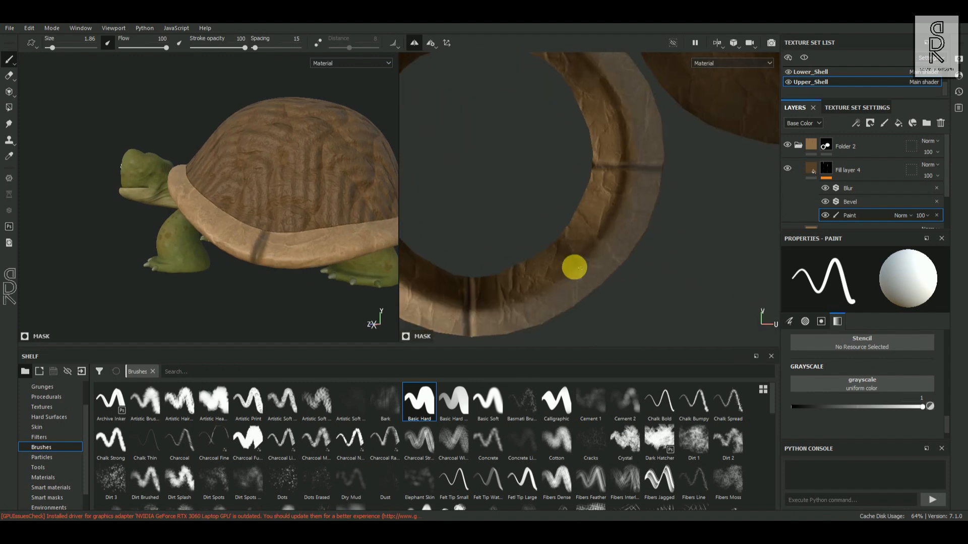
Paint mirrored diagonal seams on the UV ring between the side seams and the upper and lower ones.
alt+drag(226, 267, 303, 277)
key(x)
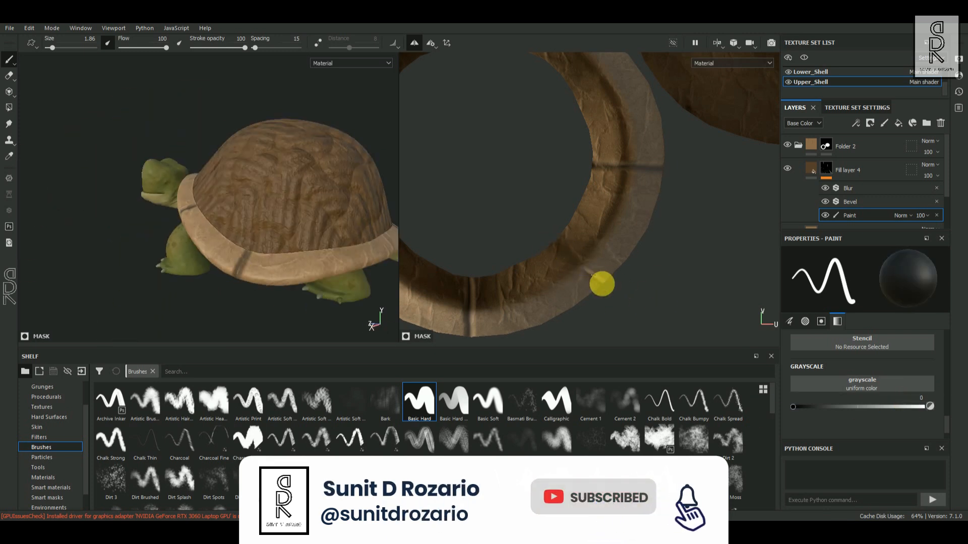
key(x)
mouse_move(246, 272)
alt+mouse_down()
mouse_move(286, 265)
mouse_move(268, 291)
alt+mouse_up()
alt+middle_drag(661, 171, 654, 261)
drag(566, 185, 616, 139)
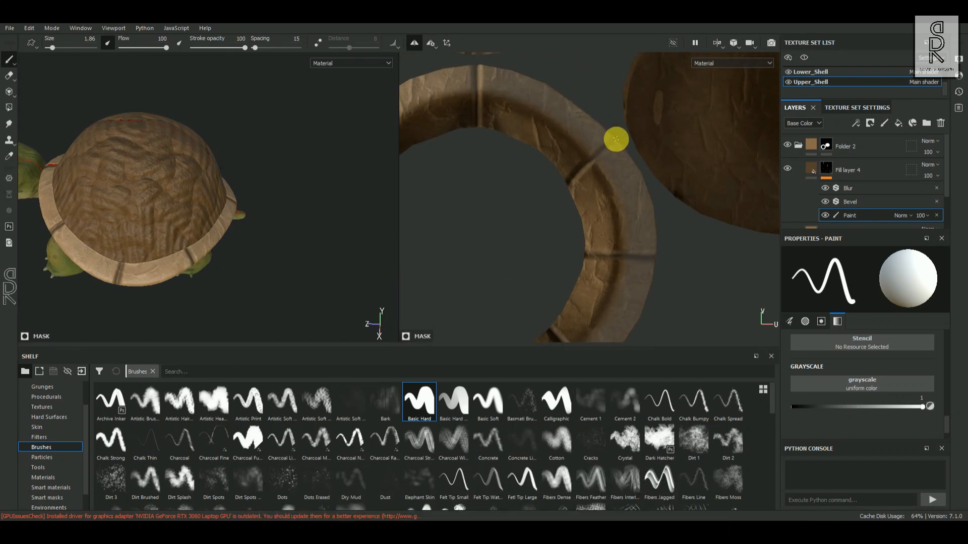
Inspect the repainted seams around the shell and switch to the 3D-only view.
alt+drag(233, 261, 209, 252)
alt+drag(262, 236, 184, 234)
click(718, 44)
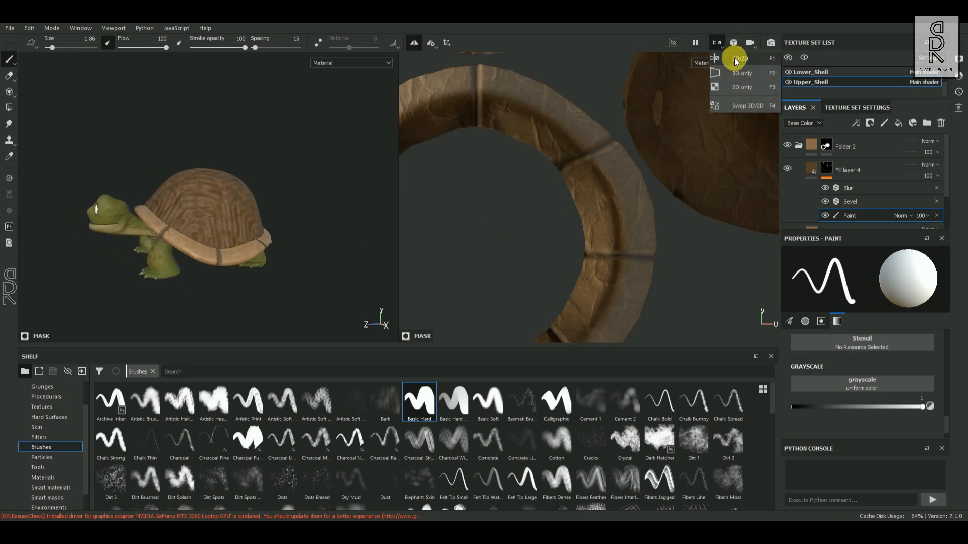
click(741, 73)
scroll(381, 285, up, 3)
mouse_move(489, 255)
alt+mouse_down()
mouse_move(424, 191)
mouse_move(536, 222)
mouse_move(383, 274)
mouse_move(300, 270)
mouse_move(475, 250)
mouse_move(518, 270)
mouse_move(628, 244)
mouse_move(527, 266)
mouse_move(443, 265)
alt+mouse_up()
Add a fill layer above Fill layer 4 with only its color channel enabled.
click(829, 171)
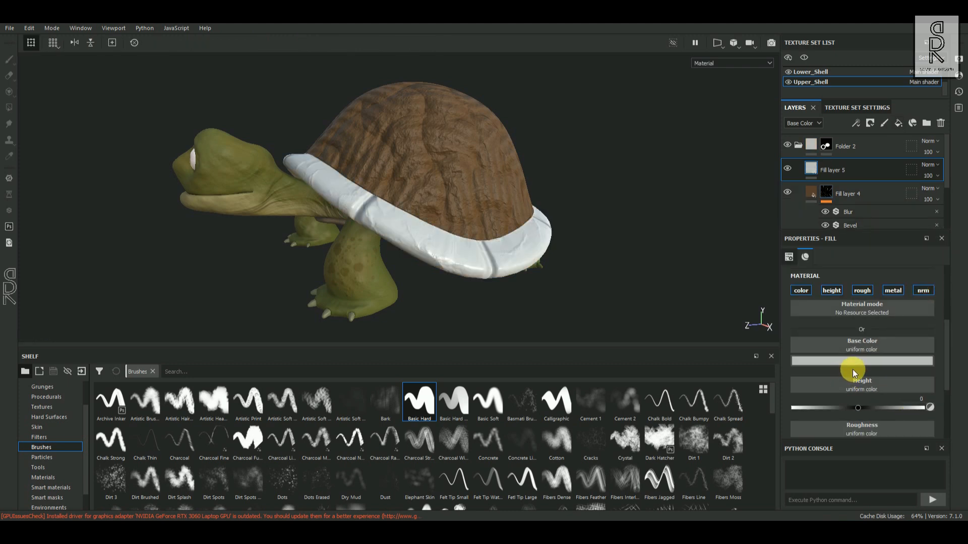
click(920, 292)
click(893, 291)
click(862, 291)
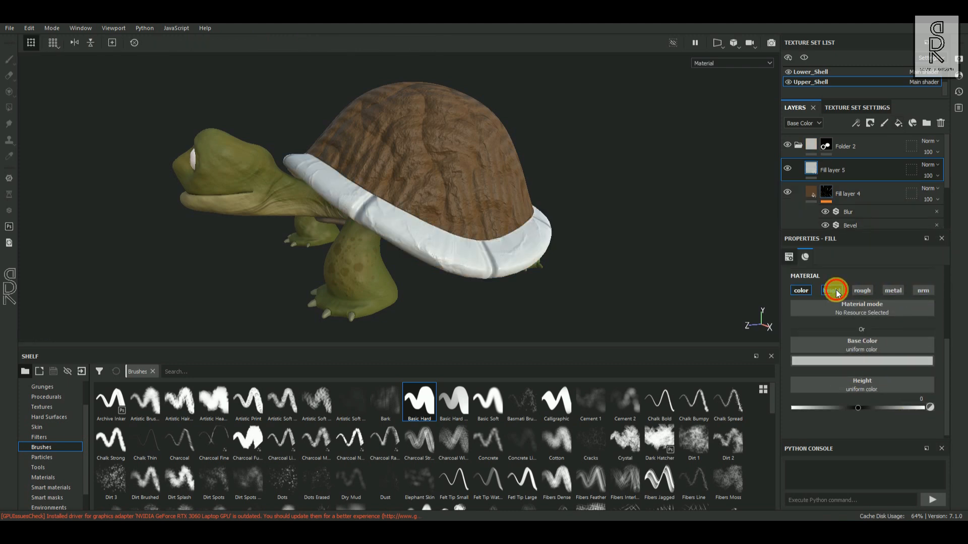
click(833, 290)
Set Fill layer 5's base color to a dark, saturated brown with hue about 0.078 and saturation about 0.915.
click(838, 362)
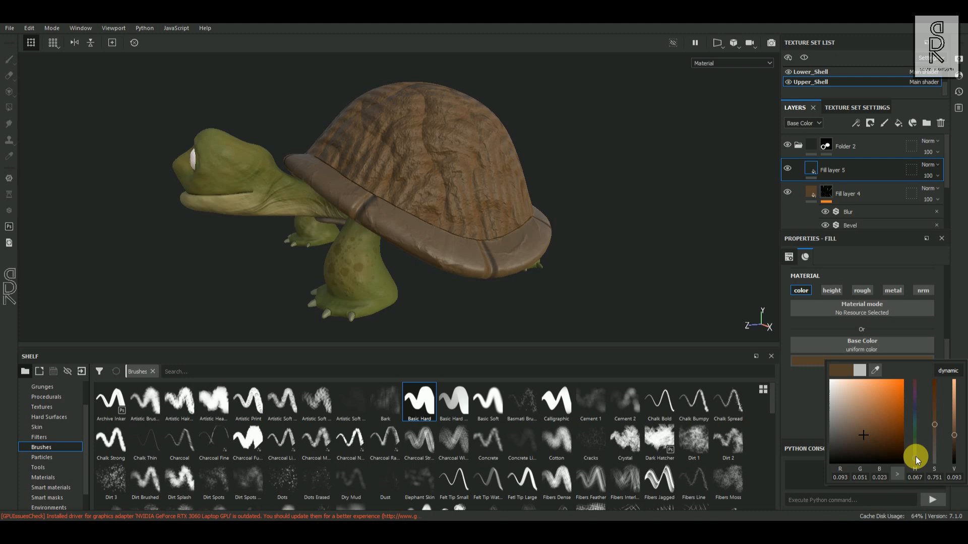
drag(915, 458, 916, 457)
drag(935, 424, 934, 406)
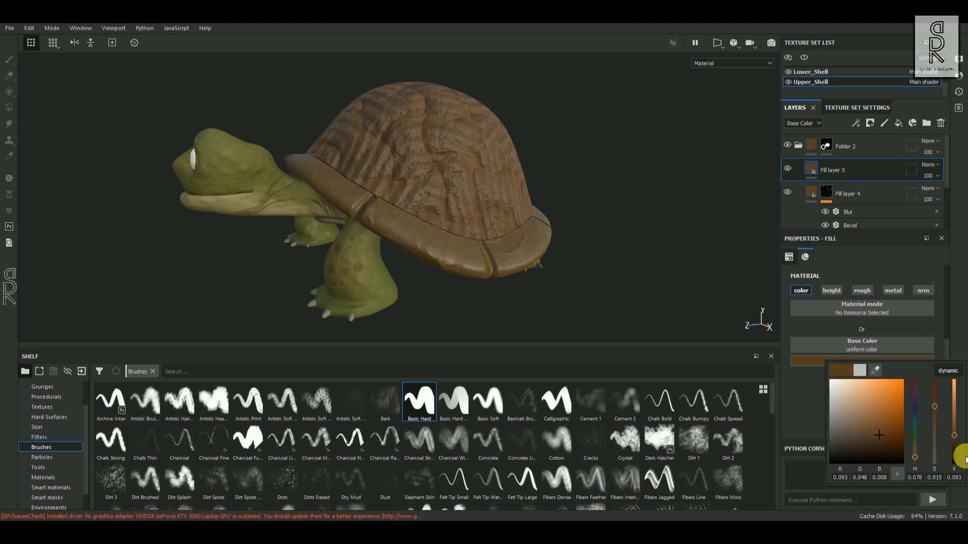
alt+drag(595, 289, 520, 266)
scroll(341, 218, up, 2)
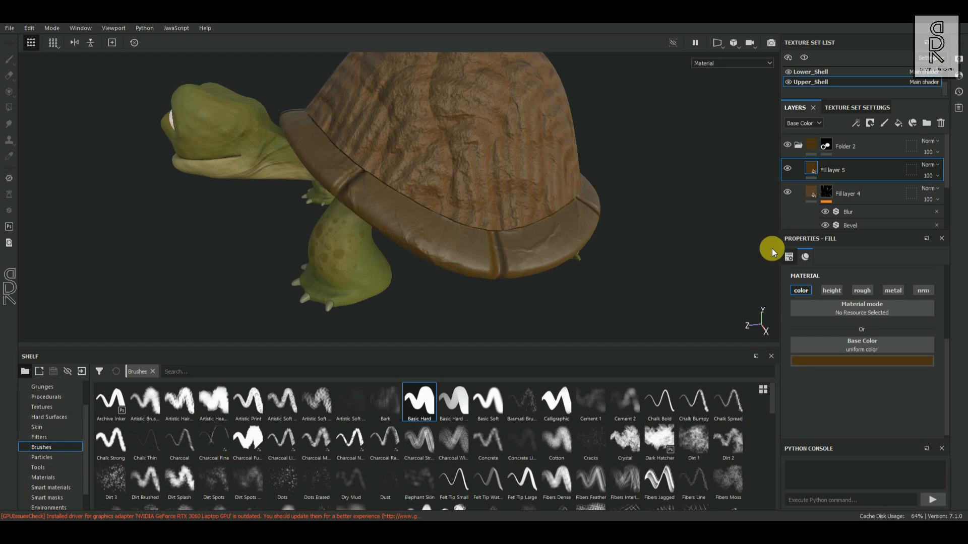
Add a black mask with a paint effect to Fill layer 5.
click(871, 124)
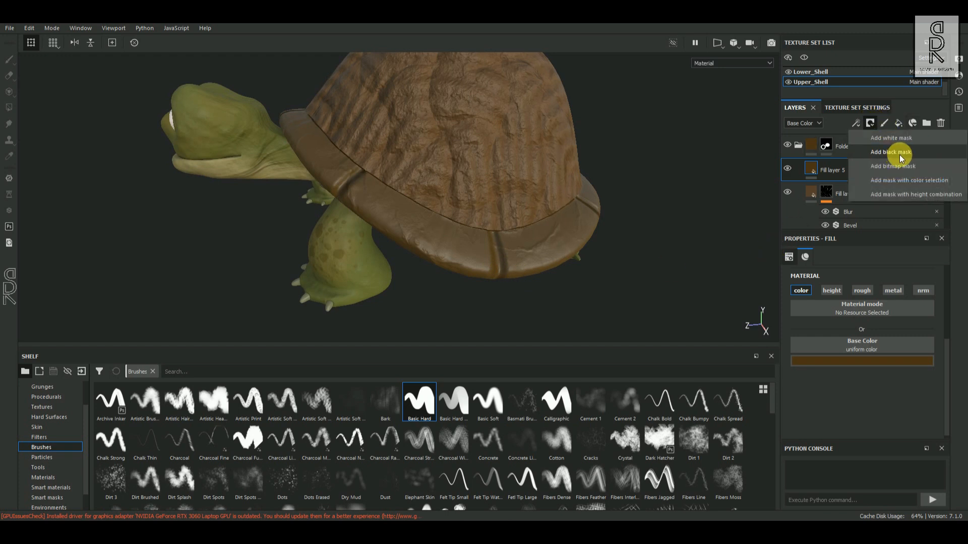
click(891, 152)
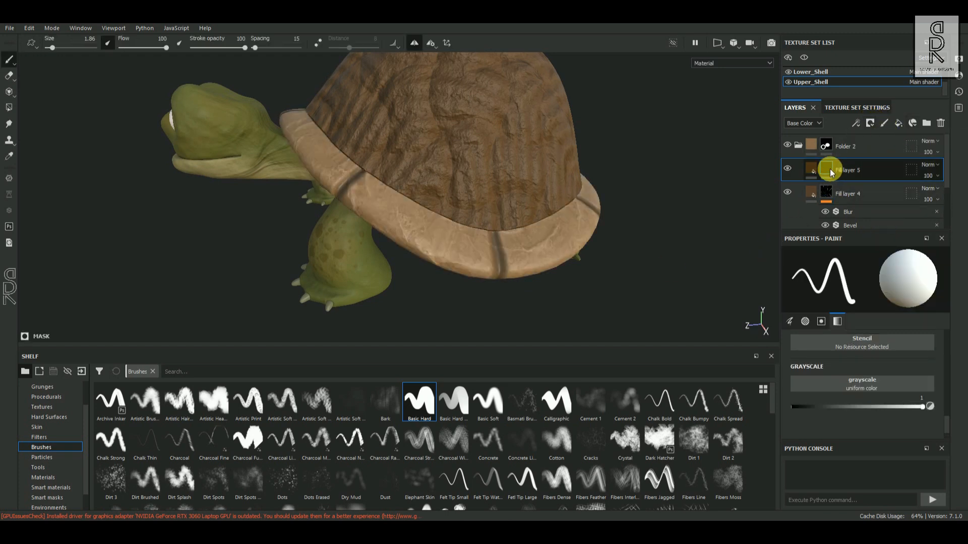
right_click(831, 173)
click(850, 395)
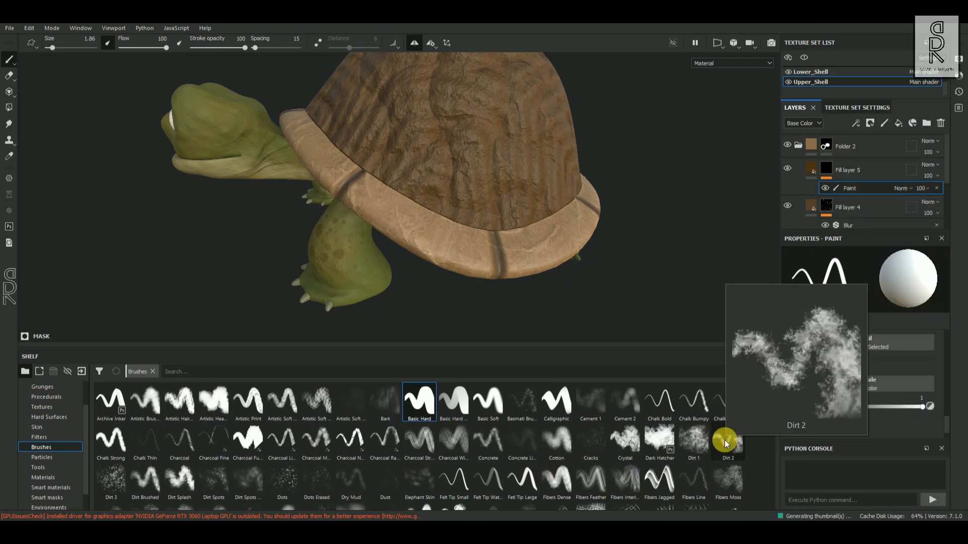
Try out the Dirt 2, Dirt 1 and Concrete brushes over the shell rim, including a lower grayscale of 0.3674.
click(728, 442)
alt+drag(443, 219, 540, 257)
scroll(928, 394, down, 3)
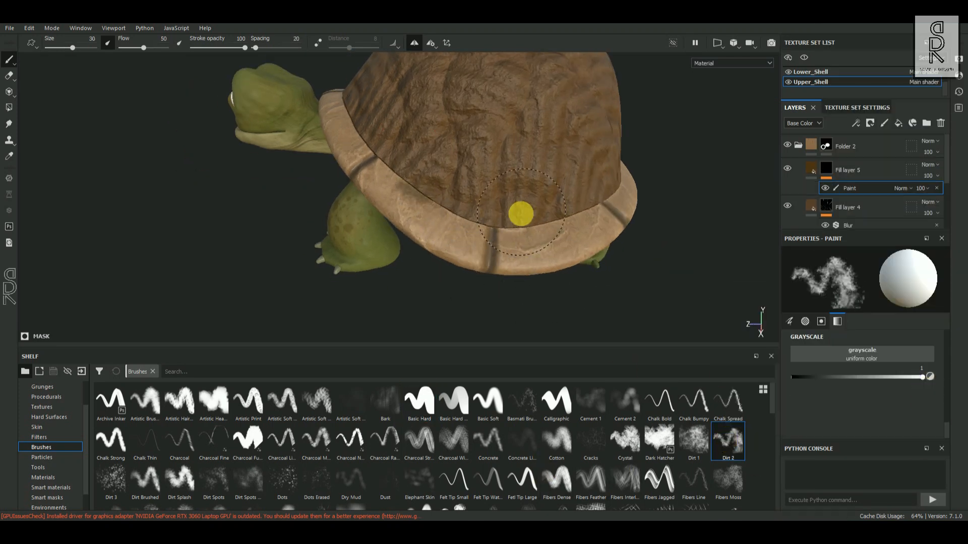
click(694, 441)
click(530, 443)
click(840, 377)
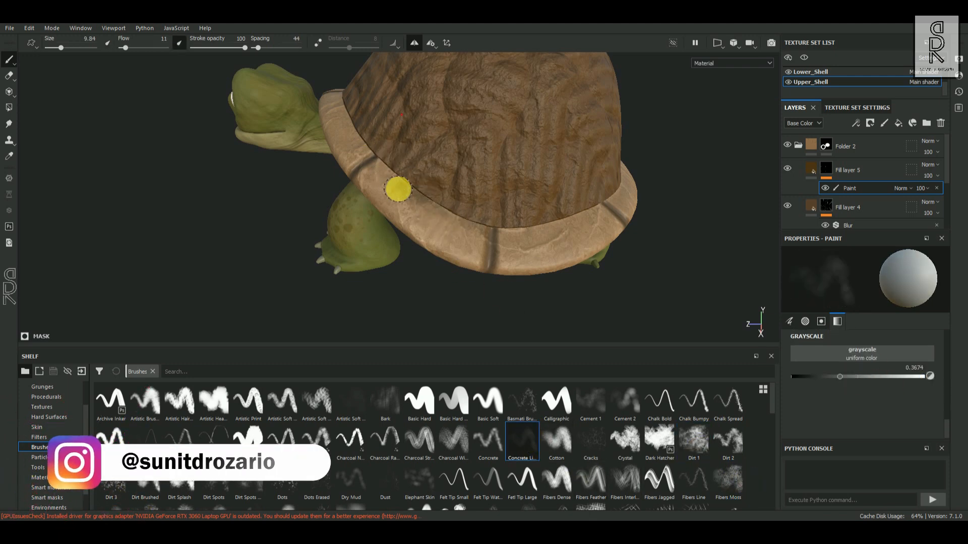
alt+drag(543, 204, 566, 237)
click(728, 441)
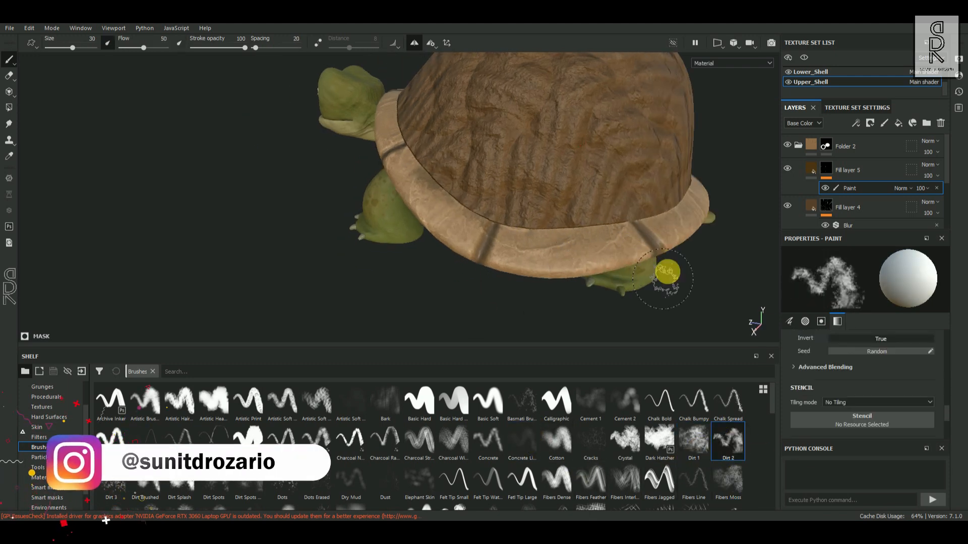
Paint dirt along the shell's rim on Fill layer 5's mask with the Dirt 1 brush at size 20.
click(694, 441)
alt+drag(646, 226, 666, 188)
alt+middle_drag(665, 188, 545, 138)
alt+drag(515, 139, 584, 242)
alt+drag(393, 178, 628, 245)
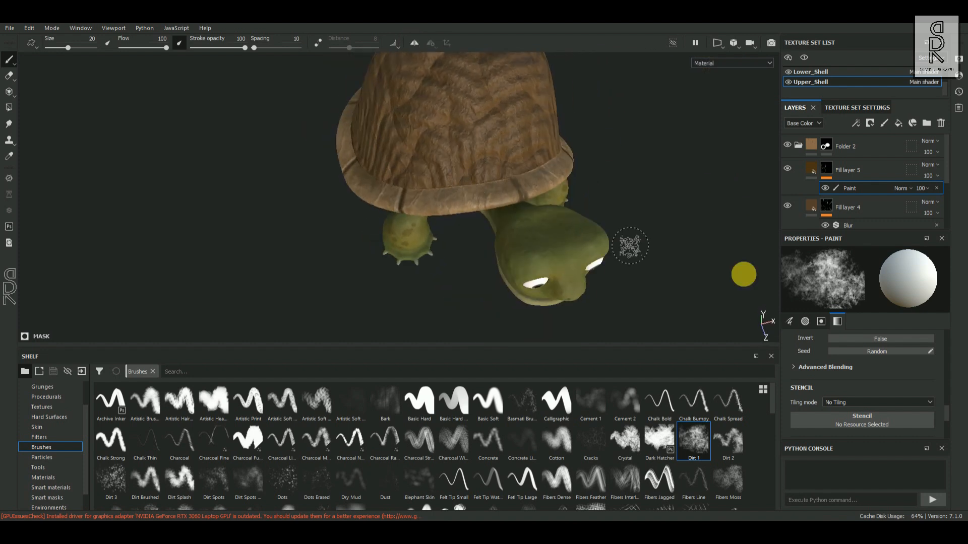
Set the Dirt 1 brush's grayscale to 0.9053 and continue dirtying the rim around the turtle's side.
scroll(888, 403, down, 5)
click(828, 376)
alt+drag(395, 217, 443, 222)
drag(876, 380, 913, 377)
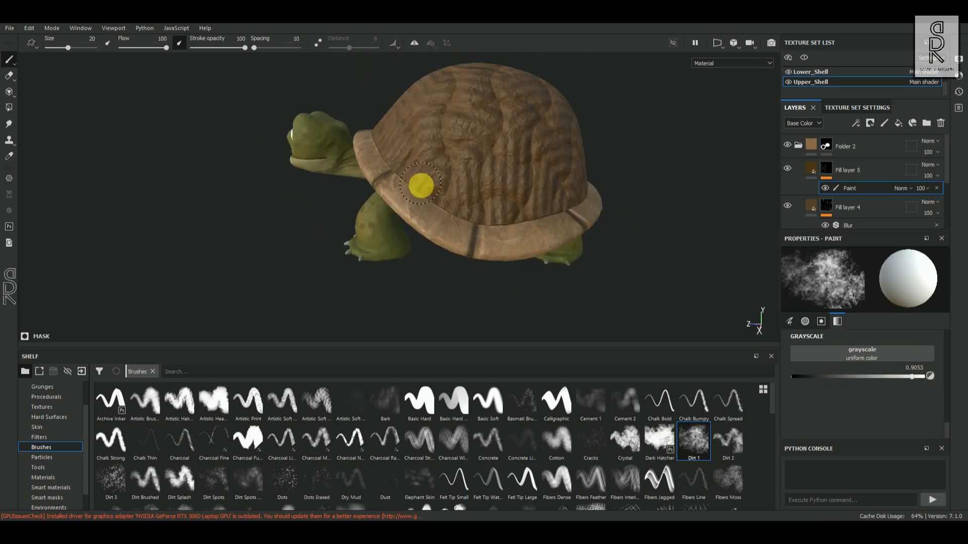
Isolate the upper shell by hiding the Body, Eyes and Lower_Shell texture sets.
alt+drag(421, 183, 554, 257)
scroll(825, 95, up, 2)
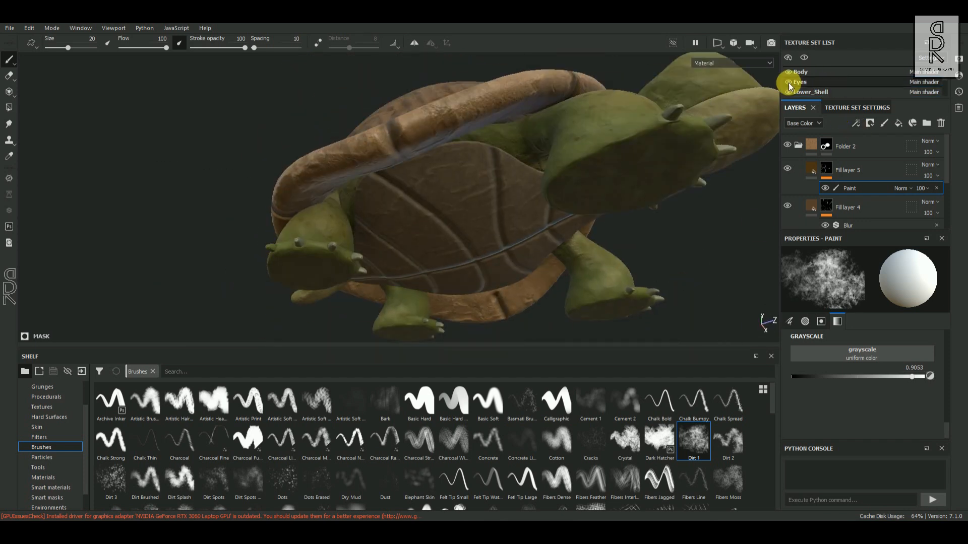
click(789, 72)
click(789, 83)
alt+drag(496, 202, 436, 225)
click(789, 92)
Paint dirt over the inside of the isolated upper shell and the underside of its rim with the Dirt 1 brush.
alt+drag(466, 187, 555, 237)
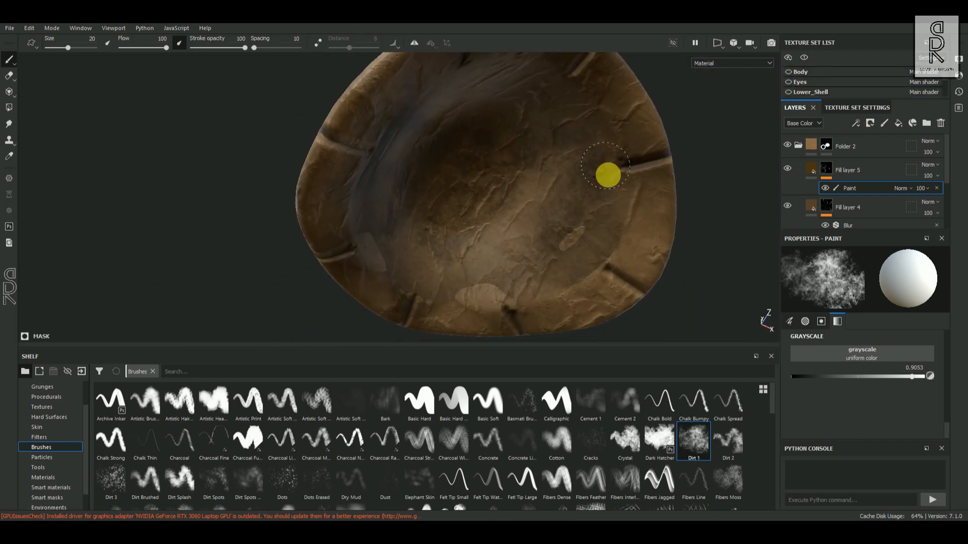
alt+drag(535, 151, 586, 214)
alt+drag(369, 101, 444, 282)
Refine the dirt around the outer rim with softer grayscale values of 0.1742, 0.4432 and 0.6136.
click(815, 383)
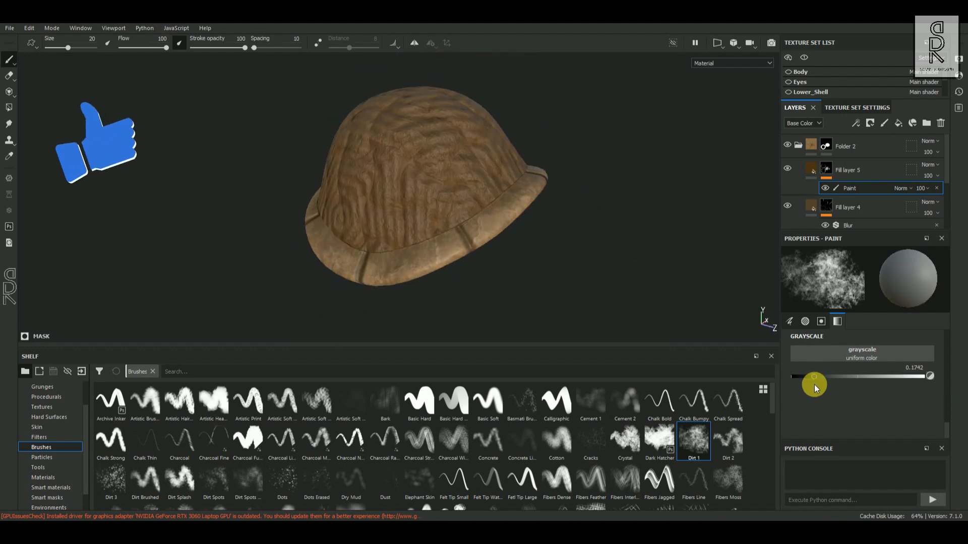
alt+drag(453, 212, 353, 222)
drag(814, 378, 850, 381)
alt+drag(392, 228, 504, 227)
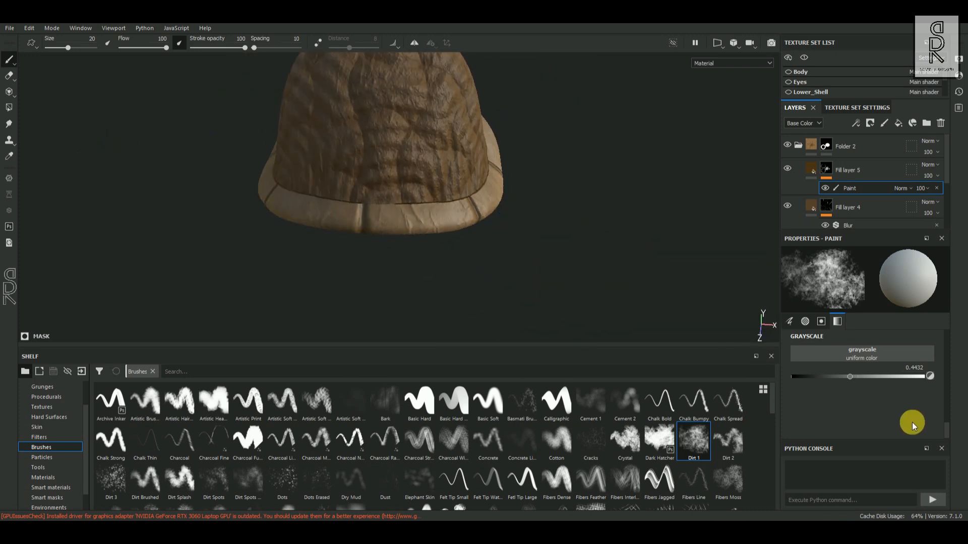
drag(850, 377, 878, 376)
alt+drag(465, 212, 473, 259)
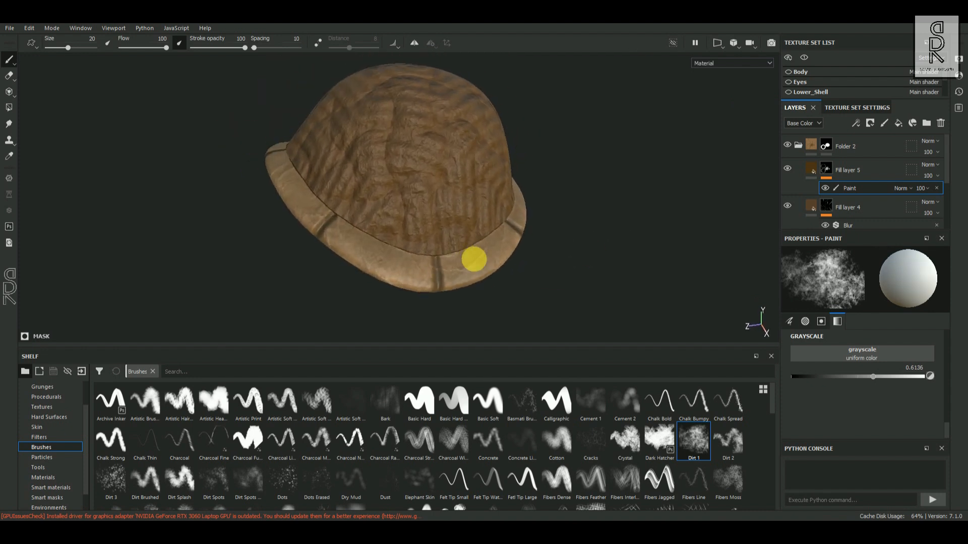
Add a fill layer above Fill layer 5 with dark brown base color (RGB 0.070, 0.034, 0.006) and height 0.3864.
click(869, 168)
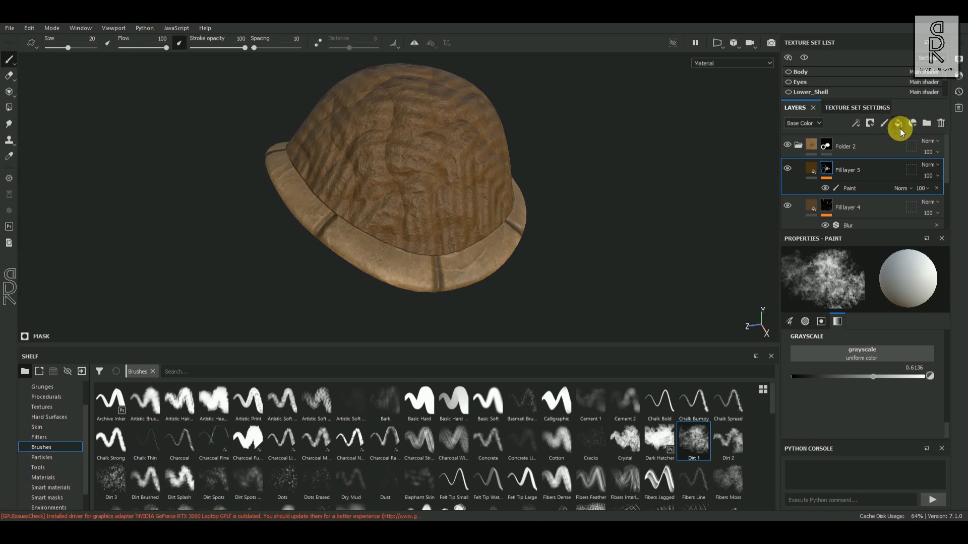
click(889, 293)
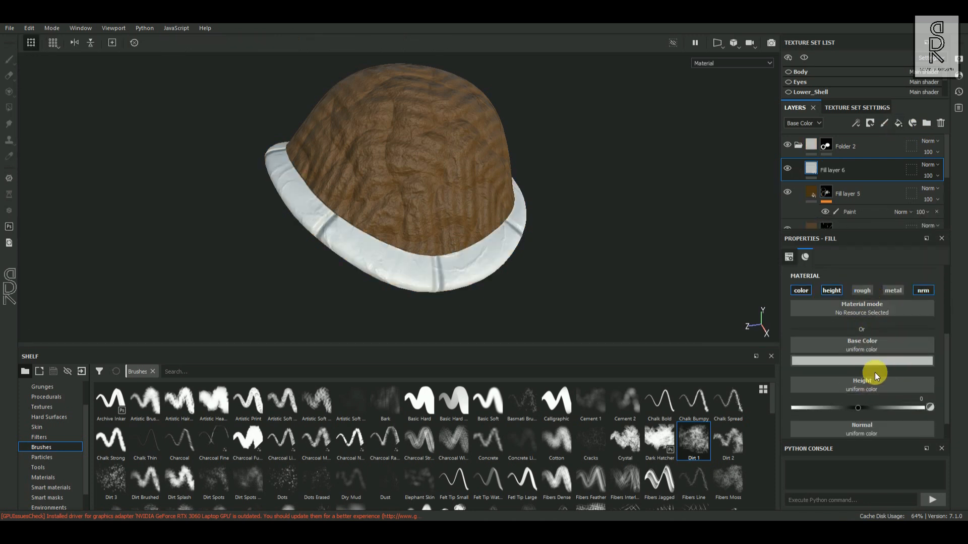
click(848, 362)
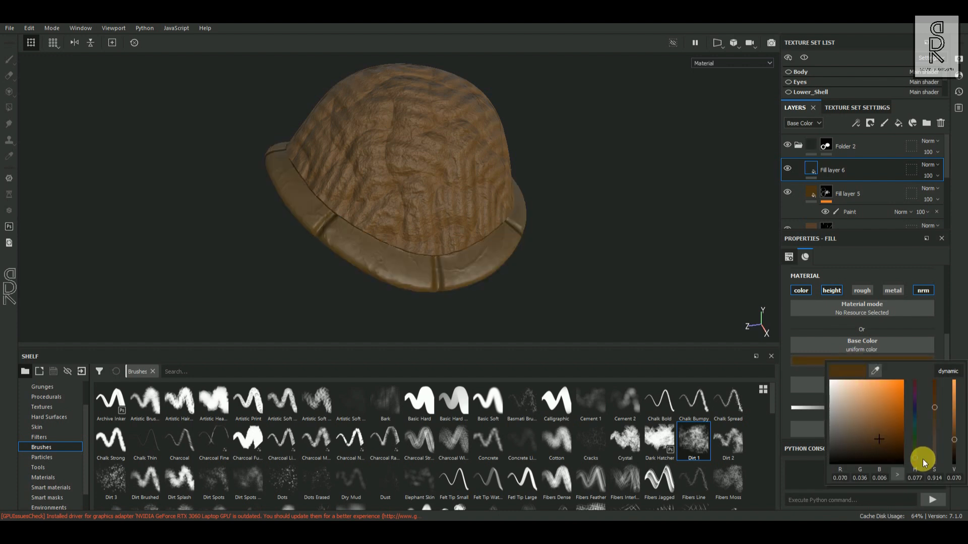
drag(914, 456, 915, 458)
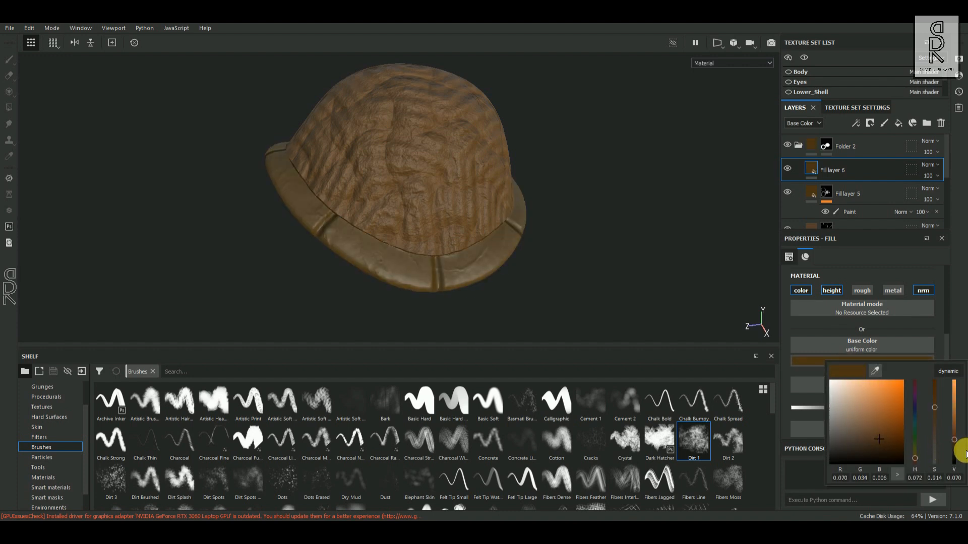
click(960, 357)
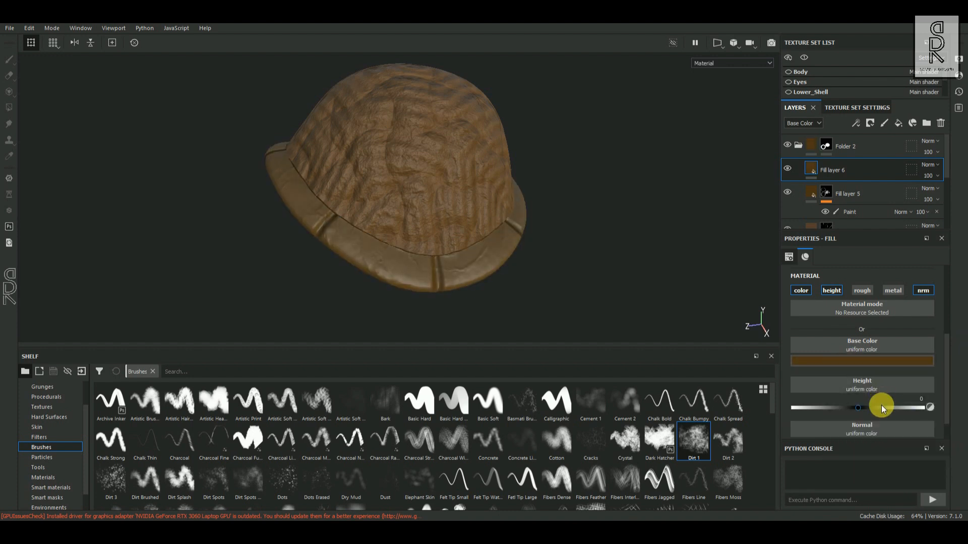
drag(874, 410, 883, 410)
drag(947, 365, 947, 384)
Give Fill layer 6 a black mask and add a fill effect to that mask.
click(869, 123)
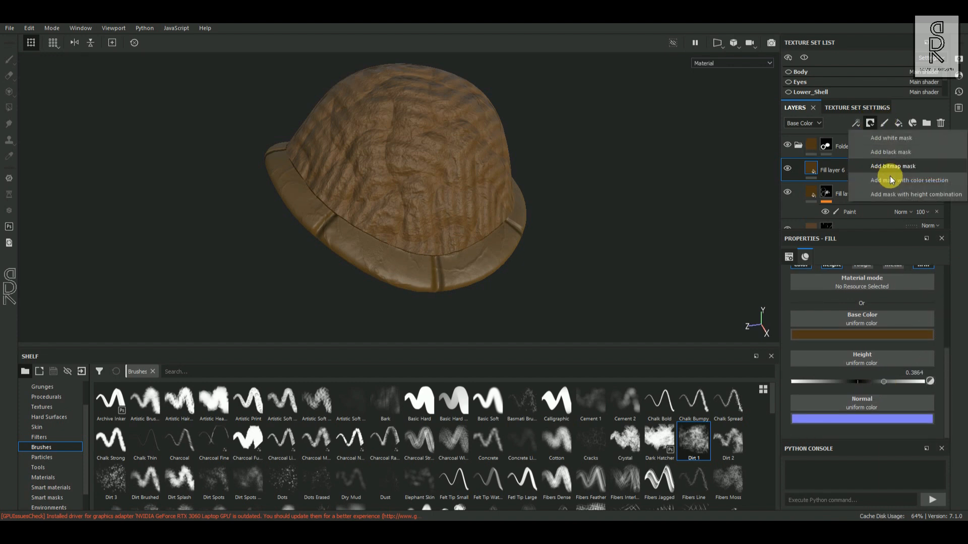
click(895, 159)
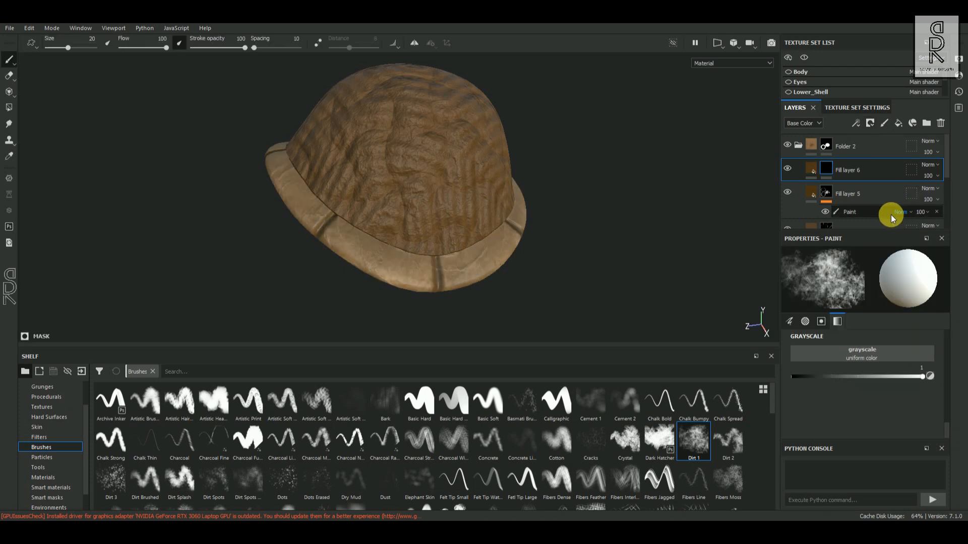
right_click(826, 170)
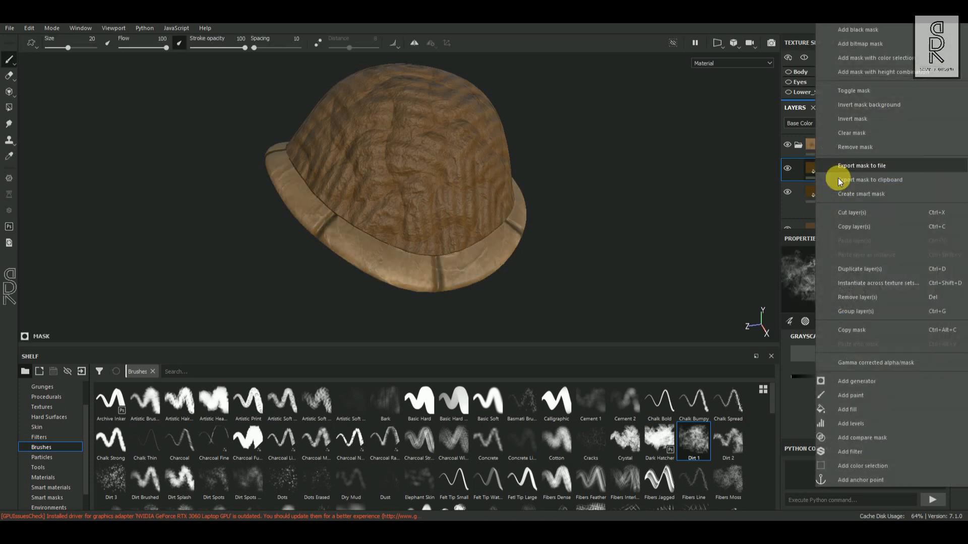
click(855, 409)
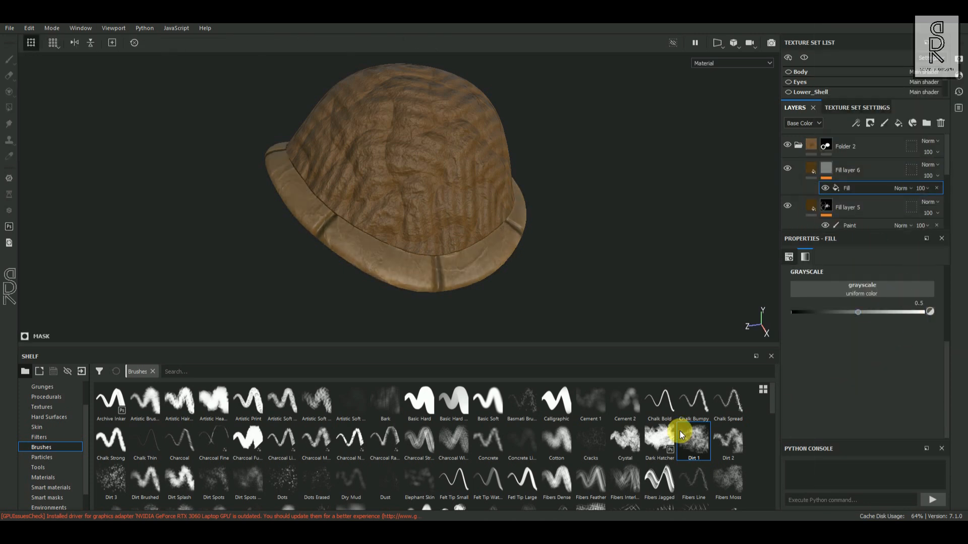
Apply the Grunge Wipe Leaky texture as the mask fill's grayscale and check it around the rim.
click(43, 388)
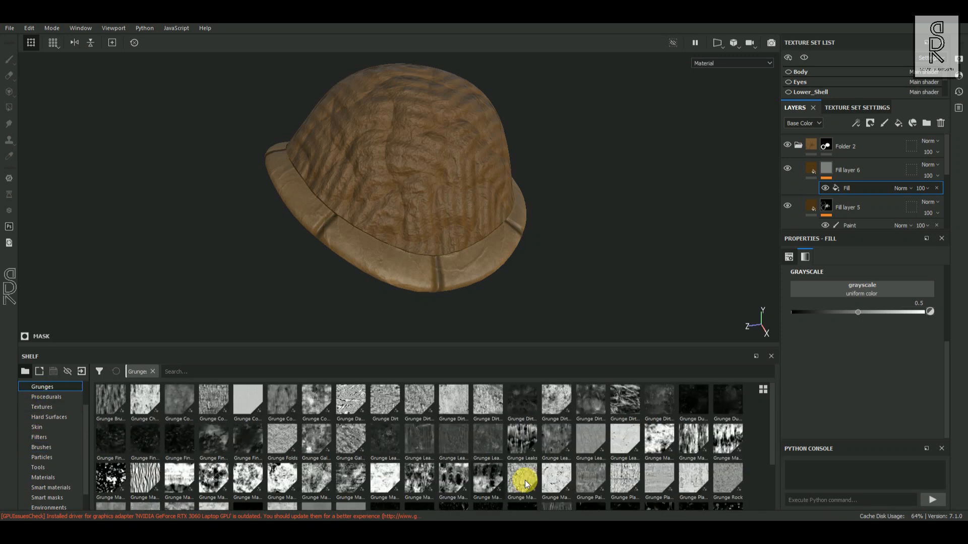
scroll(771, 421, down, 3)
mouse_move(384, 491)
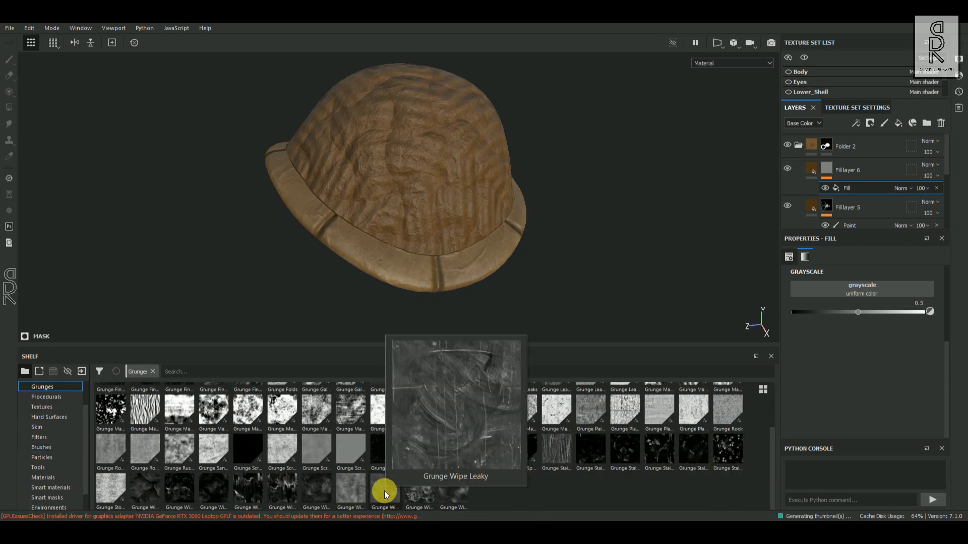
drag(385, 491, 840, 290)
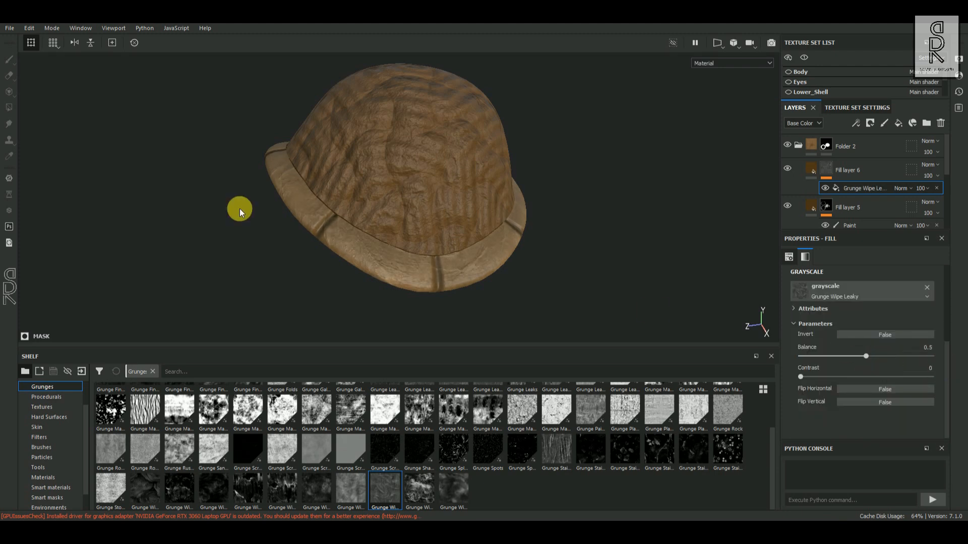
scroll(410, 248, up, 2)
alt+drag(411, 247, 644, 257)
shift+right_drag(643, 257, 646, 259)
alt+drag(647, 260, 358, 256)
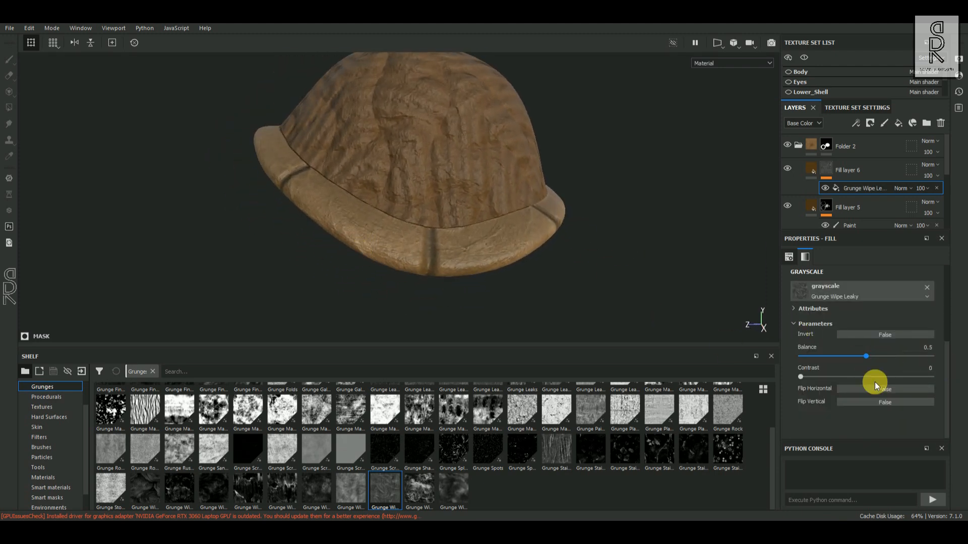
Lower the balance of the Grunge Wipe Leaky mask slightly and set Fill layer 6's height to 0.4470.
drag(861, 356, 859, 358)
scroll(411, 259, up, 1)
mouse_move(411, 260)
alt+mouse_down()
mouse_move(371, 265)
mouse_move(423, 264)
alt+mouse_up()
drag(857, 357, 851, 355)
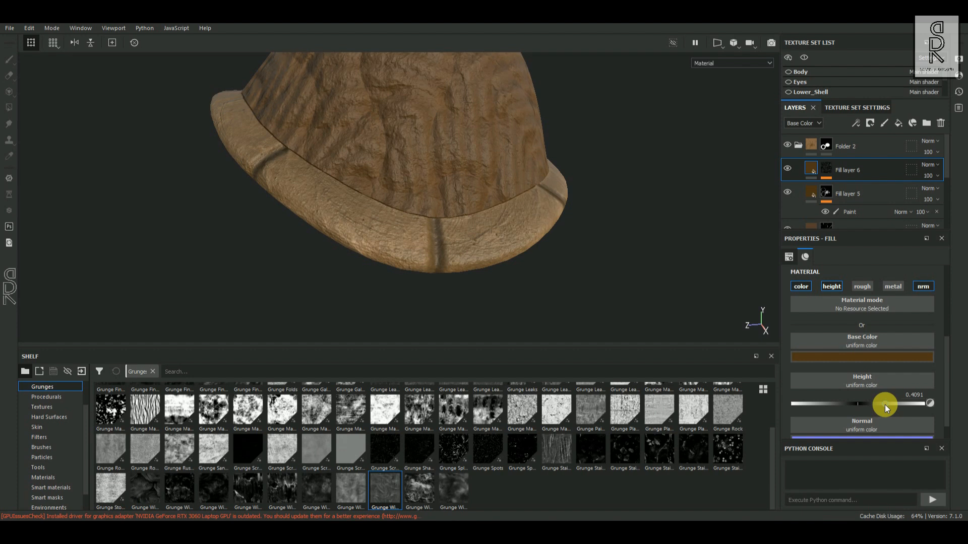
scroll(886, 405, down, 1)
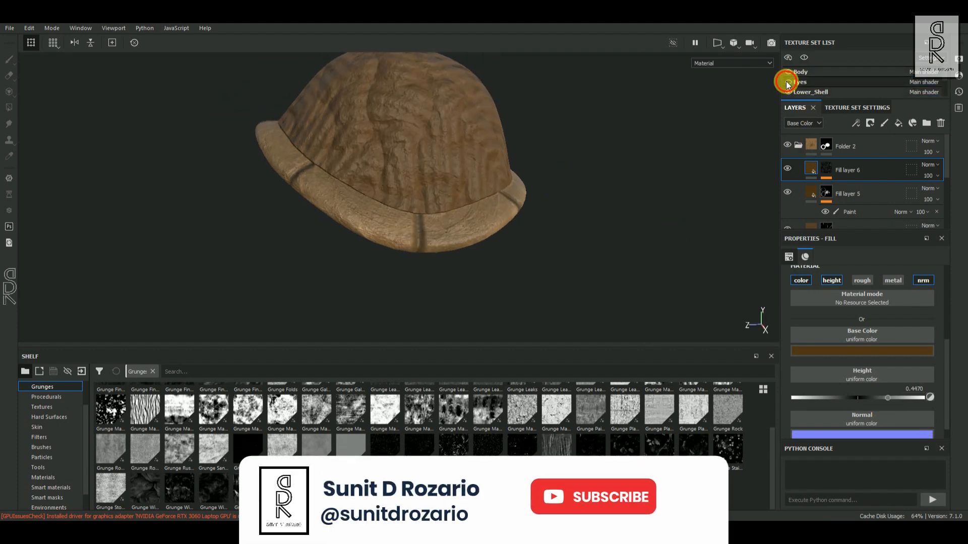
Show the Body, Eyes and Lower_Shell texture sets again and frame the whole turtle from its front side.
click(787, 83)
click(787, 73)
alt+drag(457, 258, 486, 246)
alt+right_drag(486, 247, 451, 255)
alt+middle_drag(519, 251, 631, 256)
alt+drag(631, 256, 525, 264)
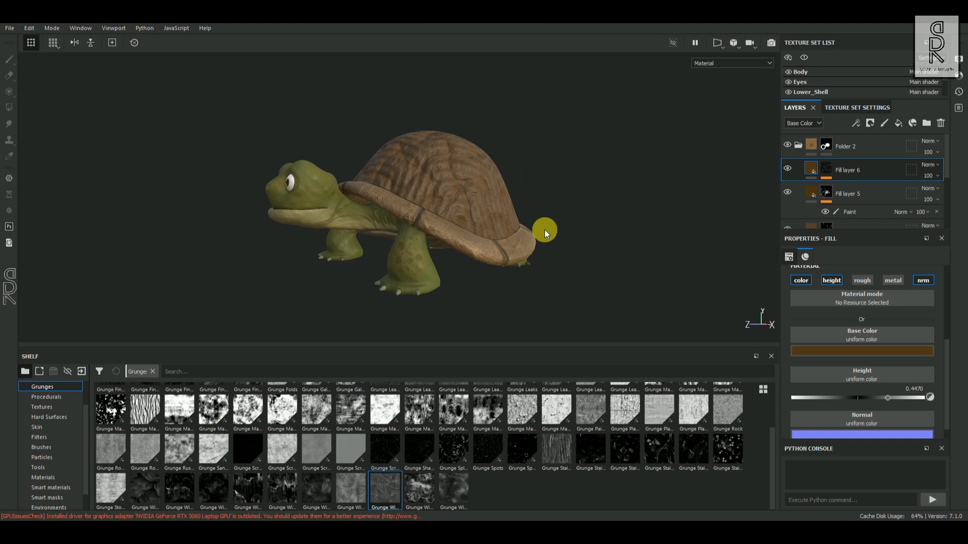
alt+drag(513, 252, 578, 248)
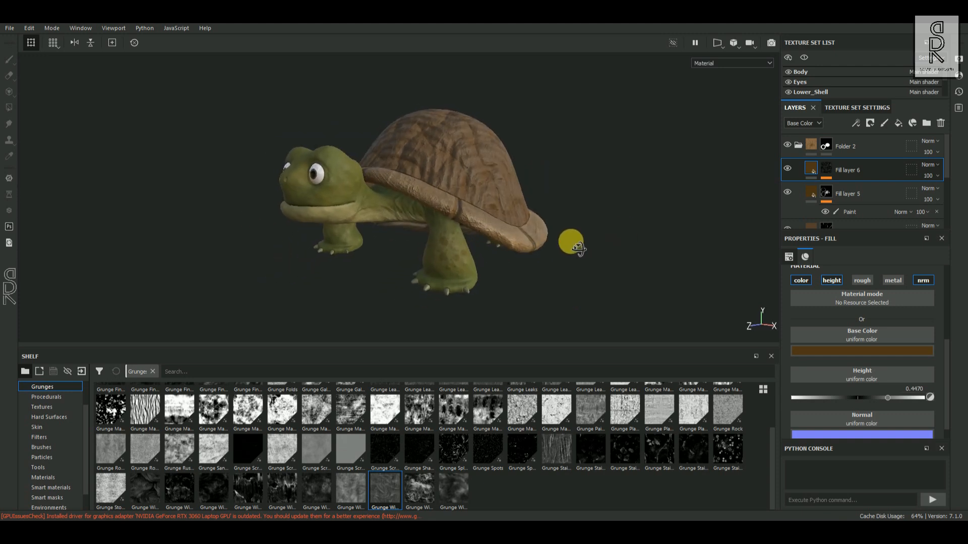
Render the turtle in Iray and replace the panorama backdrop with the dome's plain grey clear color.
click(770, 45)
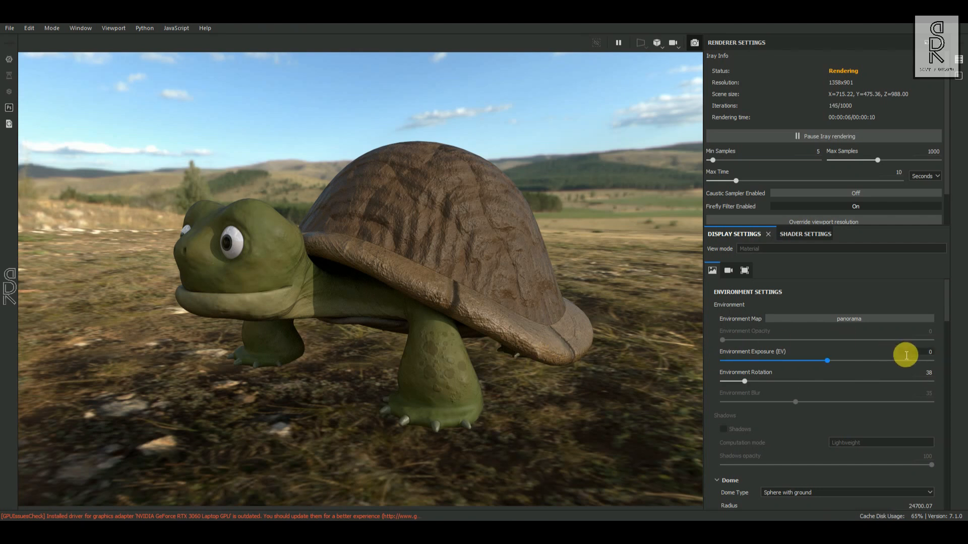
scroll(929, 343, down, 3)
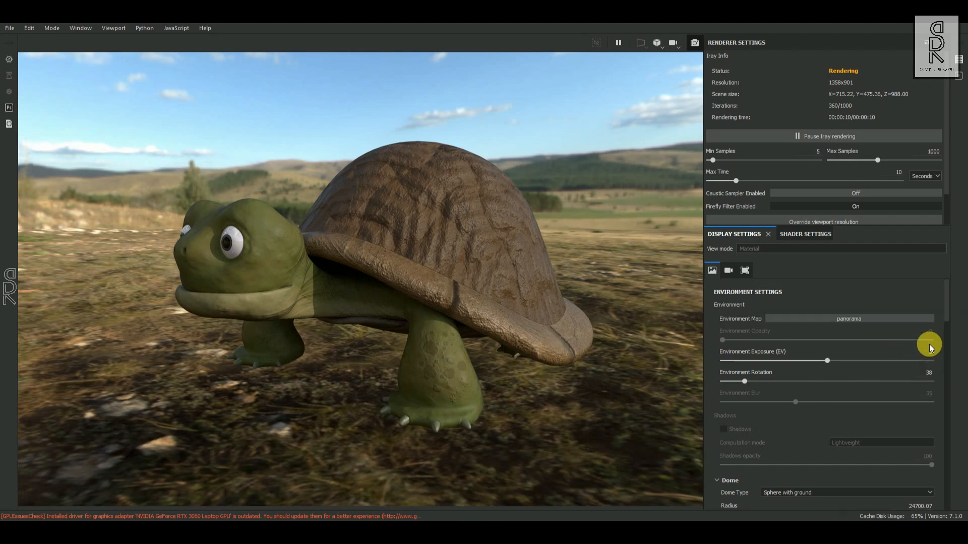
scroll(856, 408, down, 2)
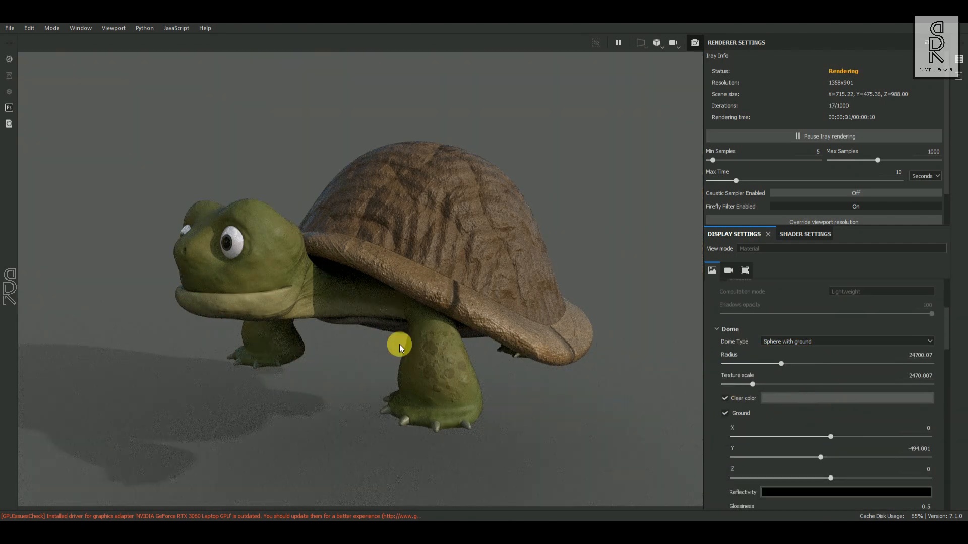
Set the dome ground's Y position to -235 so the floor meets the turtle's feet.
mouse_move(513, 338)
alt+mouse_down()
mouse_move(402, 335)
mouse_move(506, 354)
alt+mouse_up()
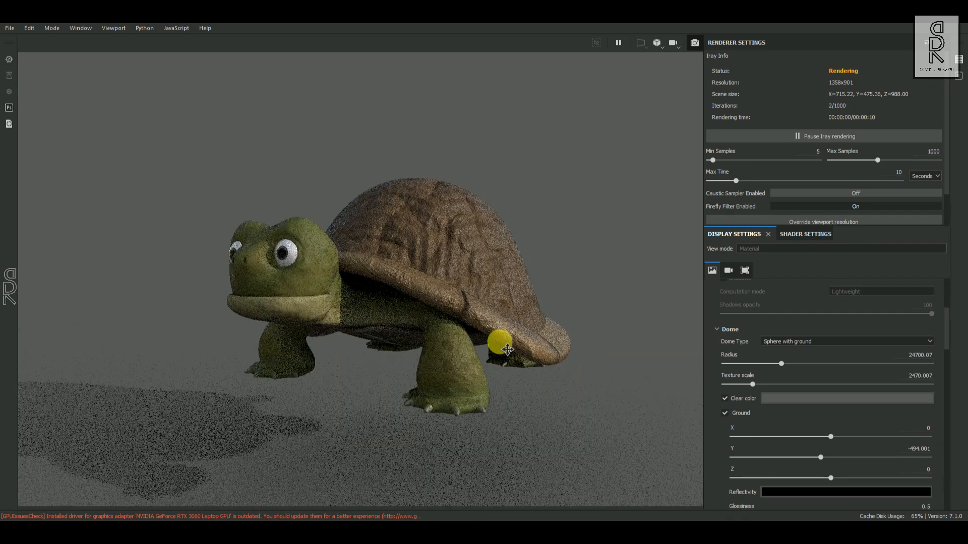
alt+middle_drag(506, 354, 483, 303)
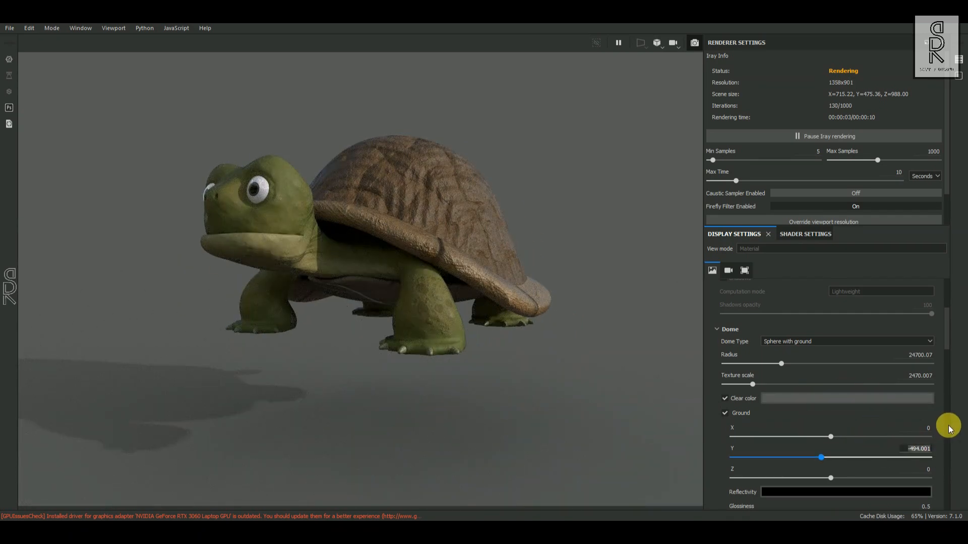
key(Return)
alt+drag(358, 333, 349, 333)
drag(827, 456, 825, 456)
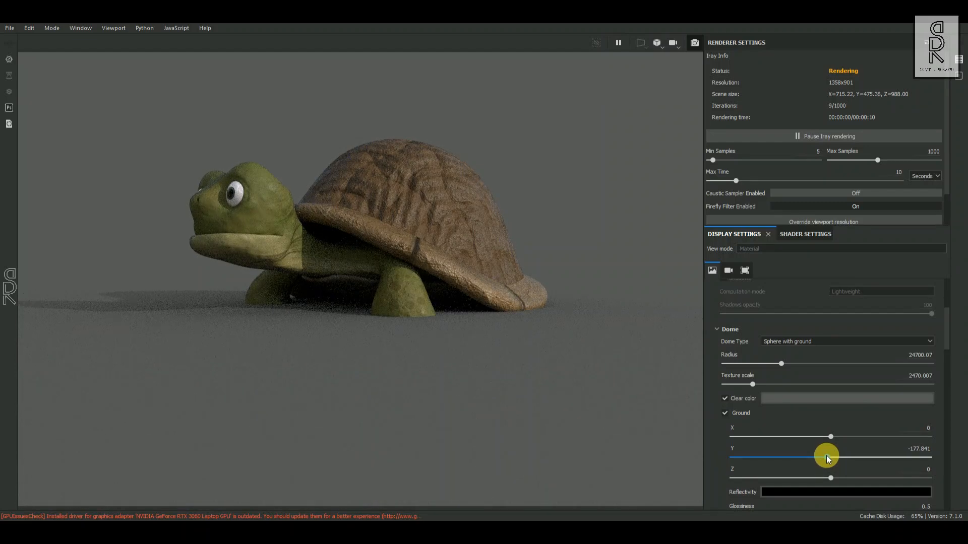
drag(932, 451, 747, 427)
alt+drag(540, 350, 617, 387)
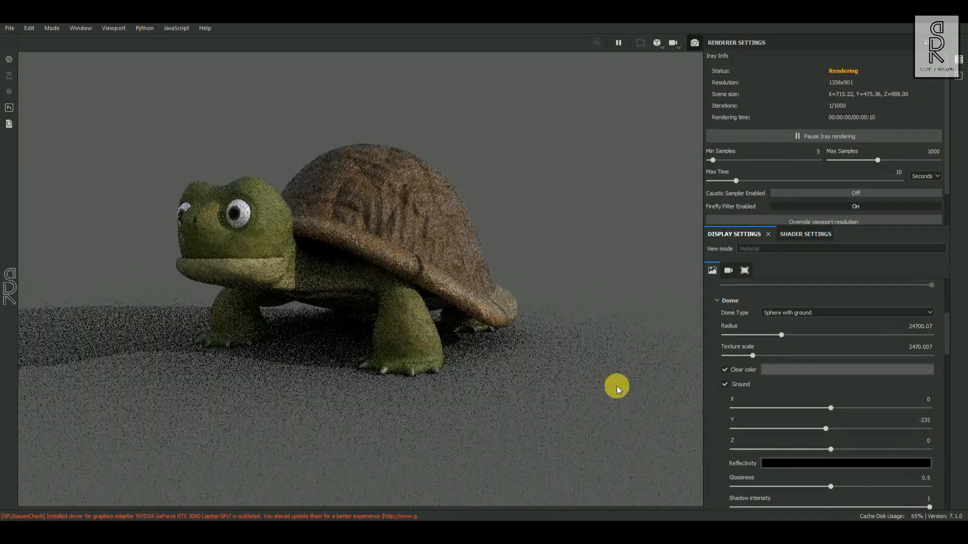
Change the environment map to Soft 1Front 2Backs.
scroll(817, 345, up, 4)
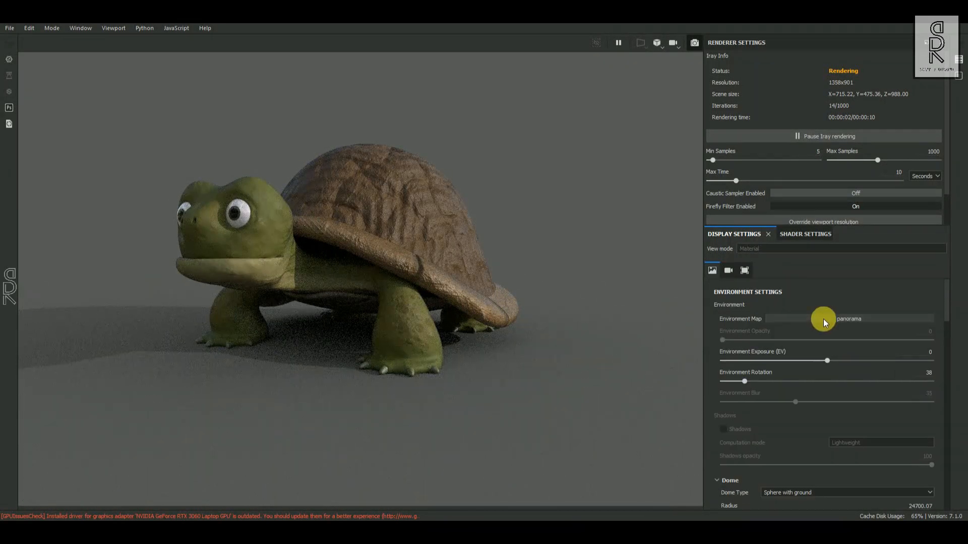
click(824, 319)
click(919, 410)
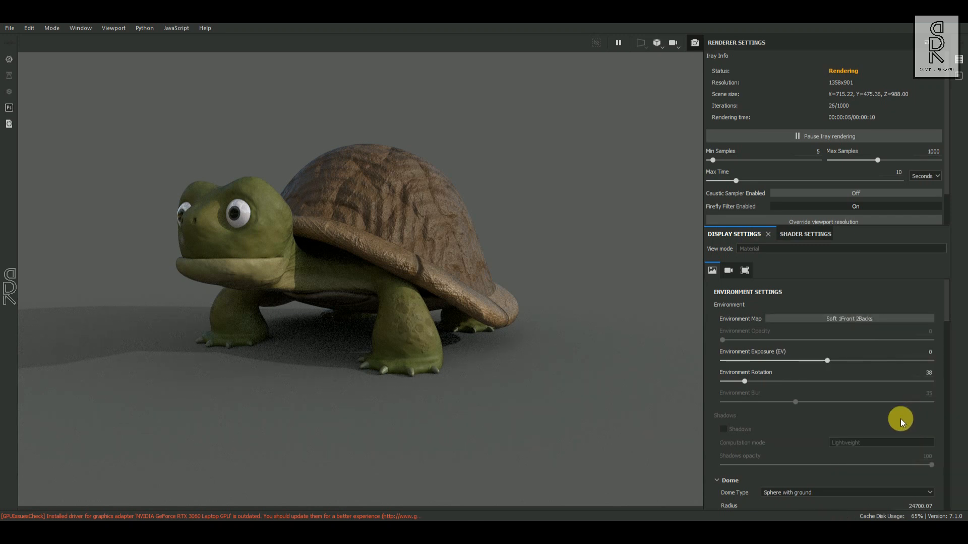
Rotate the environment lighting to 351 and reframe the turtle in a three-quarter front view.
mouse_move(591, 350)
shift+right_down()
mouse_move(601, 341)
mouse_move(580, 351)
shift+right_up()
mouse_move(572, 345)
alt+mouse_down()
mouse_move(532, 336)
mouse_move(565, 346)
alt+mouse_up()
alt+drag(598, 353, 467, 296)
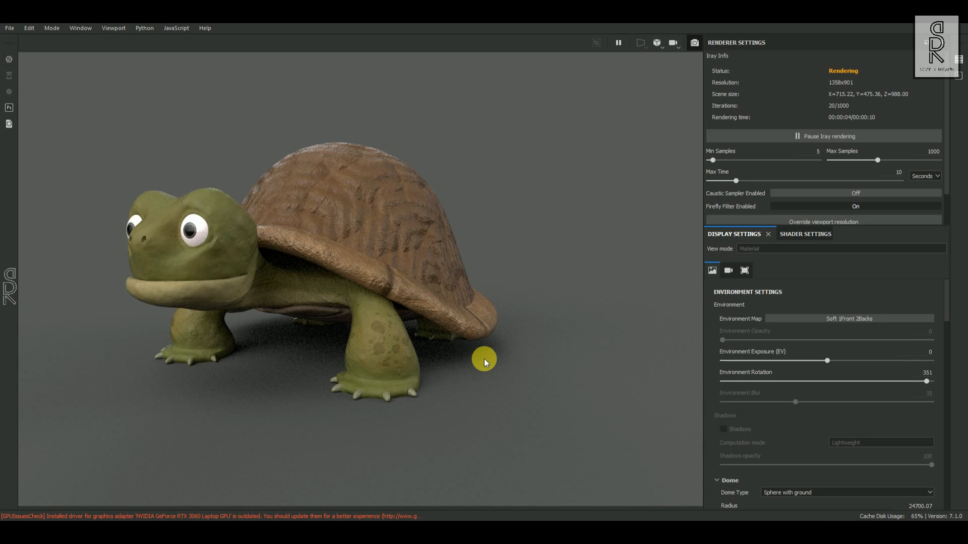
alt+drag(460, 369, 475, 355)
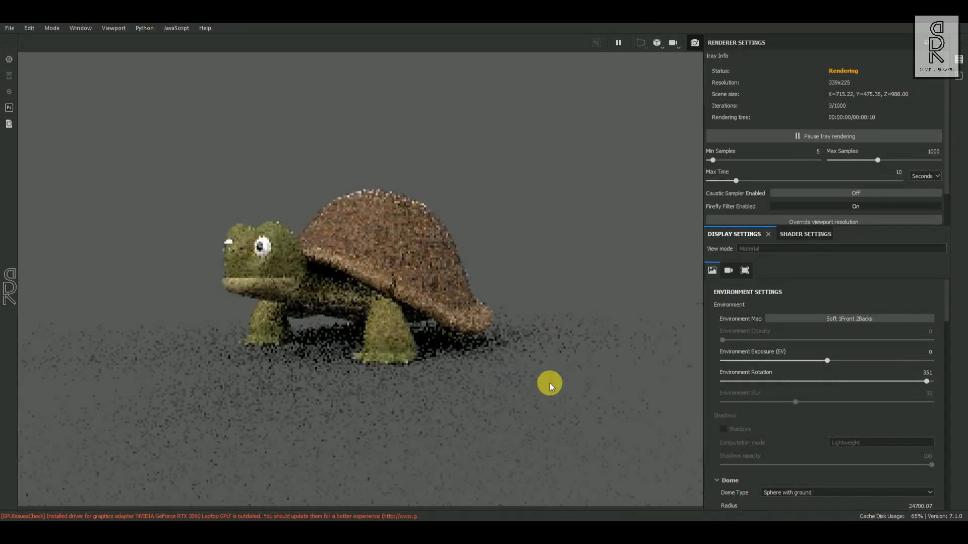